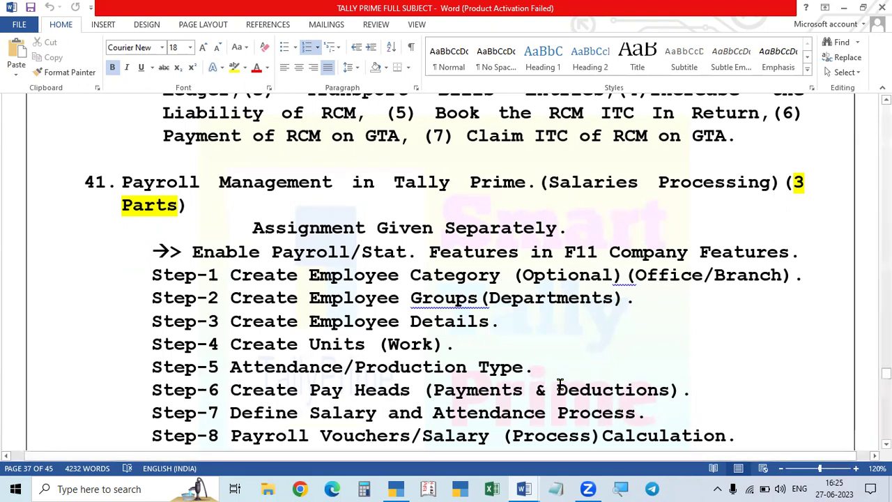
Step: Scroll the Word notes to the Payroll Management steps and bring TallyPrime back up
scroll(516, 339, up, 1)
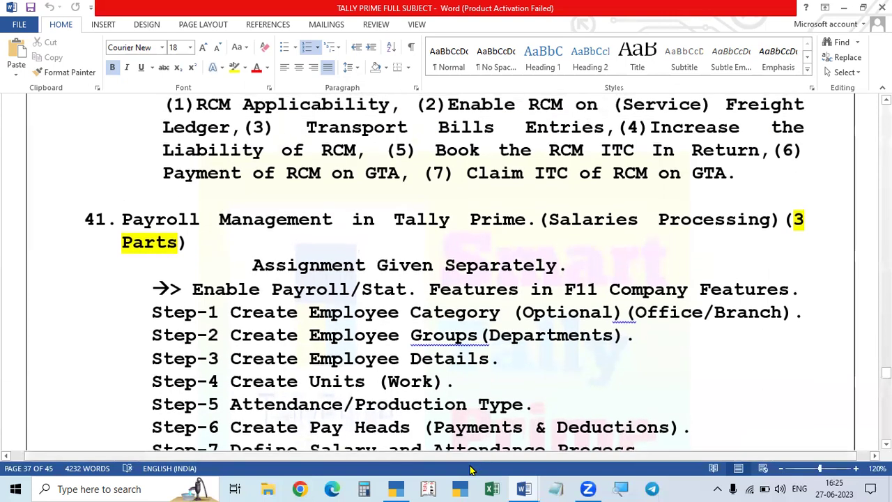
click(398, 489)
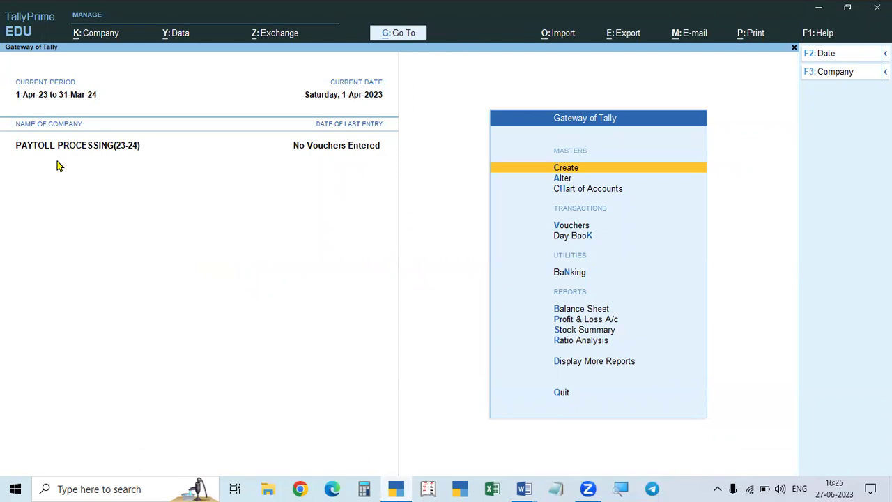
Step: Review PAYTOLL PROCESSING in Company Alteration, accept it unchanged, and switch to the Word notes
click(103, 36)
click(103, 72)
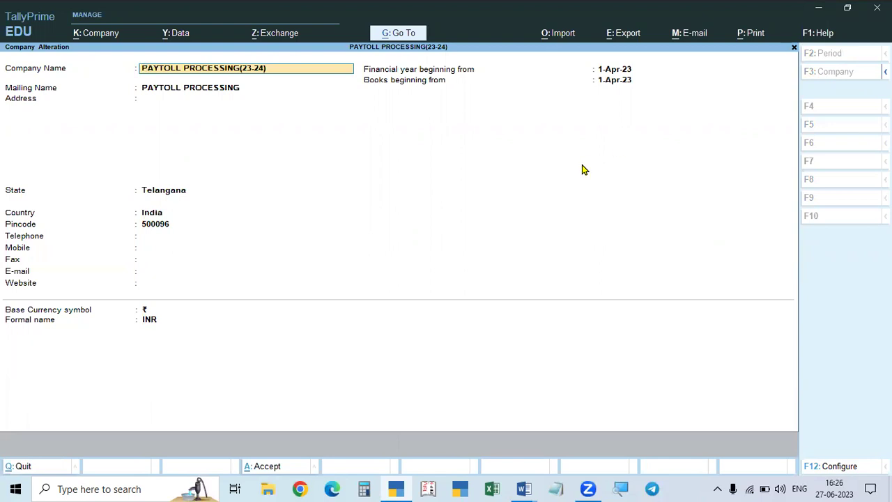
key(ctrl+a)
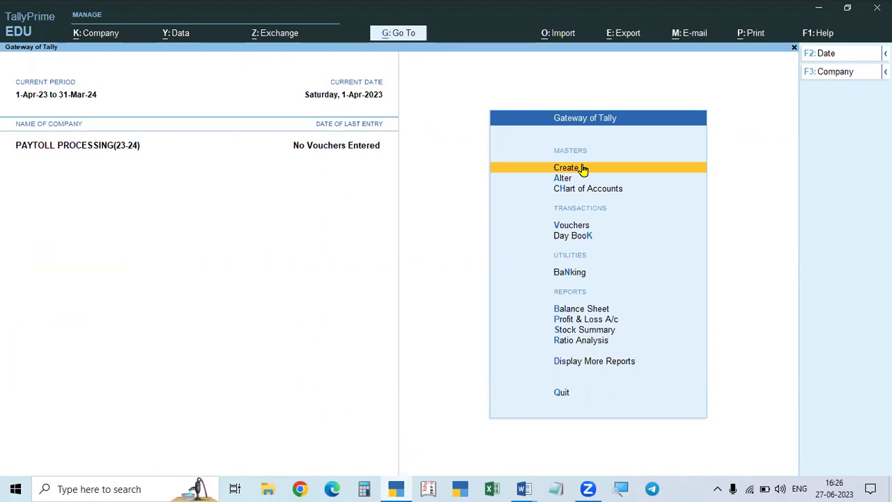
key(alt+Tab)
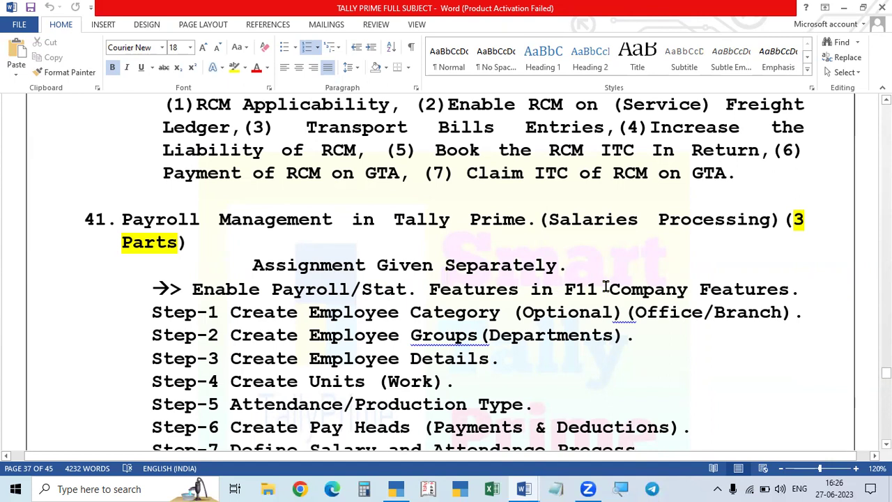
Step: Switch from the Word notes back to TallyPrime's Gateway of Tally
key(alt+Tab)
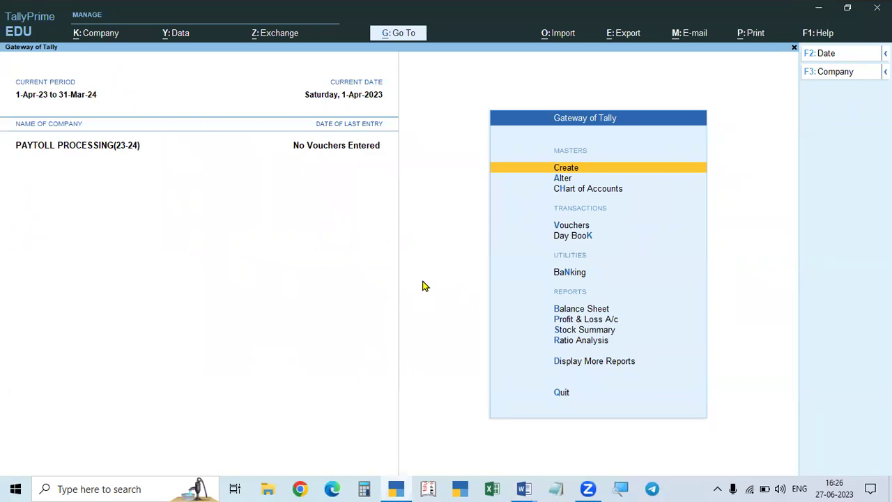
Step: In Company Features (F11), set Enable Cost Centres, Maintain Payroll and Enable Payroll Statutory to Yes
key(F11)
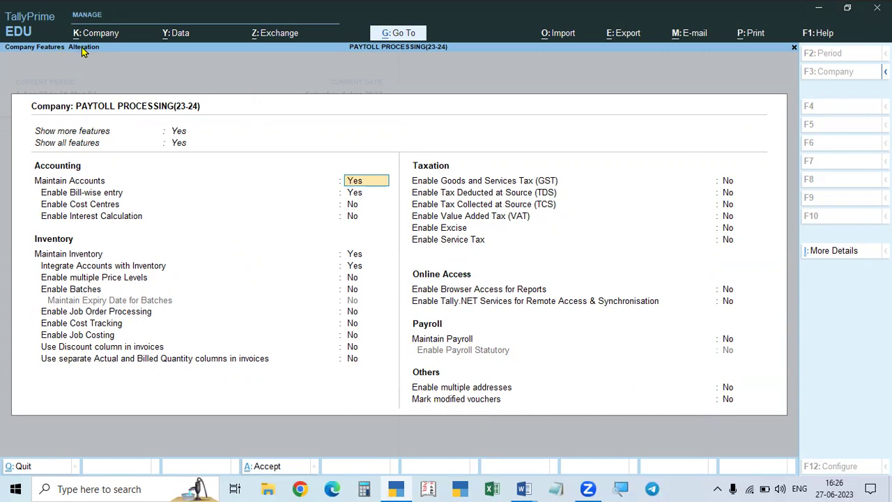
click(106, 204)
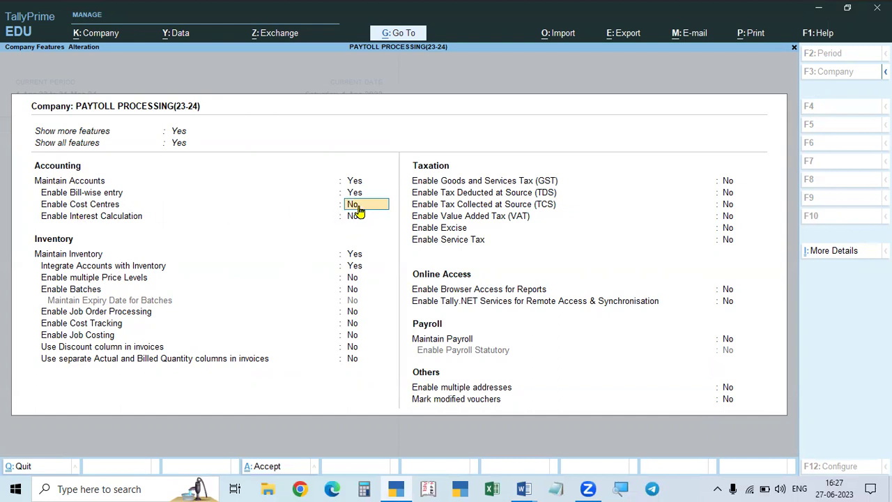
key(y)
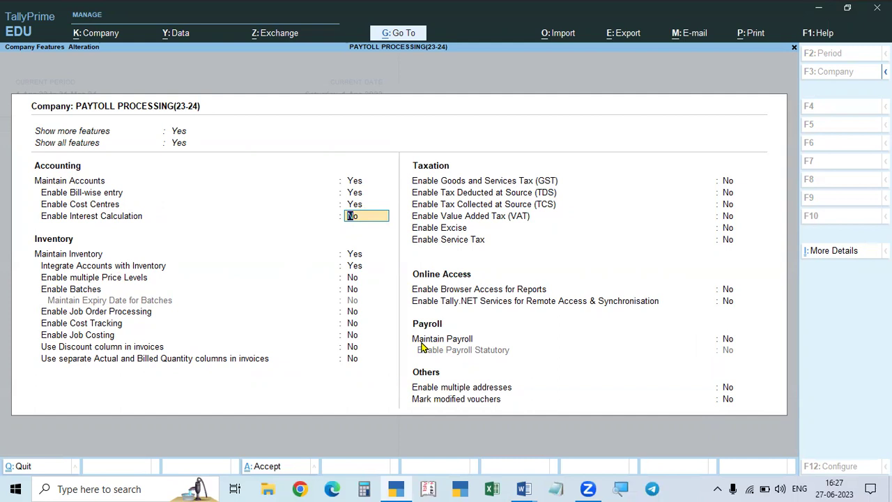
click(731, 342)
text(y)
key(Return)
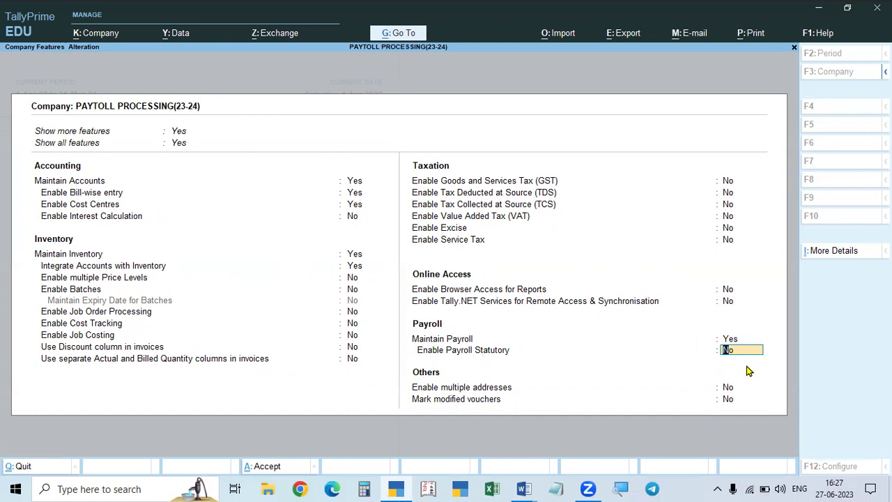
text(y)
key(Return)
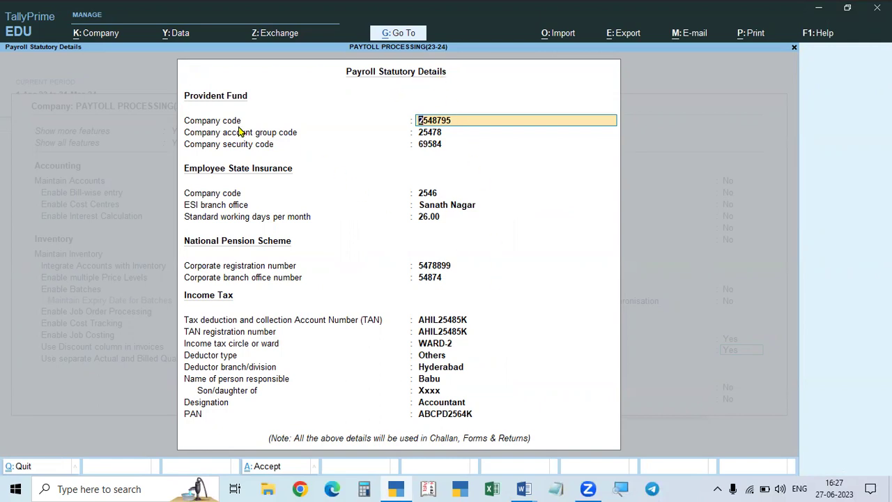
key(Return)
key(Return)
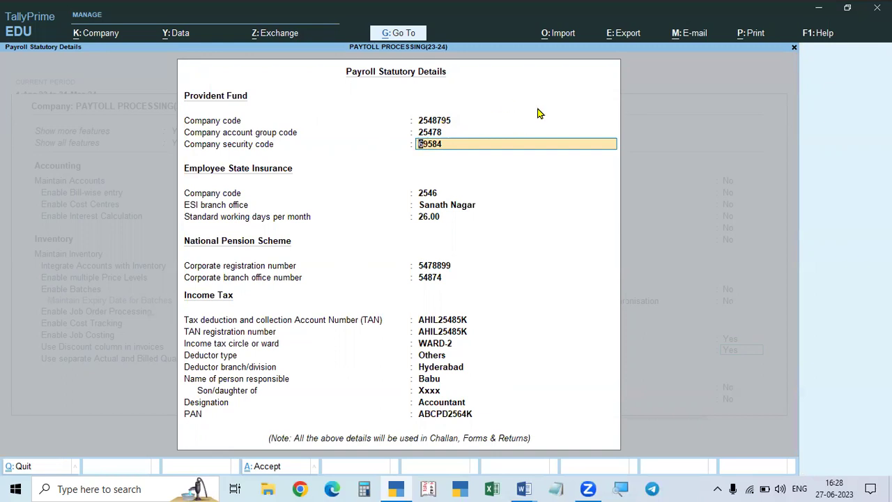
key(Return)
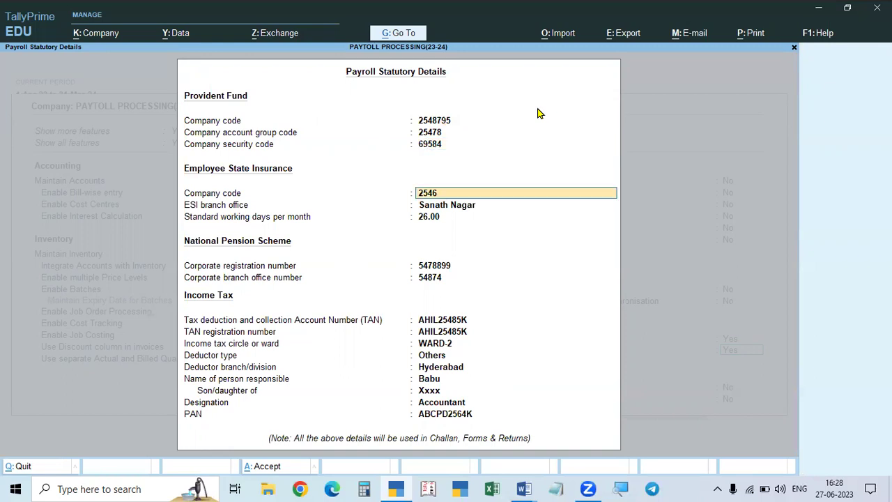
key(Up)
key(Up)
key(Up)
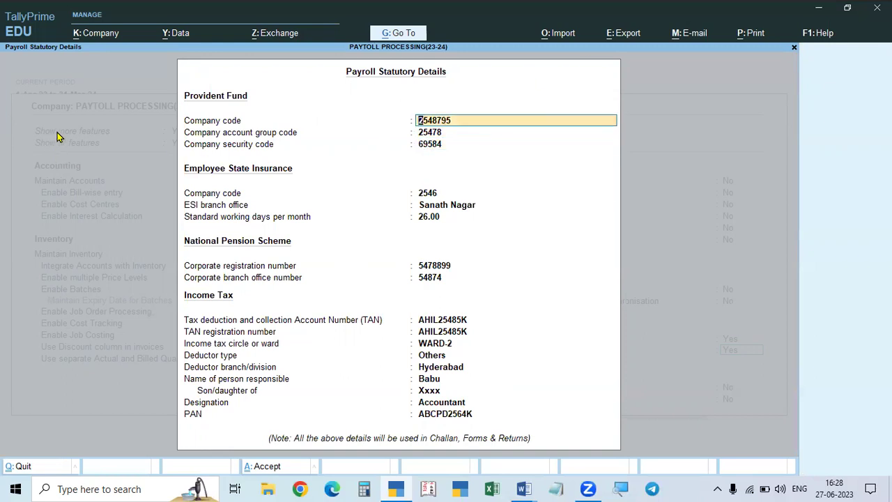
key(Return)
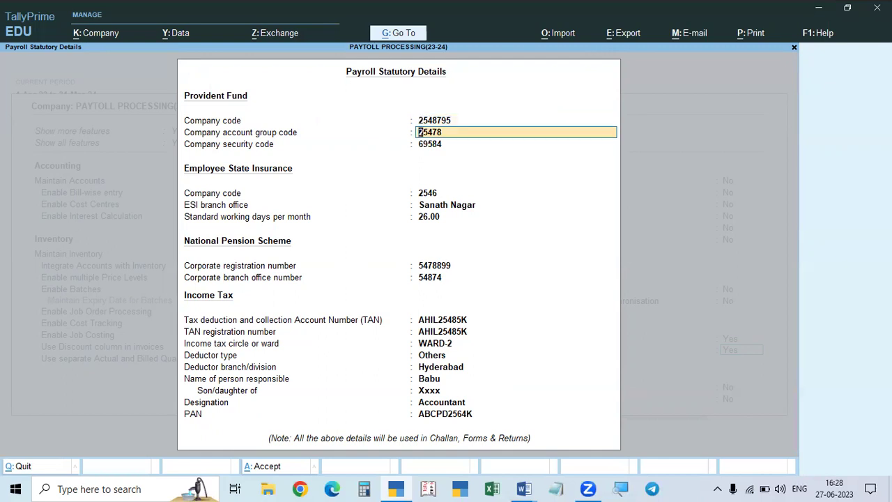
key(Return)
key(Return)
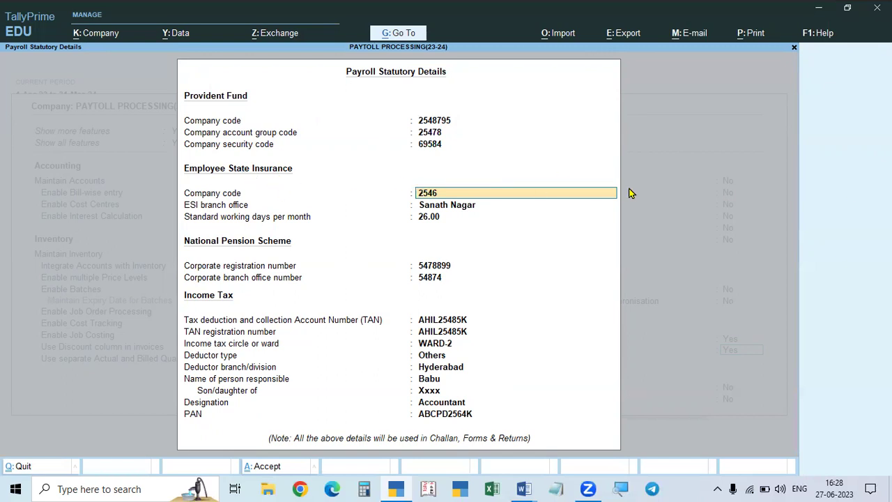
key(Return)
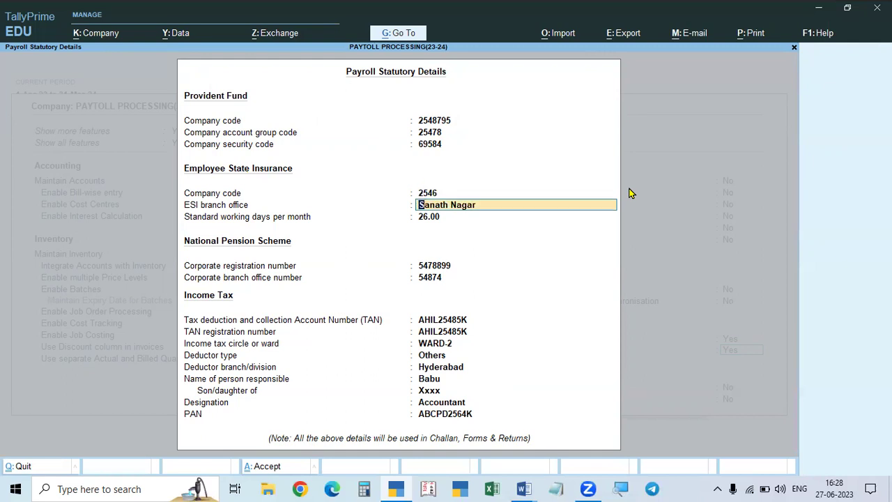
key(Return)
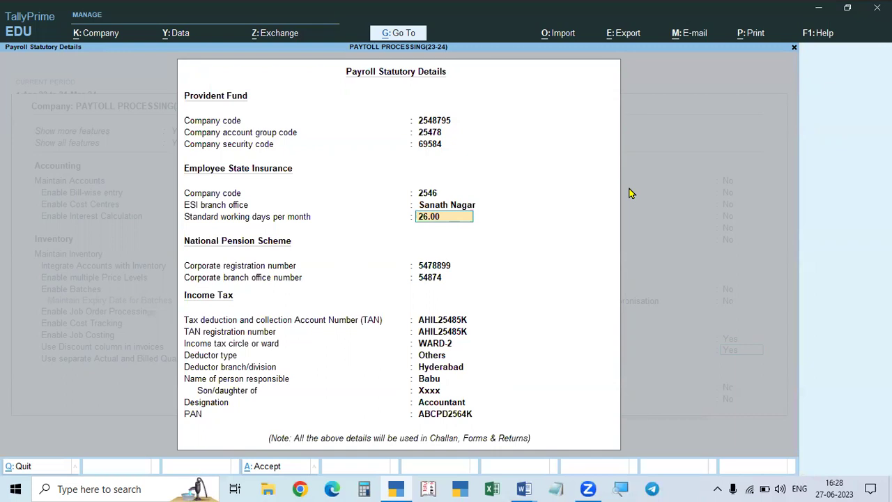
key(Return)
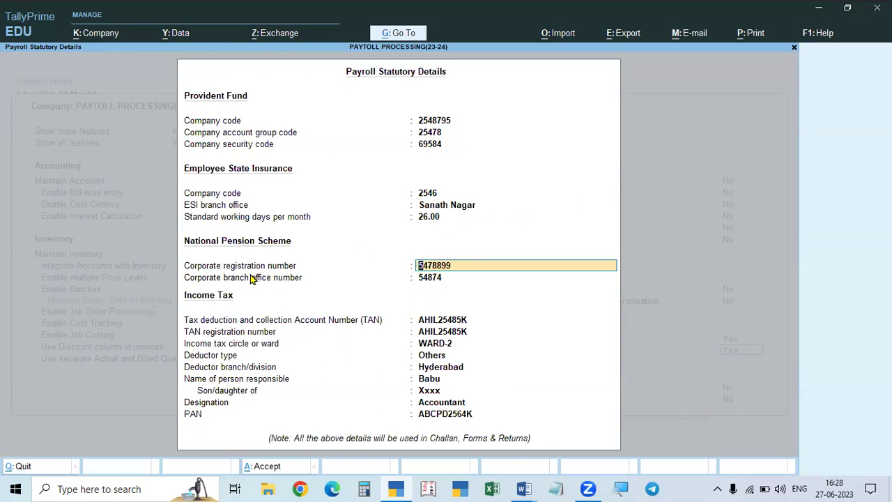
click(427, 278)
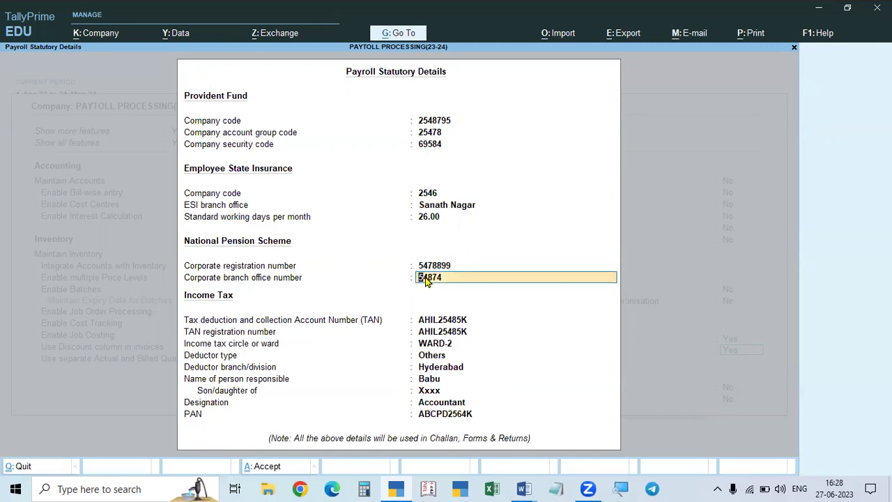
key(Return)
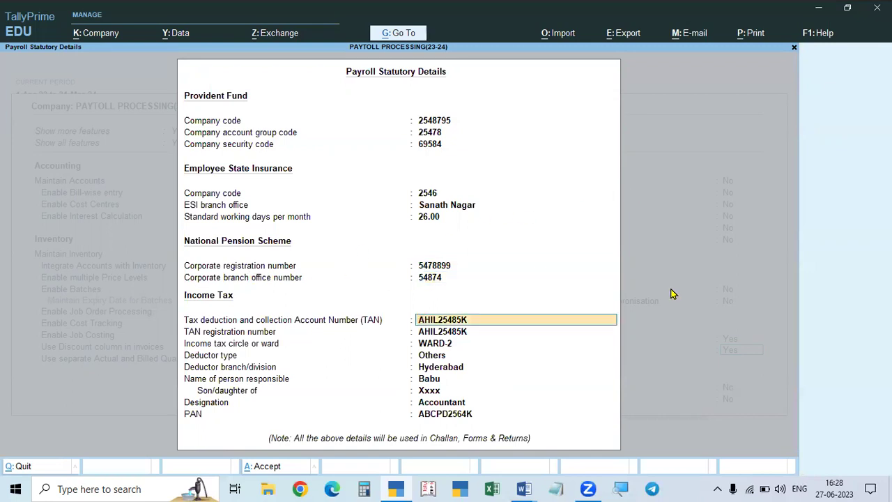
Step: Fill the income tax details: TAN, circle/ward, deductor type Others, responsible person and designation
key(Return)
key(Return)
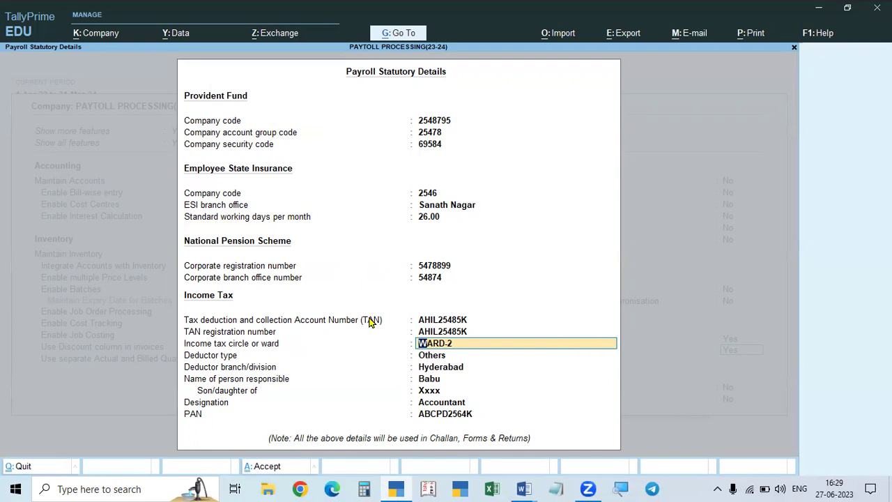
click(436, 321)
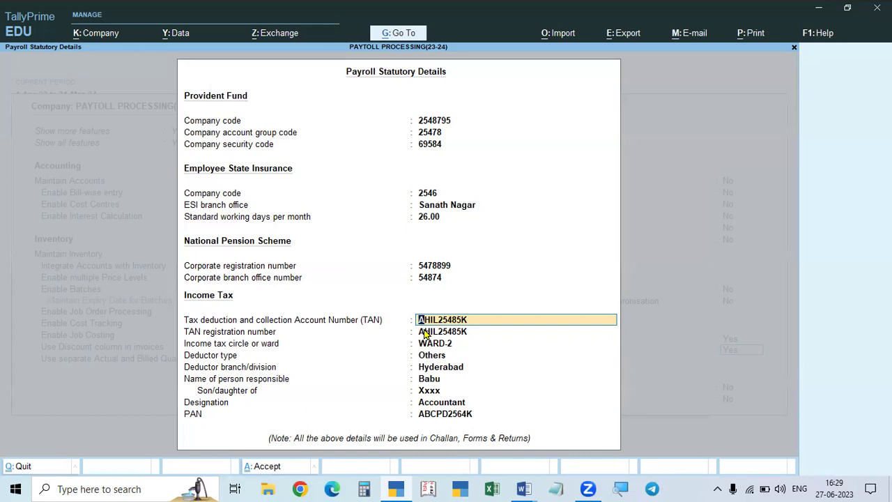
click(557, 334)
key(Return)
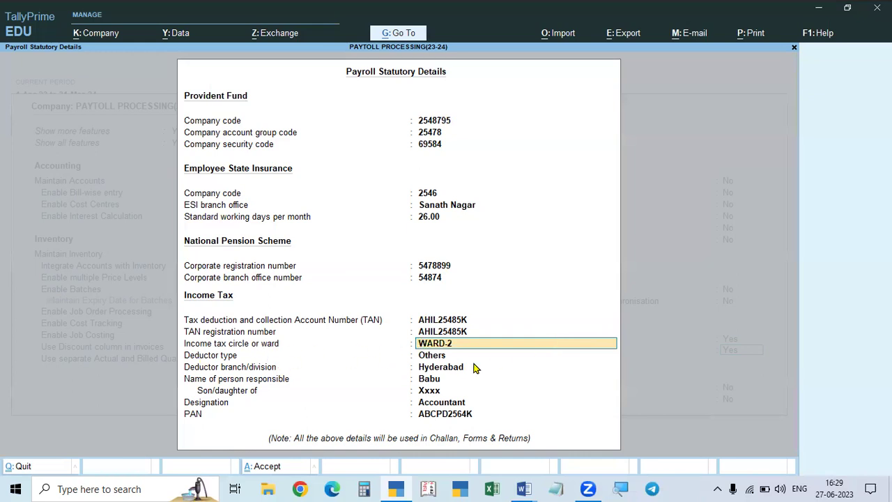
key(Return)
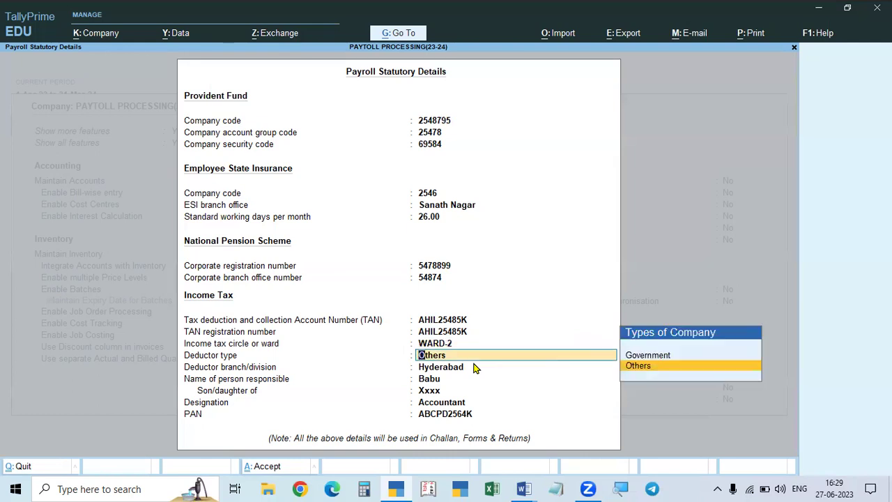
click(637, 373)
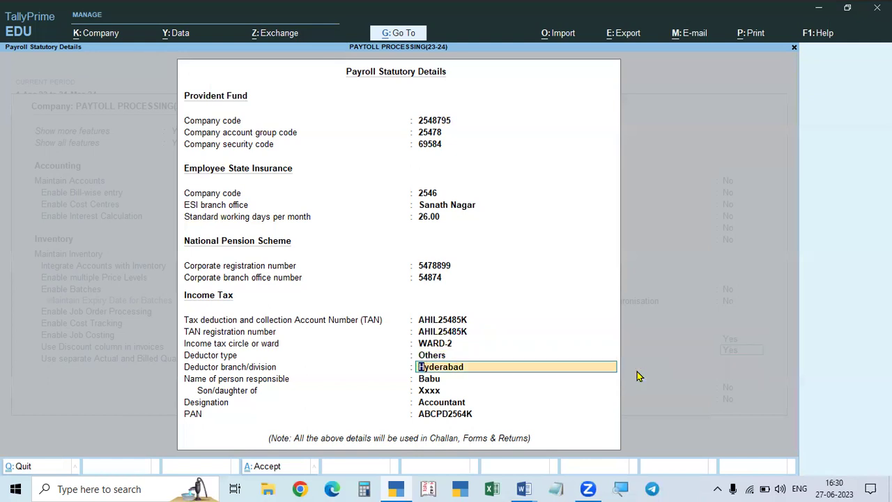
key(Return)
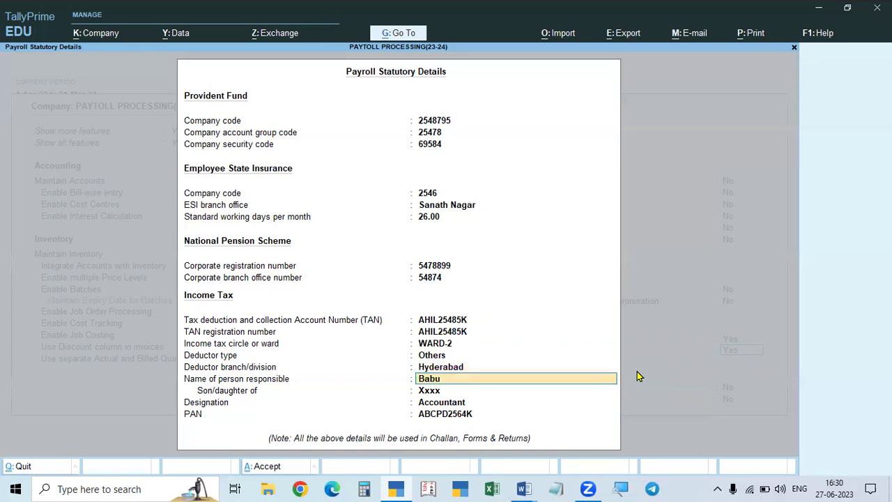
key(Return)
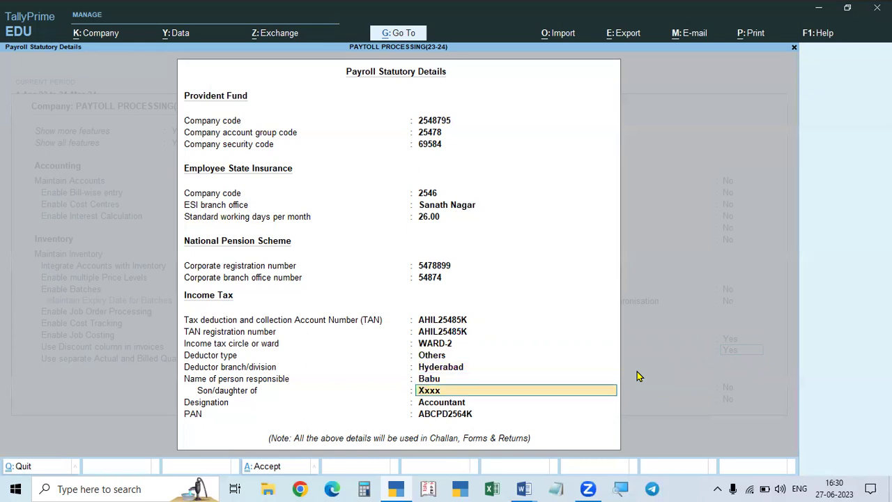
key(Return)
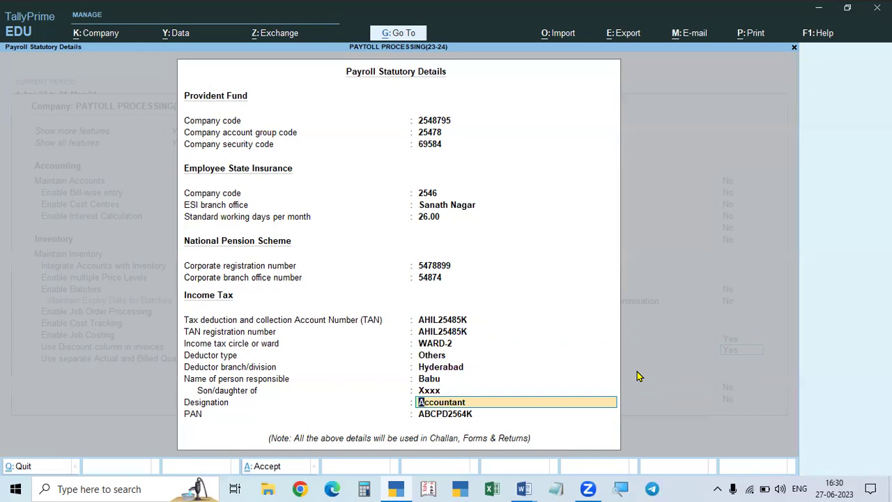
key(Return)
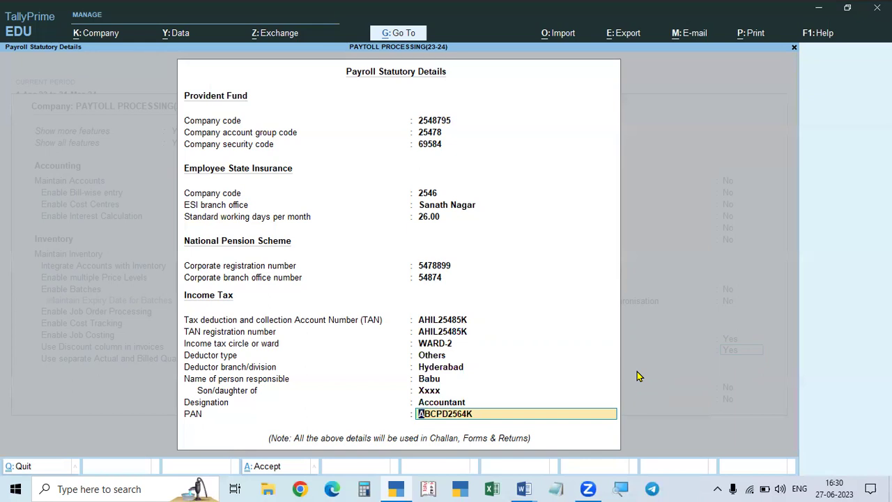
Step: Accept the payroll statutory details and company features, then highlight the Word note on enabling payroll
key(Return)
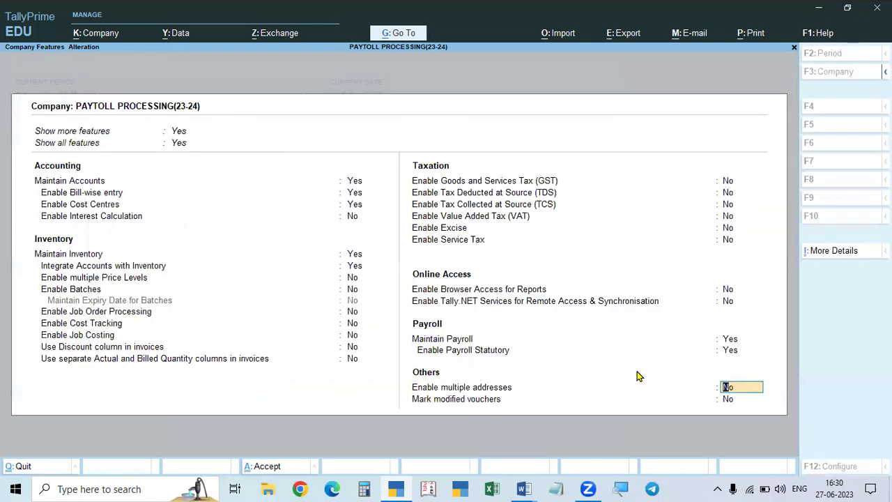
key(Return)
key(Return)
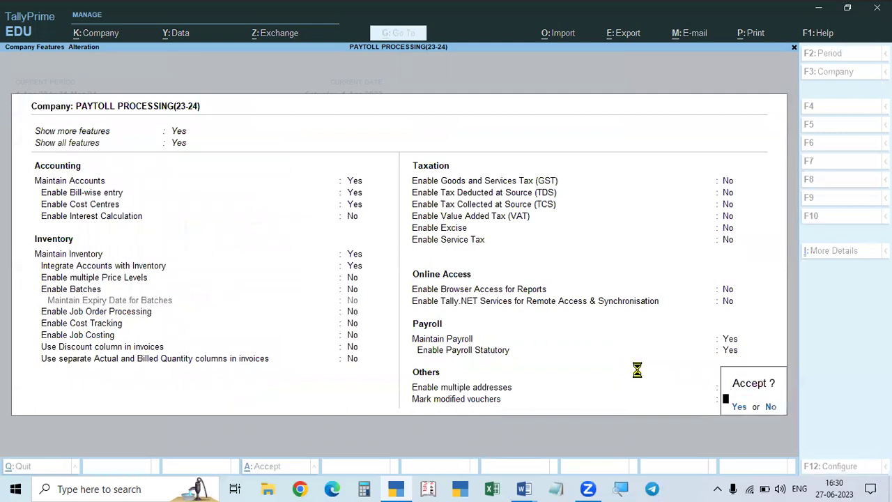
key(alt+Tab)
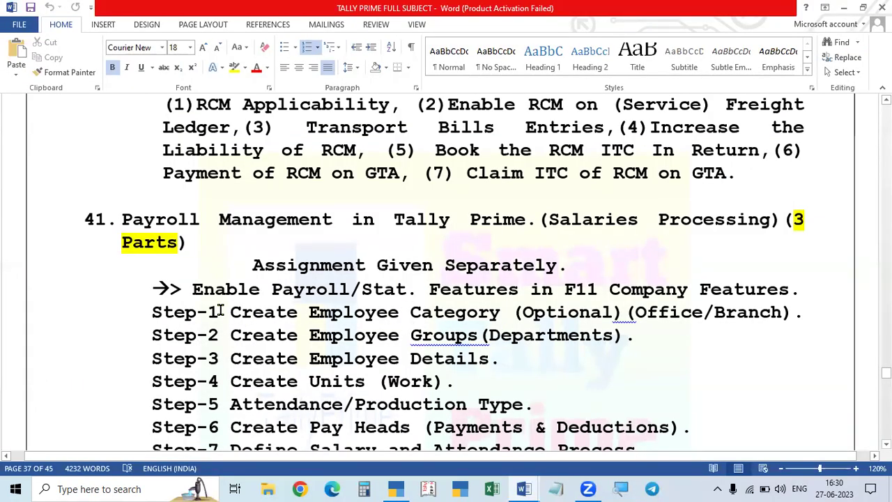
drag(183, 290, 809, 296)
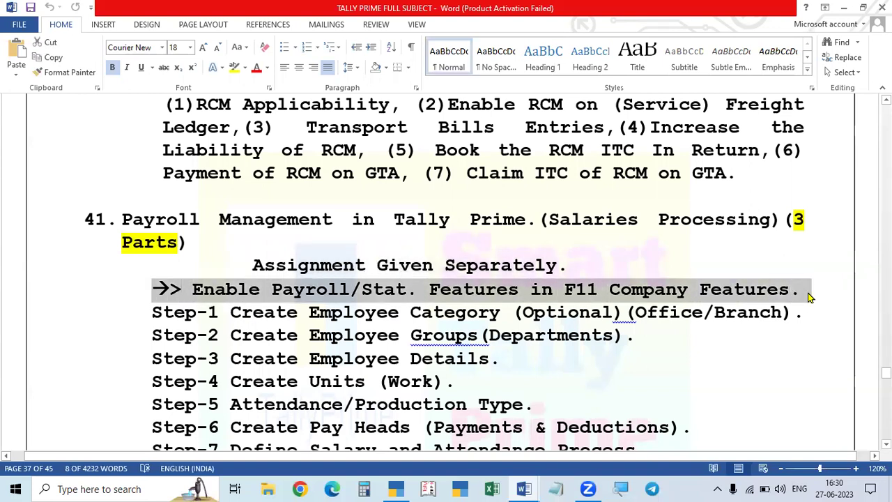
Step: Switch from the Word notes back to TallyPrime
key(alt+Tab)
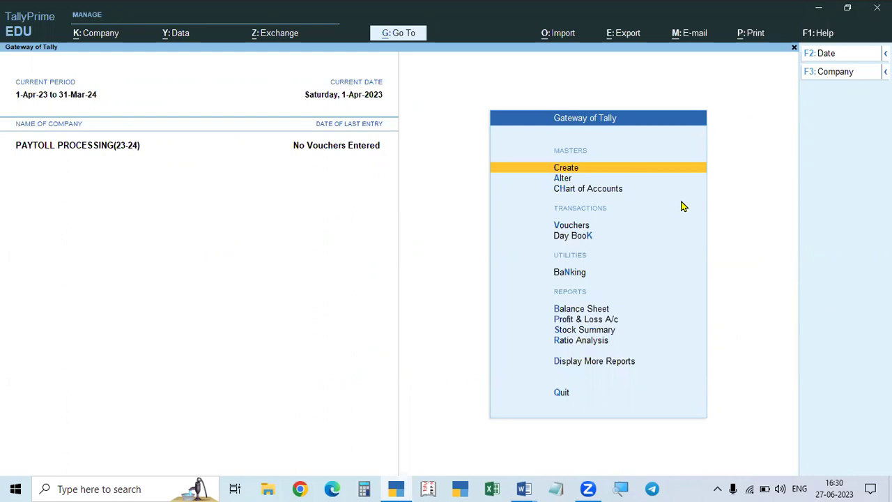
Step: Turn Maintain Payroll off, accept the features, and check the master creation list
key(F11)
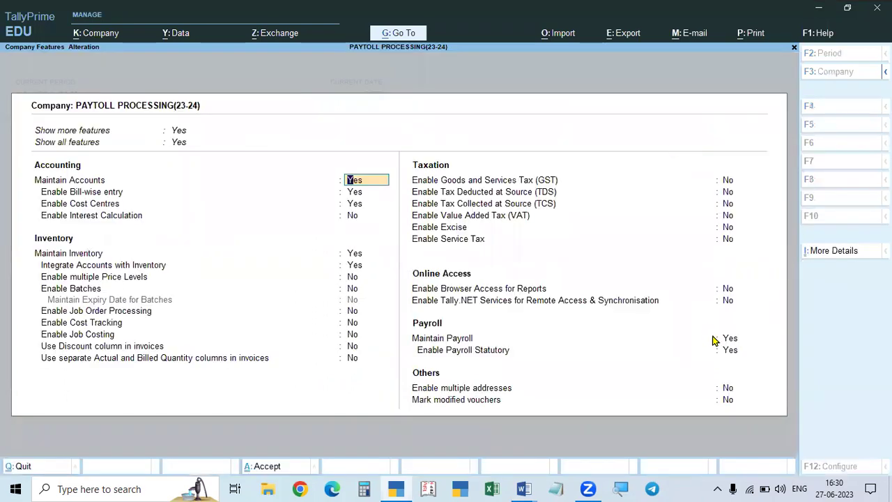
click(728, 339)
key(n)
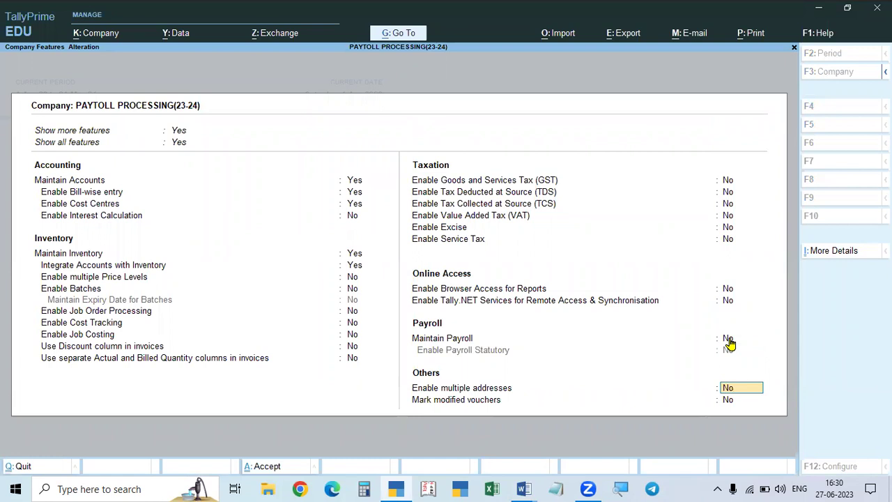
key(ctrl+a)
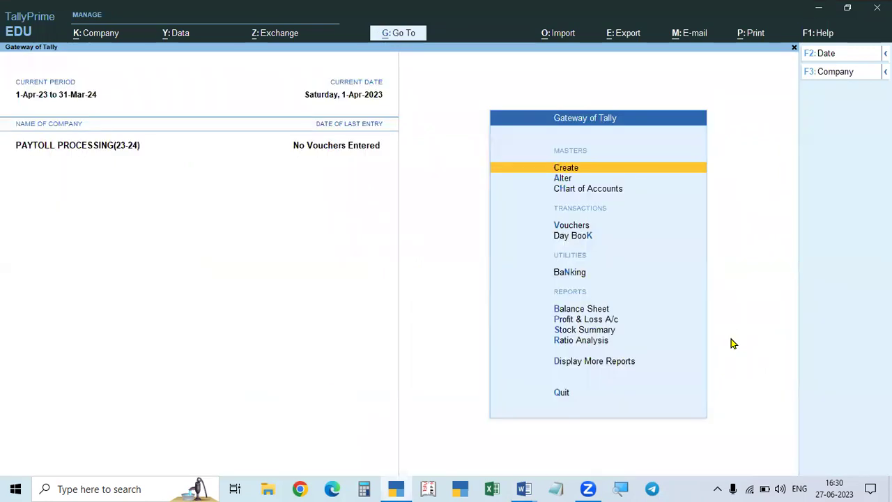
key(Return)
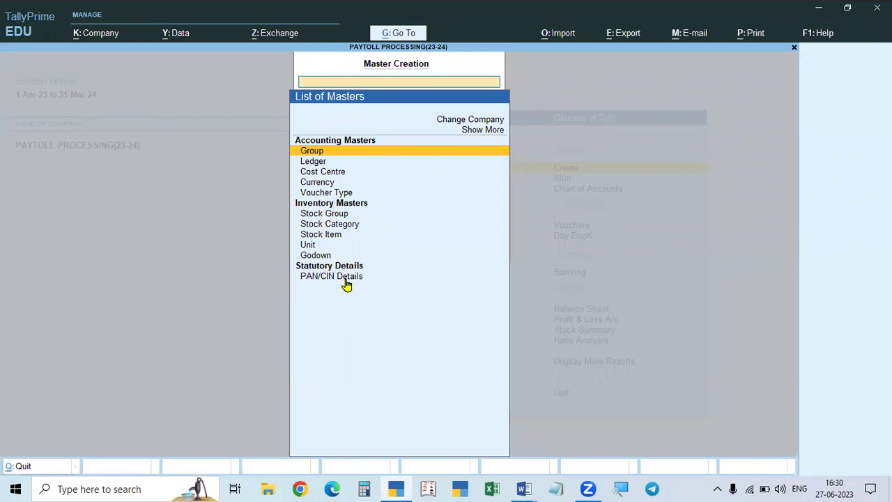
key(Escape)
Step: Set Maintain Payroll back to Yes, accept payroll statutory and features, and recheck the creation list
key(F11)
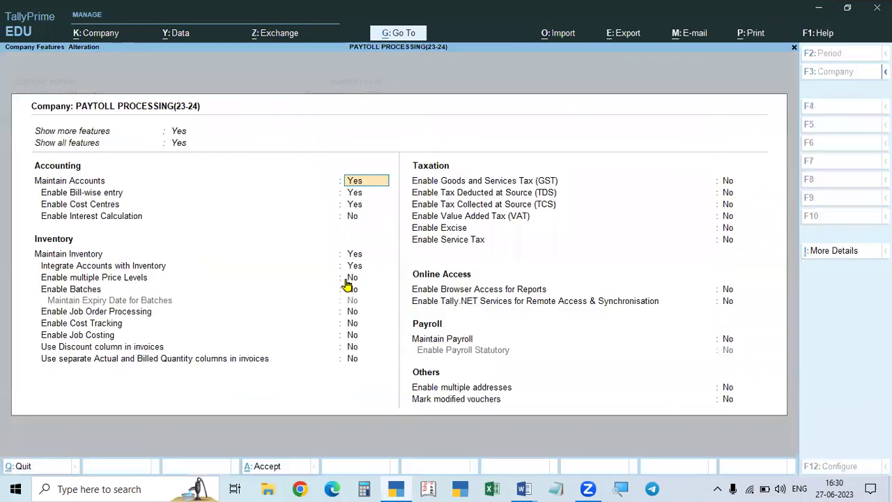
click(729, 341)
key(y)
key(y)
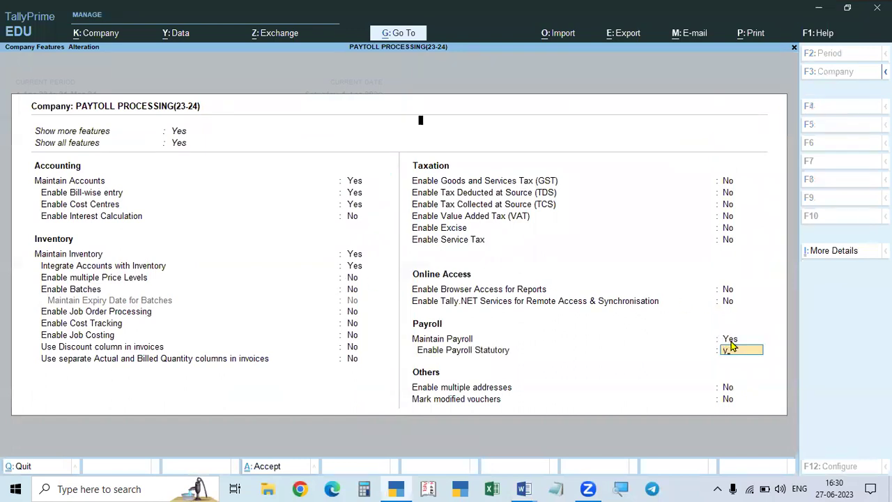
key(ctrl+a)
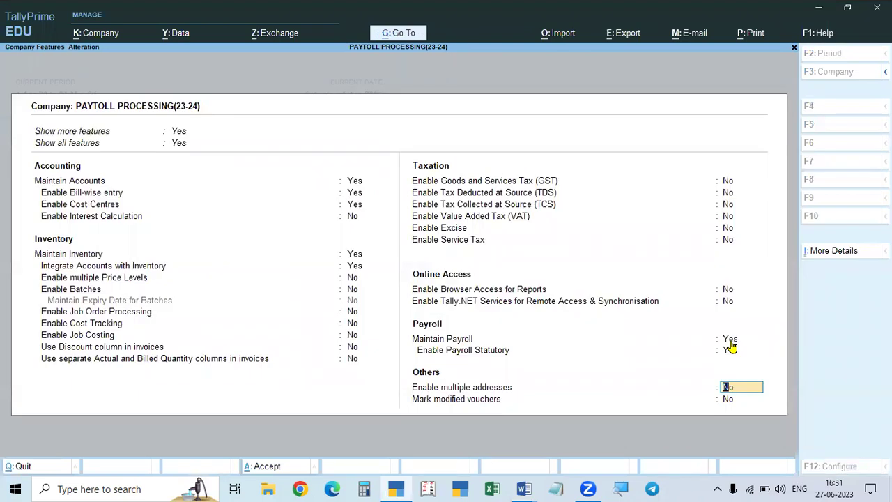
key(ctrl+a)
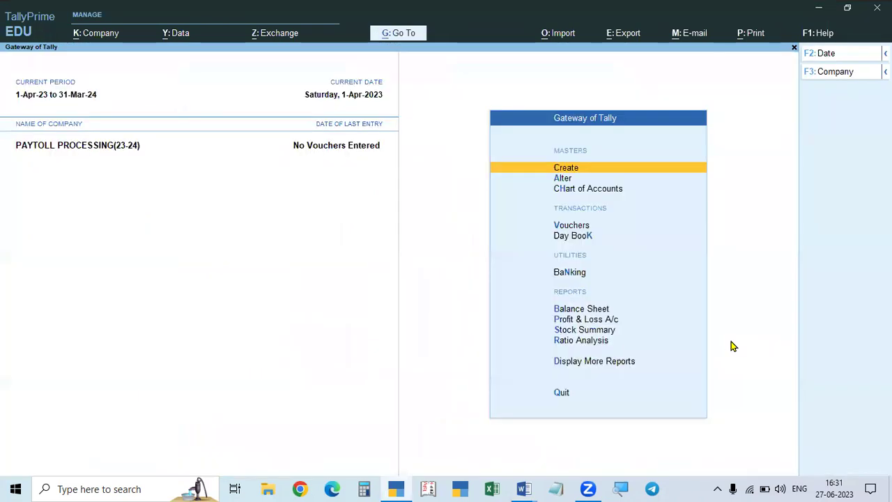
key(Return)
key(Escape)
Step: Check the List of Masters under Alter, then switch to the Word notes and scroll down
key(Down)
key(Return)
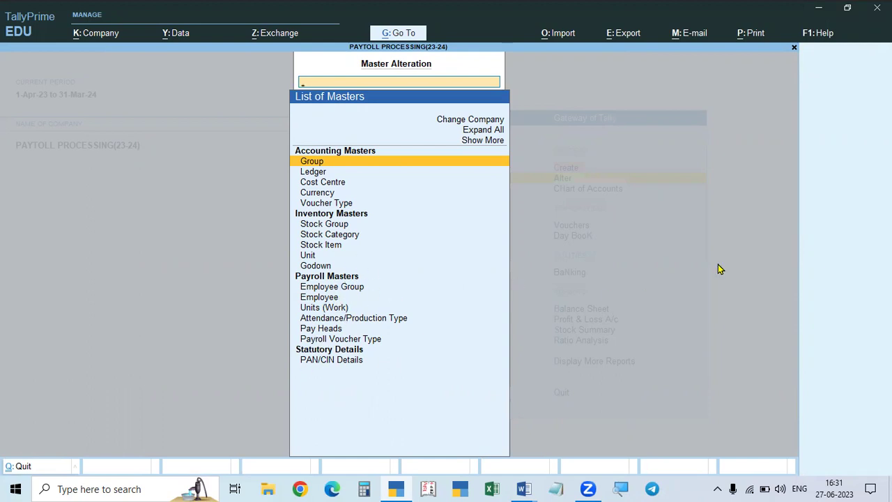
key(Escape)
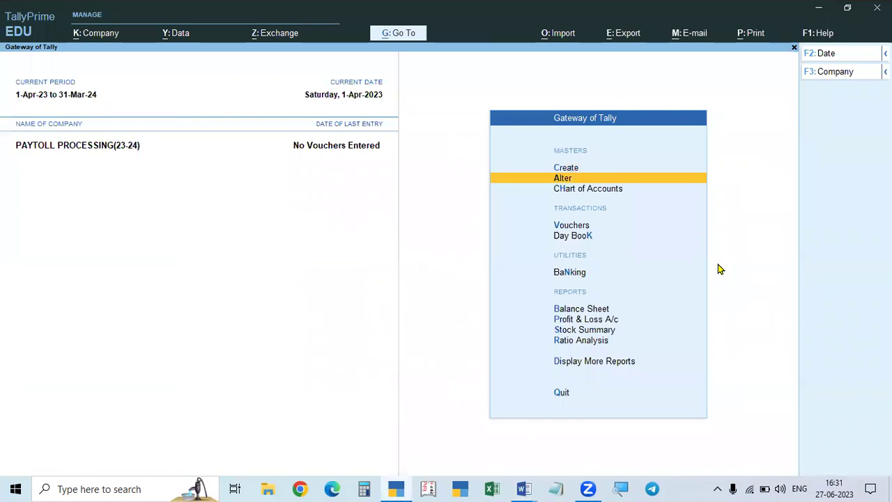
key(Up)
key(alt+Tab)
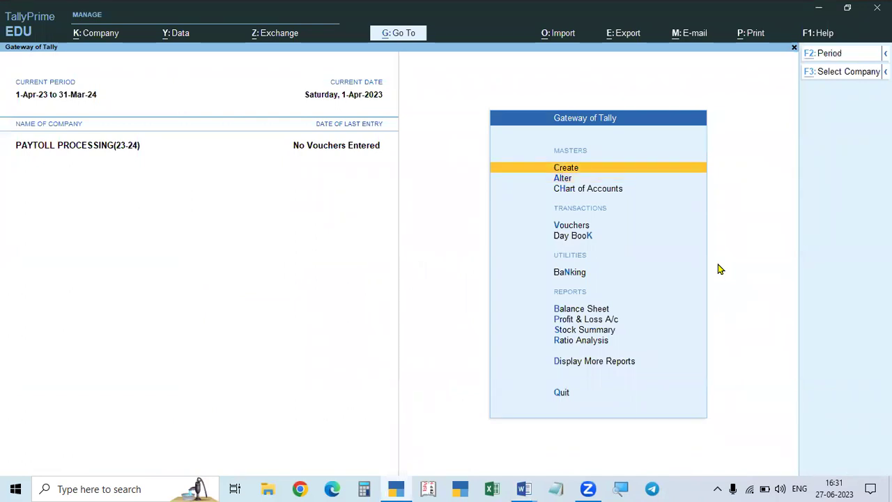
scroll(715, 261, down, 1)
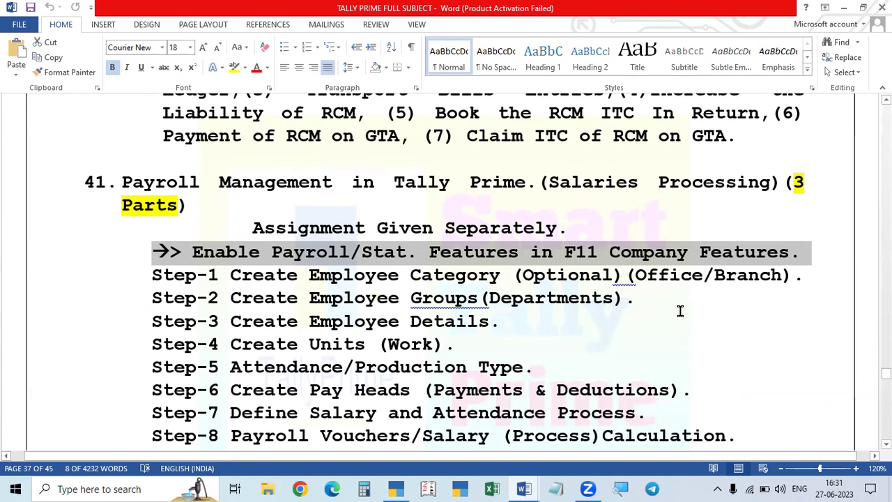
Step: Highlight the Create Employee Details and Employee Groups(Departments) steps in the Word notes
key(alt+Tab)
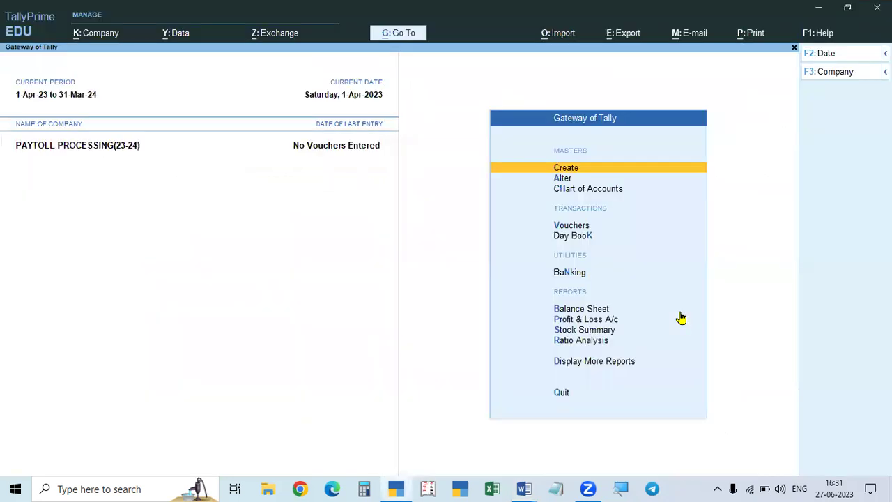
key(alt+Tab)
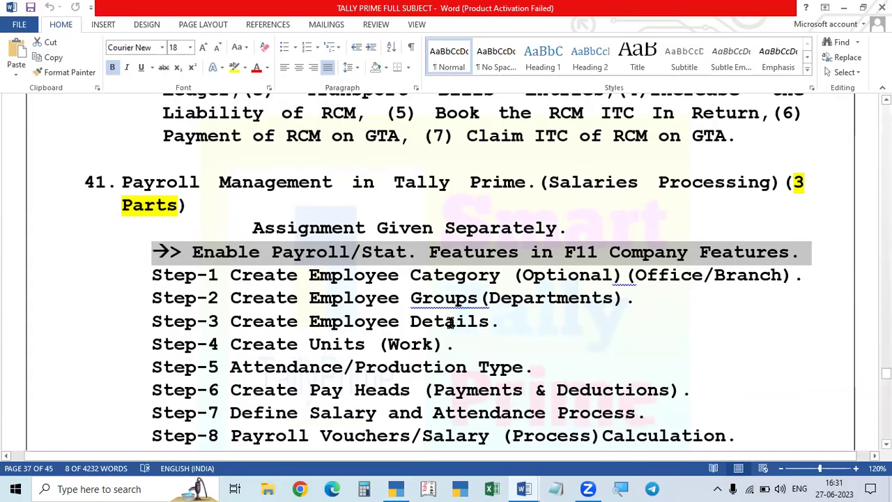
drag(232, 322, 488, 323)
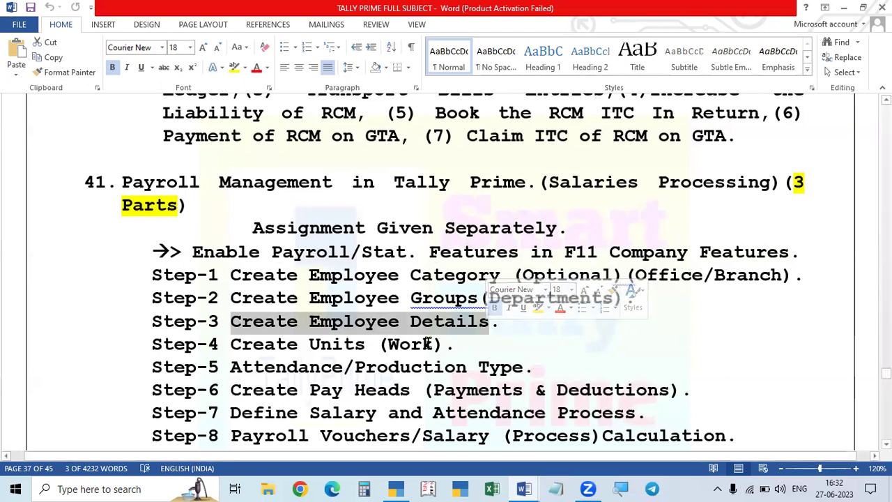
drag(412, 298, 584, 311)
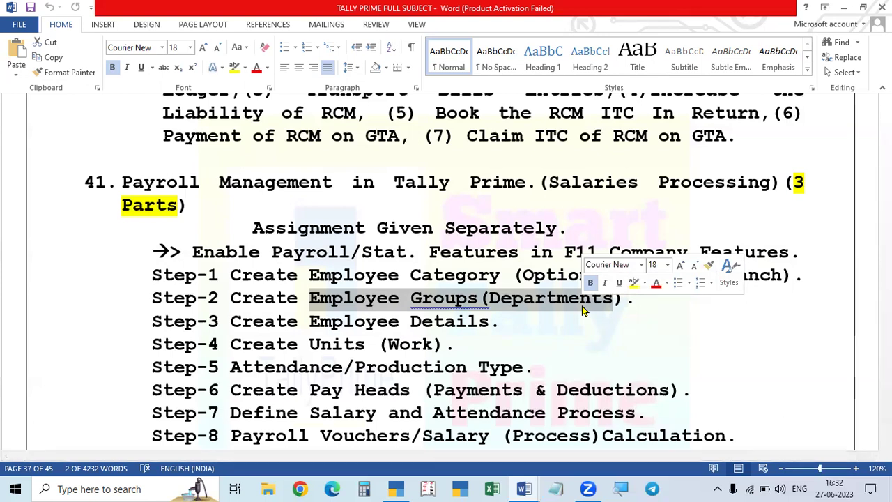
click(652, 336)
Step: Highlight Employee Category and Groups(Departments) in Steps 1–2, then return to TallyPrime
drag(306, 275, 498, 273)
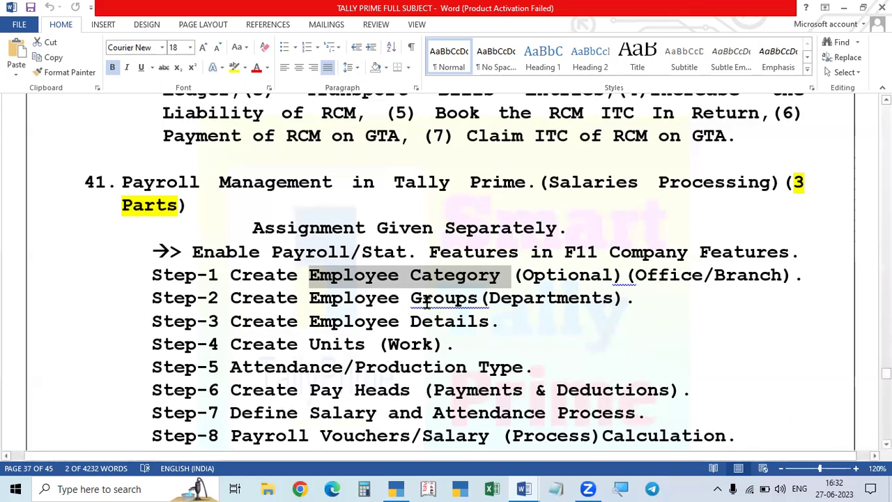
drag(411, 298, 620, 299)
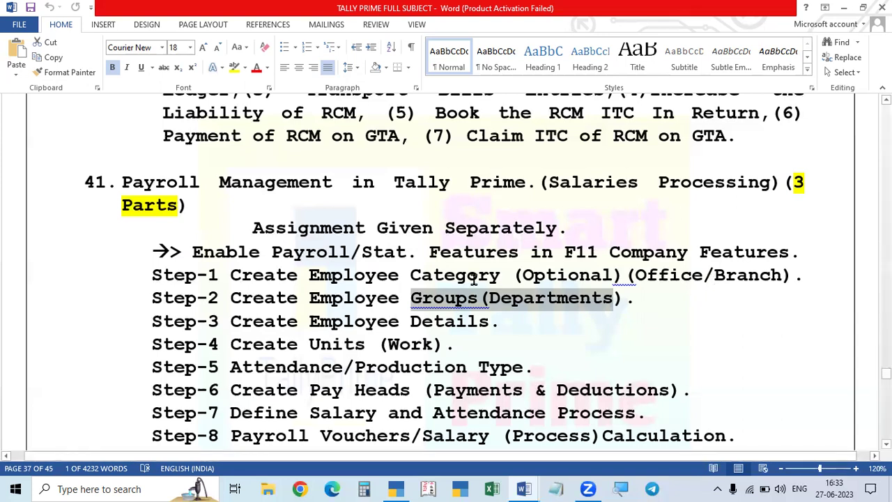
click(380, 276)
drag(380, 276, 704, 276)
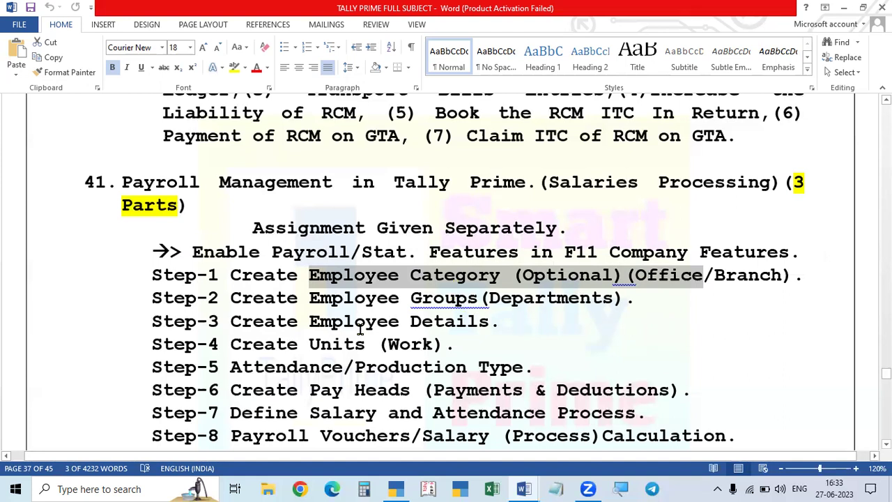
key(alt+Tab)
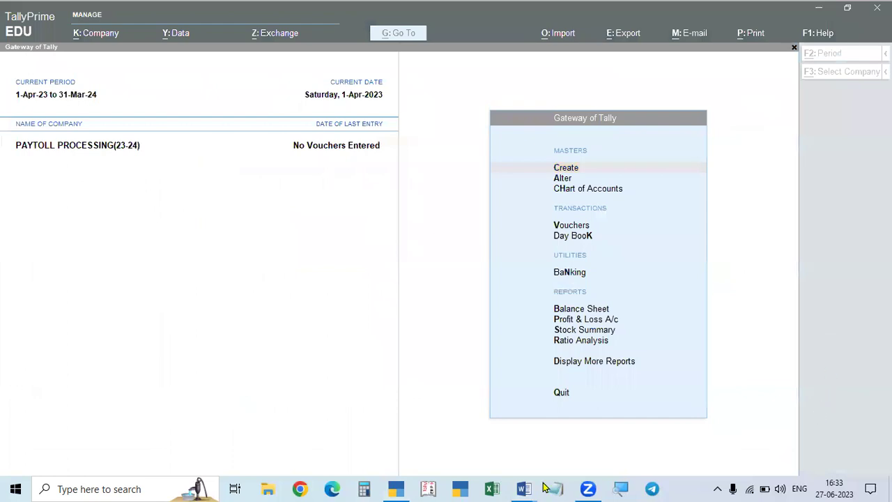
Step: Show the ASSIGNMENT PROBLEMS document's Payroll Management Assignment 1 table, then return to TallyPrime
mouse_move(525, 487)
click(571, 462)
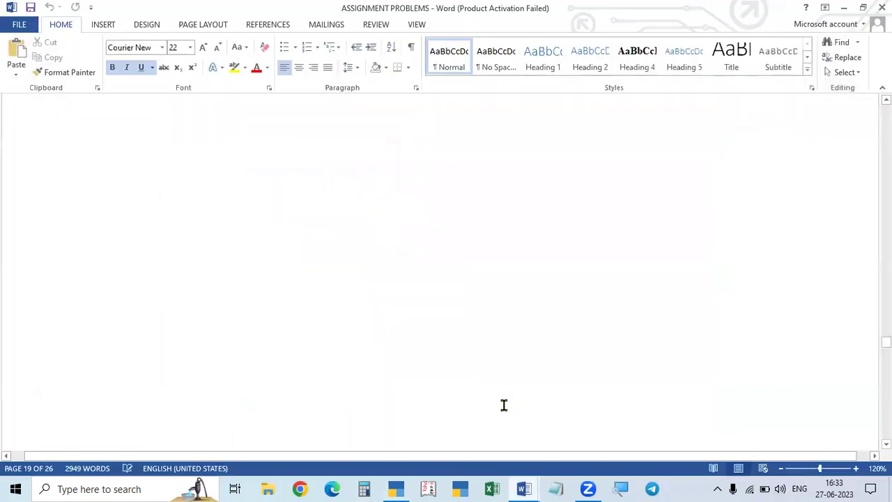
scroll(498, 398, up, 5)
scroll(498, 398, down, 6)
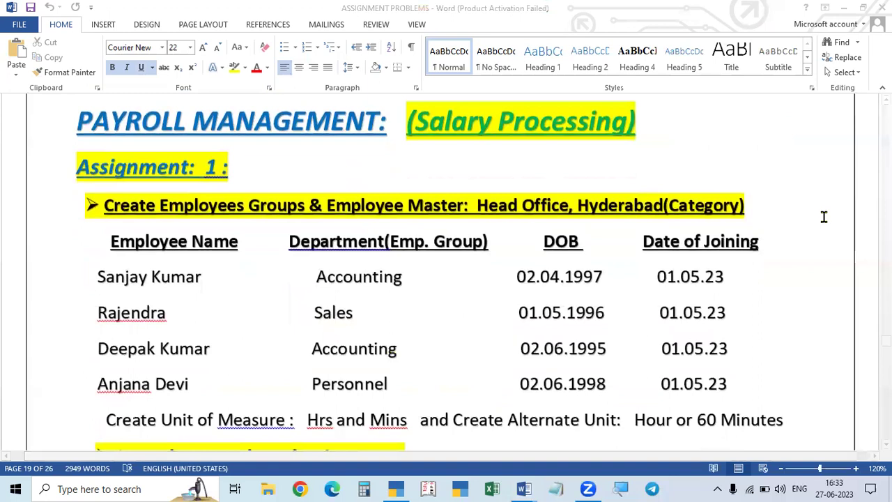
key(alt+Tab)
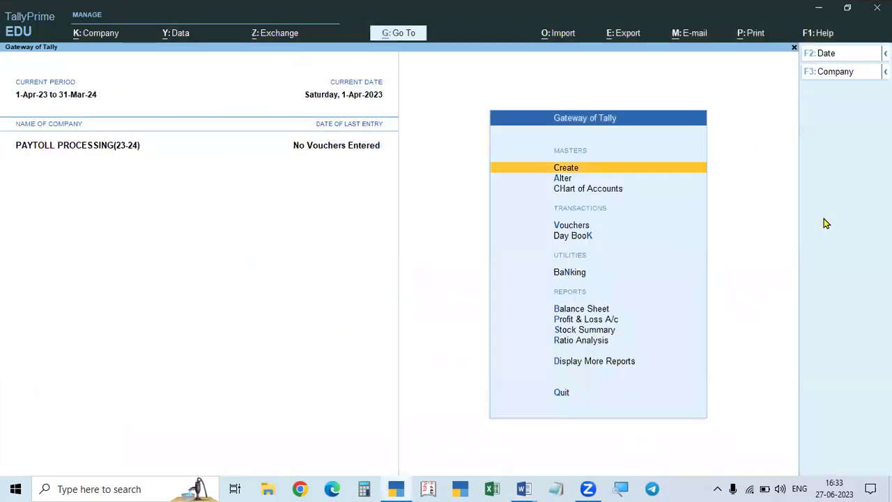
Step: Browse the Alter and Create master lists and open an Employee Group form without saving
key(Down)
key(Return)
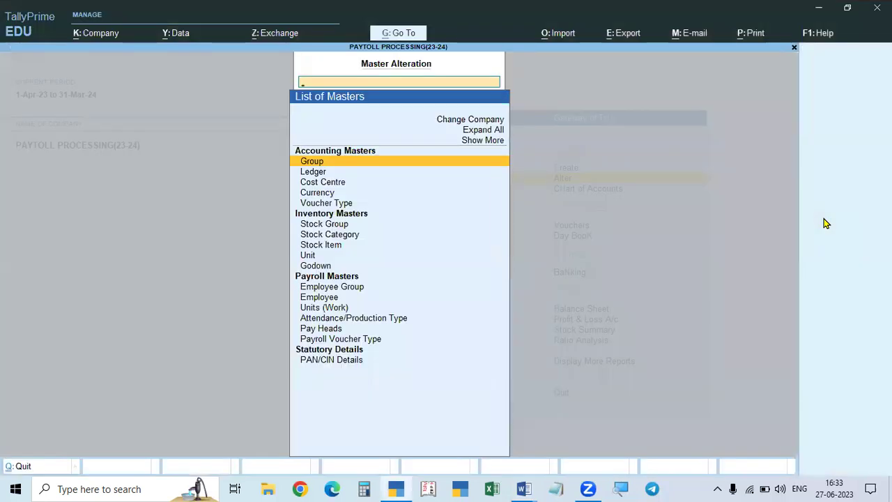
key(Down)
key(Down)
key(Down)
key(Down)
key(Down)
key(Down)
key(Down)
key(Down)
key(Down)
key(Down)
key(Down)
key(Down)
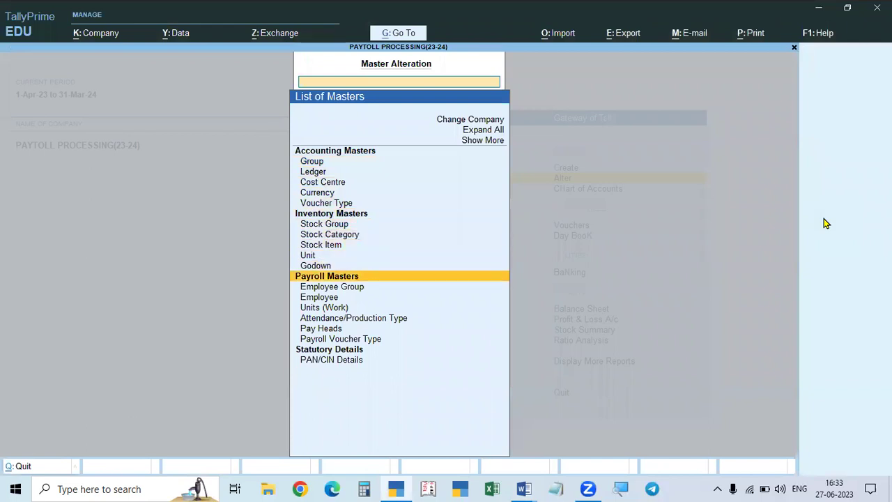
key(Escape)
key(Up)
key(Return)
key(Down)
key(Down)
key(Down)
key(Down)
key(Down)
key(Down)
key(Down)
key(Down)
key(Down)
key(Down)
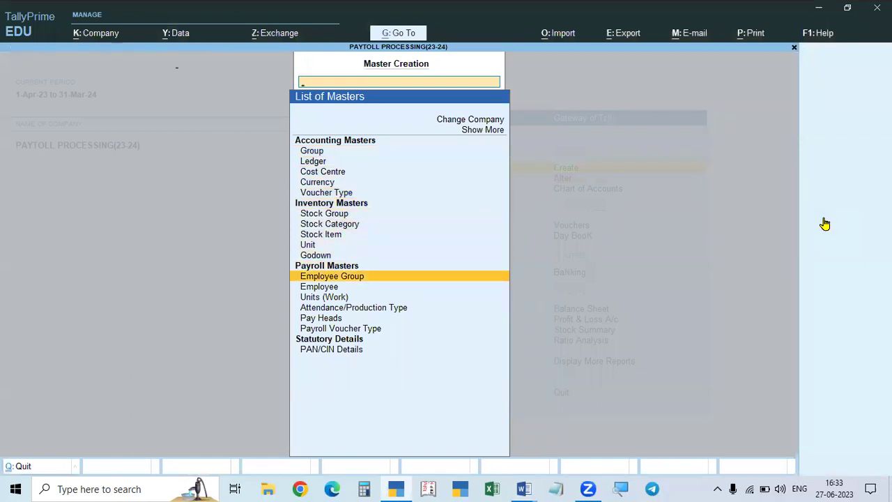
key(Return)
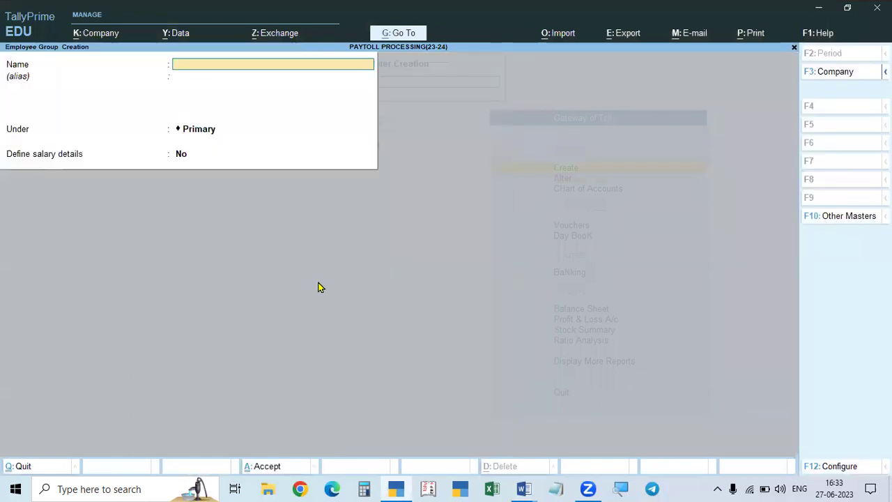
key(Escape)
key(Escape)
Step: Under Alter > Payroll Masters, view the still-empty Employee Group list
key(Down)
key(Return)
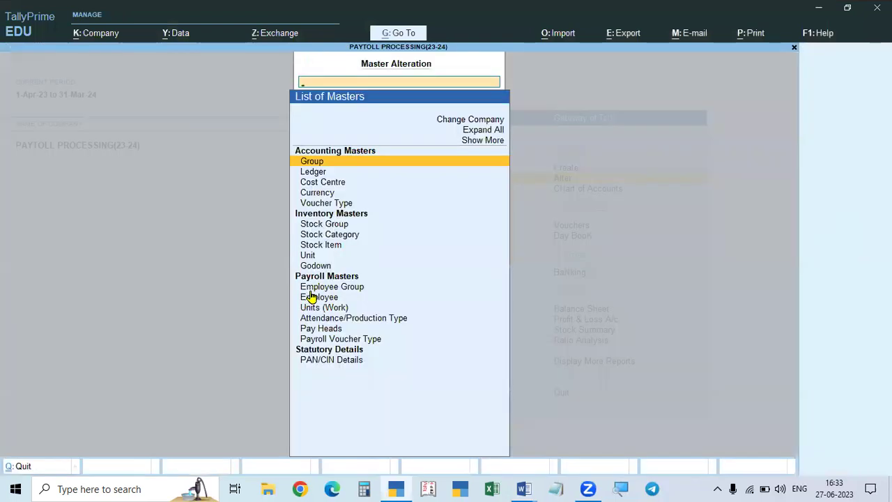
click(317, 281)
key(Down)
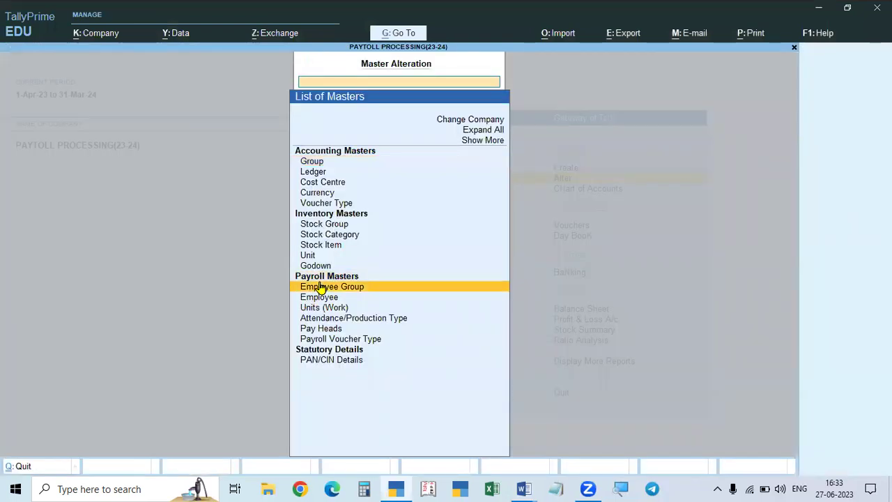
key(Return)
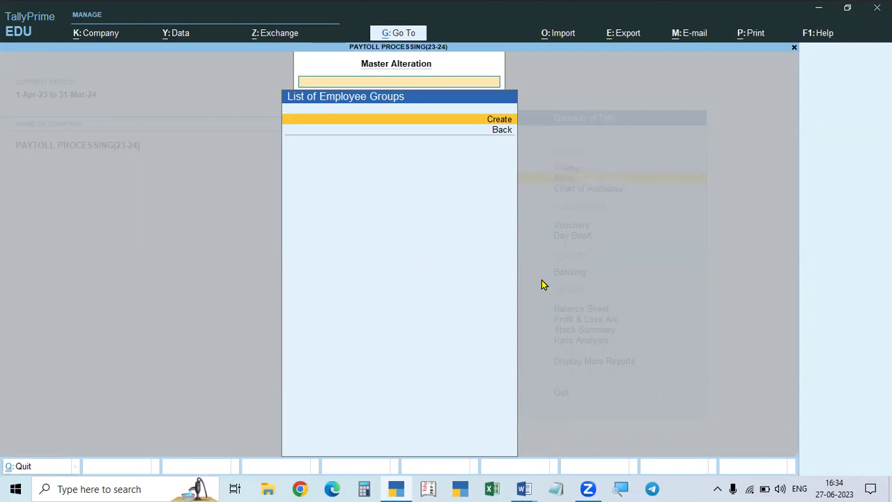
key(Escape)
key(Escape)
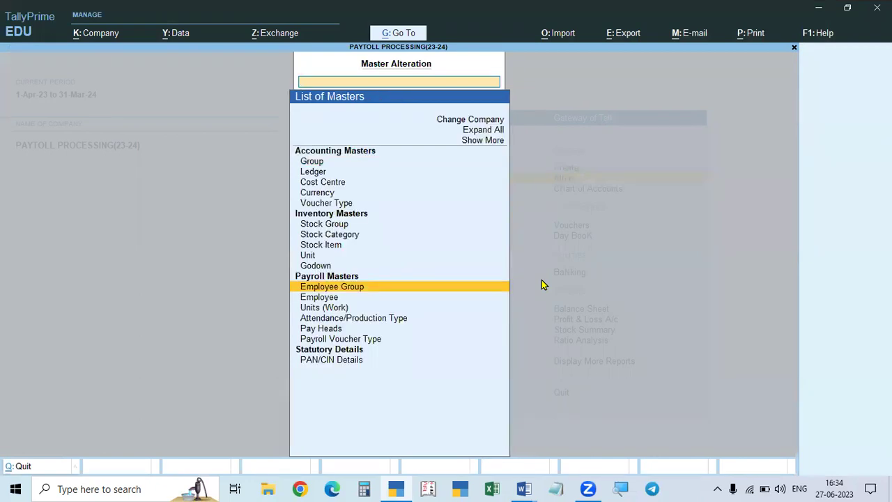
Step: Open the Master Alteration List of Masters, glancing at the assignment document in Word
key(Up)
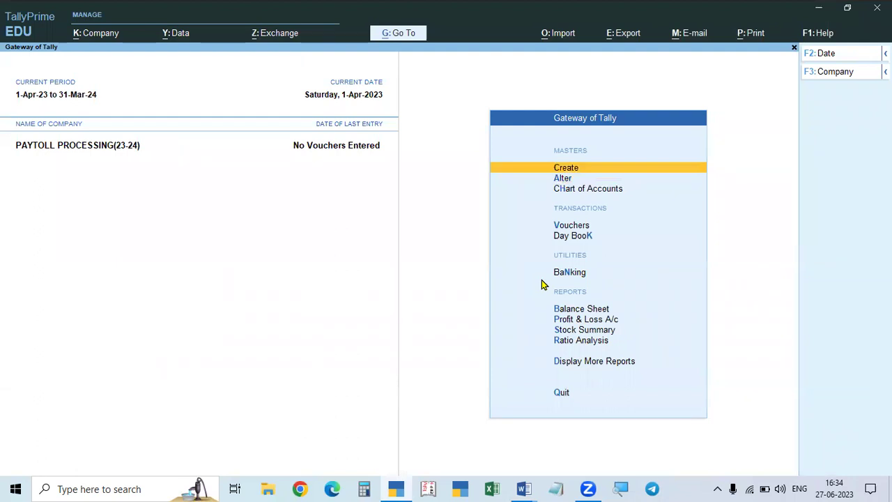
key(Down)
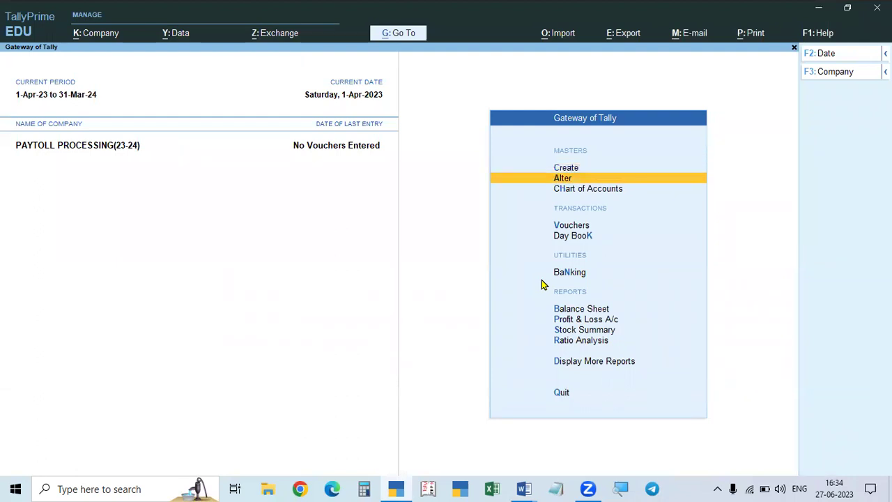
key(Return)
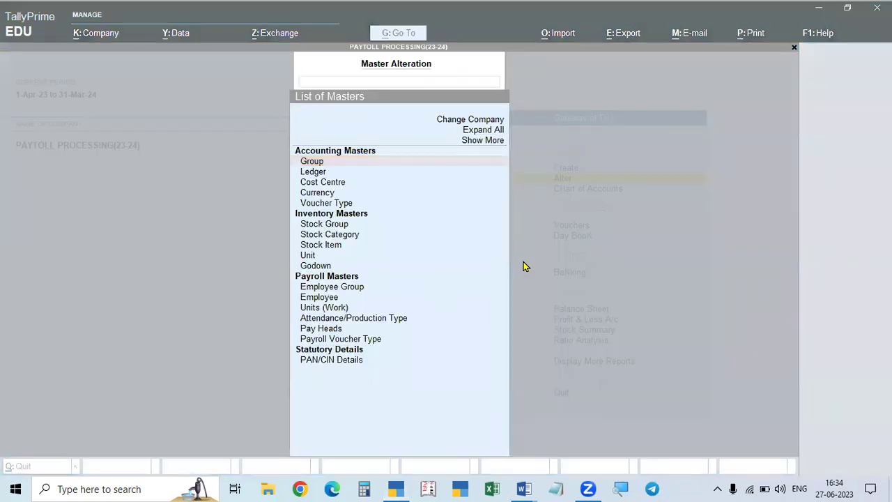
key(alt+Tab)
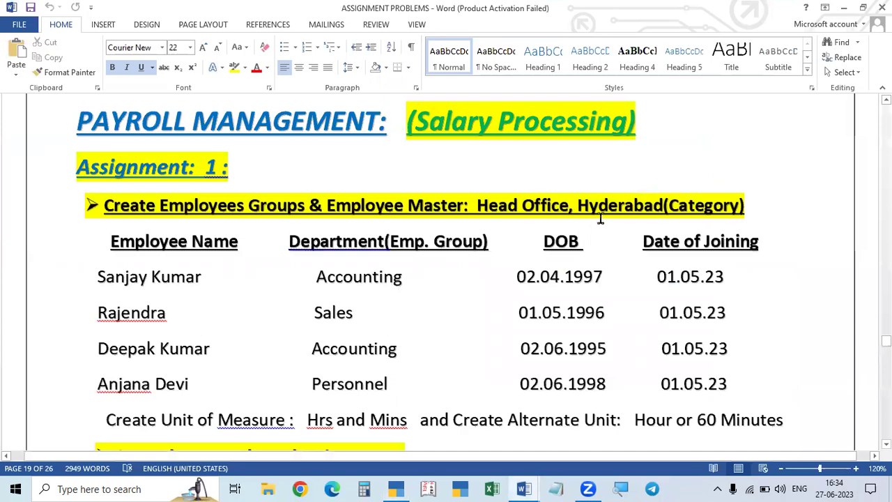
key(alt+Tab)
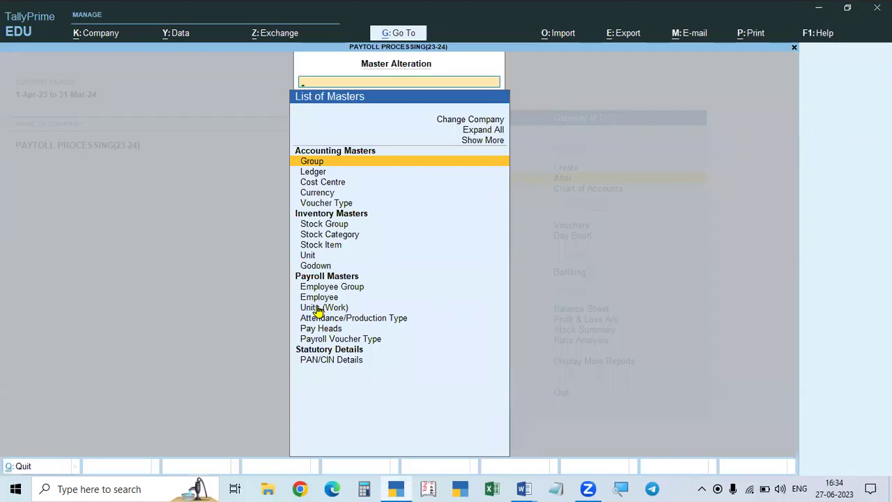
Step: Expand the full masters list and view the existing employee categories
click(483, 142)
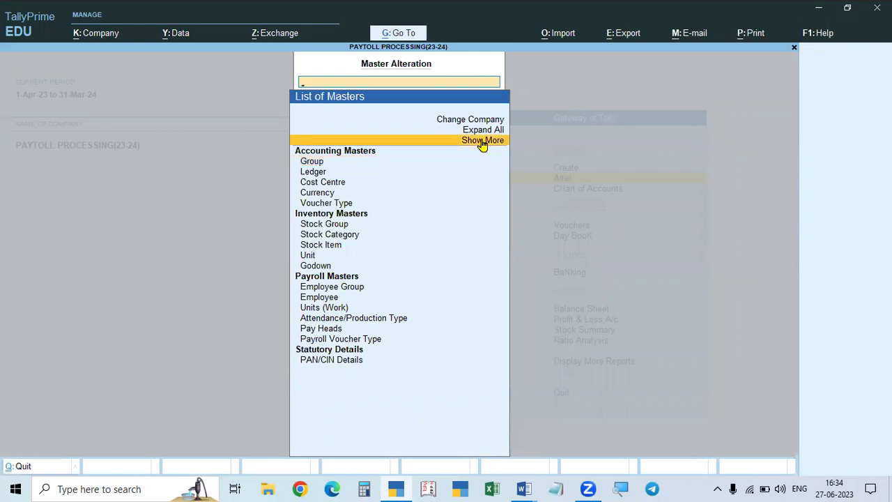
click(482, 141)
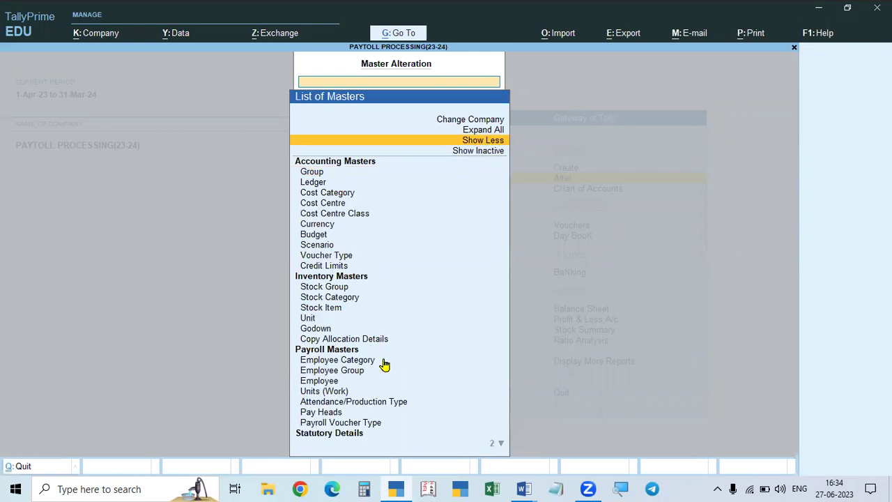
key(Down)
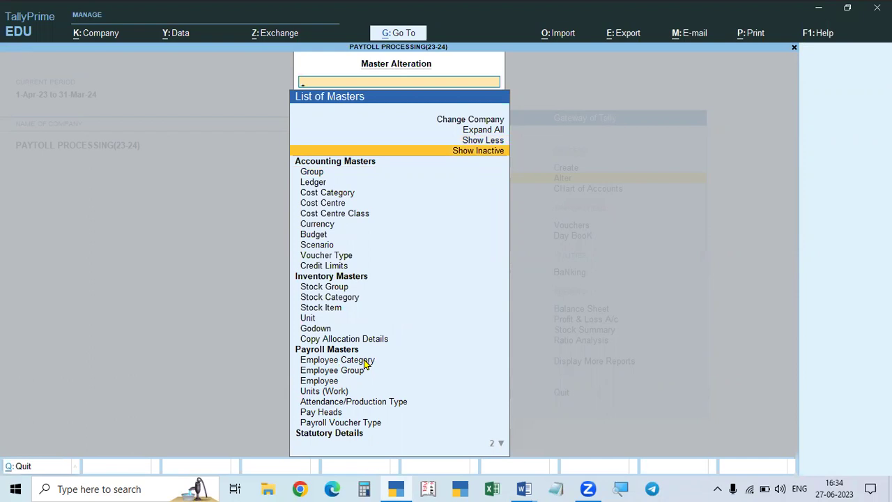
click(364, 363)
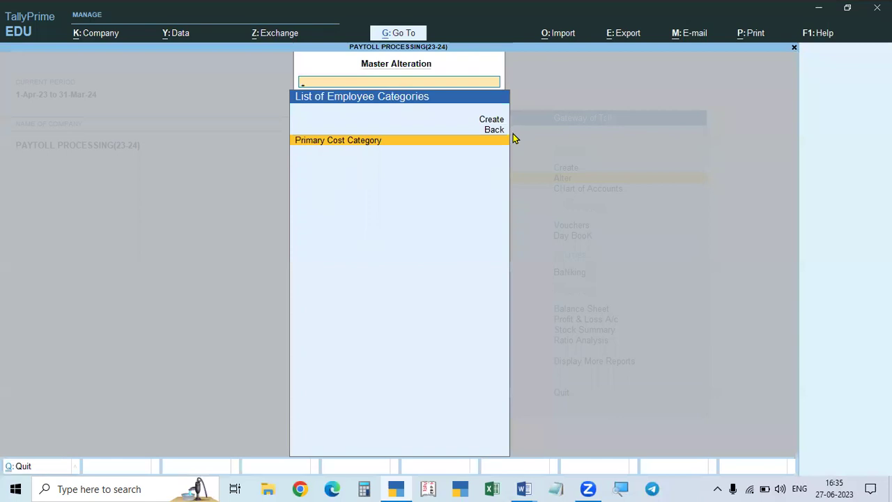
Step: Create employee category 'Head Office, Hyderabad' with revenue allocation Yes and non-revenue No
click(495, 120)
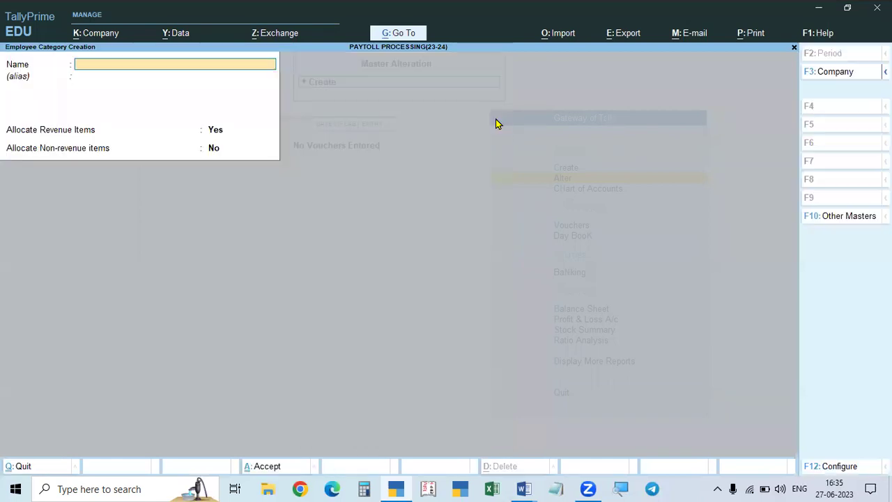
text(Head Office, Hyderabad)
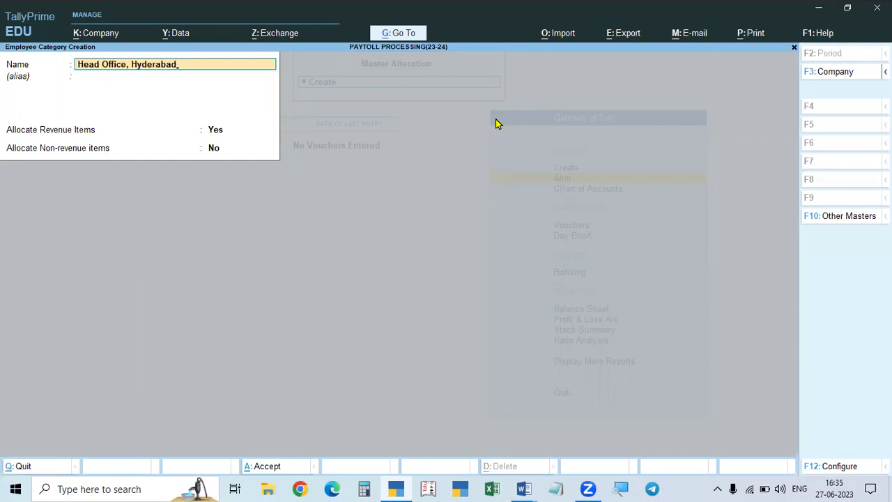
key(Return)
key(Return)
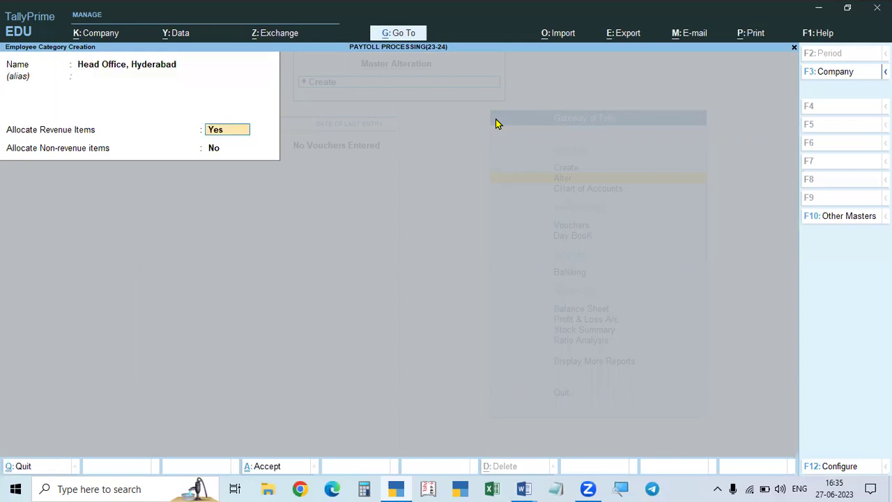
key(Return)
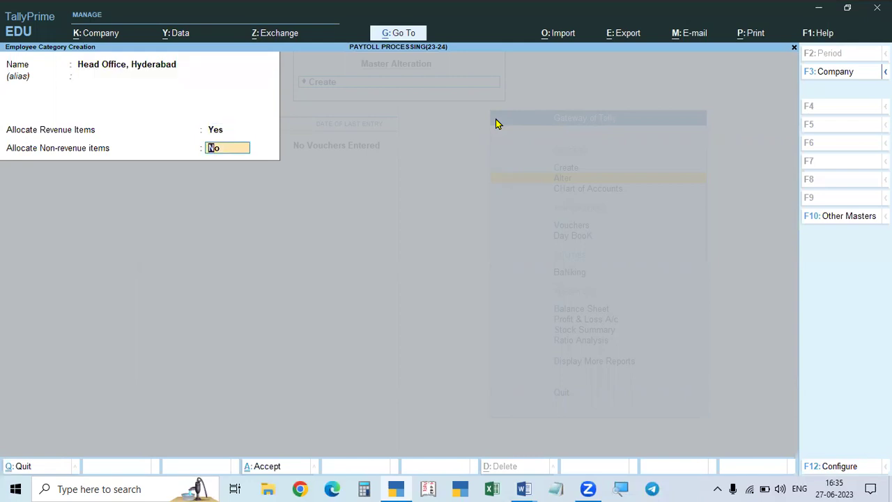
key(Return)
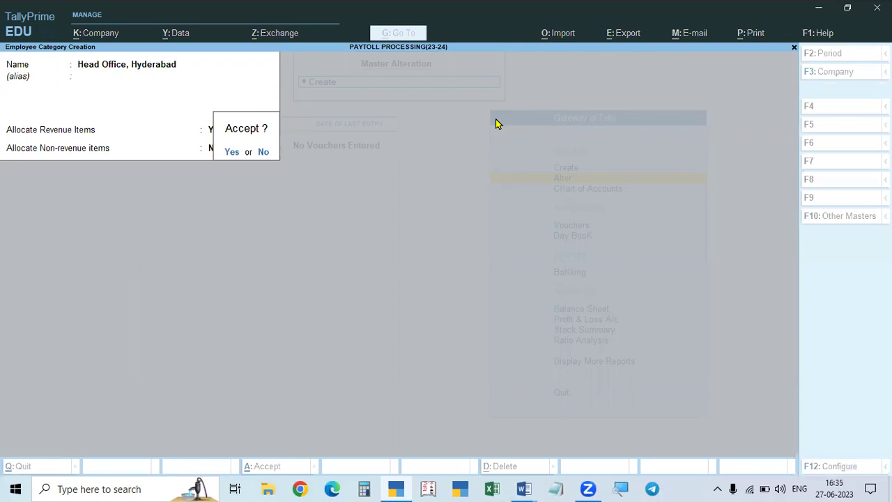
key(Return)
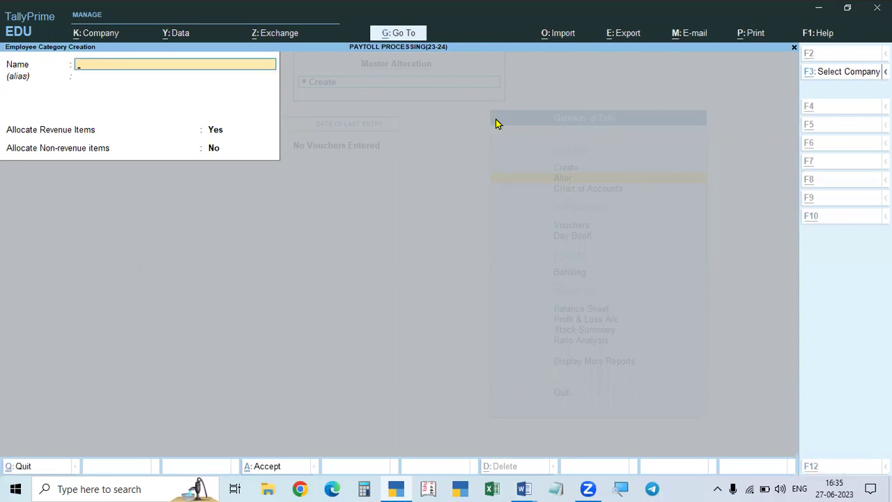
key(alt+Tab)
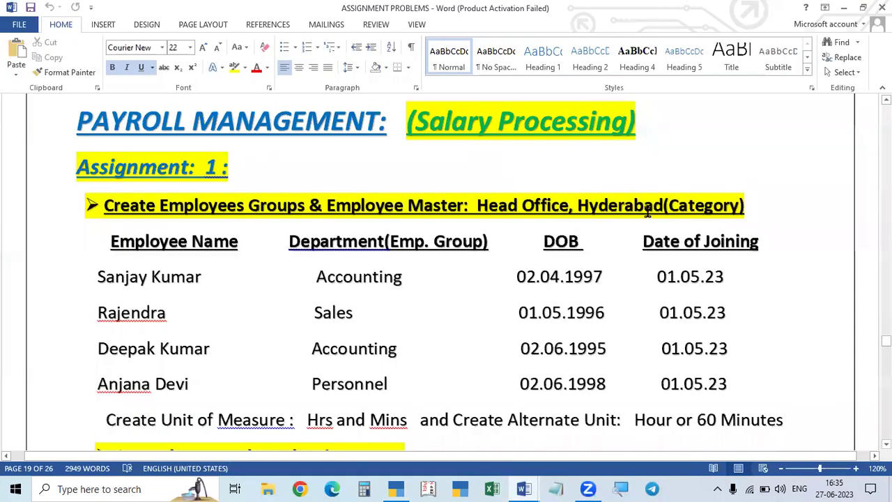
Step: Scroll the Word assignment's employee table to check names and departments, then return to TallyPrime
scroll(647, 212, down, 3)
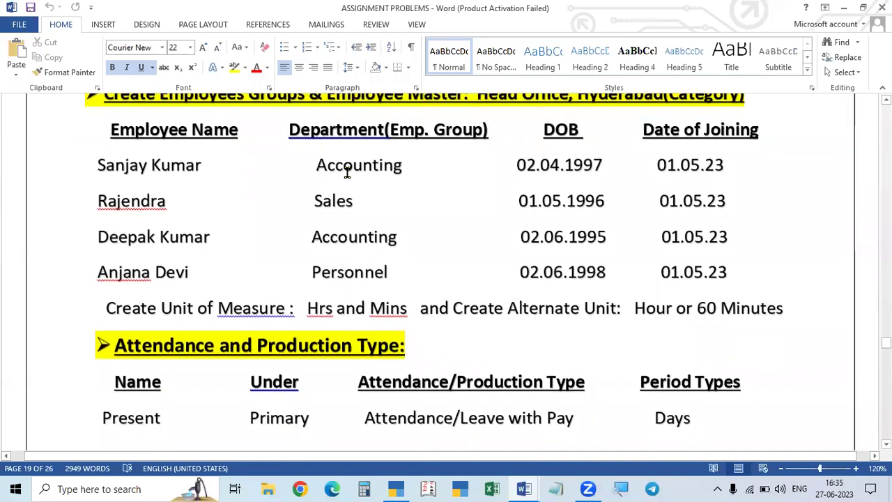
scroll(346, 175, up, 1)
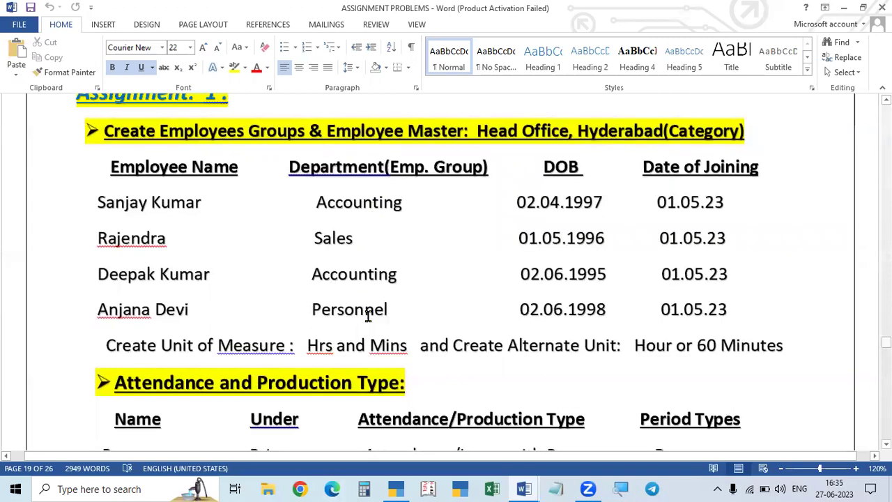
key(alt+Tab)
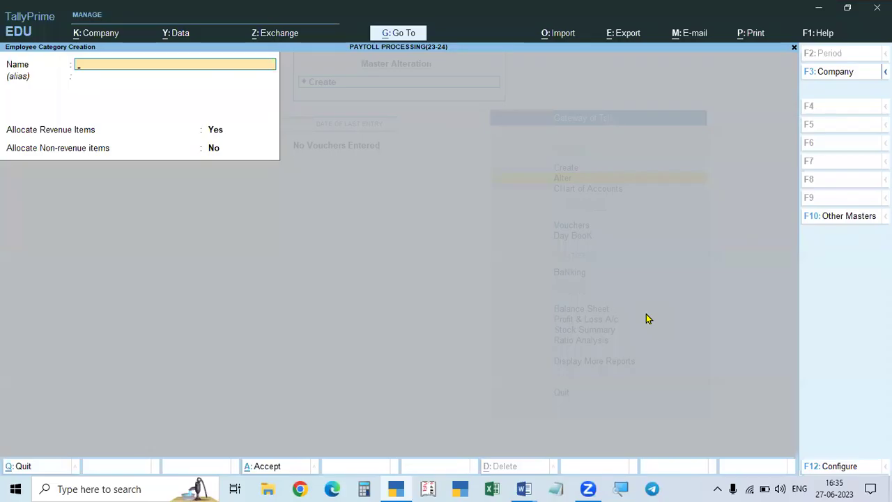
Step: Leave the blank category form and start a new Employee Group from the masters list
key(Escape)
key(BackSpace)
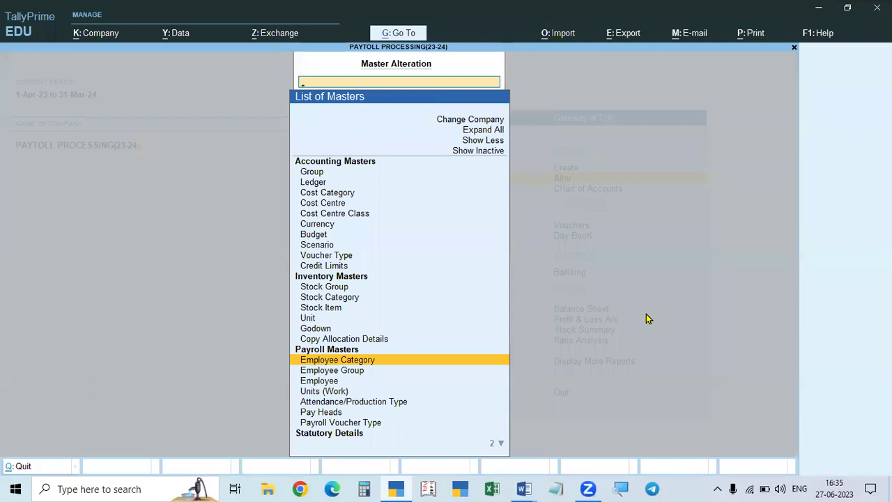
key(Down)
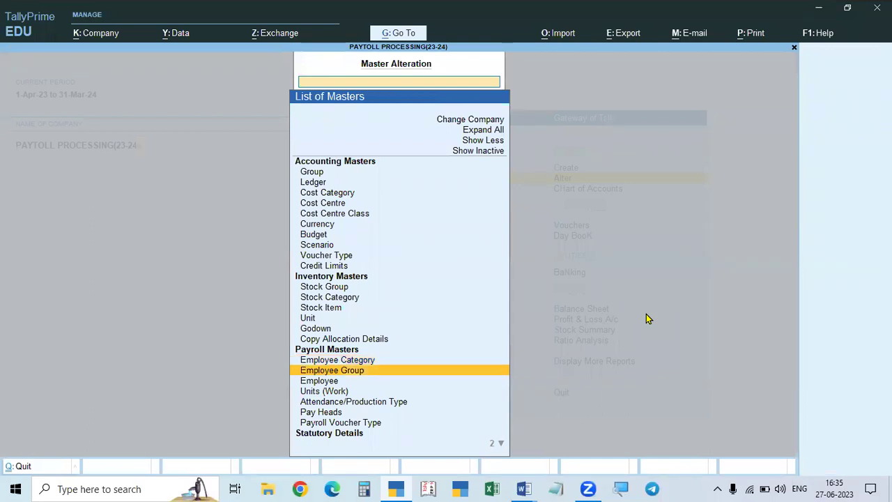
key(Return)
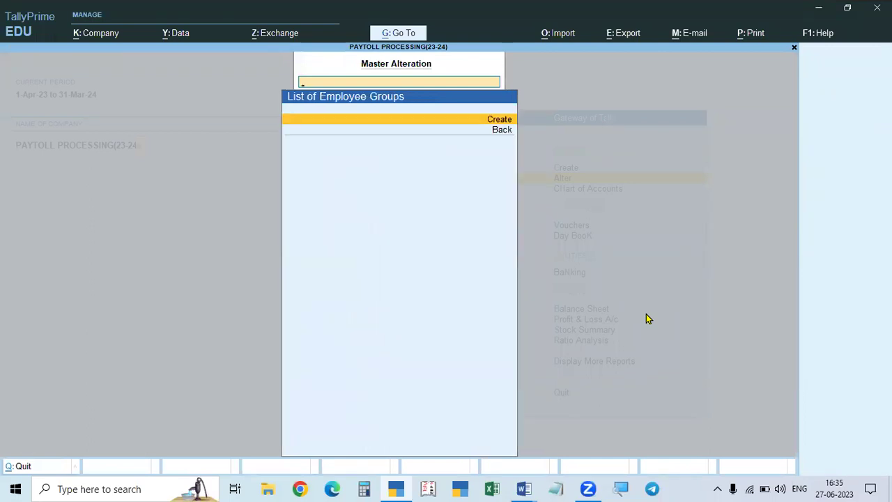
key(Return)
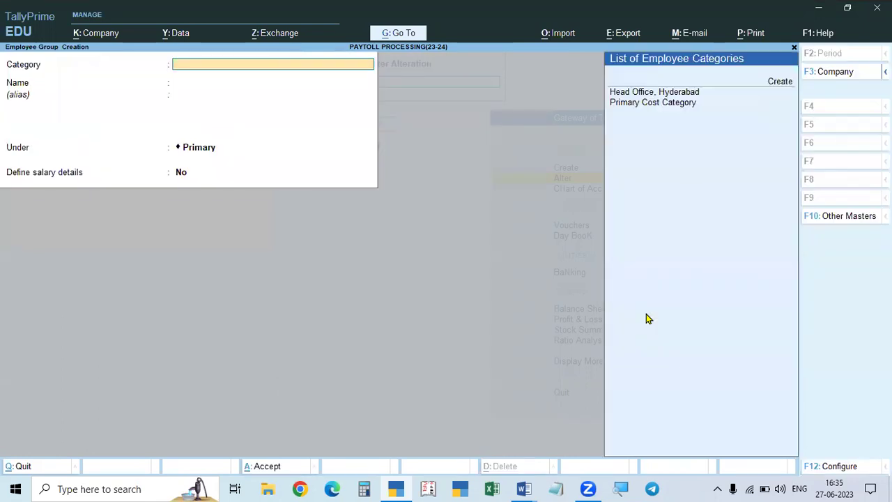
Step: Set the group's category to Head Office, Hyderabad and name it Accounting Department
key(Down)
key(Return)
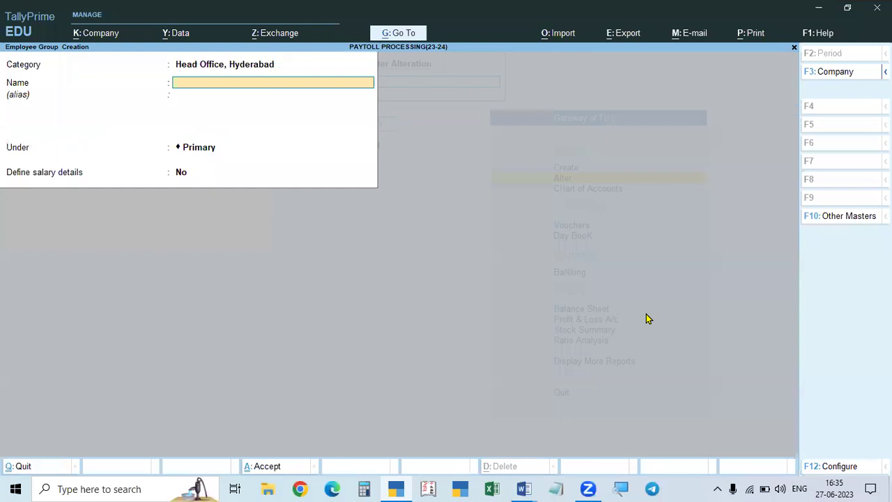
text(Accounting Departmnet)
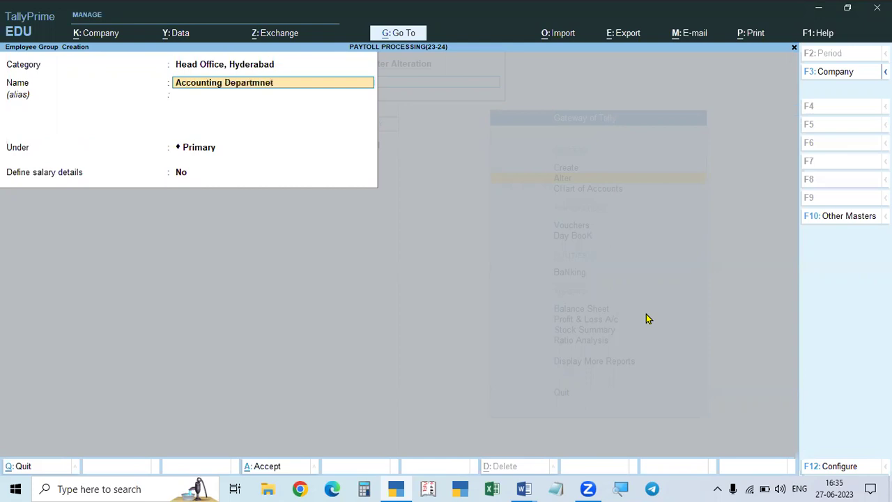
key(Return)
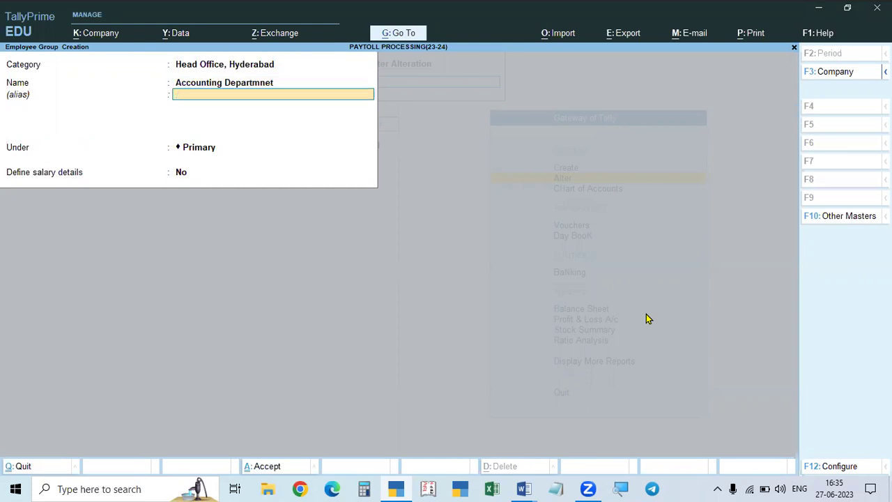
key(BackSpace)
key(BackSpace)
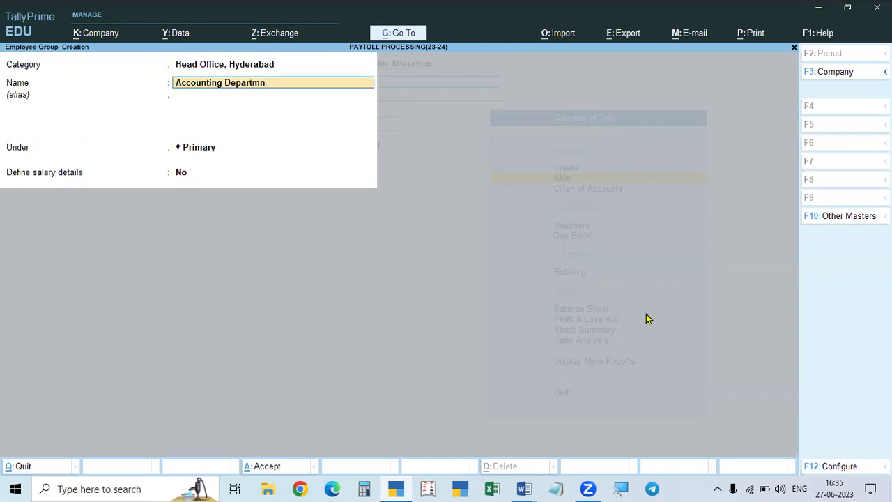
text(ent)
key(Return)
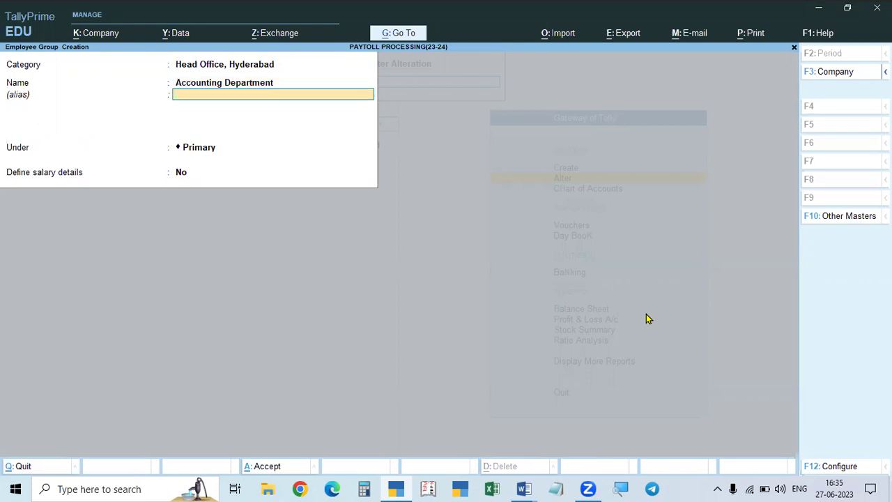
key(Return)
key(Return)
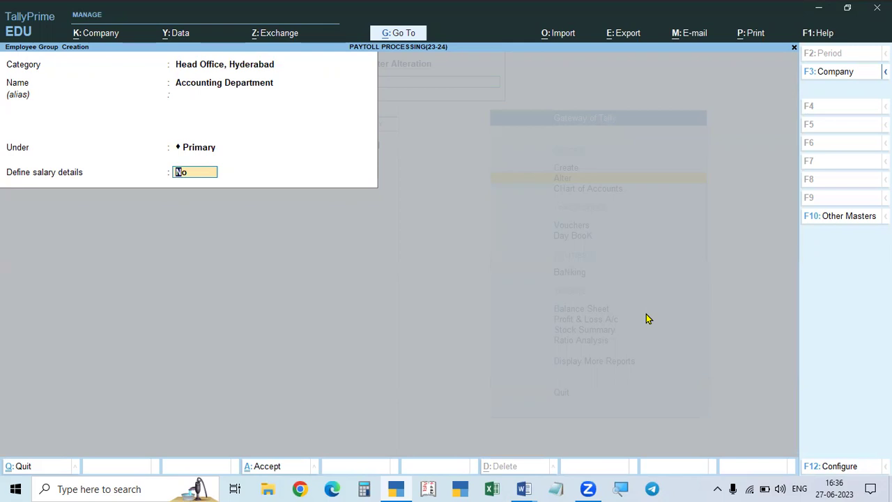
Step: Save the Accounting Department group and create a Sales Department group
key(Return)
key(Return)
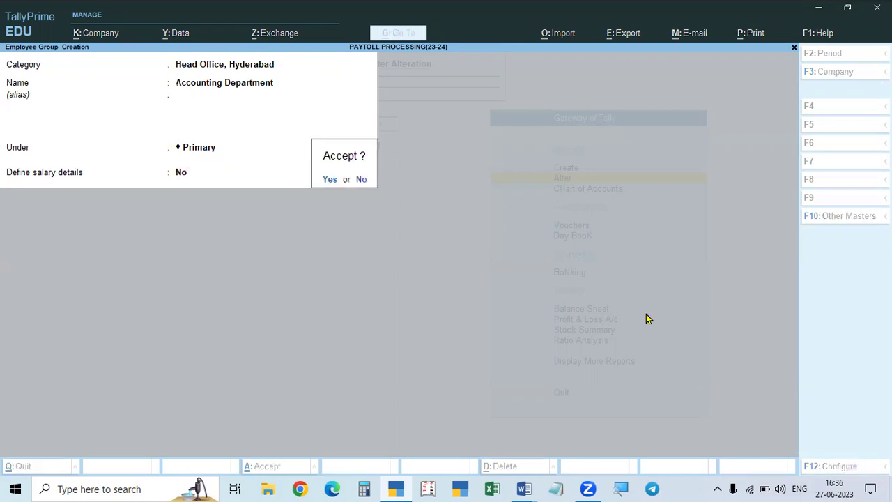
text(Sal)
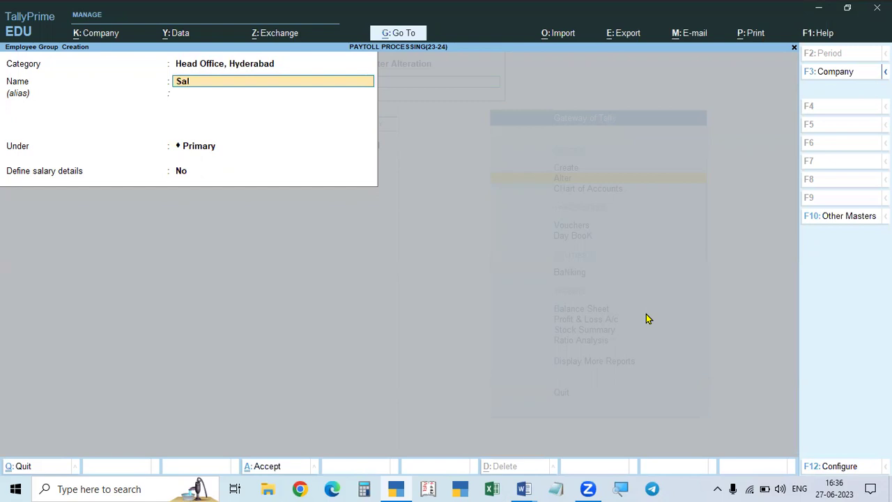
text(es Department)
key(Return)
key(Return)
key(Return)
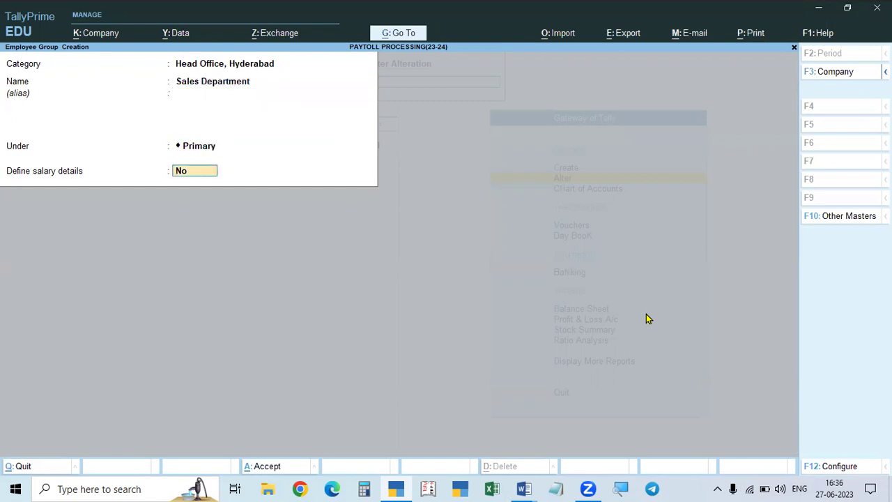
key(Return)
key(Return)
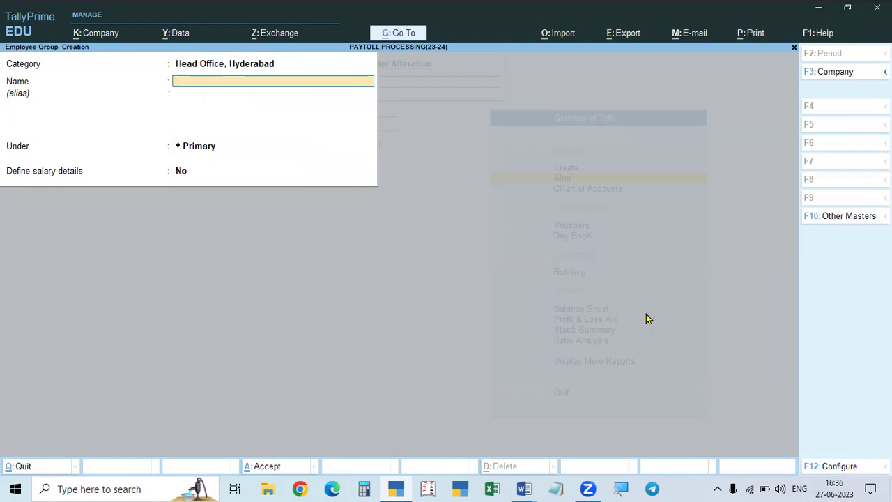
Step: Create the Personnel Department group and close the group creation form
text(Personnel)
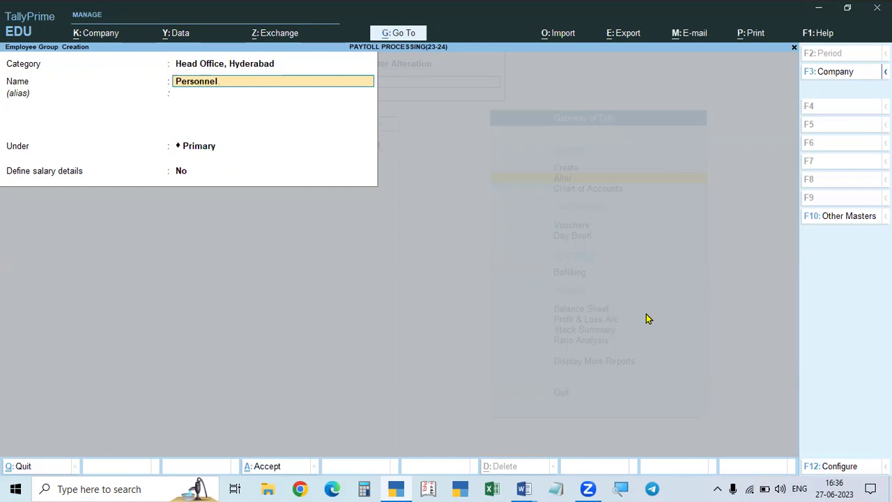
text( D)
text(epa)
text(partment)
key(Return)
key(Return)
key(Return)
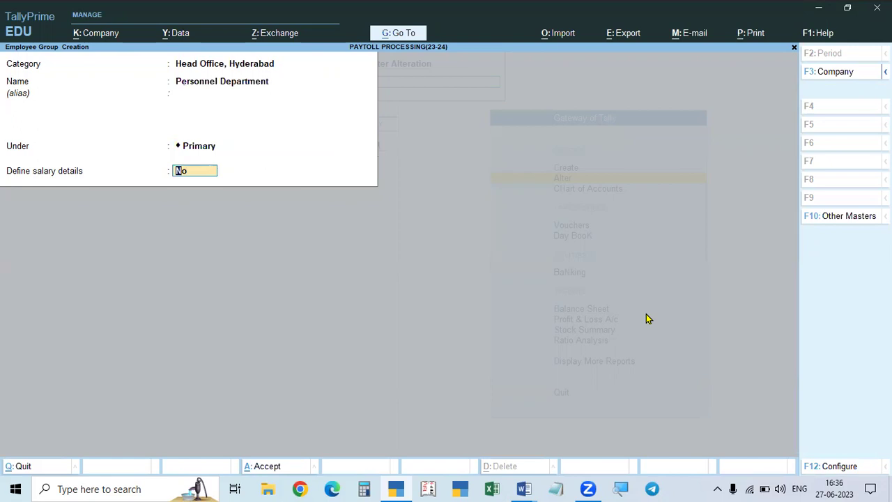
key(Return)
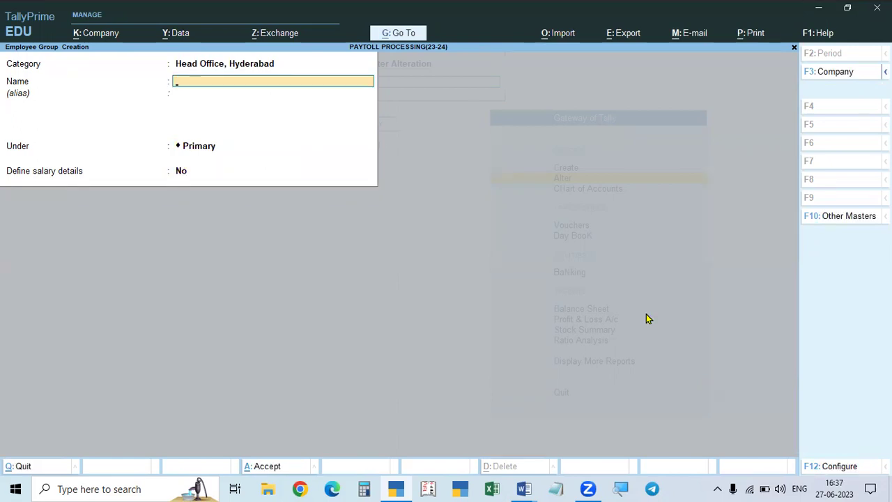
key(Escape)
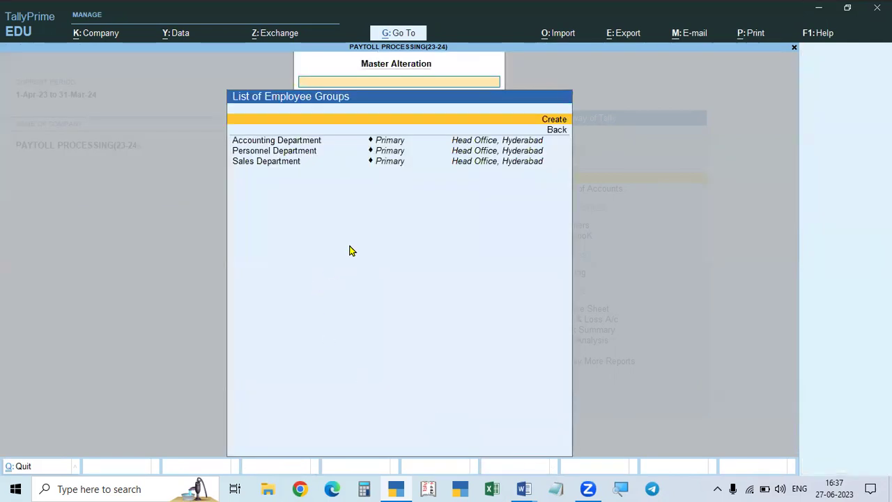
Step: Review the Employee Category and Employee Group lists under Alter, then switch to the Word assignment
key(Escape)
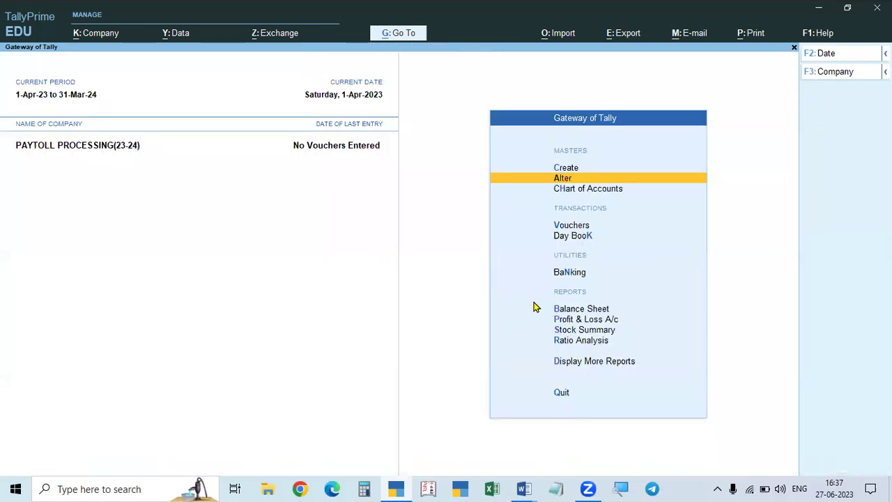
key(Return)
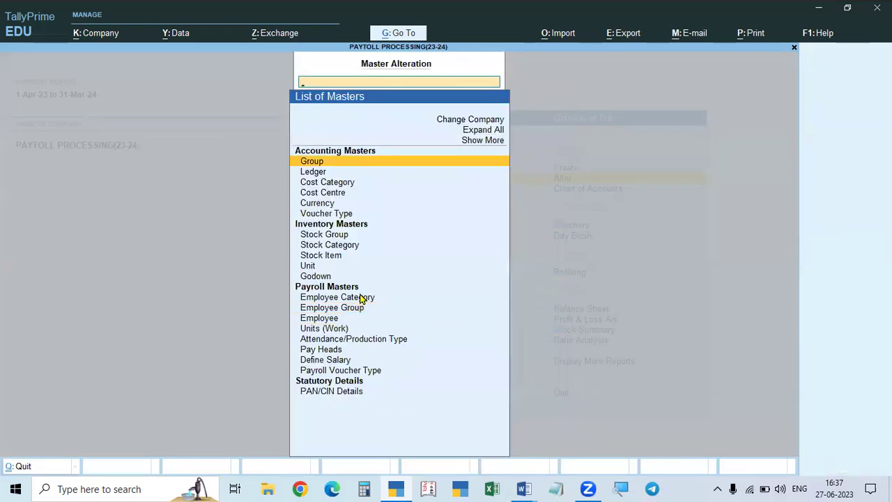
click(360, 299)
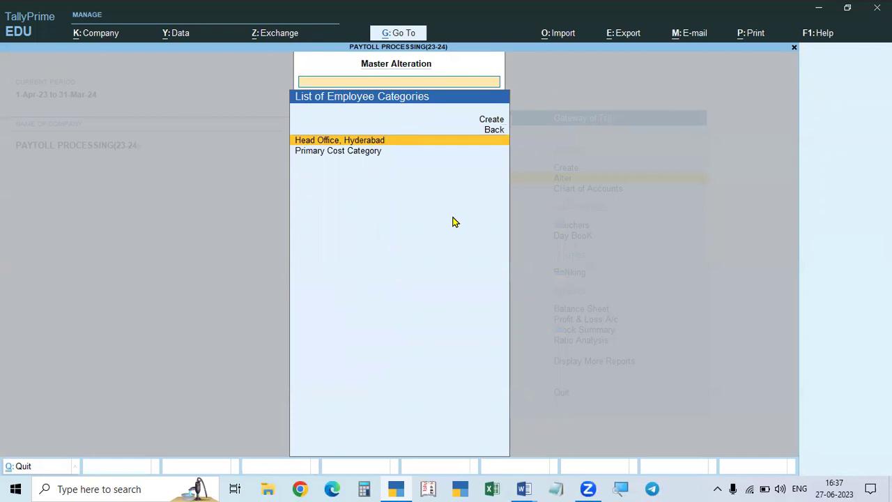
key(Escape)
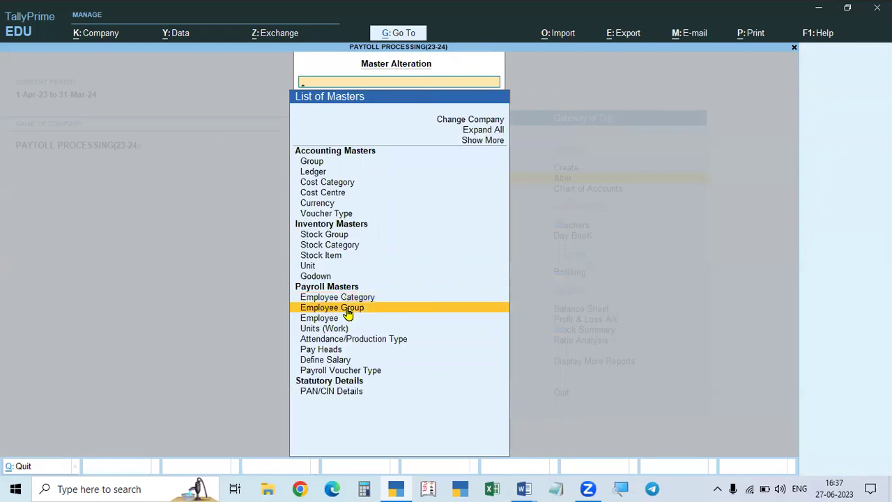
click(347, 308)
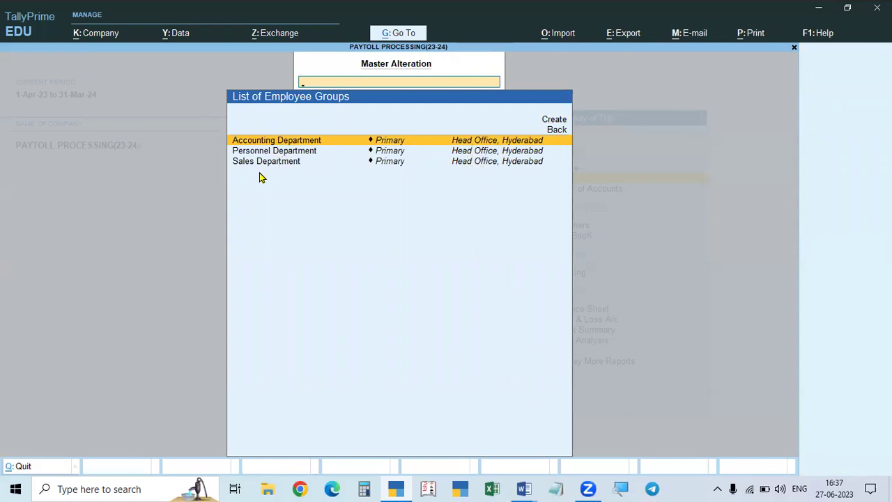
key(Escape)
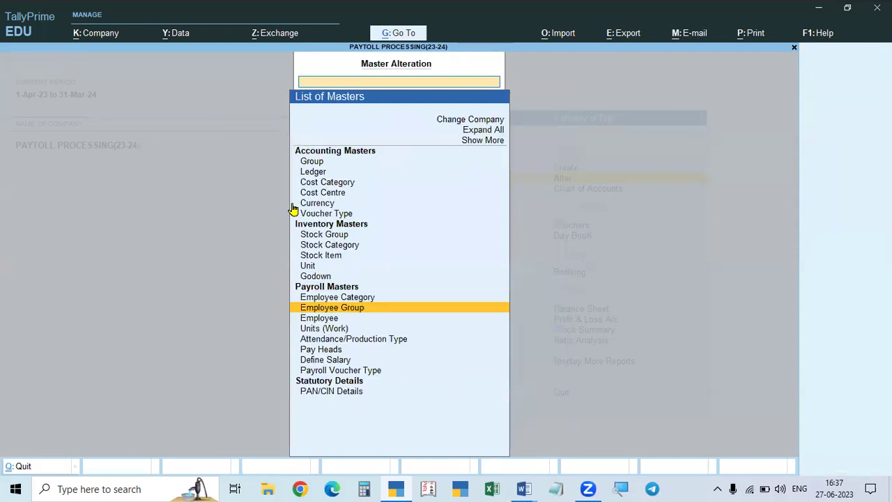
key(alt+Tab)
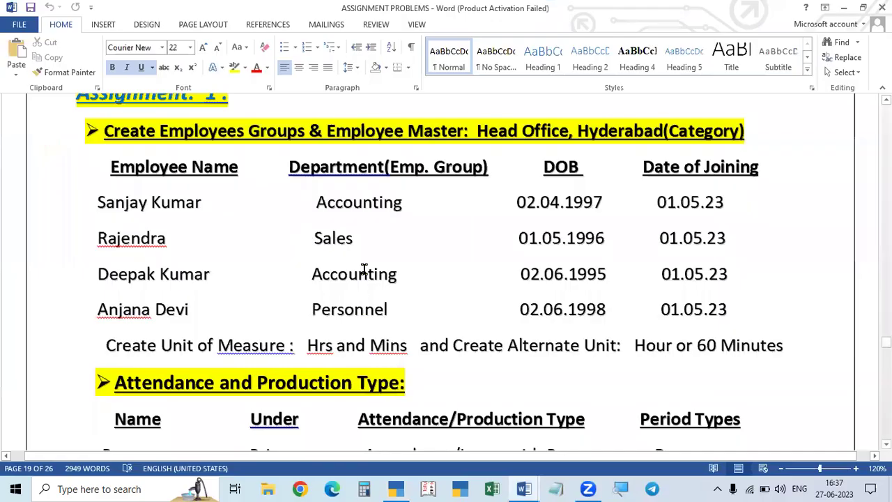
Step: Recheck the employee groups list, highlight Employee in the masters list, and consult the assignment
key(alt+Tab)
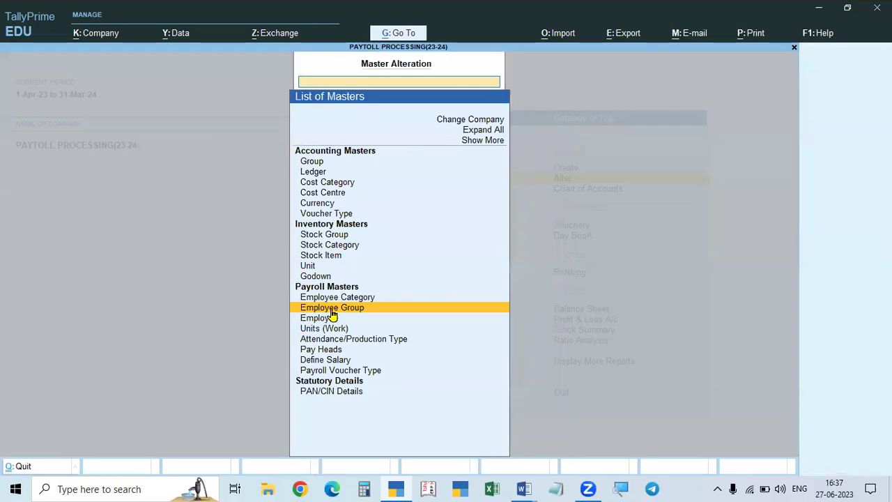
click(330, 311)
key(Escape)
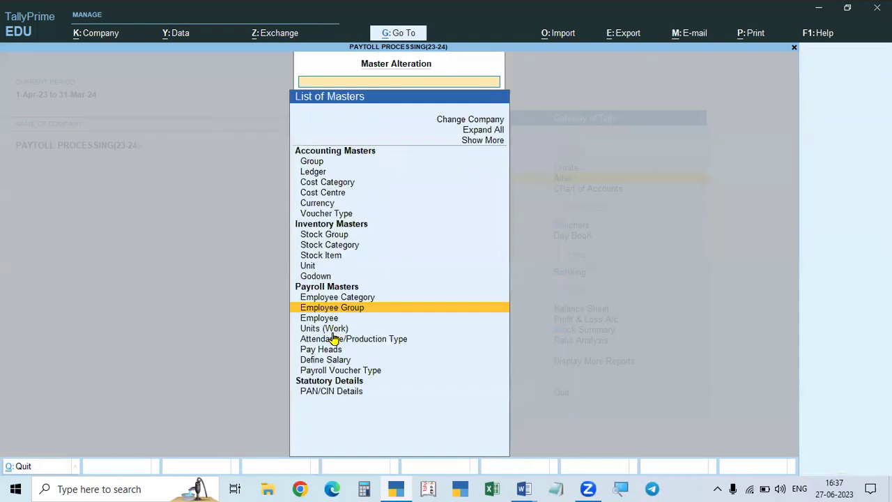
key(Down)
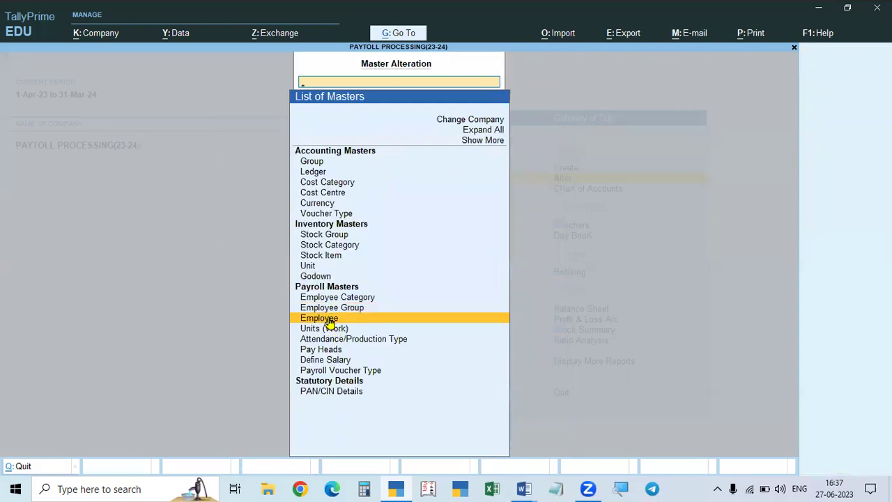
key(alt+Tab)
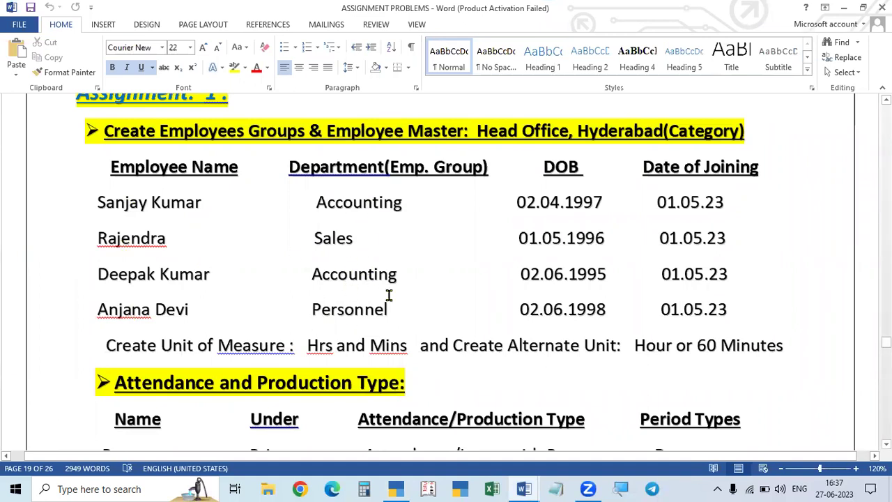
key(alt+Tab)
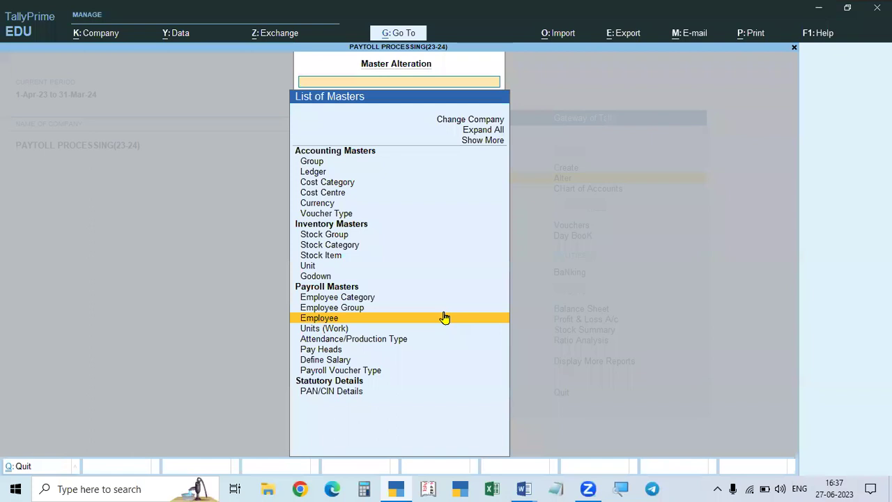
Step: Open a new employee form and set its category to Head Office, Hyderabad
click(445, 317)
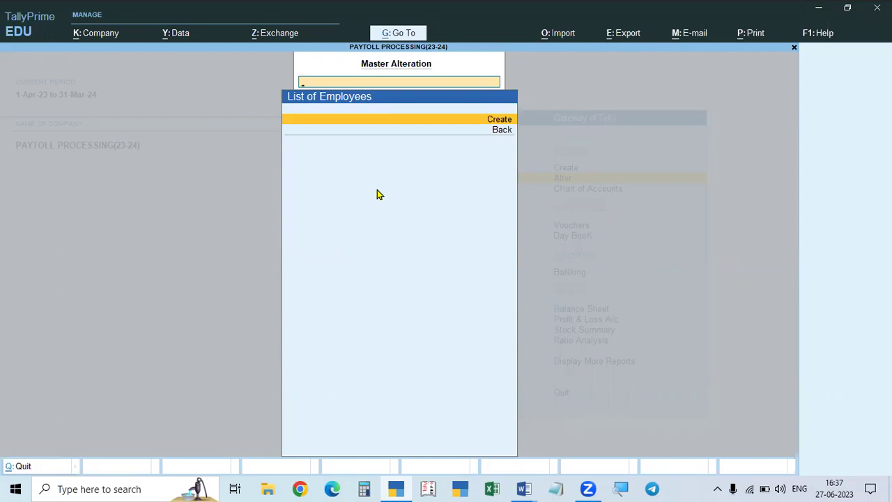
key(Return)
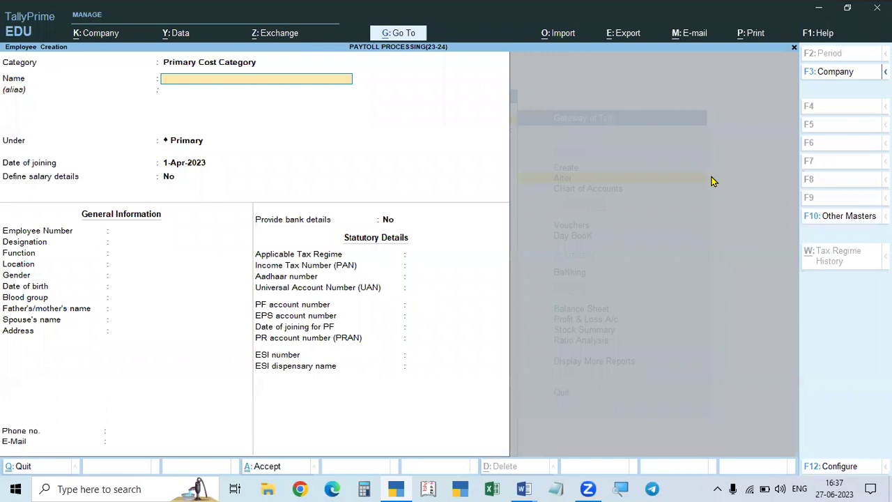
key(BackSpace)
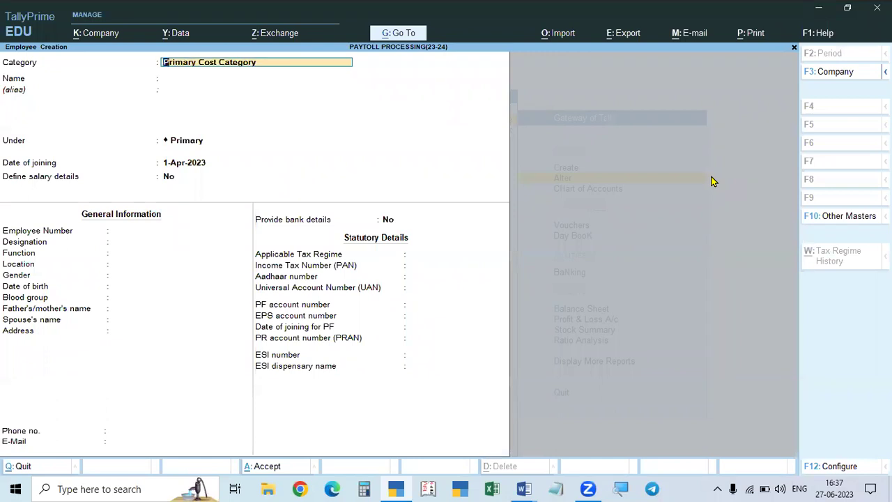
key(BackSpace)
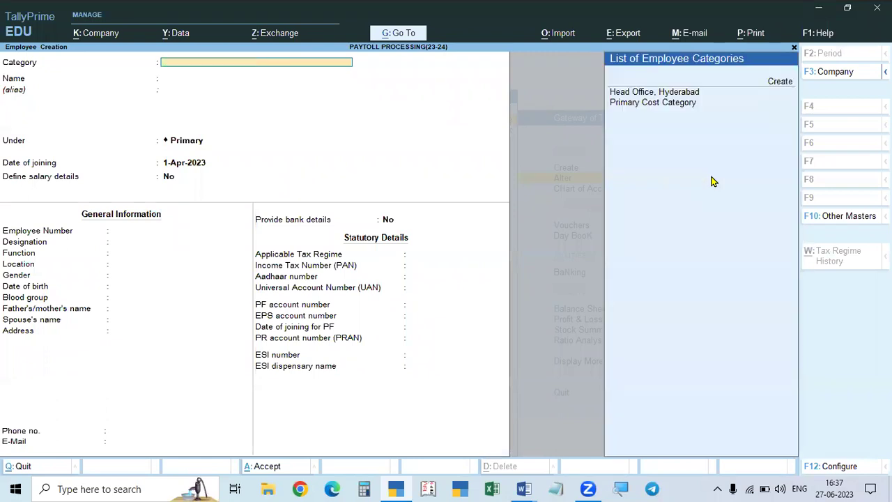
key(Down)
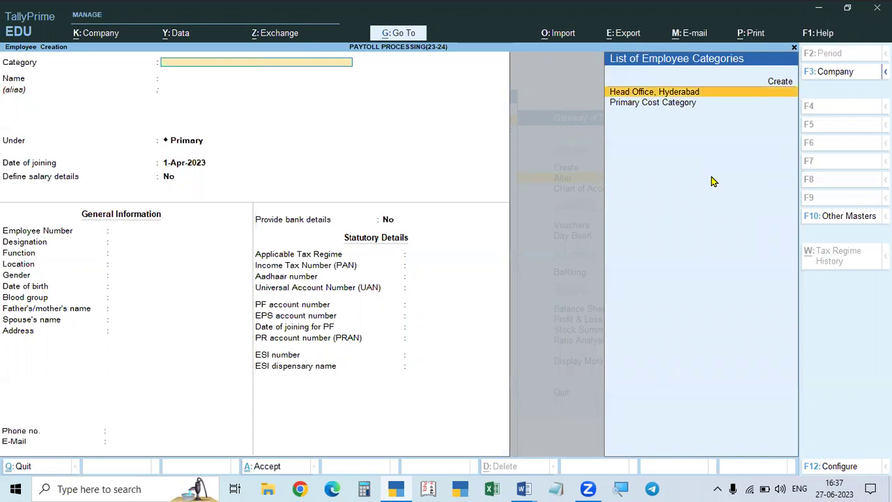
key(Escape)
key(Return)
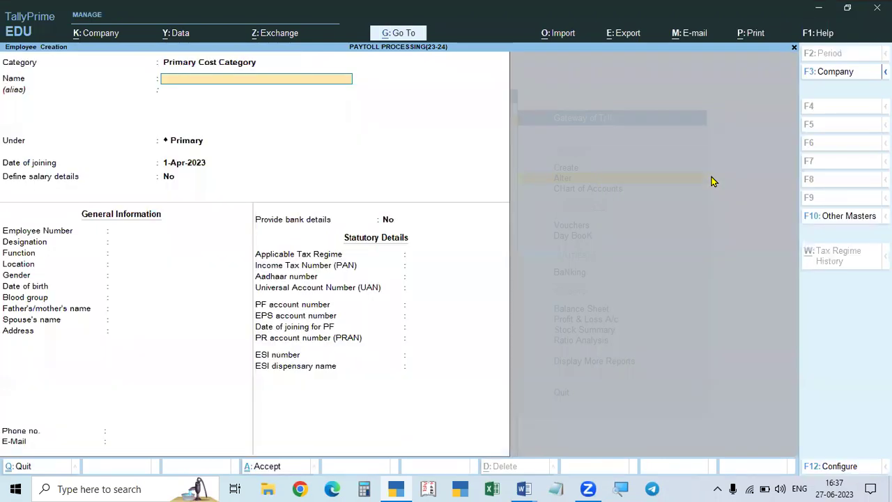
text(H)
key(Return)
key(BackSpace)
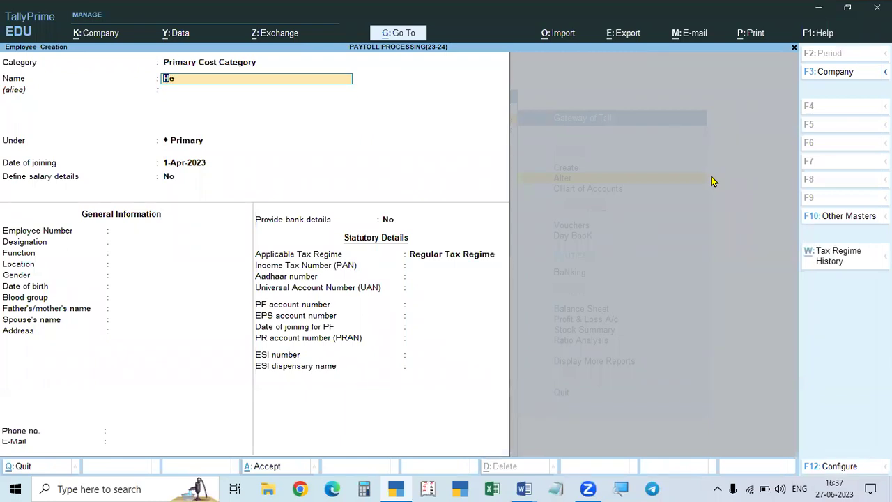
key(BackSpace)
text(H)
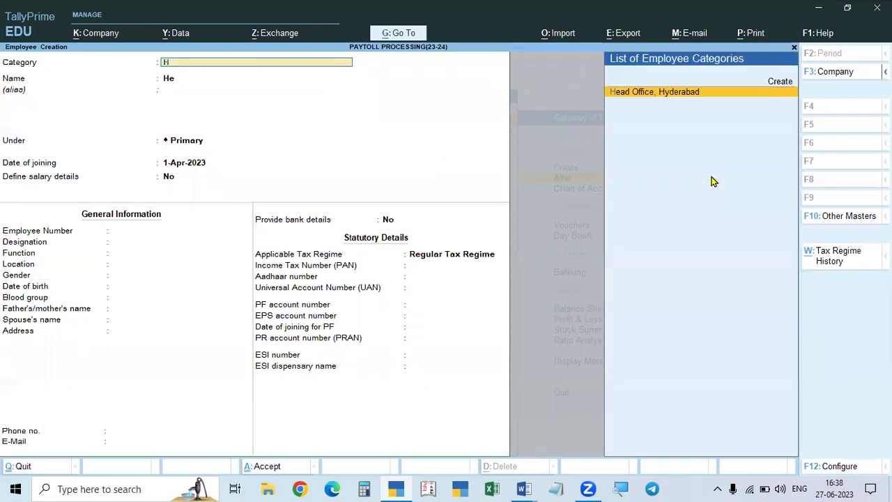
key(Return)
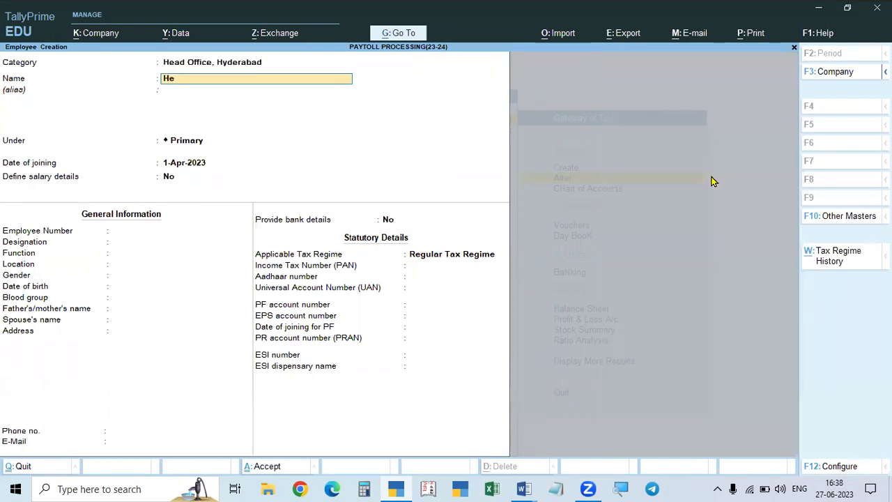
Step: Enter the first employee's full name from the assignment table
key(alt+Tab)
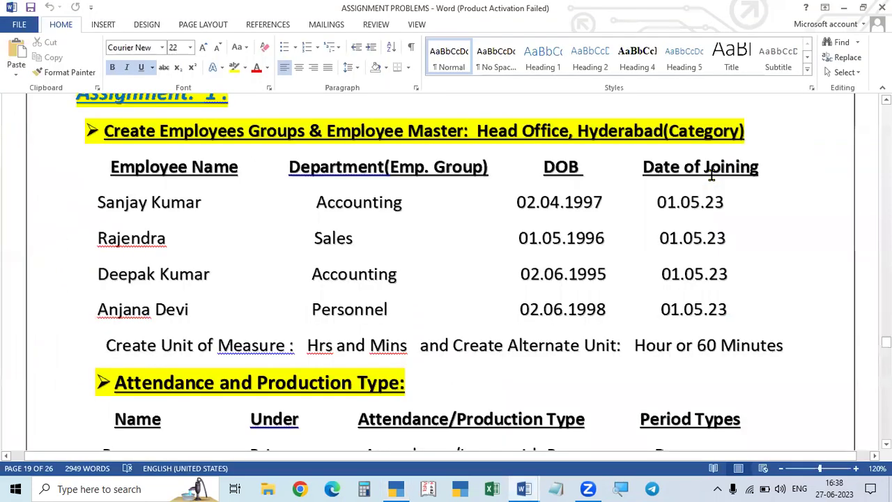
key(alt+Tab)
text(S)
text(mjeev)
key(BackSpace)
key(BackSpace)
key(BackSpace)
key(BackSpace)
key(BackSpace)
text(mje)
key(BackSpace)
key(BackSpace)
text(n)
key(BackSpace)
key(BackSpace)
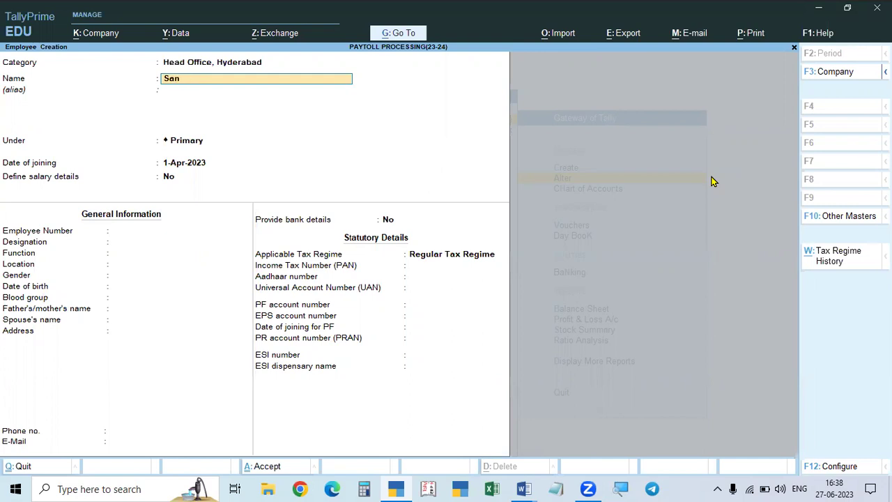
key(Return)
key(Return)
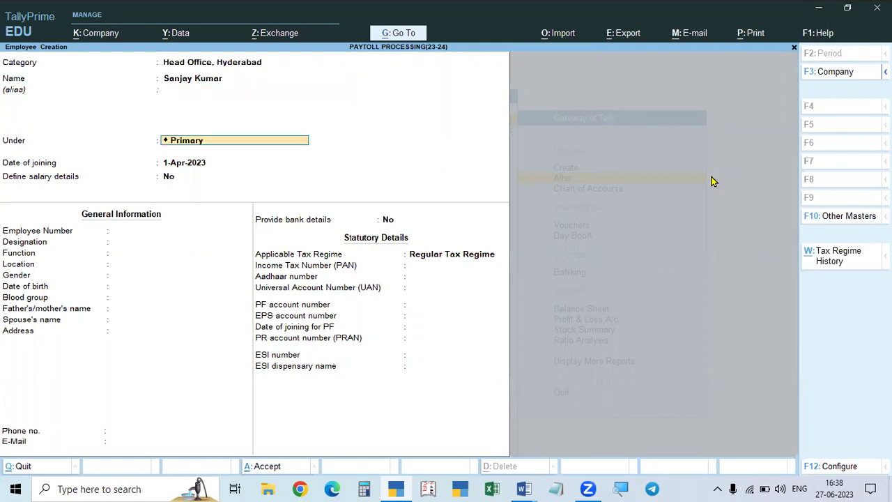
Step: Place the employee under Accounting Department with joining date 1-May-2023
key(alt+Tab)
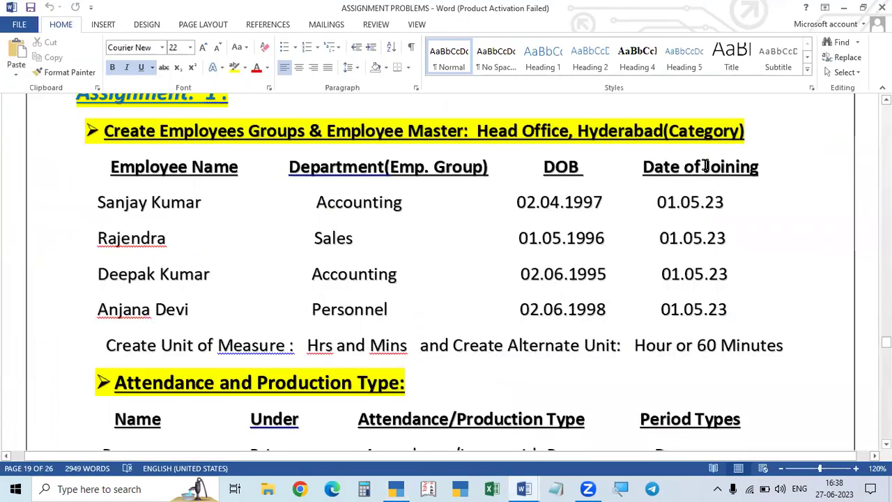
key(alt+Tab)
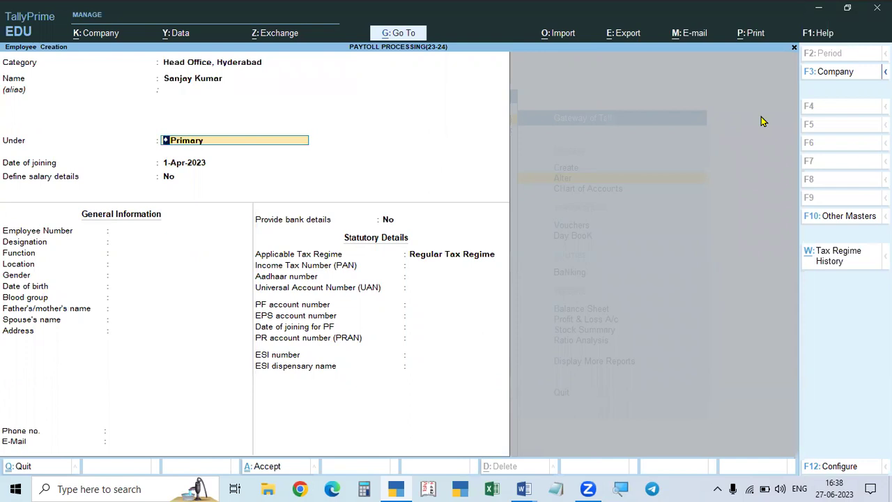
text(A)
key(Return)
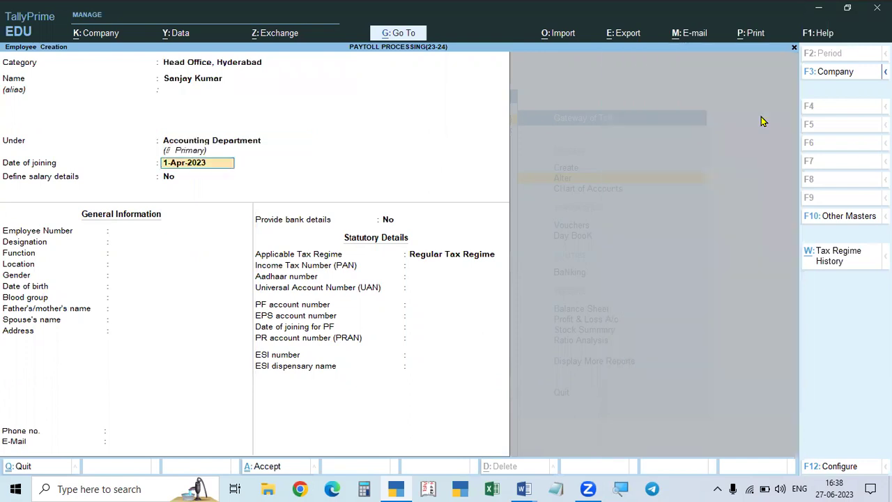
key(alt+Tab)
click(659, 203)
drag(872, 188, 732, 202)
key(alt+Tab)
key(alt+Tab)
key(alt+Tab)
text(1.5.23)
key(Return)
key(Return)
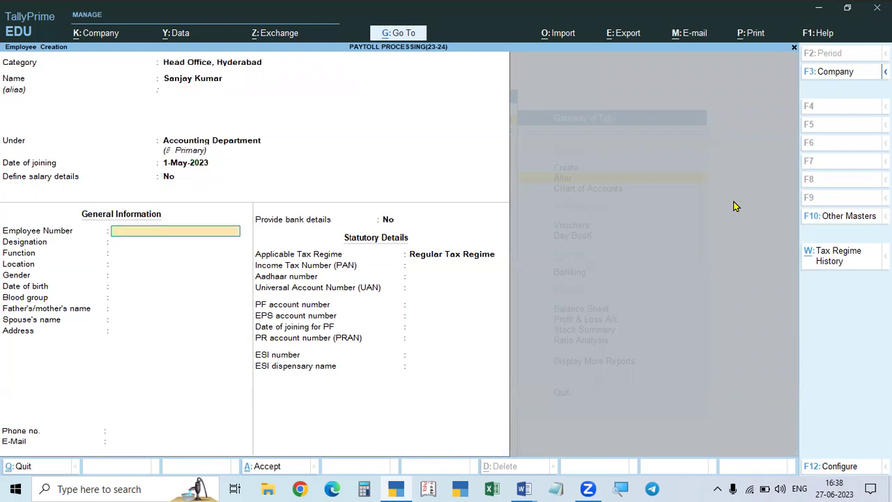
key(alt+Tab)
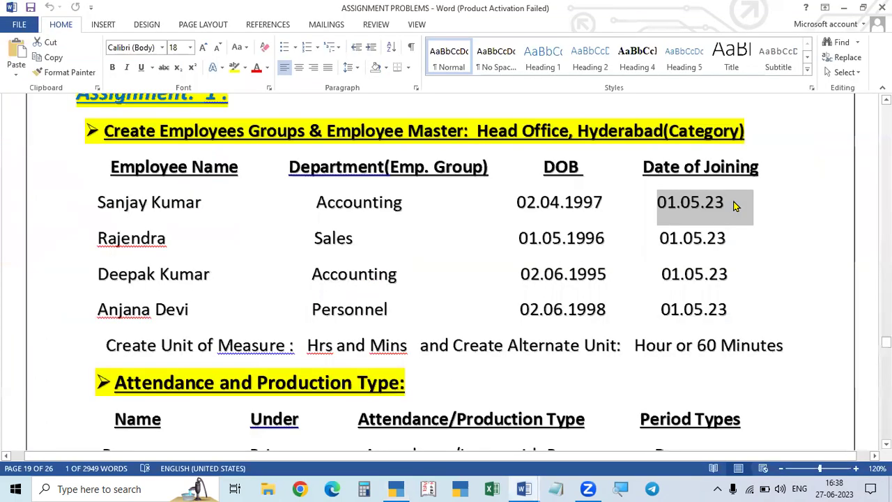
Step: Fill in the employee number, designation Mangar, function Accounting and location Hyderabad
key(alt+Tab)
text(SK1004)
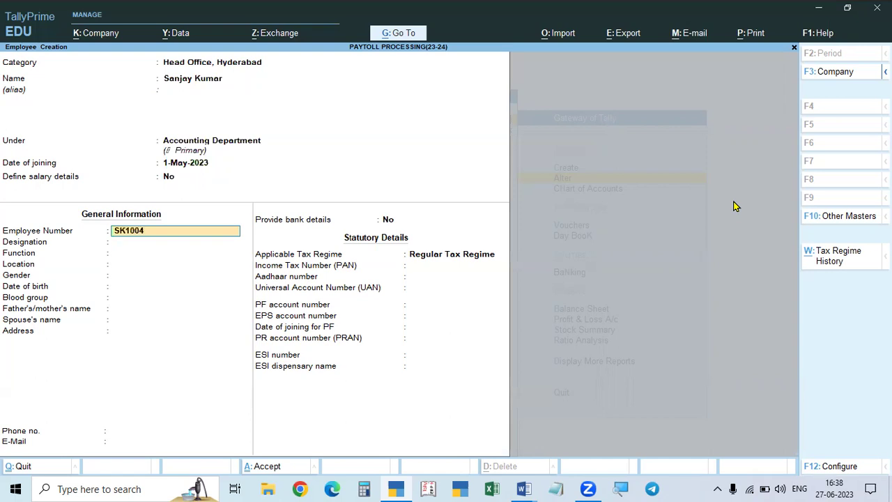
key(BackSpace)
key(BackSpace)
key(BackSpace)
key(BackSpace)
key(BackSpace)
key(BackSpace)
key(BackSpace)
text(SK1001)
key(Return)
text(Mangarer)
key(BackSpace)
key(BackSpace)
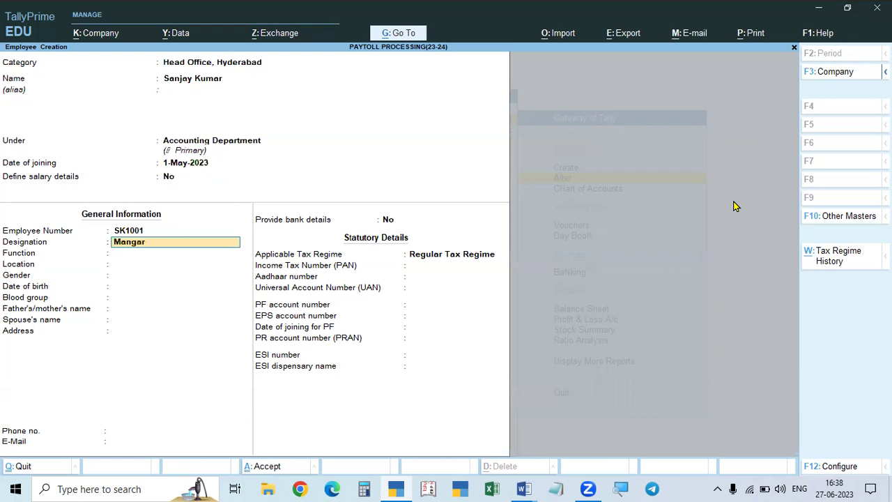
key(Return)
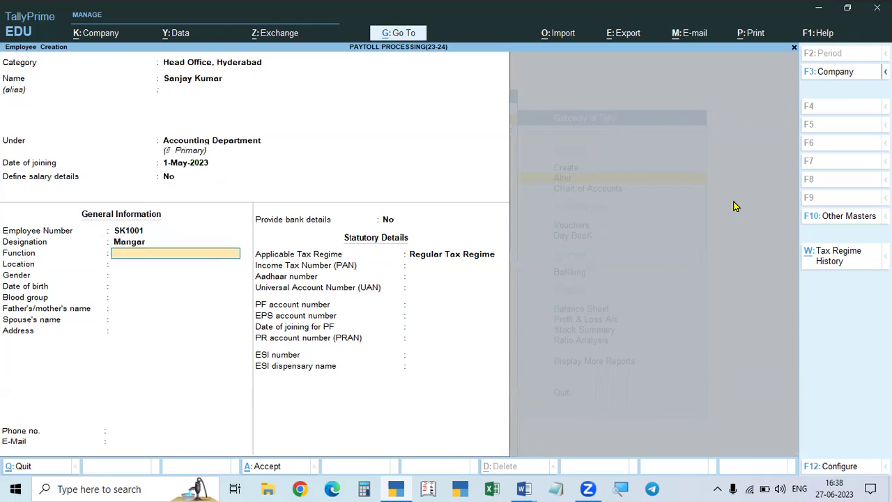
text(Accounting)
key(Return)
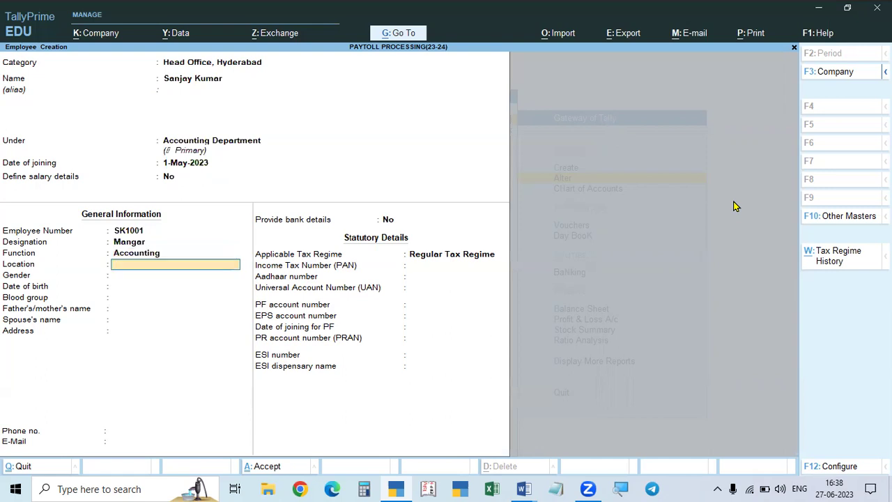
text(Hyderabad)
key(Return)
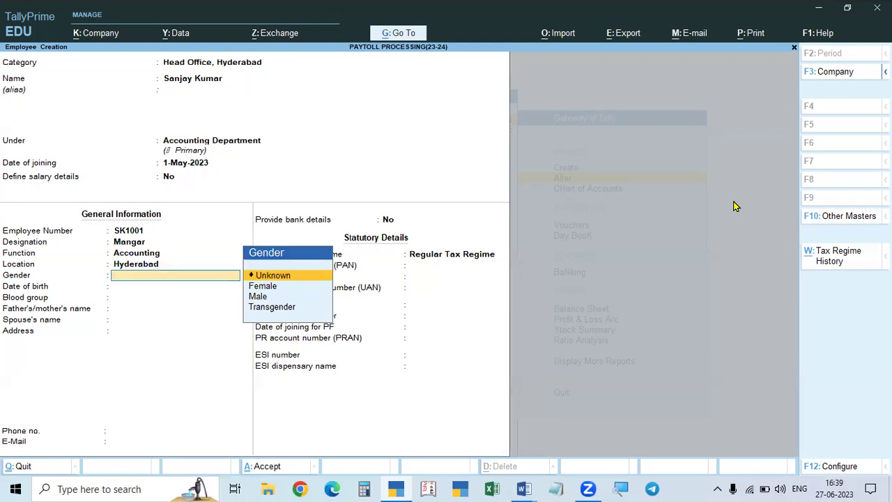
Step: Set gender Male, date of birth 2-Apr-1997 and blood group A1 Negative
key(Down)
key(Down)
key(Return)
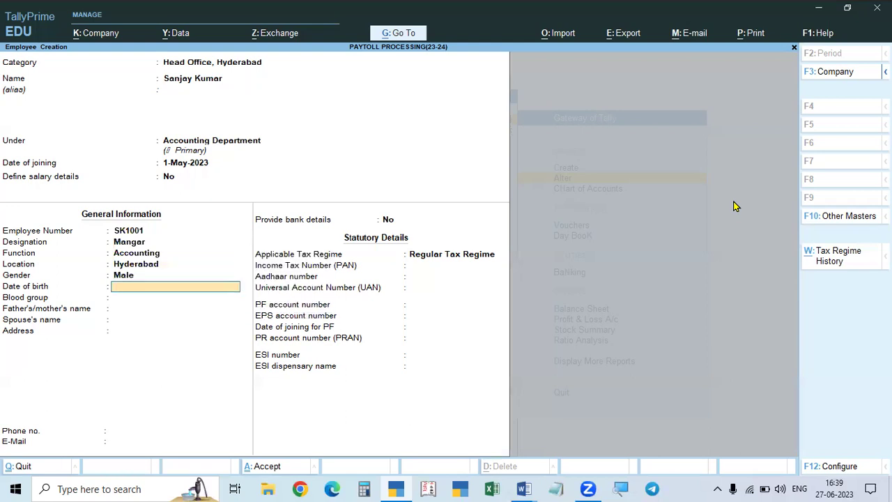
key(alt+Tab)
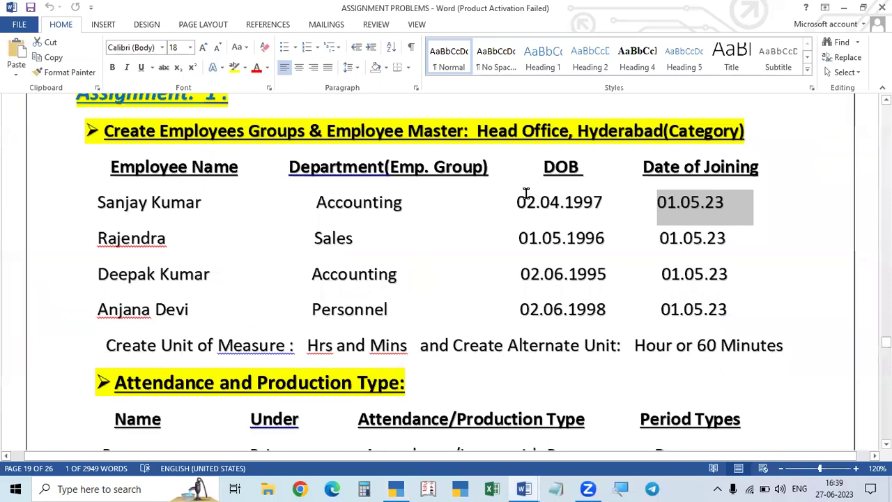
drag(520, 213, 633, 197)
key(alt+Tab)
text(2.4.97)
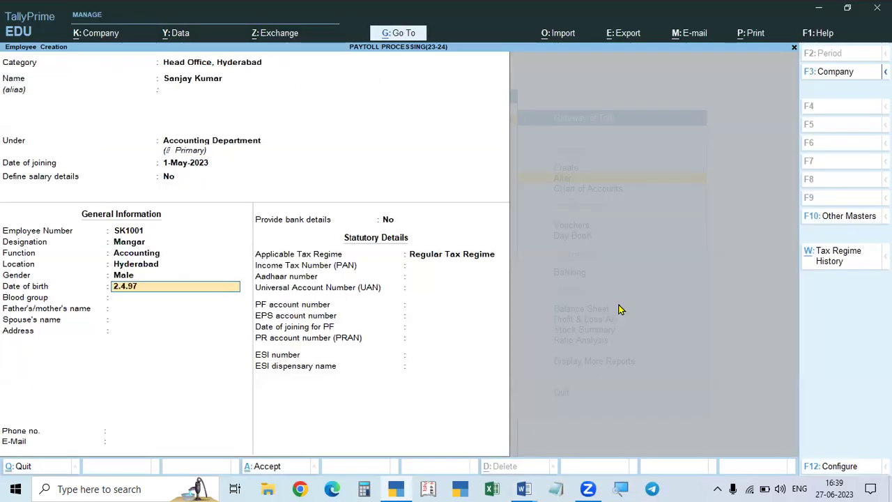
key(Return)
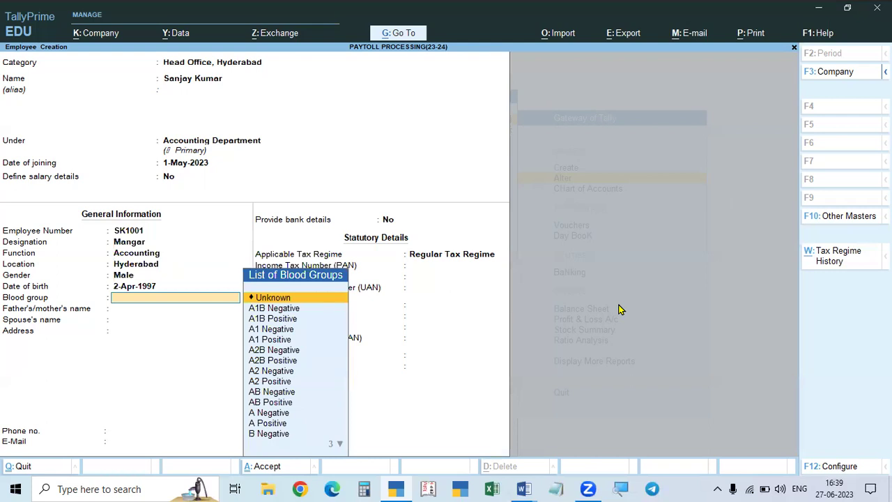
key(Down)
key(Down)
key(Down)
key(Return)
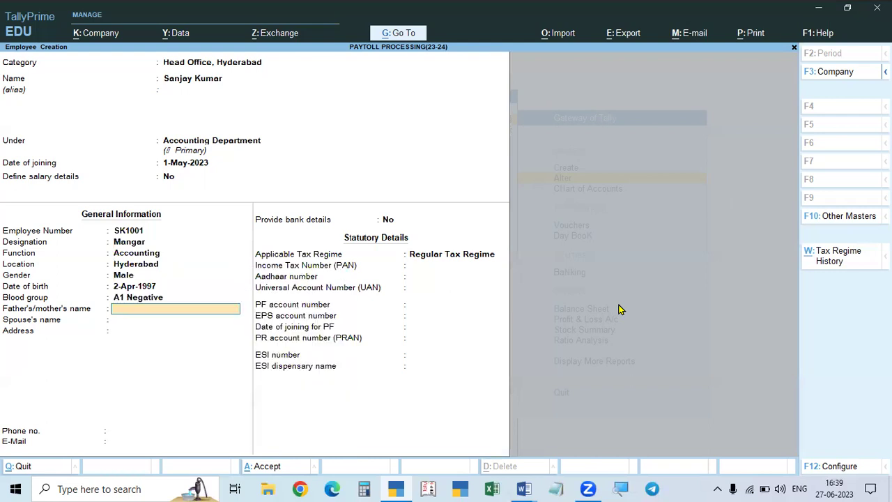
Step: Enter the parent's and spouse's names and three address lines (1, 2, 3)
text(Ramana)
key(Return)
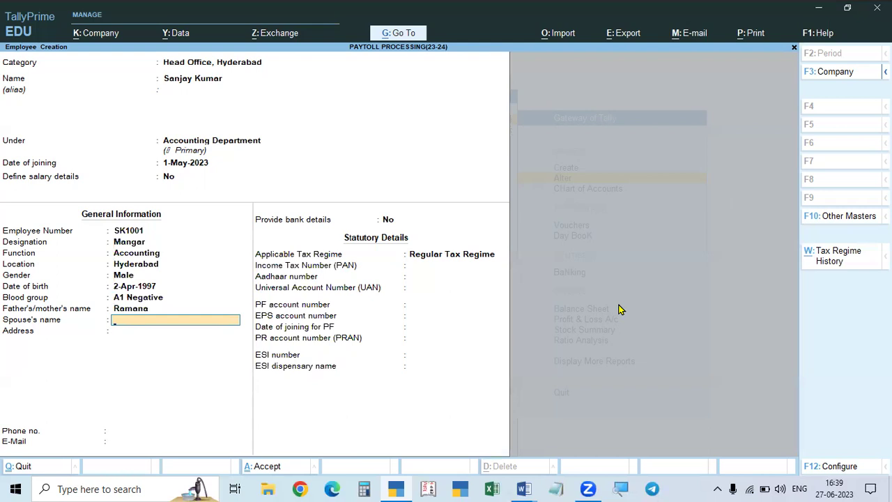
text(Xxxx)
key(Return)
text(1)
key(Return)
text(2)
key(Return)
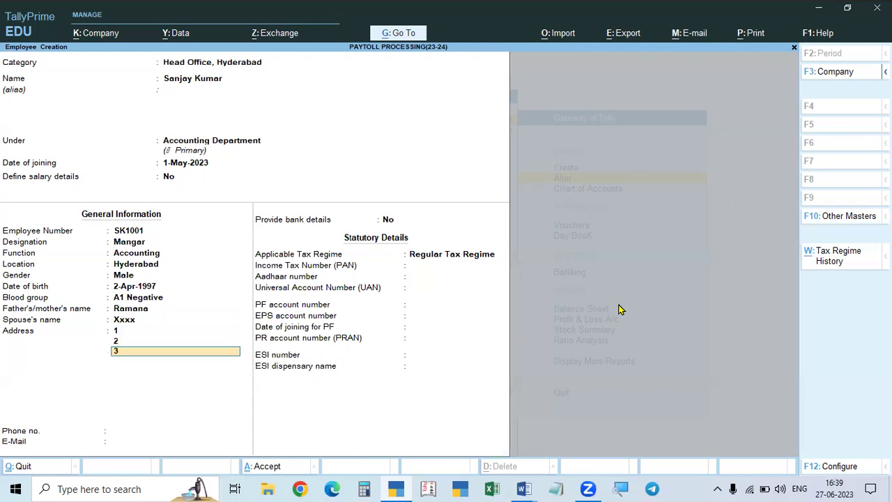
text(3)
key(Return)
key(Return)
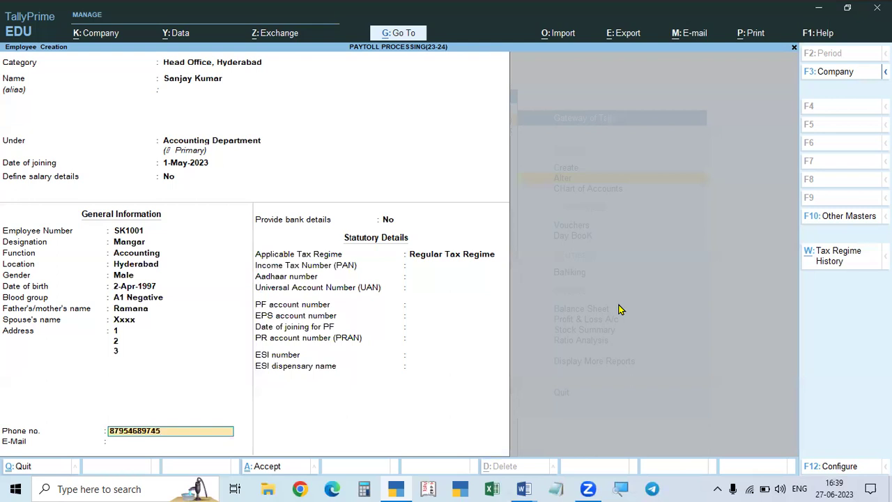
Step: Enter the employee's phone number and e-mail address, and answer Yes to providing bank details
key(Return)
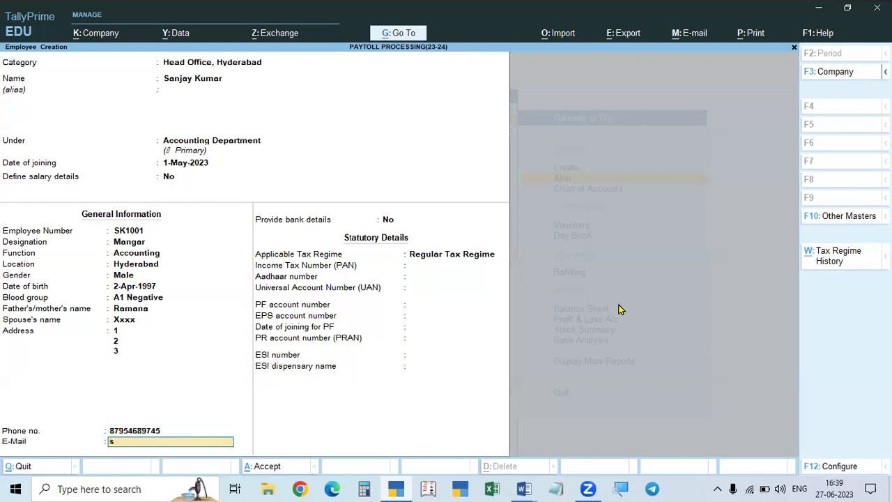
key(Return)
text(y)
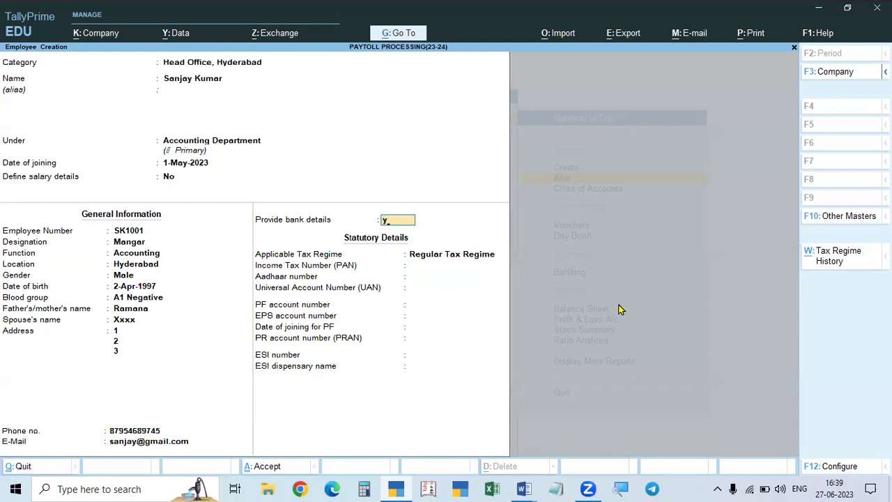
Step: Enter the employee's bank account number and IFS code SBIN0005462
key(Return)
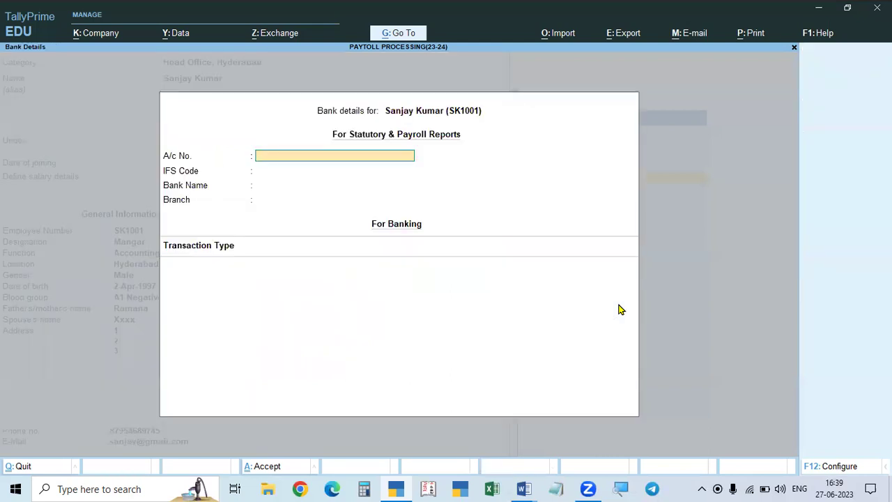
key(Return)
text(SBIN)
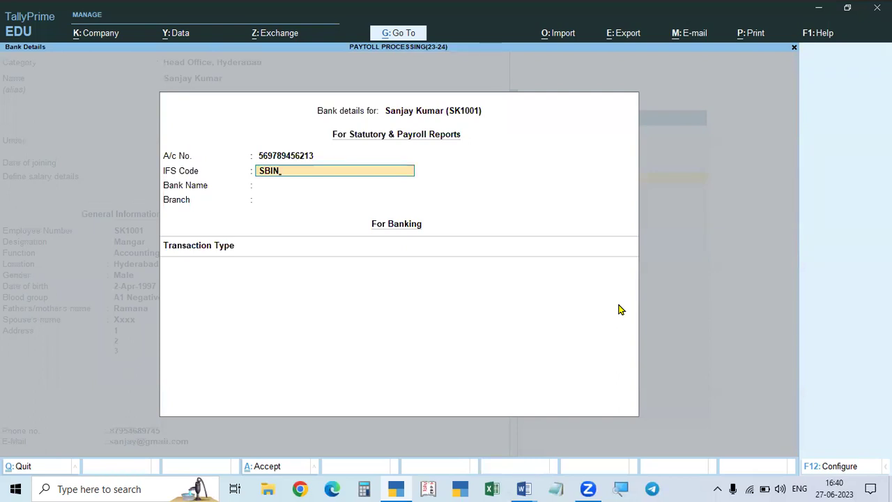
text(0005462)
key(Return)
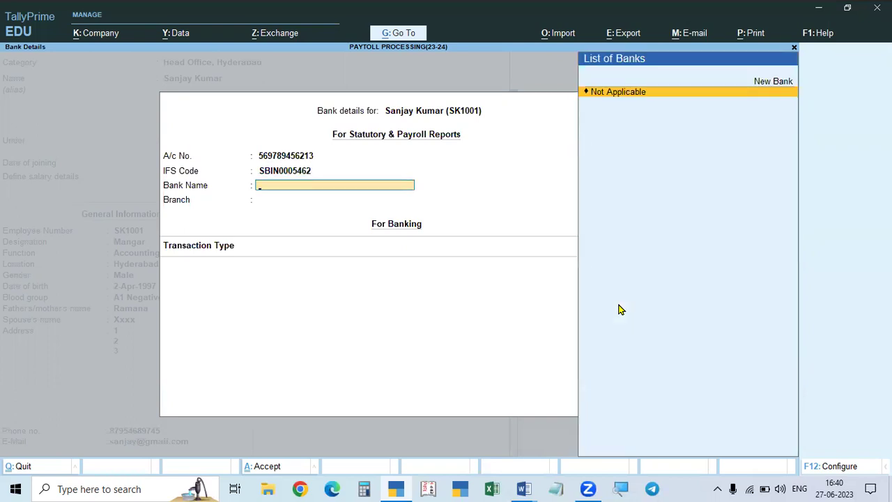
Step: Create State Bank of India as the bank and set the branch to Kukatpally
text(State)
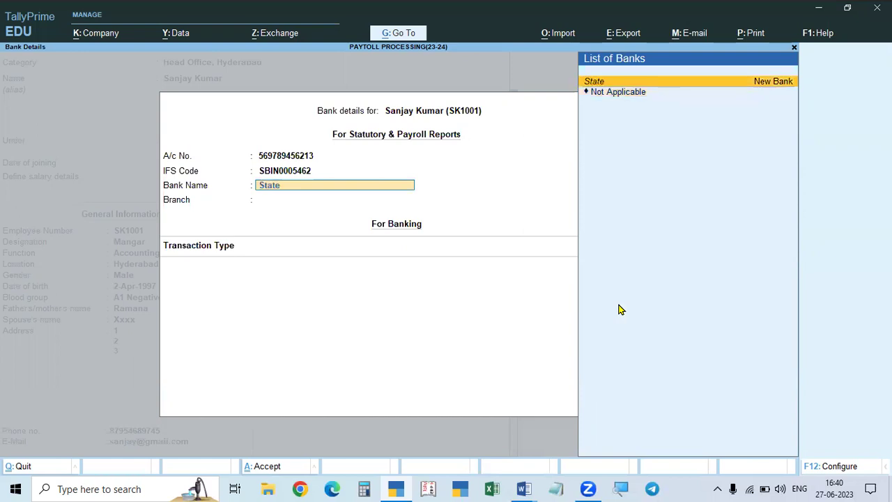
text( Bank of inida)
key(BackSpace)
key(BackSpace)
key(BackSpace)
text(dia)
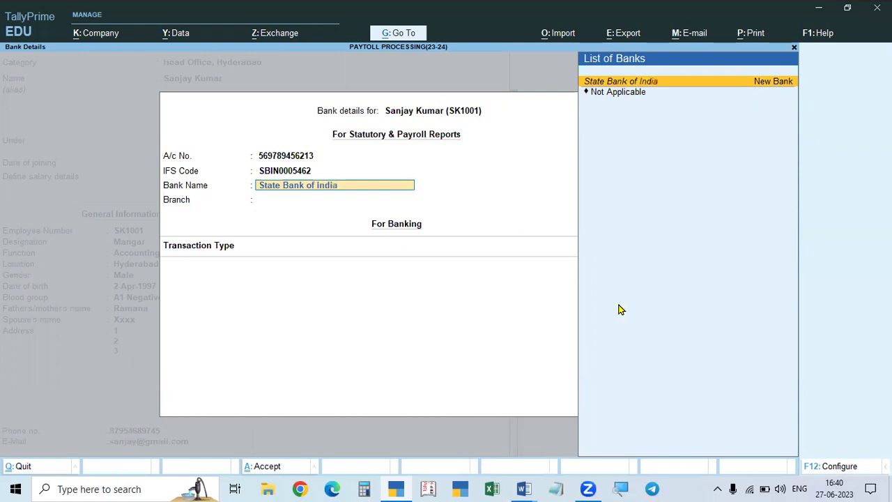
key(Return)
key(Return)
text(Kuakta)
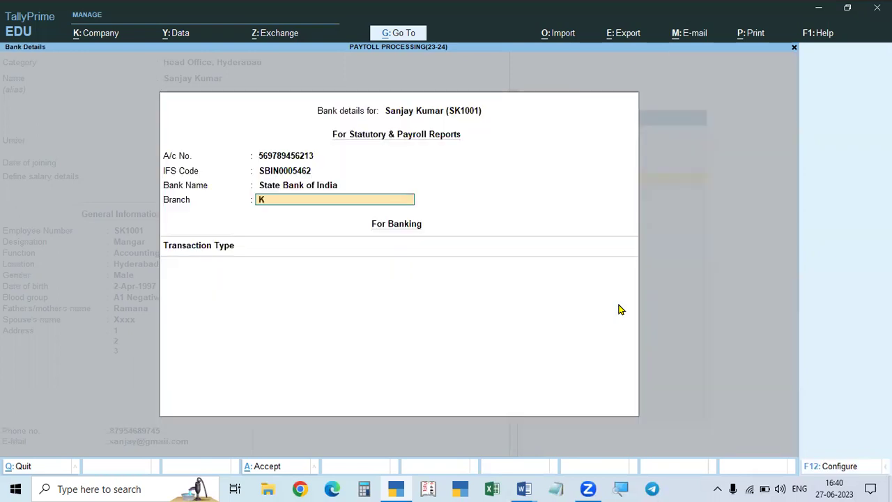
key(BackSpace)
key(BackSpace)
key(BackSpace)
key(BackSpace)
text(katpally)
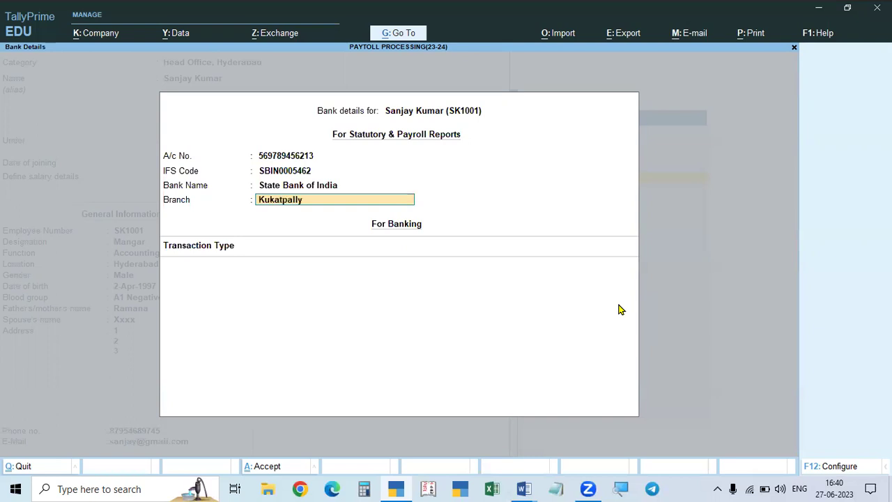
key(Return)
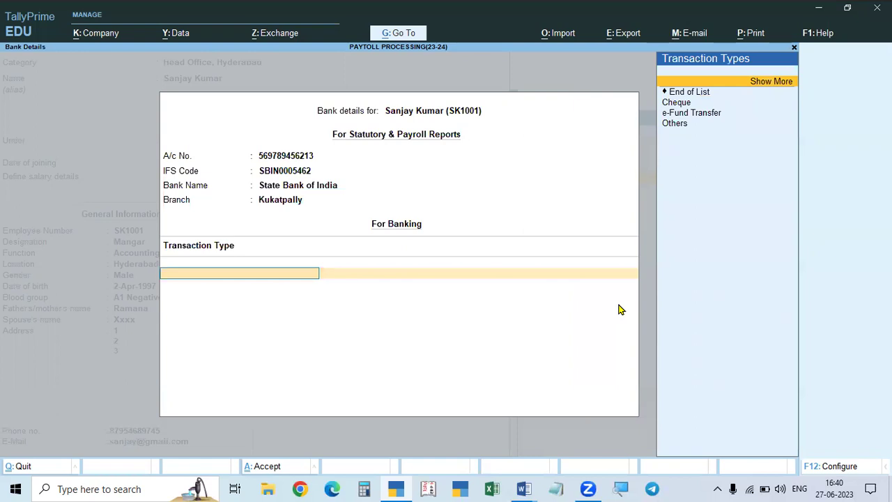
Step: Choose e-Fund Transfer as the transaction type and accept the employee's bank details
key(Down)
key(Down)
key(Down)
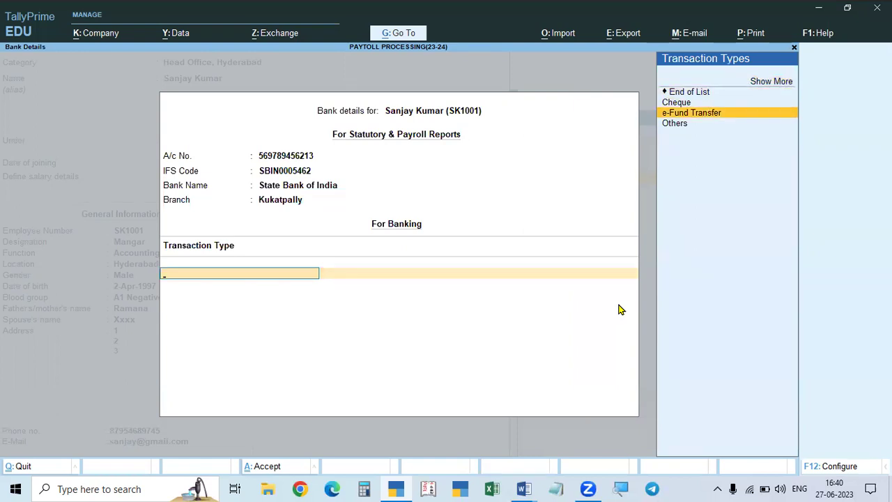
key(Return)
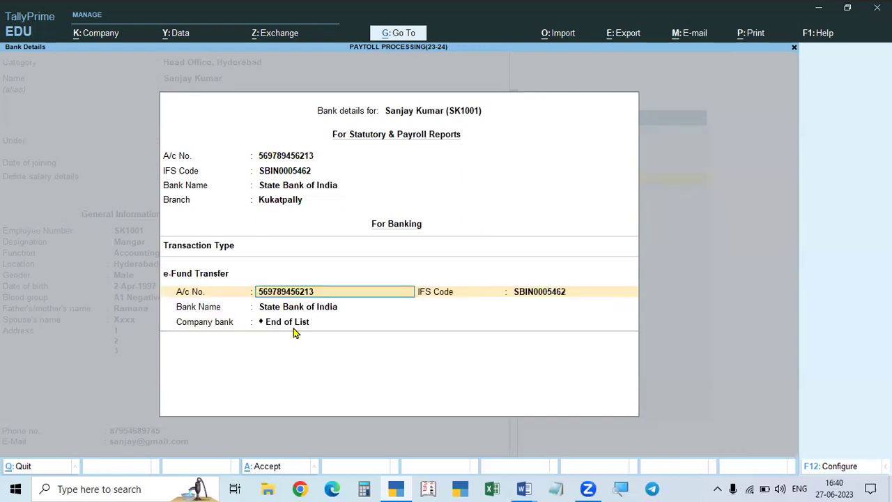
key(Return)
key(Return)
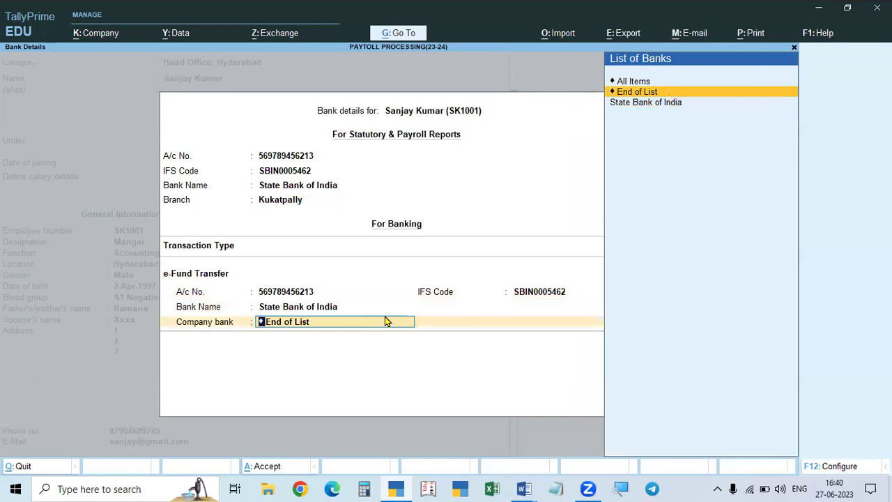
key(ctrl)
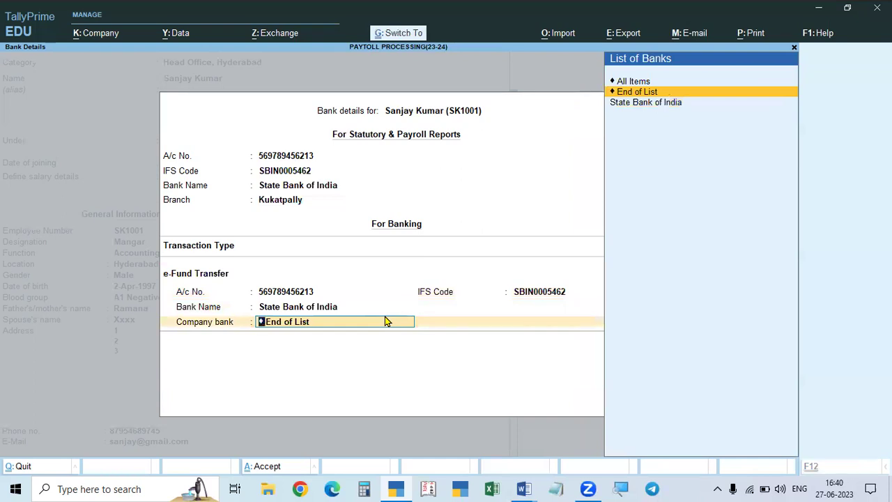
key(ctrl+a)
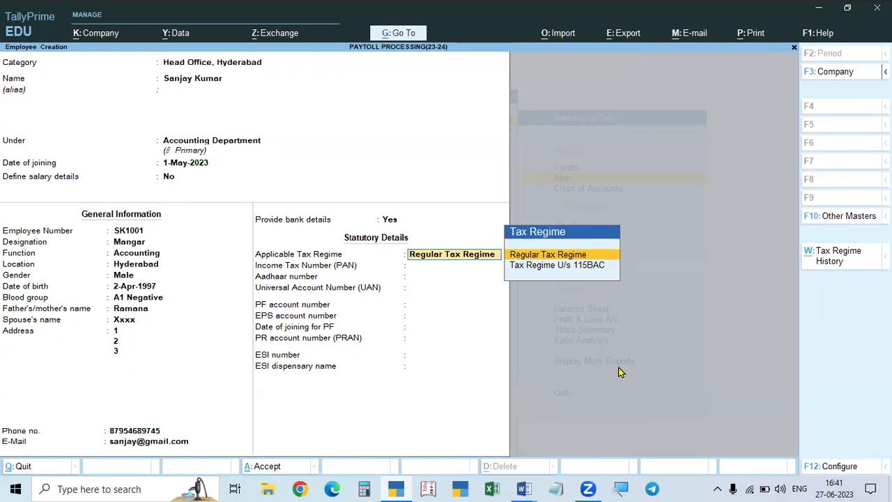
Step: Keep Regular Tax Regime and enter the employee's PAN and a valid 12-digit Aadhaar number
key(Return)
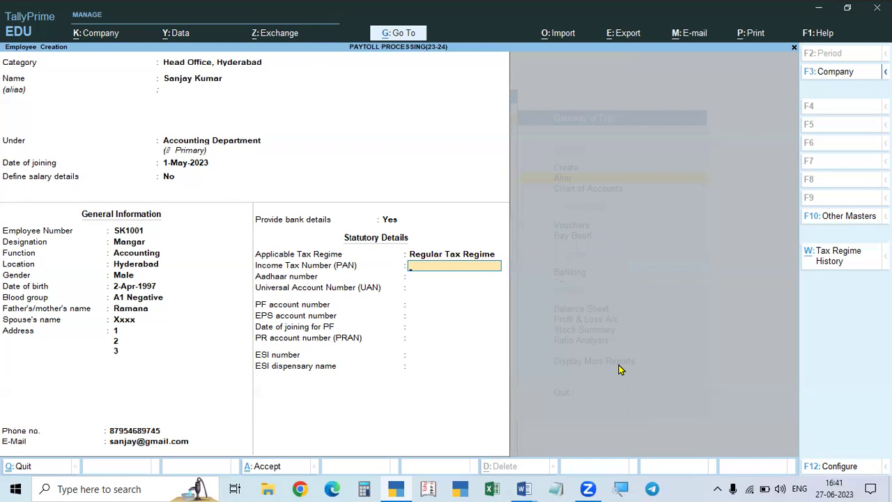
key(Return)
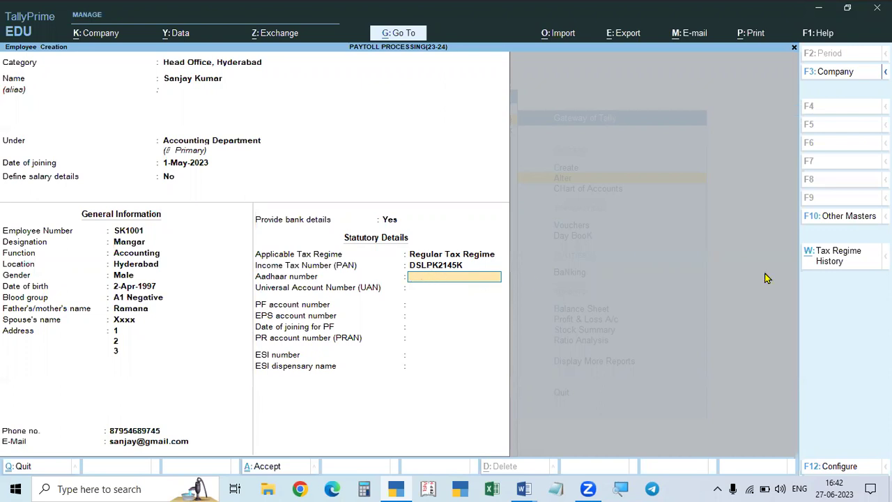
key(Return)
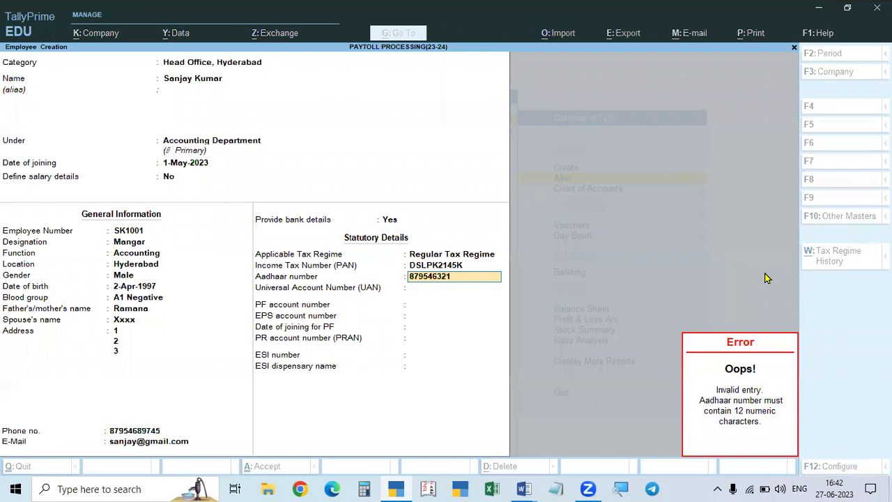
text(25)
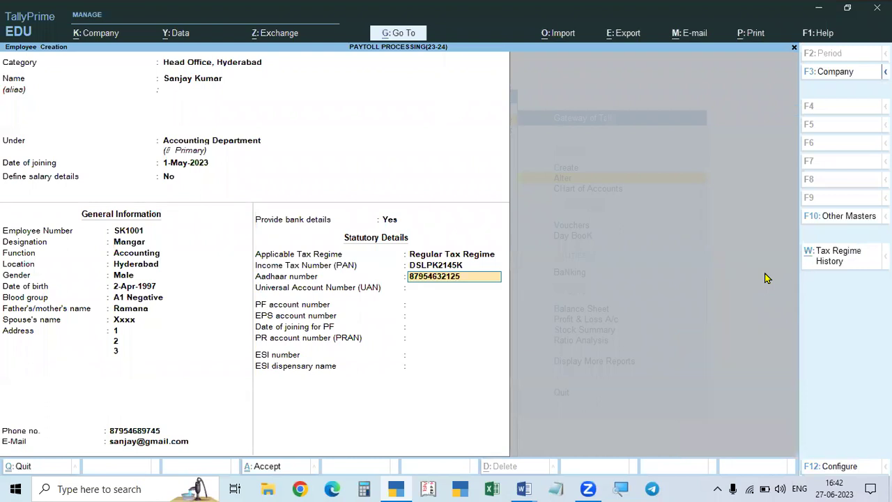
key(Return)
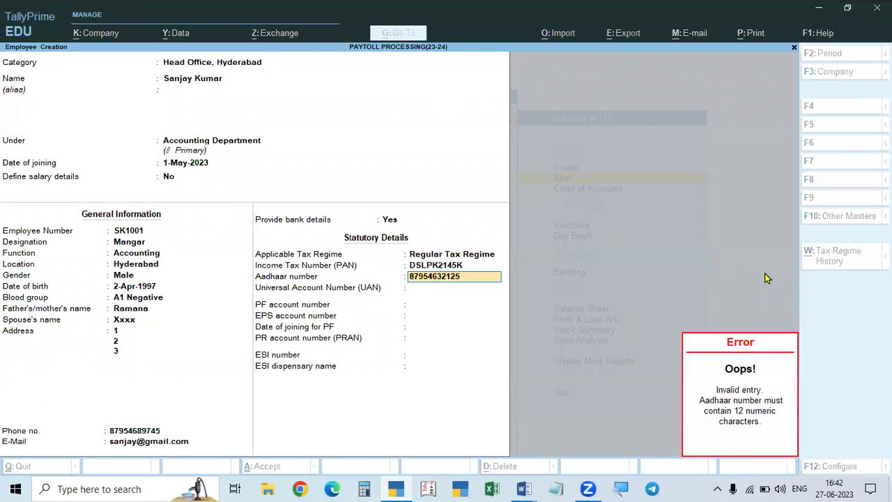
key(Up)
key(Up)
key(Down)
key(Down)
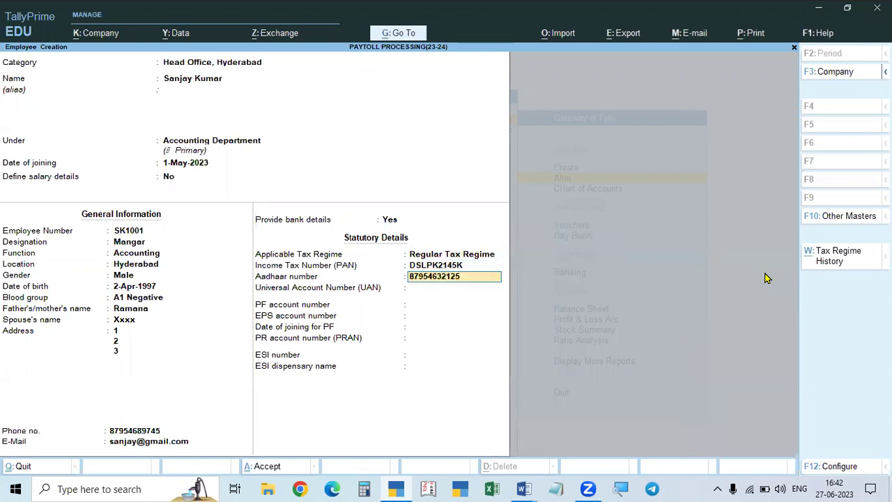
key(Return)
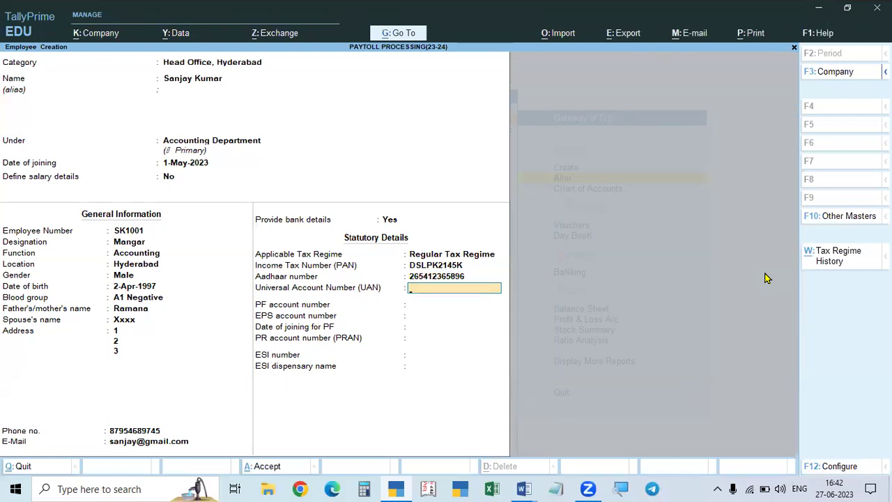
Step: Enter the PF account number, 1-May-23 PF joining date, ESI number and Sanath Nagar dispensary, then save
key(Return)
text(254789)
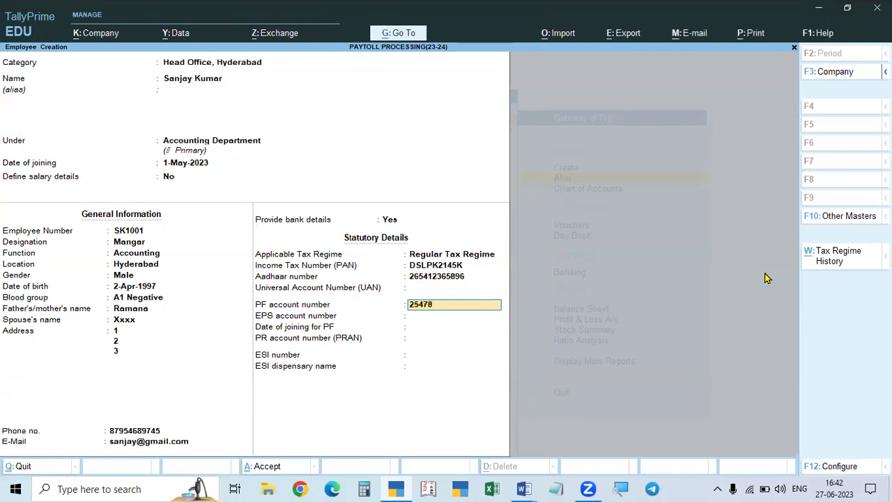
key(Return)
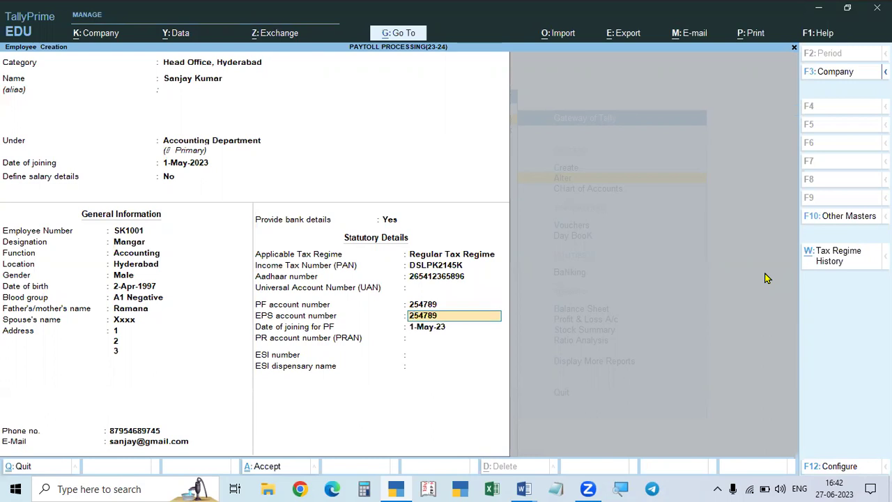
key(Return)
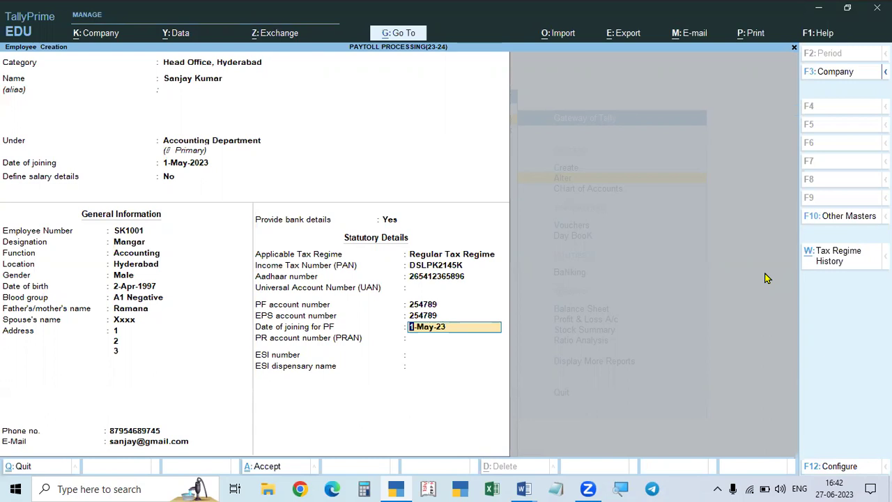
key(Return)
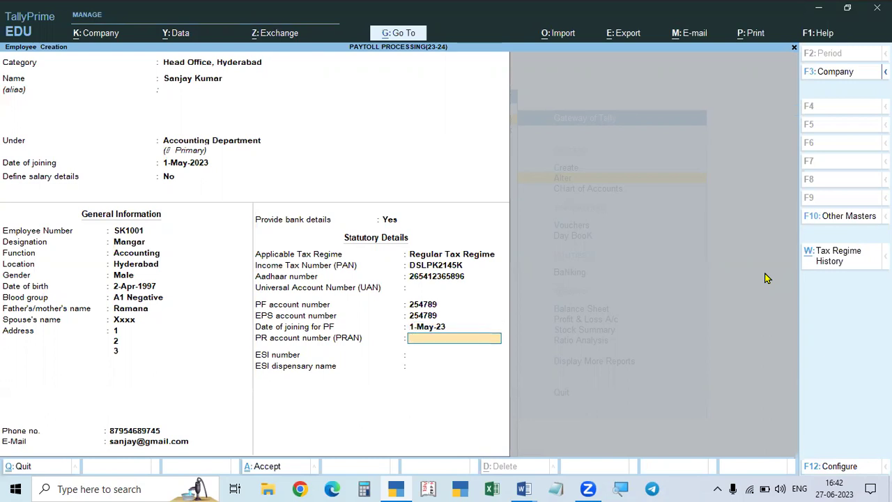
key(Return)
text(25478)
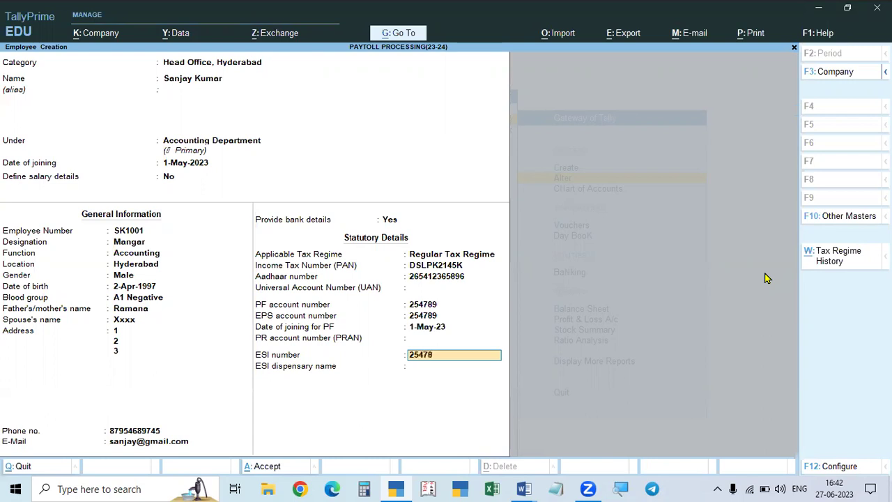
key(Return)
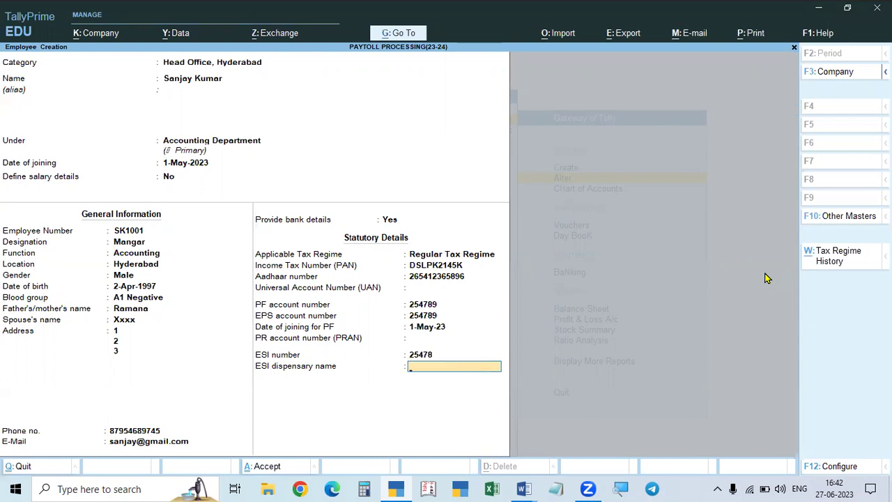
text(Sanath Nagar)
key(Return)
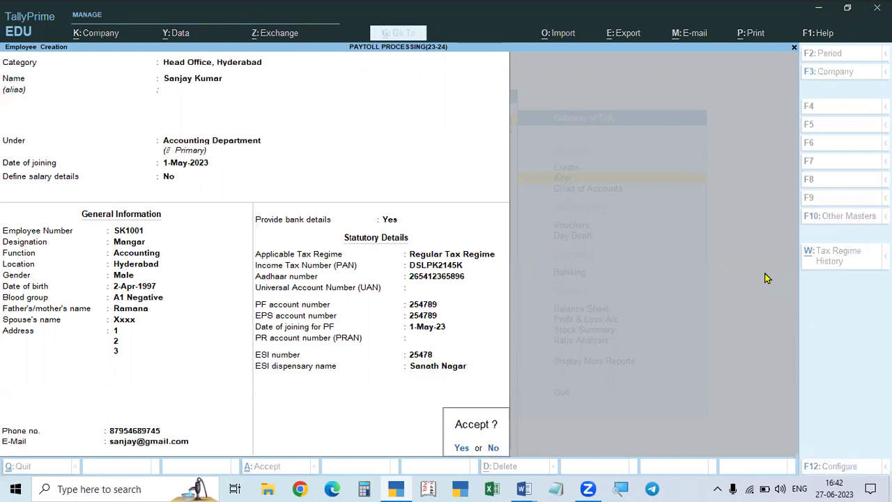
key(Return)
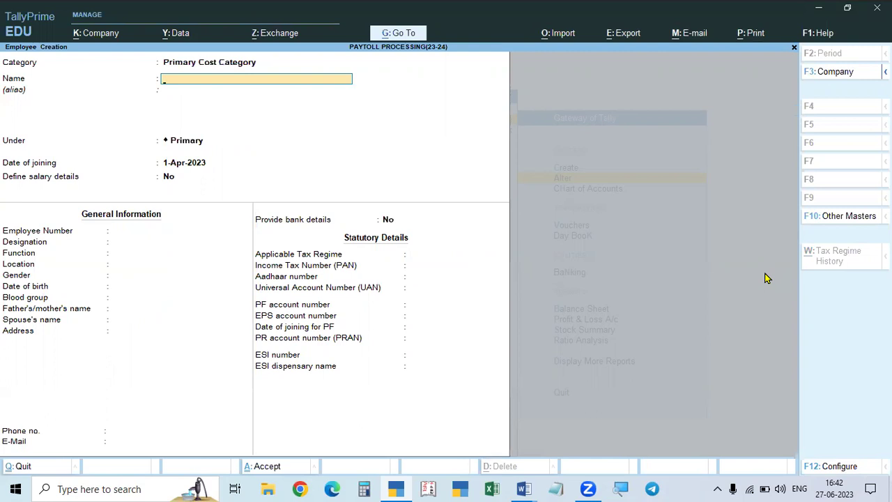
Step: Set the category to Head Office, Hyderabad and enter the second employee's name
key(alt+Tab)
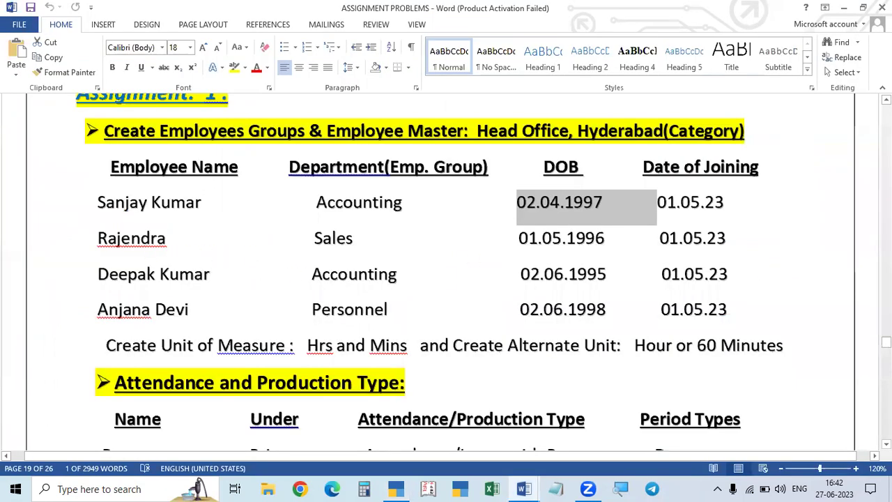
key(alt+Tab)
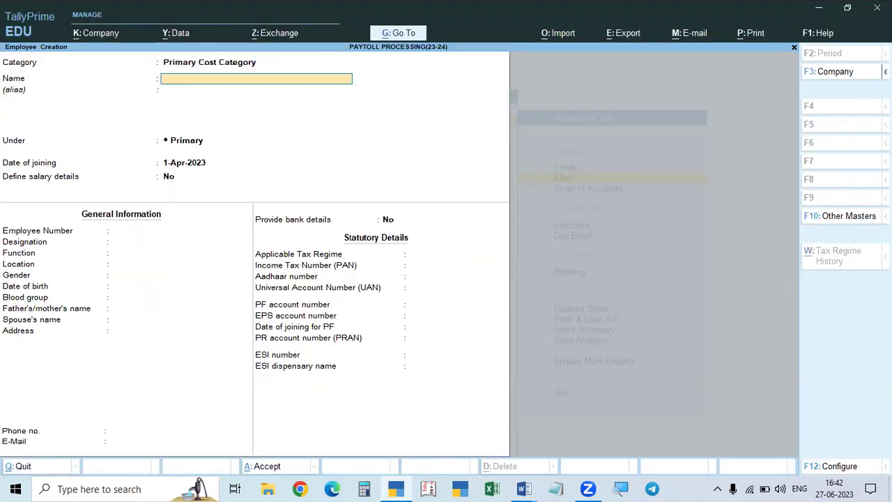
click(209, 62)
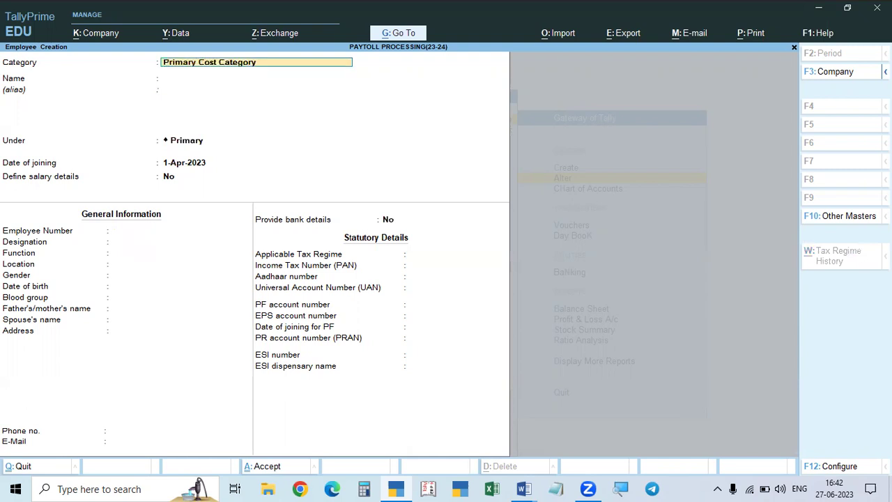
text(H)
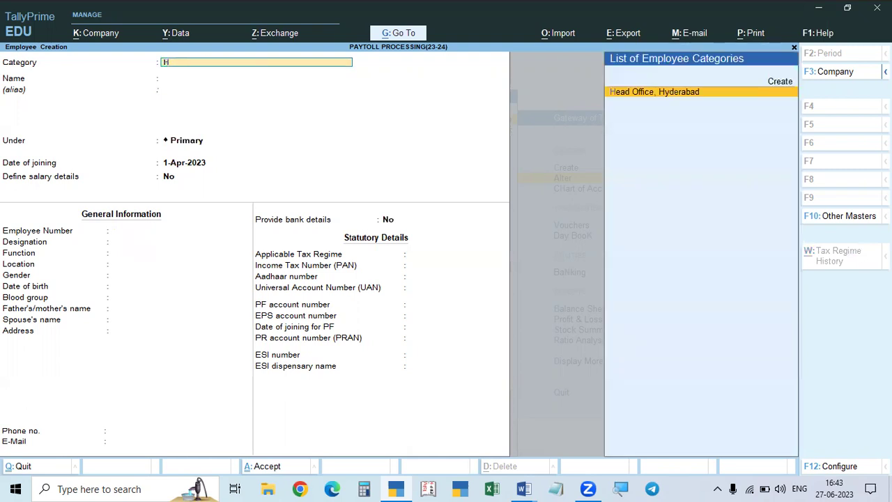
key(Return)
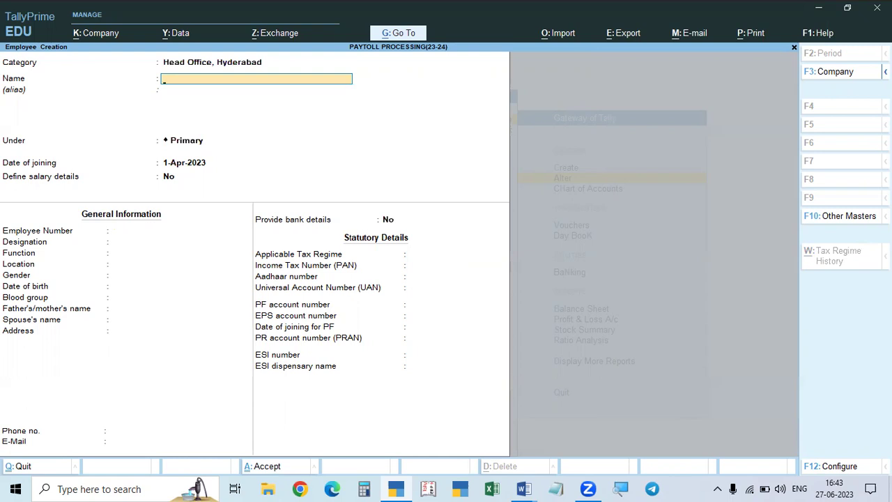
text(Ranjendra)
key(Return)
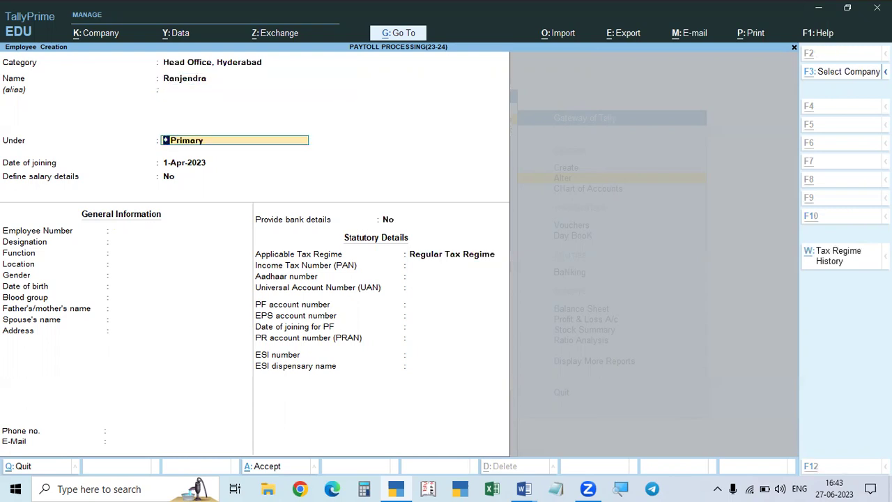
Step: Place the employee under Sales Department, joining 1-May-2023, with no salary details
key(alt+Tab)
key(alt+Tab)
text(S)
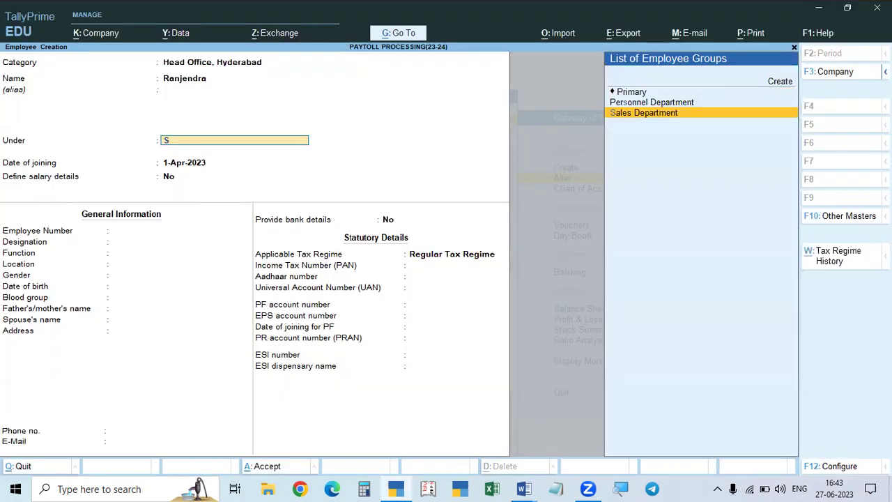
key(Return)
text(1.5)
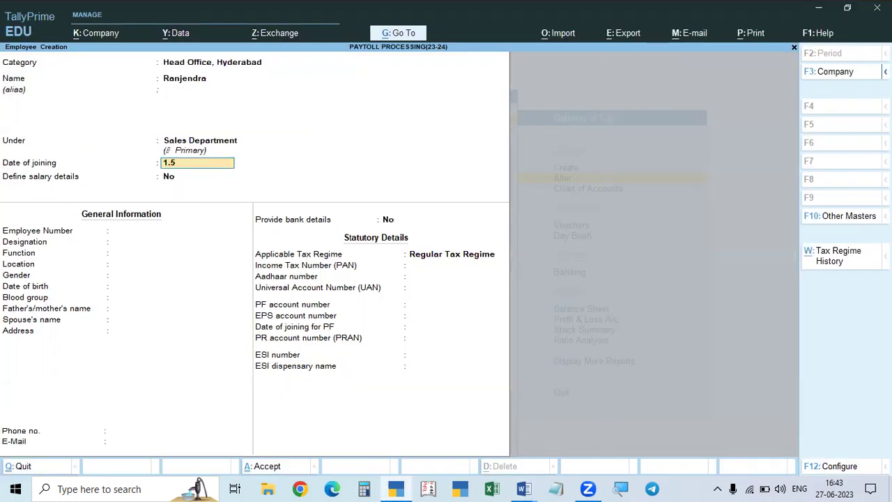
key(Return)
key(Return)
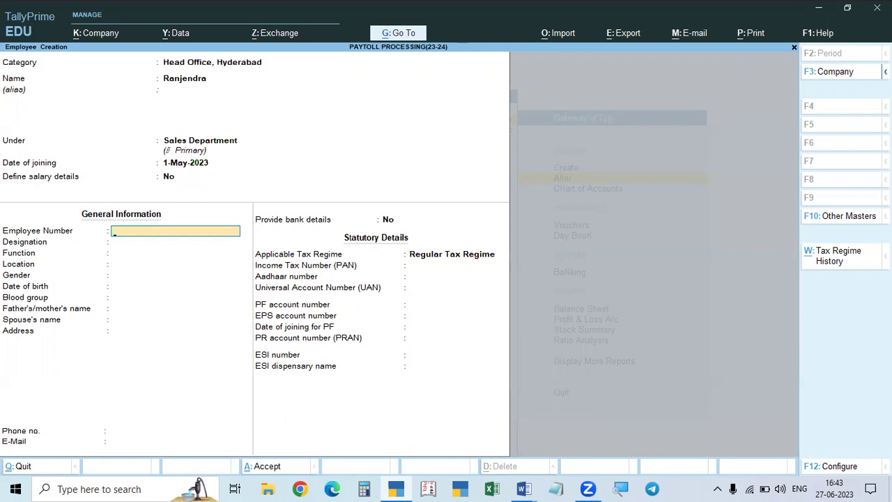
Step: Enter employee number RJ1002, designation Manager, function Sales and location Hyderabad
text(RJ1002)
key(Return)
text(Manager)
key(Return)
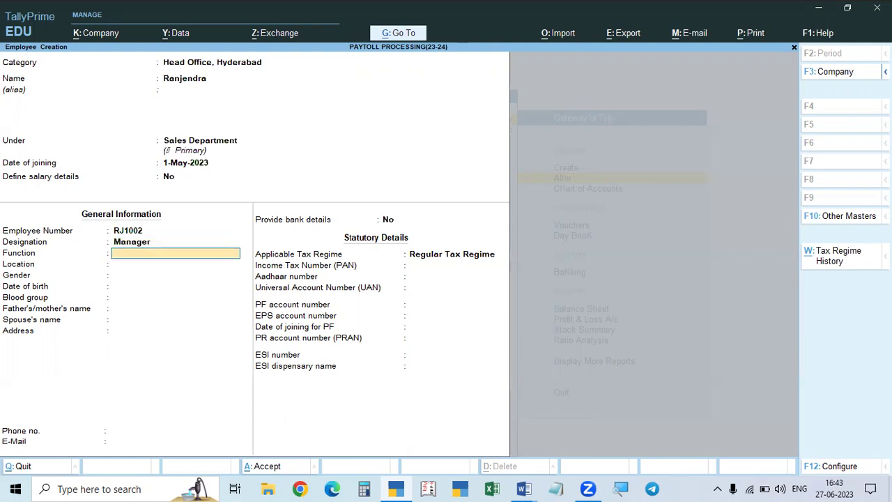
text(Sales)
key(Return)
text(Hyderabad)
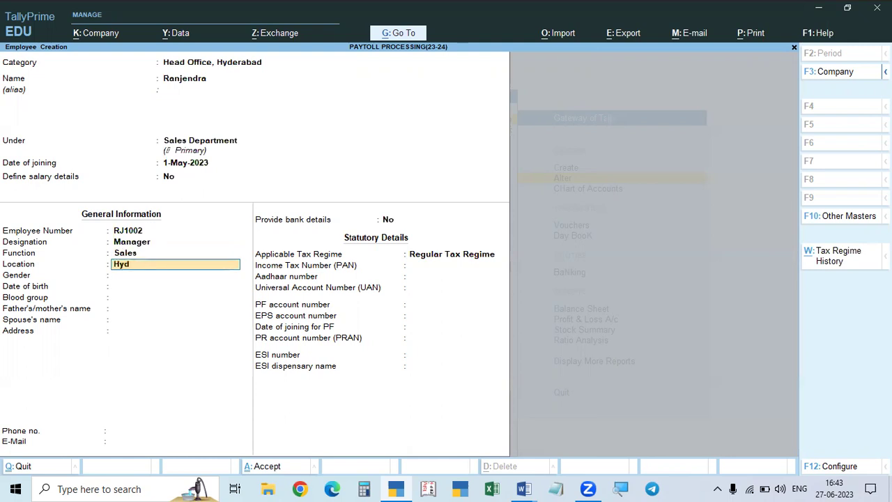
key(Return)
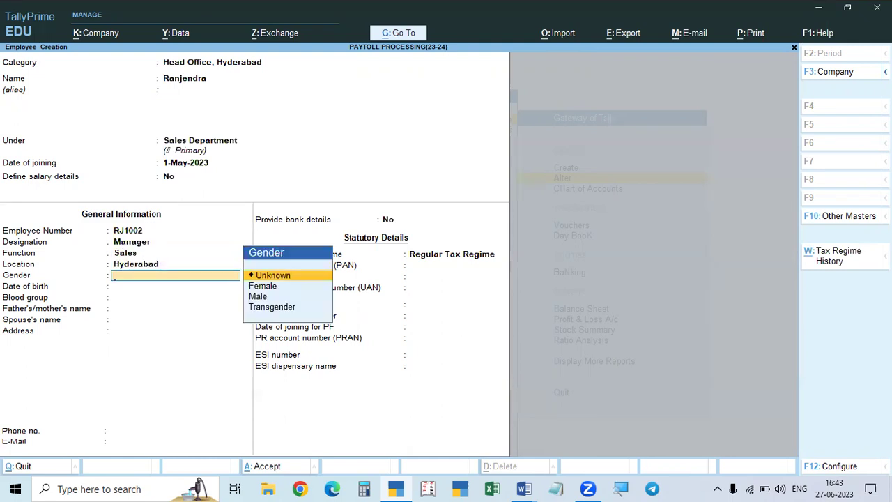
Step: Set gender Male, date of birth 1-May-1996 and blood group A1 Negative
text(n)
key(BackSpace)
text(m)
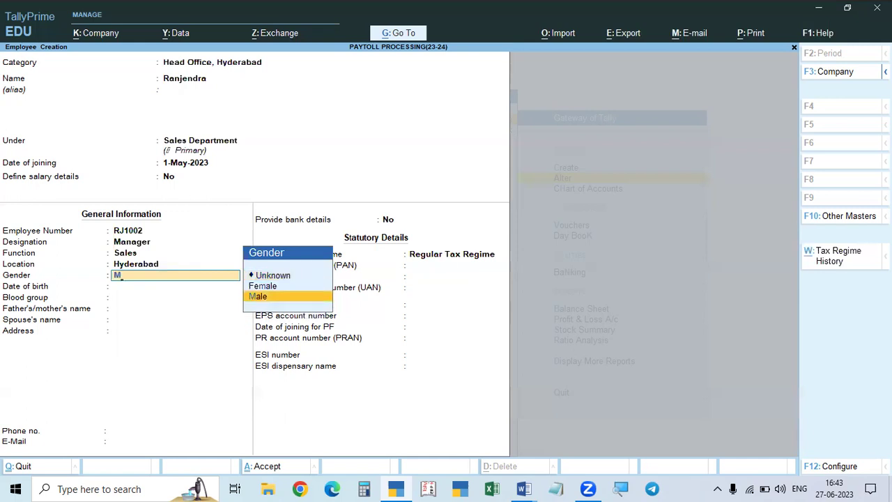
key(Return)
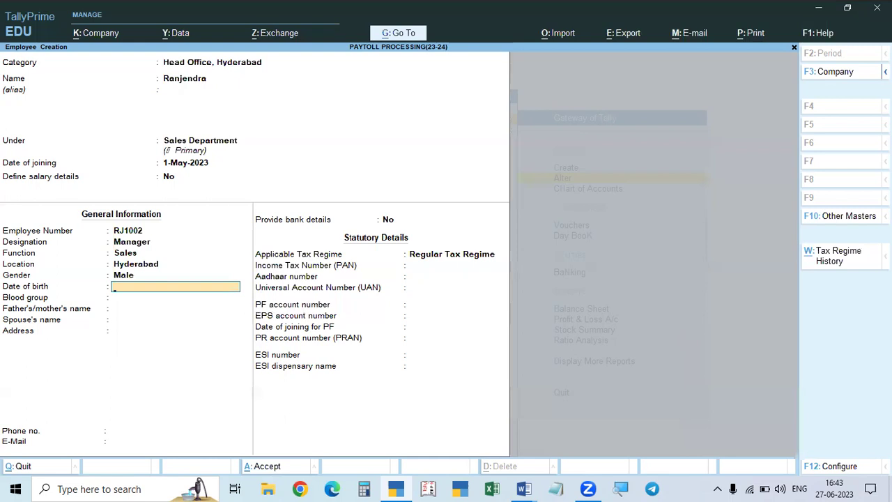
key(alt+Tab)
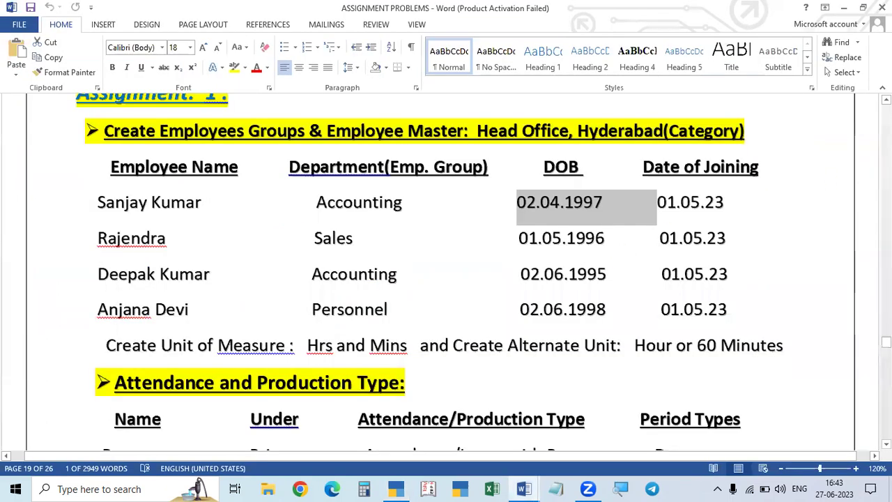
key(alt+Tab)
text(1.5.96)
key(Return)
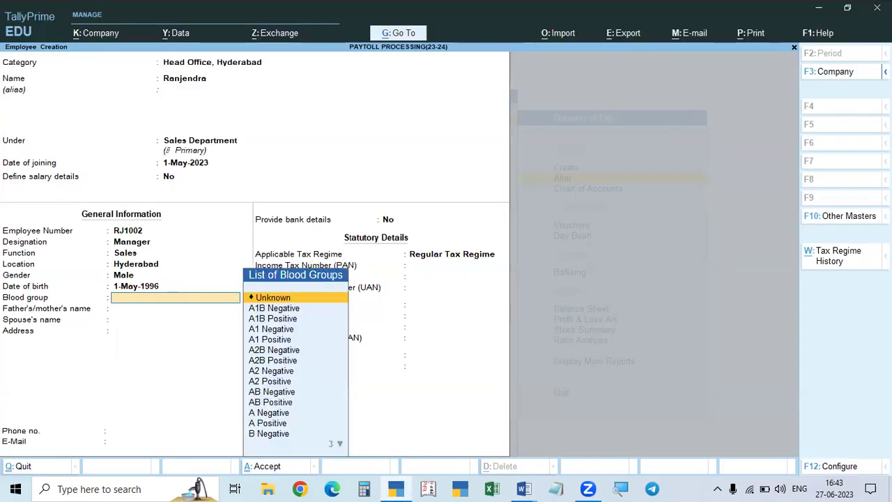
key(Down)
key(Down)
key(Down)
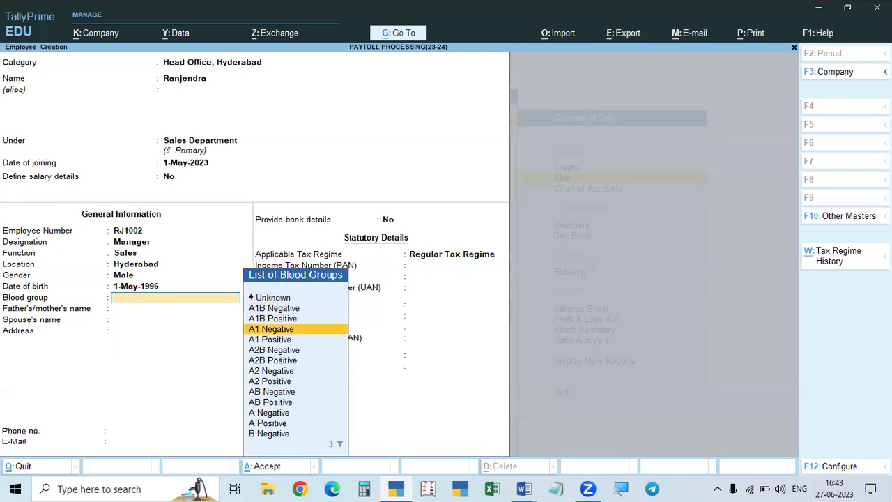
key(Return)
Step: Fill in placeholder parent and spouse names and a three-line placeholder address
text(Ccc)
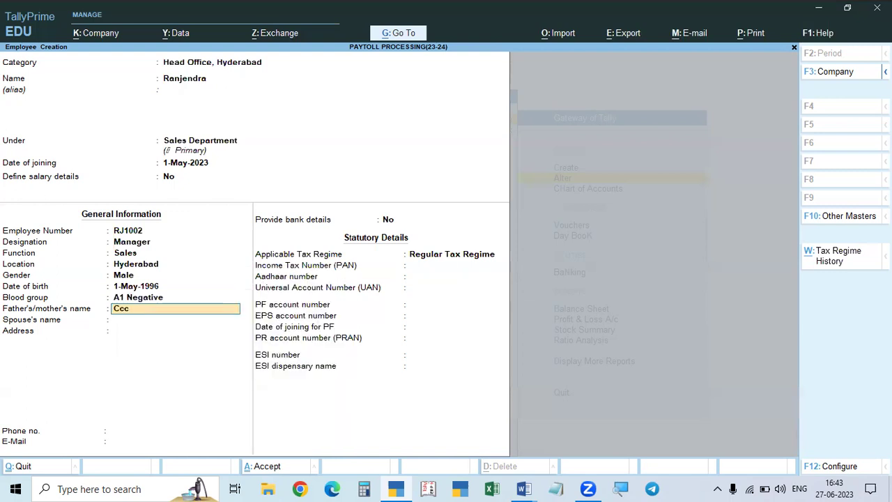
key(Return)
text(Xxx)
key(Return)
text(1)
key(Return)
text(2)
key(Return)
text(3)
key(Return)
key(Return)
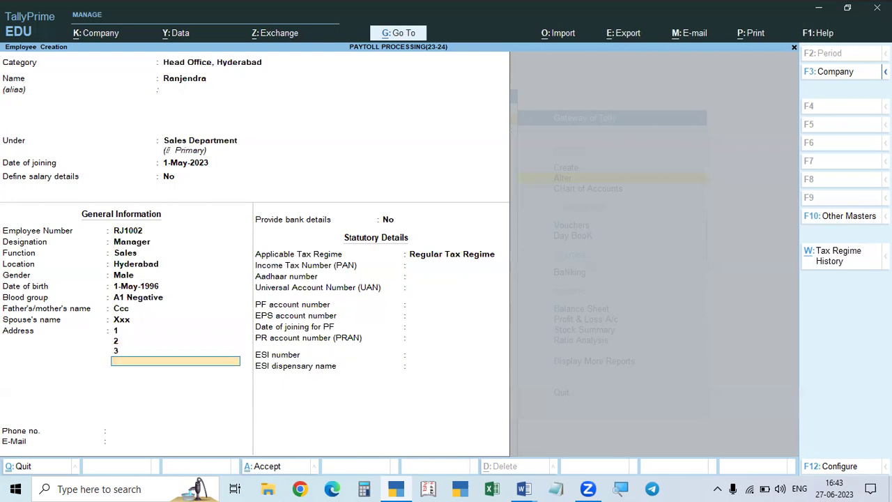
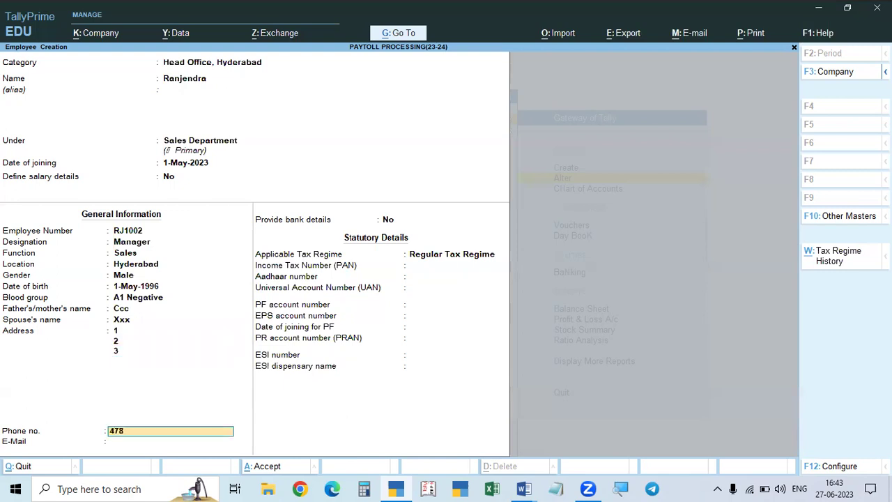
Step: Enter the employee's phone number and e-mail address, and set Provide bank details to Yes
key(Return)
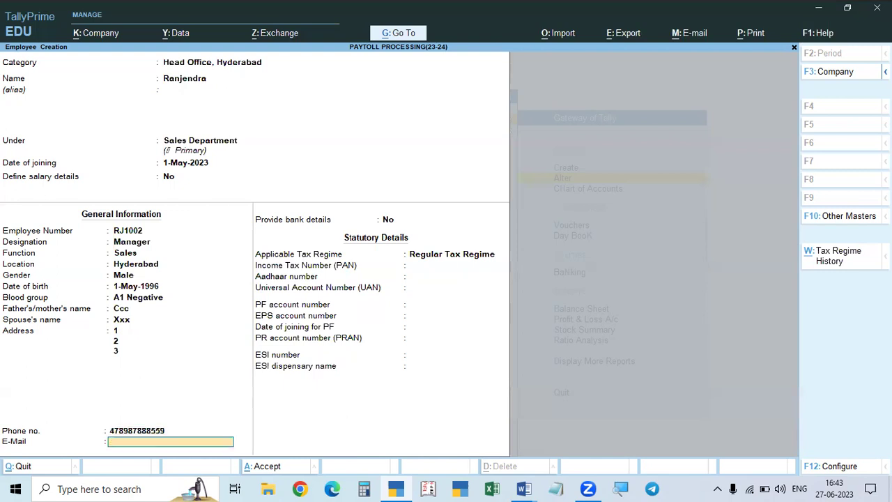
key(Return)
text(y)
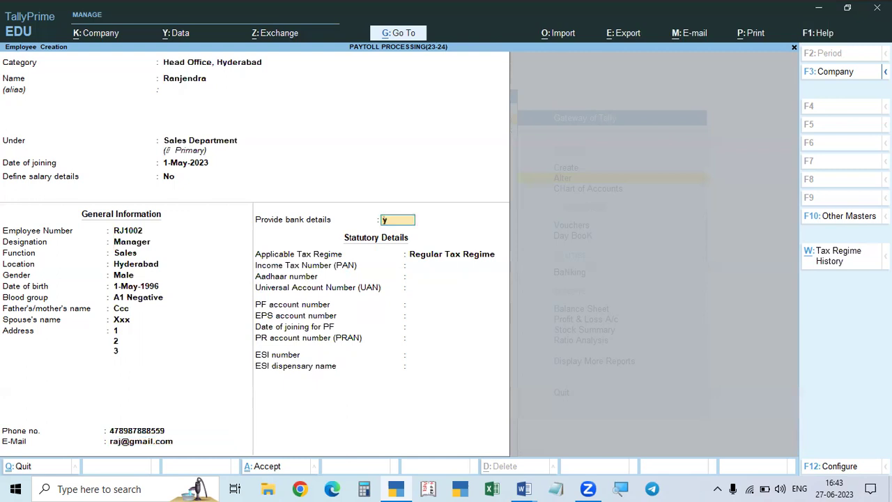
key(Return)
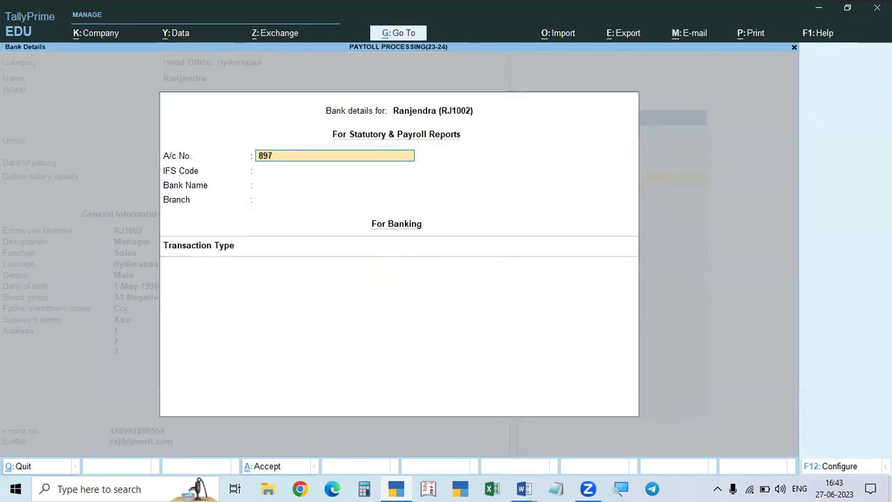
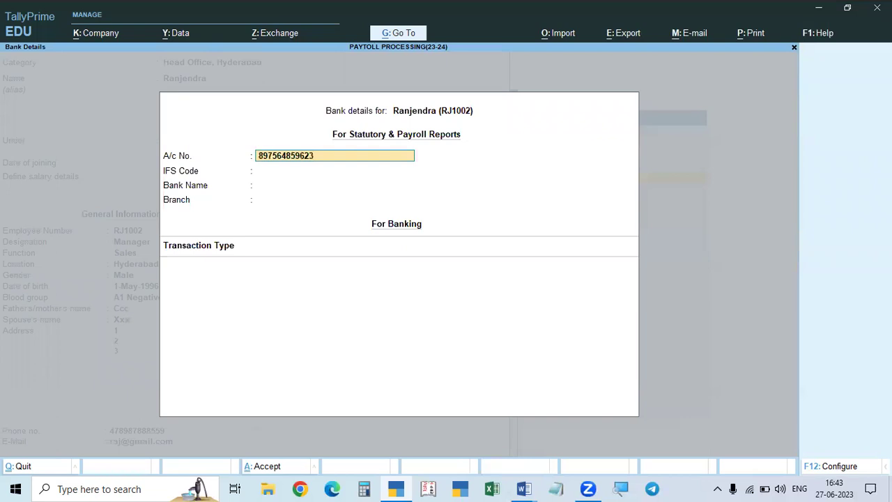
Step: Enter the employee's bank account number and IFS code SBIN0005426
key(Return)
text(SBI)
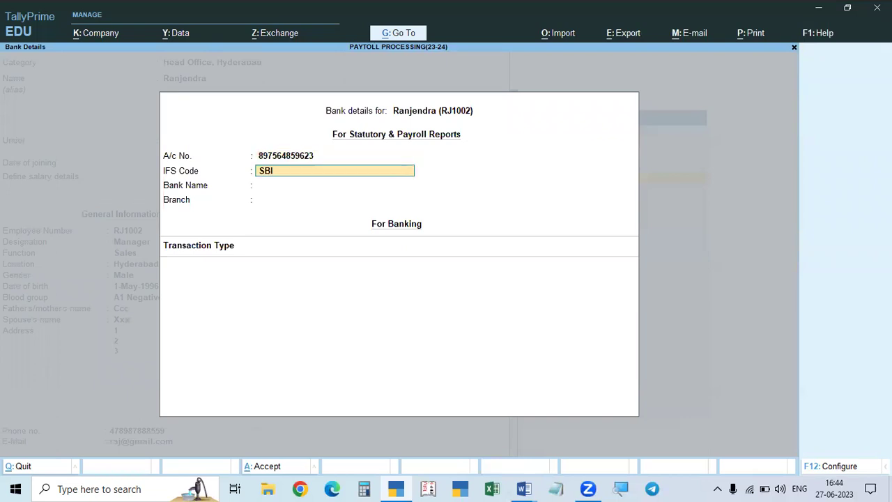
text(N0005426)
key(Return)
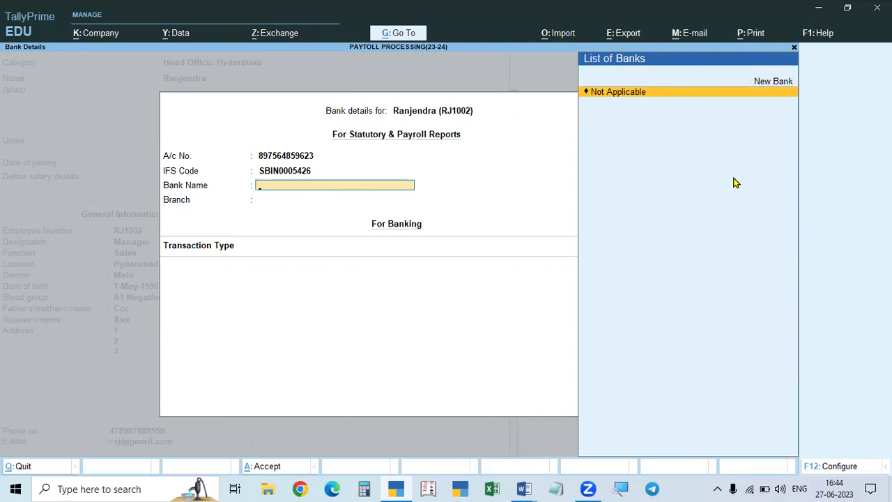
Step: Enter State Bank of India, S R Nagar branch, and a transaction type in Bank Details
text(State Bank of India)
key(Return)
key(Return)
text(S R Nagar)
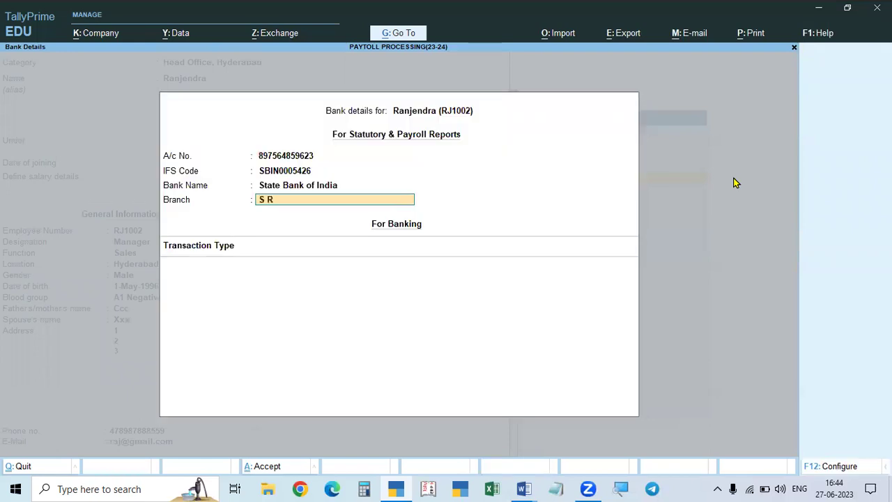
key(Return)
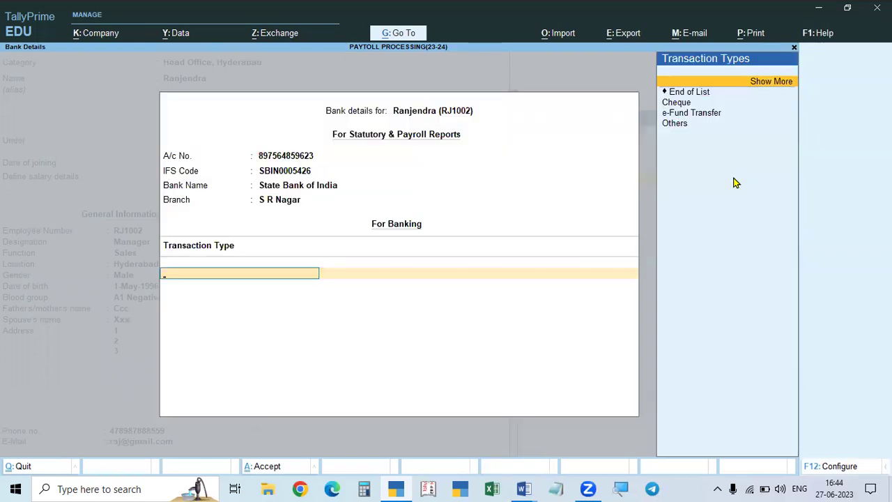
key(Down)
key(Down)
key(Down)
key(Return)
key(Return)
key(ctrl+a)
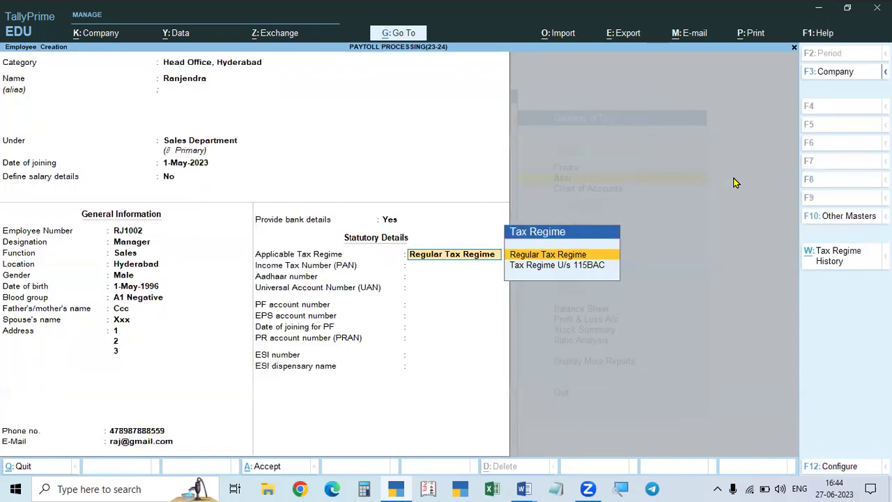
Step: Keep the Regular Tax Regime, leave statutory IDs blank, and save the employee
key(Return)
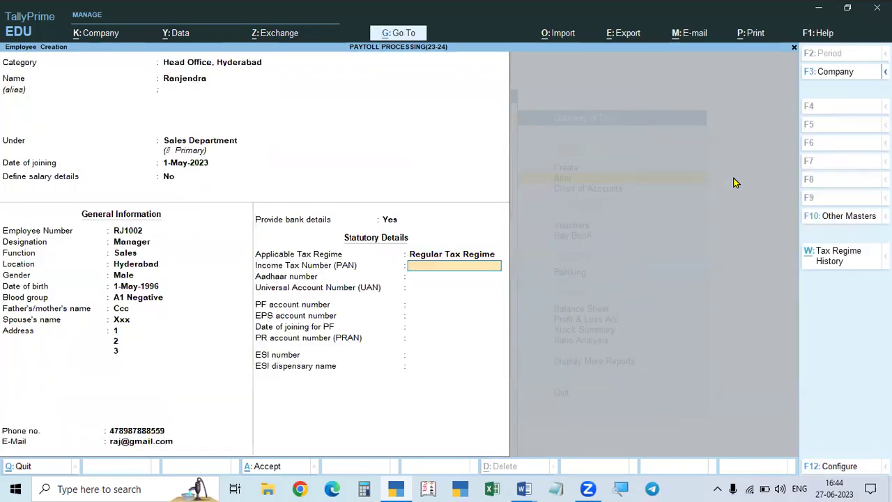
key(Return)
key(Return)
key(Return)
key(Return)
key(Return)
key(Return)
key(Return)
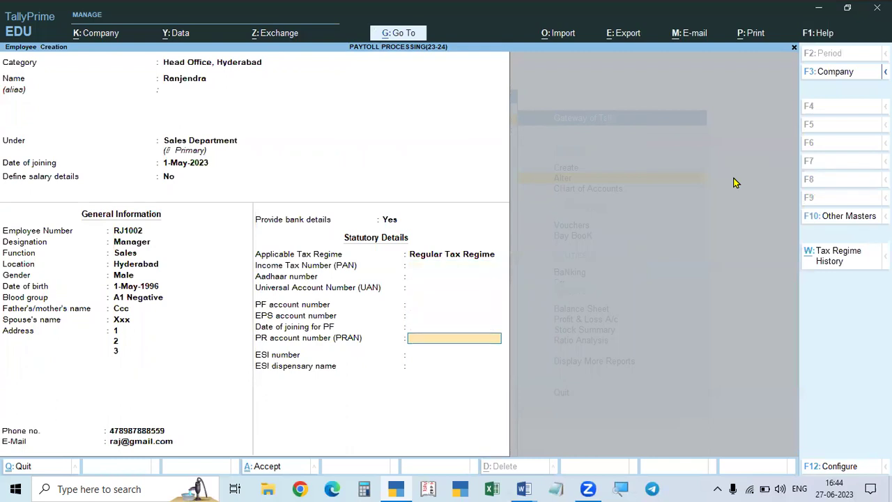
key(Return)
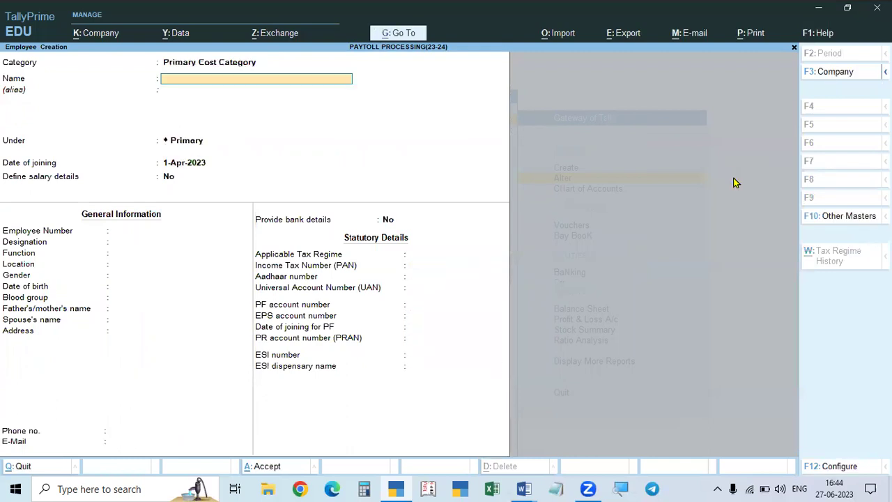
Step: Set the category to Head Office, Hyderabad and enter the new employee's full name
key(alt+Tab)
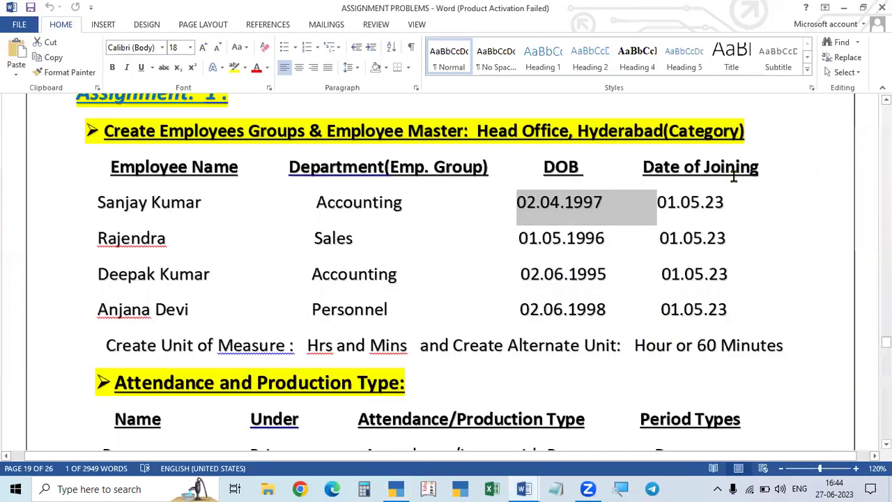
key(alt+Tab)
key(BackSpace)
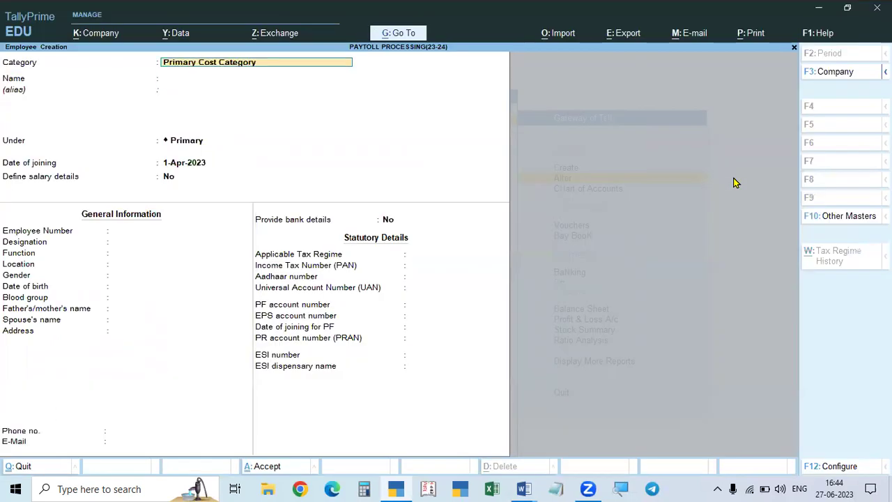
text(Head Office, Hyderabad)
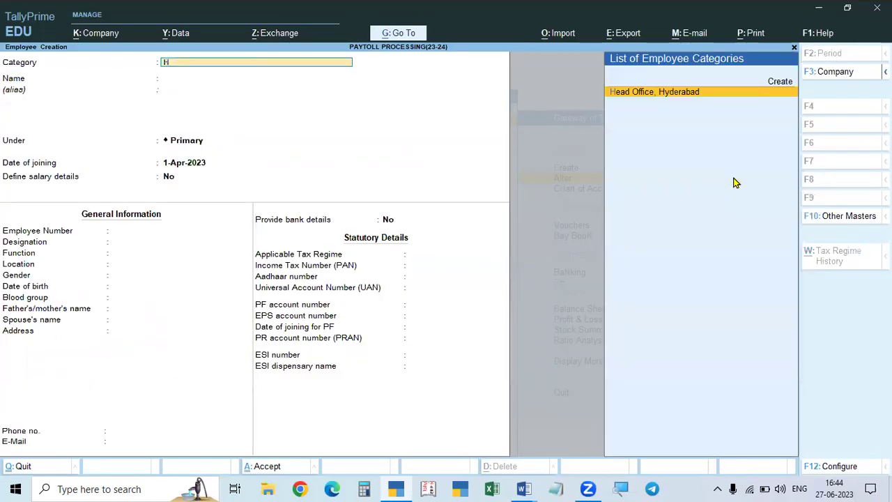
key(Return)
key(Return)
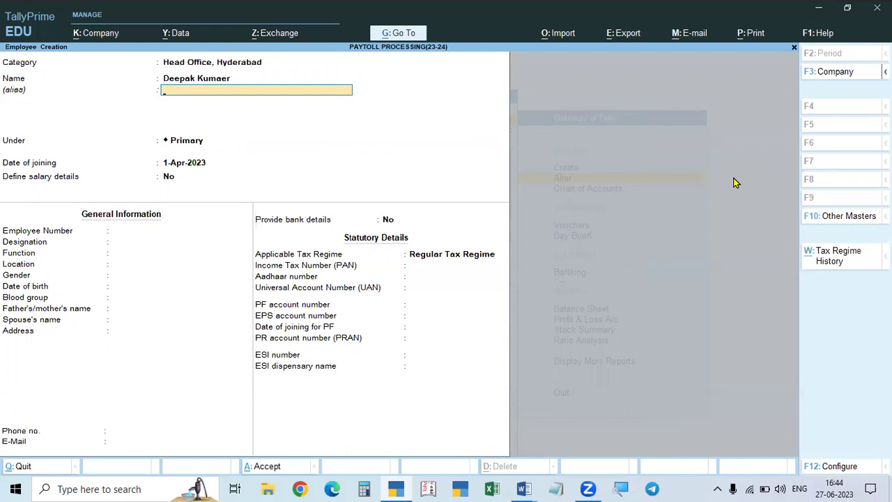
key(BackSpace)
key(BackSpace)
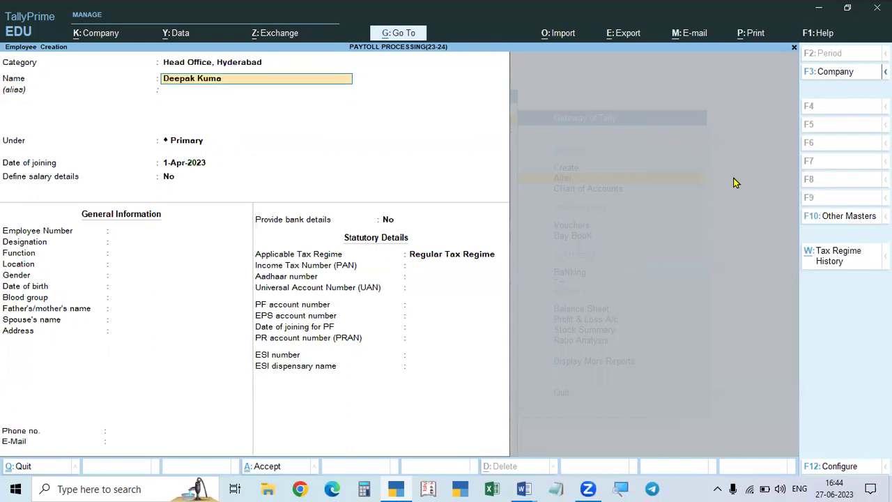
key(Return)
key(Return)
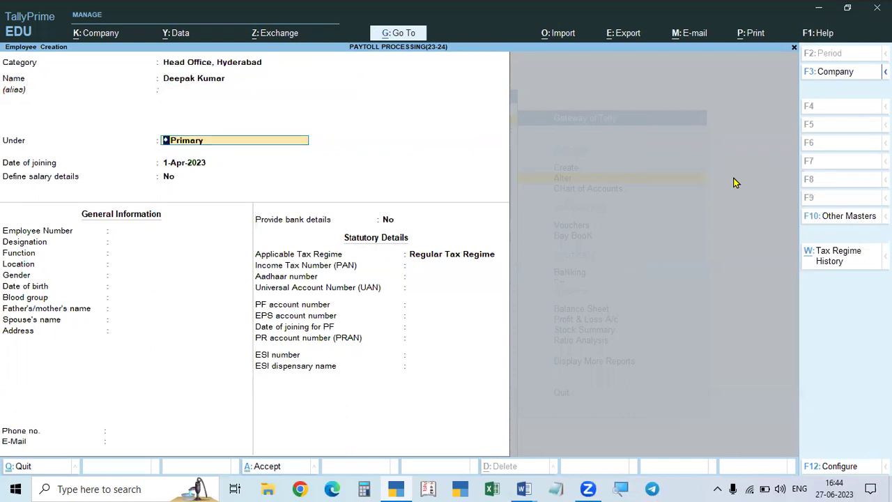
Step: Place the employee under Accounting Department with joining date 1-May-2023
key(alt+Tab)
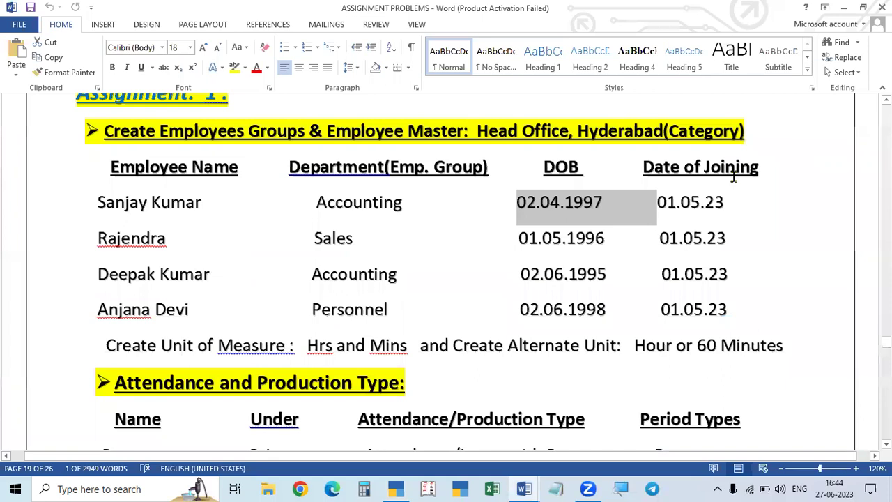
key(alt+Tab)
text(A)
key(Return)
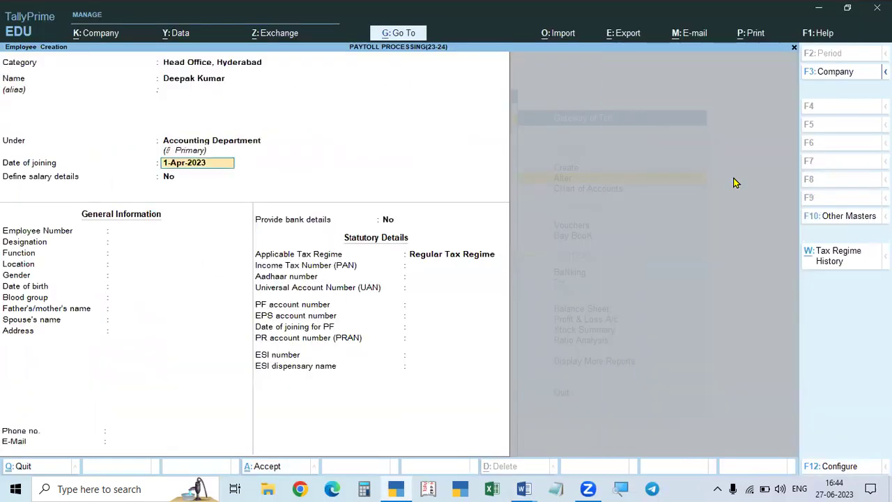
text(1.5.23)
key(Return)
key(Return)
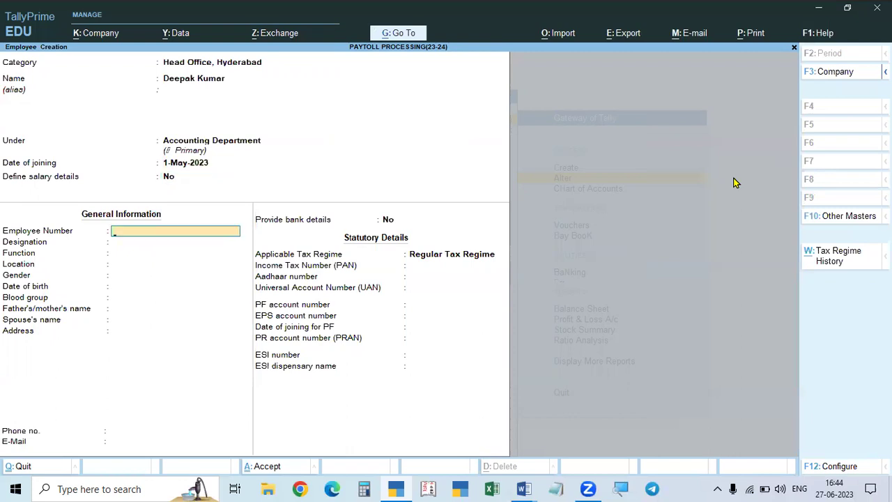
Step: Enter the employee number, designation Executive, function Accounting, location Hyderabad, and gender Male
text(DK1003)
key(Return)
text(Exec)
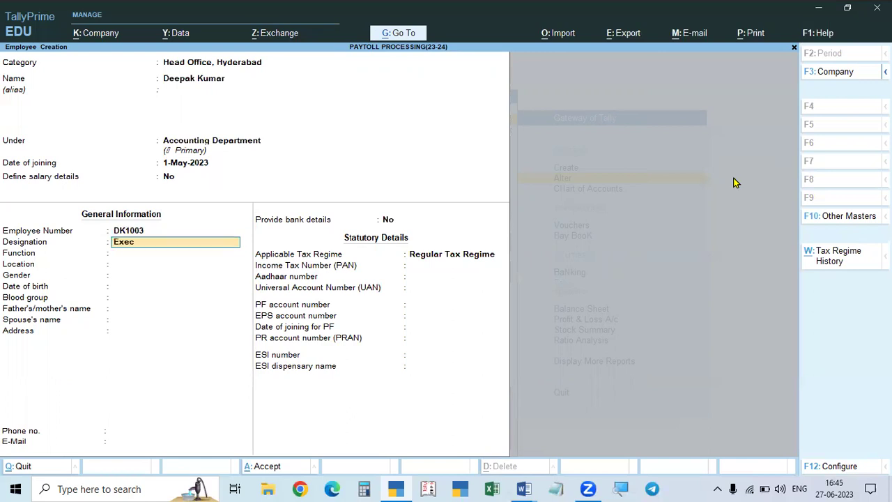
text(utive)
key(Return)
text(Accounting)
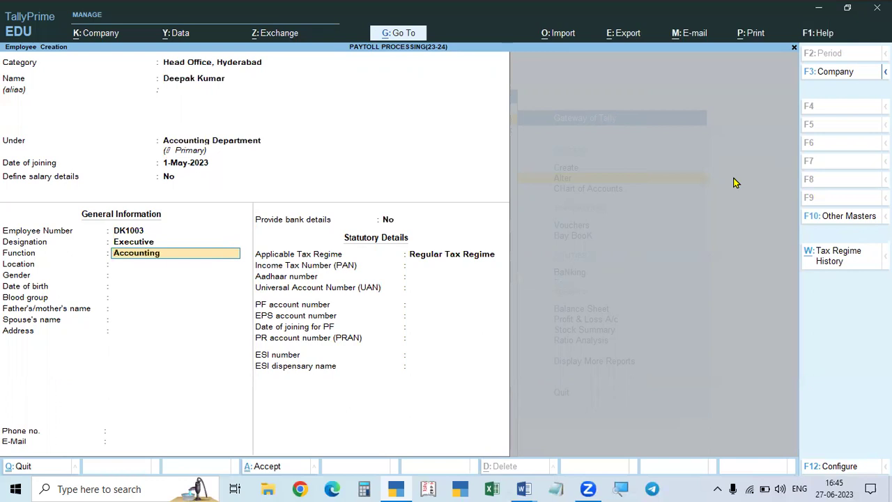
key(Return)
text(Hyderabad)
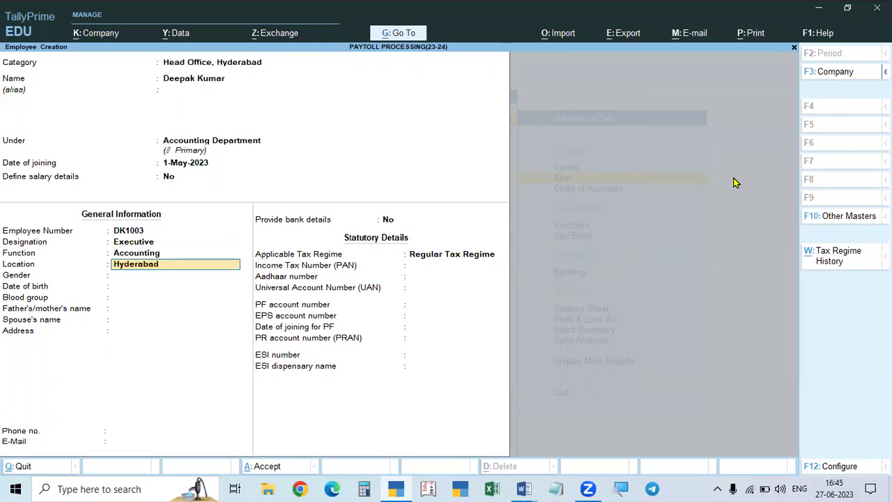
key(Return)
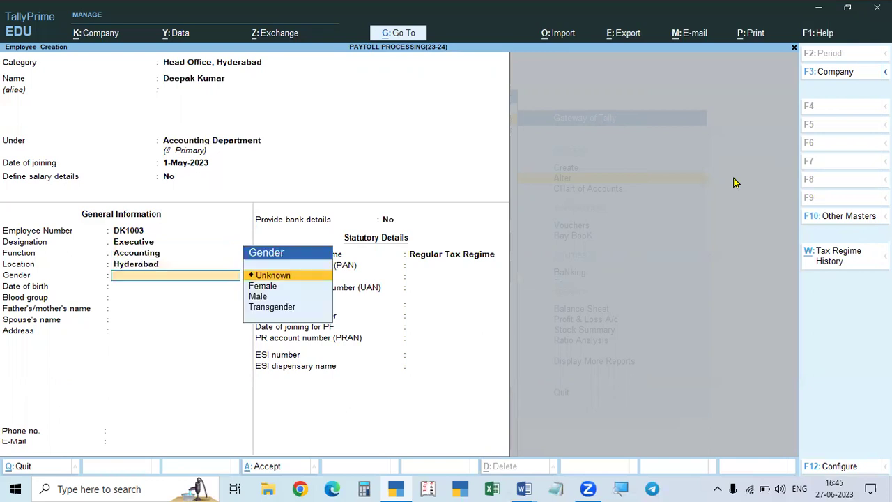
text(M)
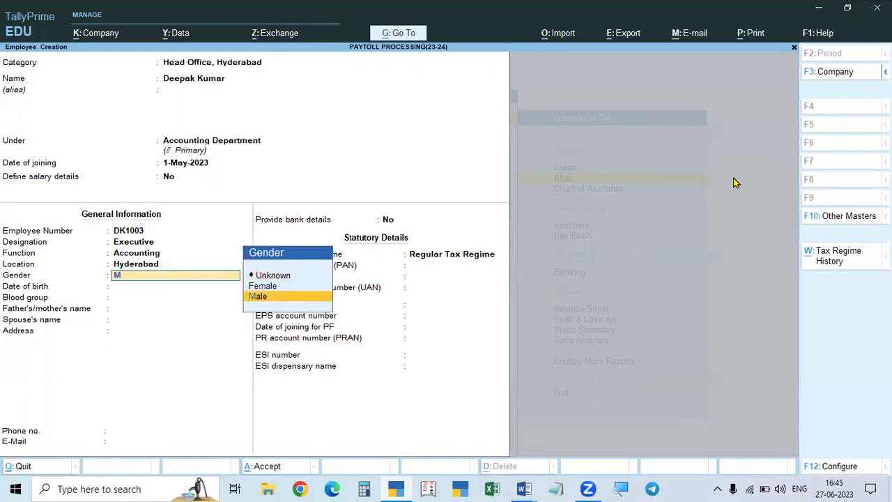
key(Return)
Step: Set the date of birth to 2-Jun-1995 and blood group A1 Negative
key(alt+Tab)
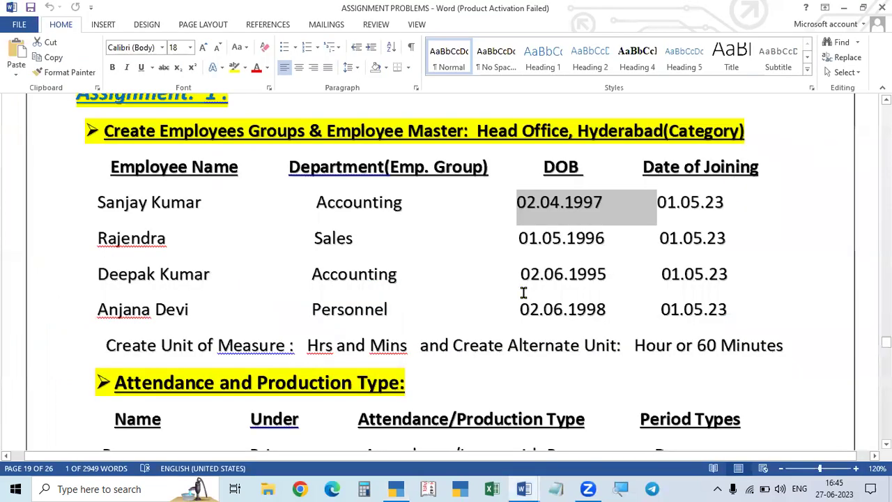
key(alt+Tab)
key(alt+Tab)
key(alt+Tab)
text(2.6.95)
key(Return)
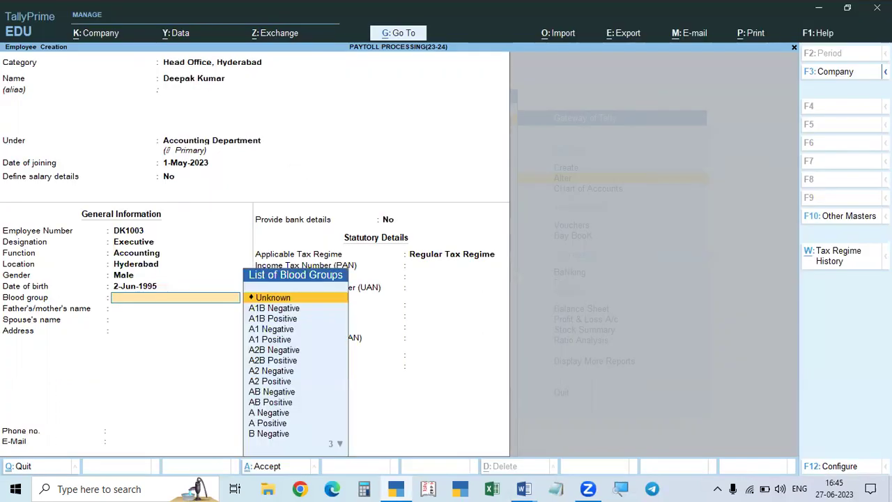
key(Down)
key(Down)
key(Down)
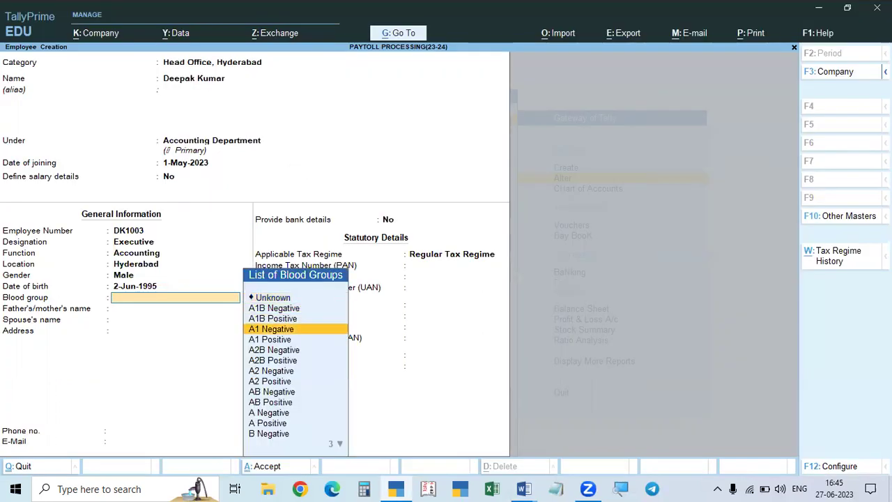
key(Return)
Step: Fill in the parent's and spouse's names and three address lines
text(Xxx)
key(Return)
text(Sdd)
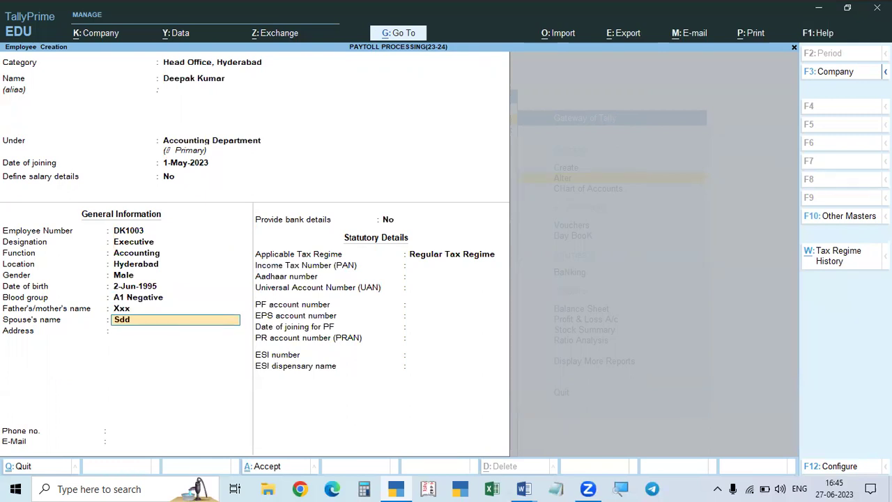
key(Return)
text(1)
key(Return)
text(2)
key(Return)
text(3)
key(Return)
key(Return)
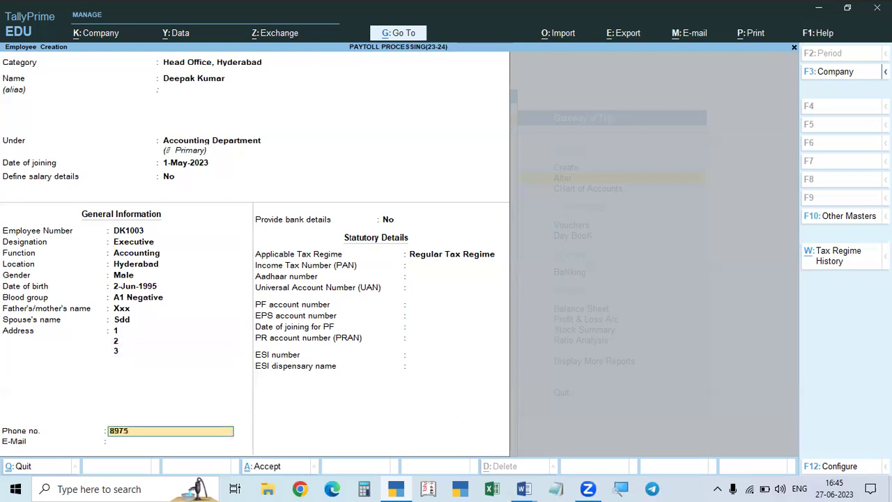
Step: Enter the employee's phone number, e-mail address, and bank account number
key(Return)
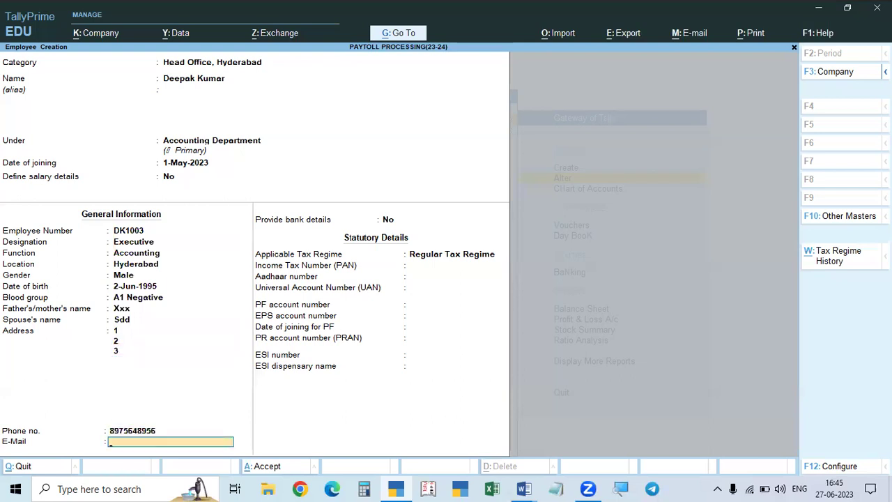
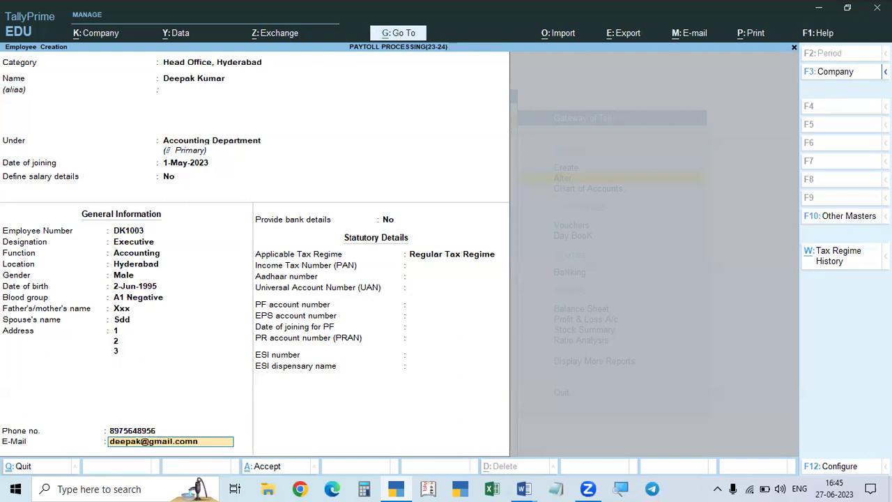
key(Return)
text(y)
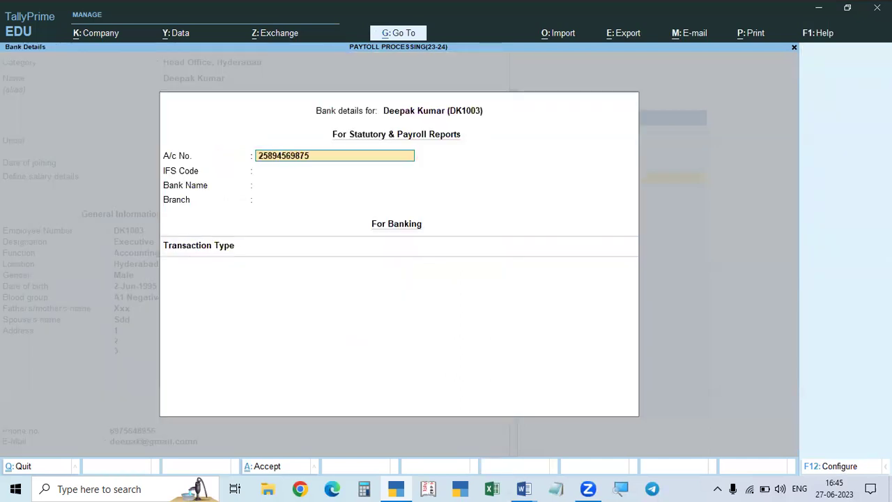
Step: Enter the IFS code, bank name State Bank of India, and Ameerpet branch
key(Return)
text(SBIN)
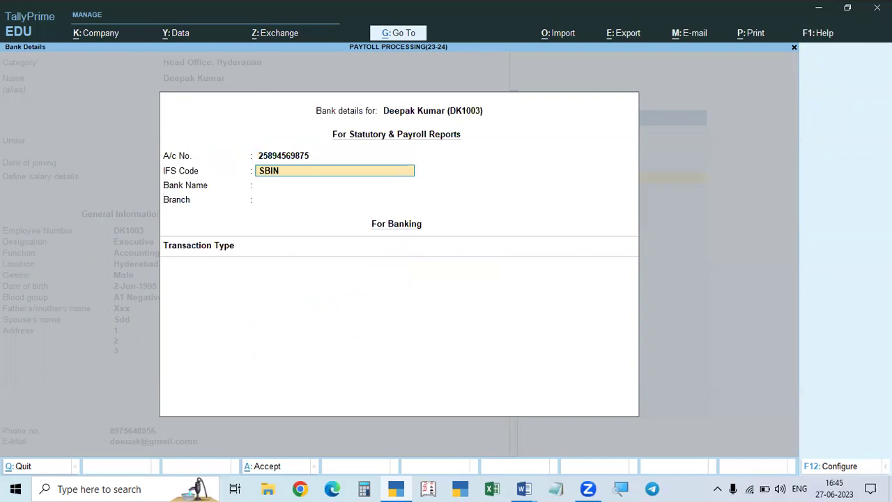
text(0006589)
key(Return)
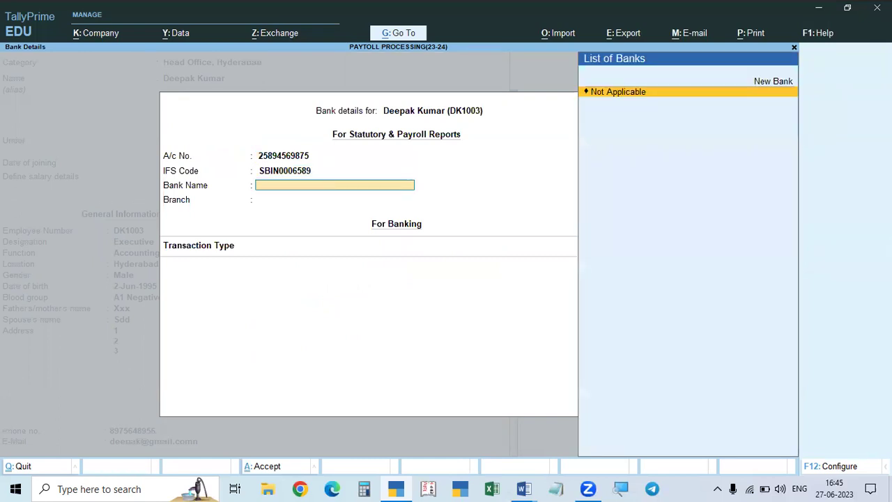
text(Stt)
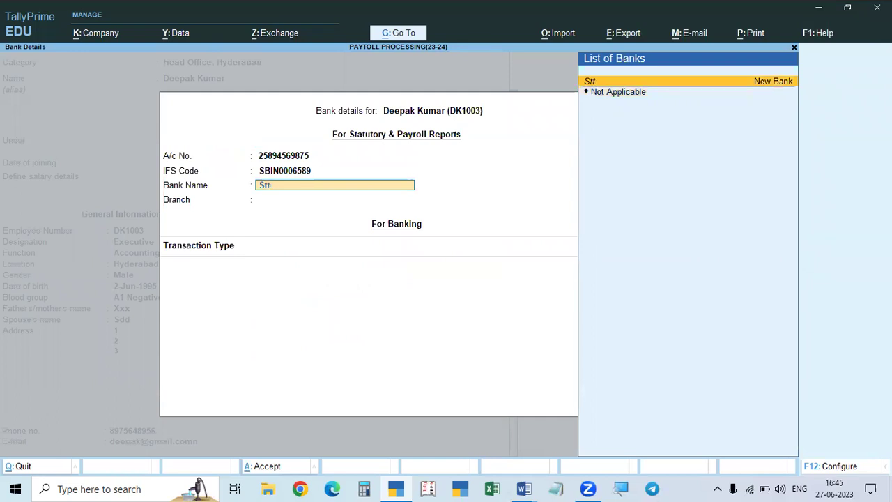
text(ate Bank of india)
key(Return)
key(Return)
text(Ameerpet)
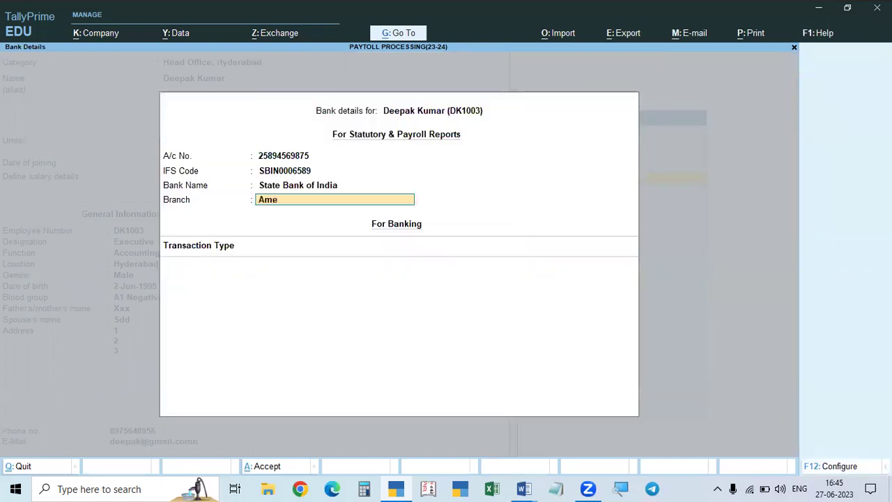
key(Return)
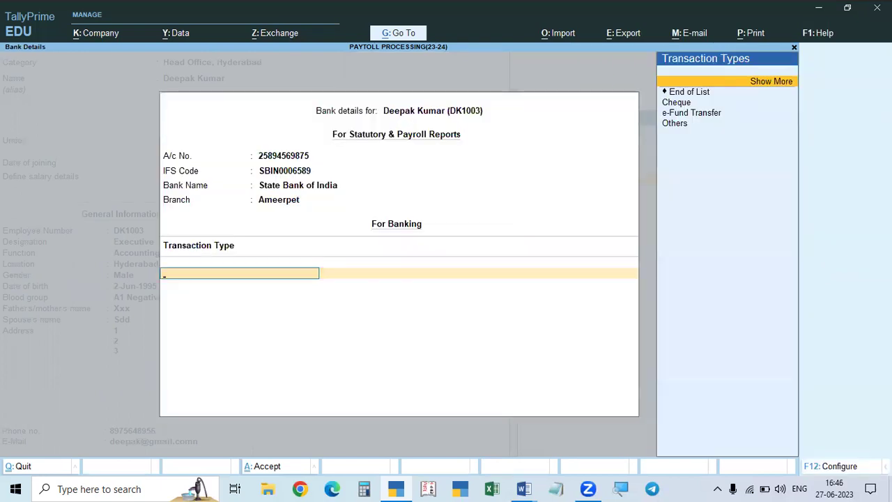
Step: Choose e-Fund Transfer as the transaction type and save the employee record
key(Down)
key(Down)
key(Down)
key(Return)
key(Return)
key(Return)
key(ctrl+a)
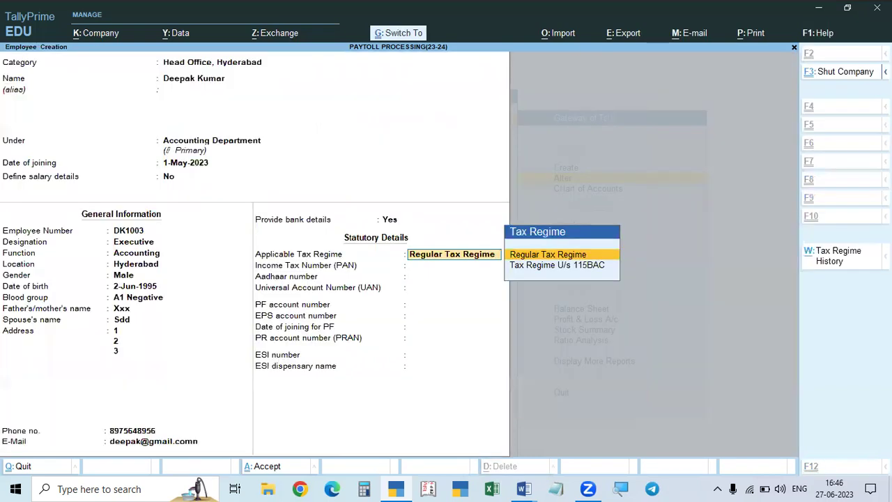
key(Return)
key(Return)
key(Return)
key(Return)
key(Return)
key(Return)
key(Return)
key(Return)
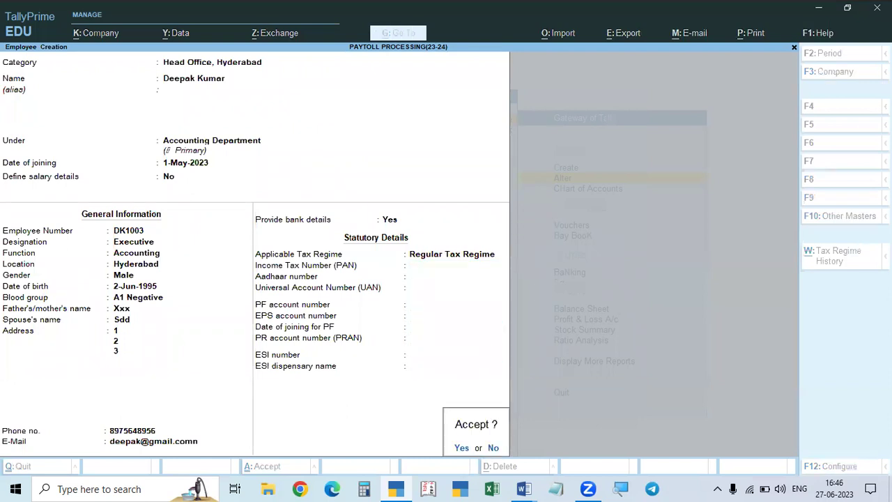
key(Return)
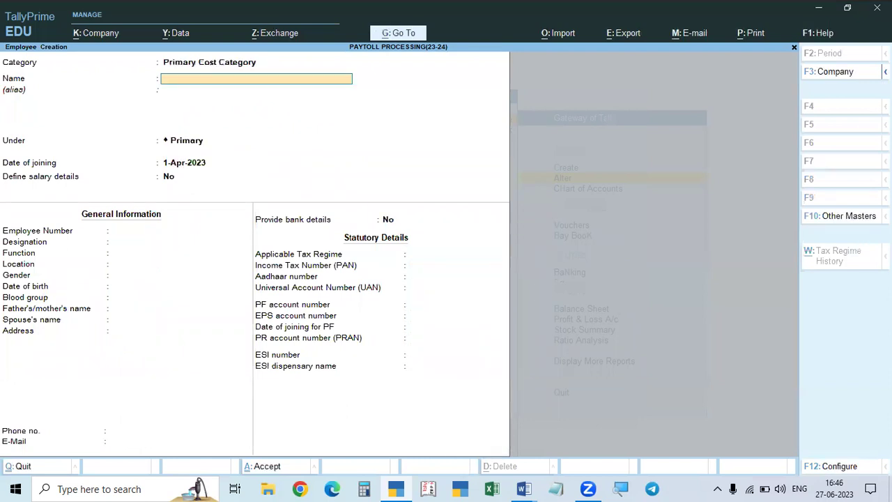
Step: Create an employee in Head Office, Hyderabad under Personnel Department, joining 1-May-2023
key(alt+Tab)
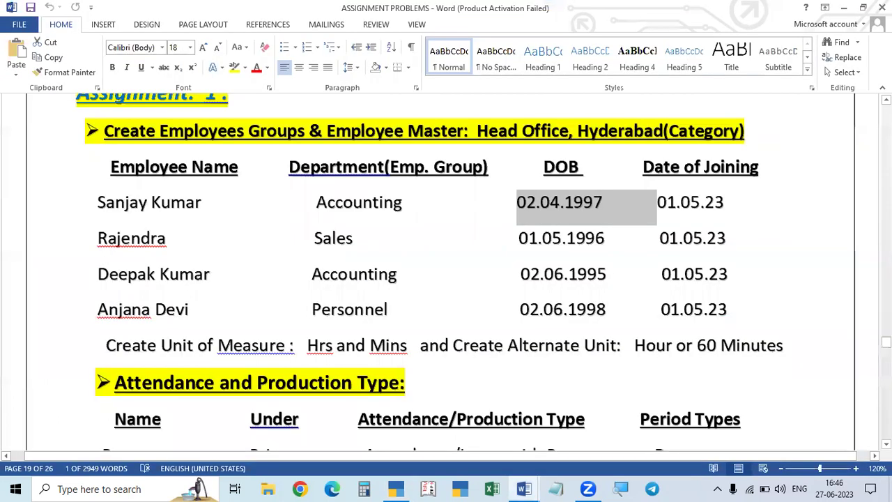
key(alt+Tab)
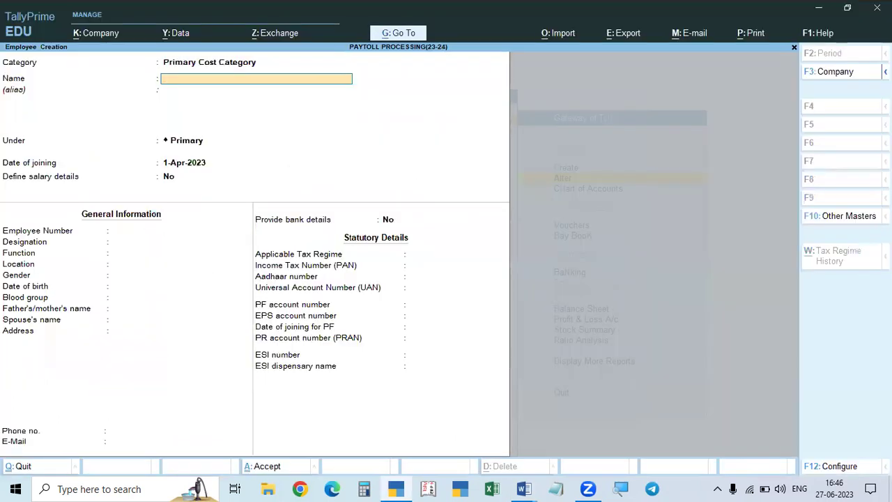
key(BackSpace)
text(H)
key(Return)
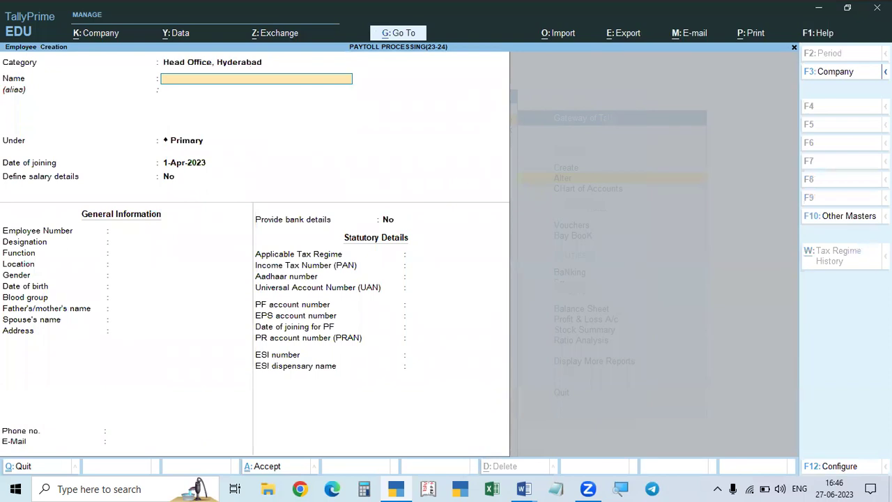
key(Return)
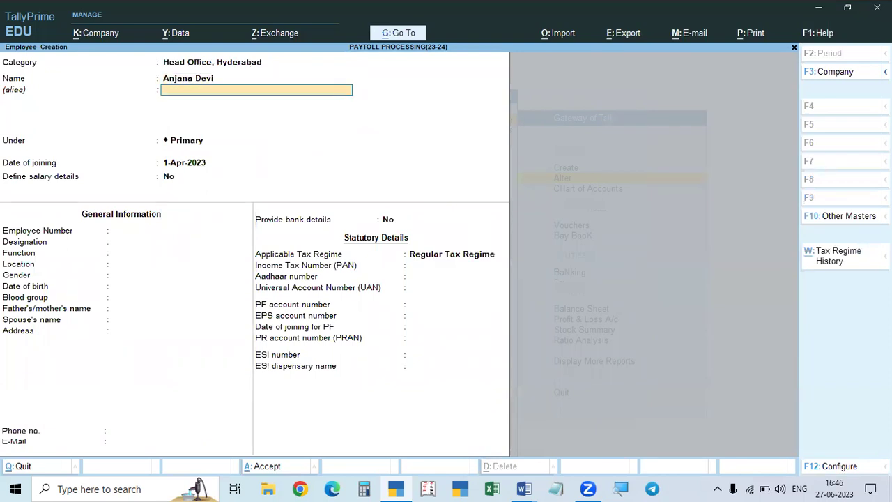
key(Return)
text(P)
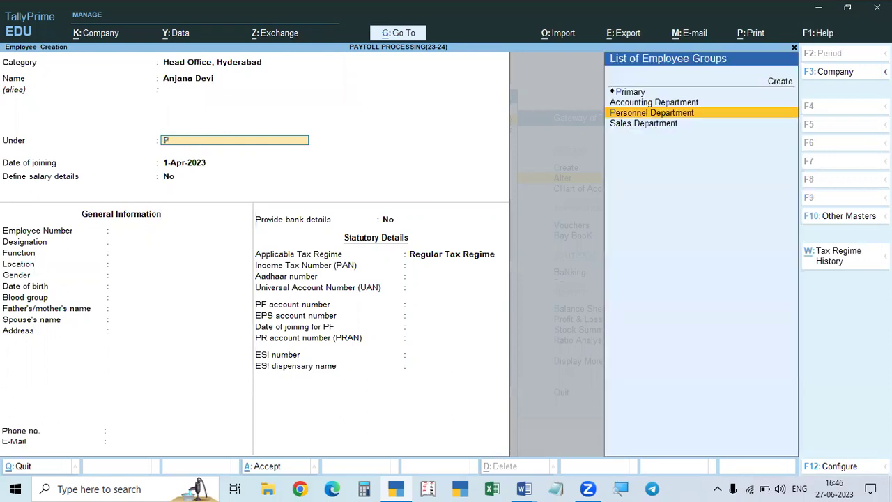
key(Return)
text(1.5.23)
key(Return)
Step: Enter the employee number, designation Manager, function Staffing, location Hyderabad, and gender Female
key(Return)
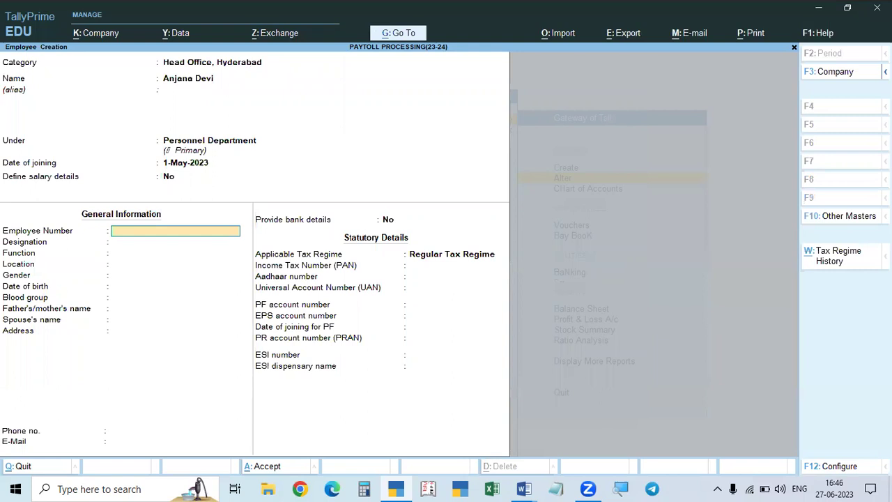
text(AD1004)
key(Return)
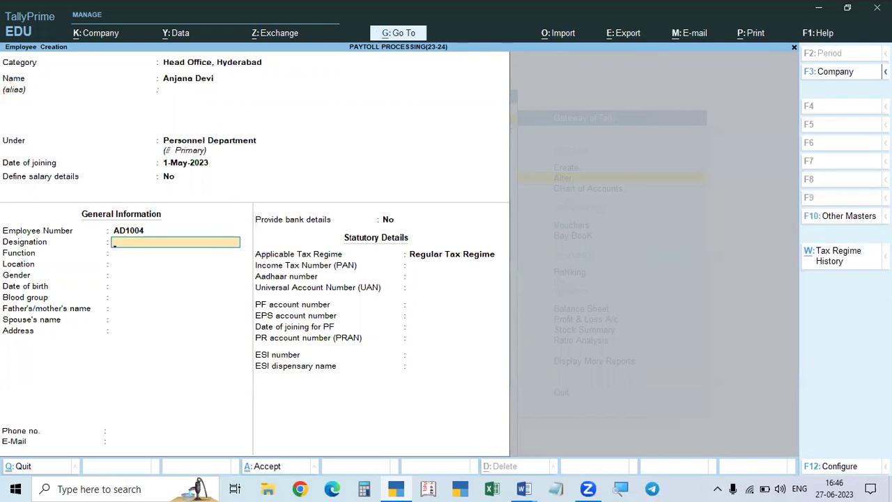
text(Managaer)
key(BackSpace)
key(BackSpace)
text(r)
key(Return)
text(Staffing)
key(Return)
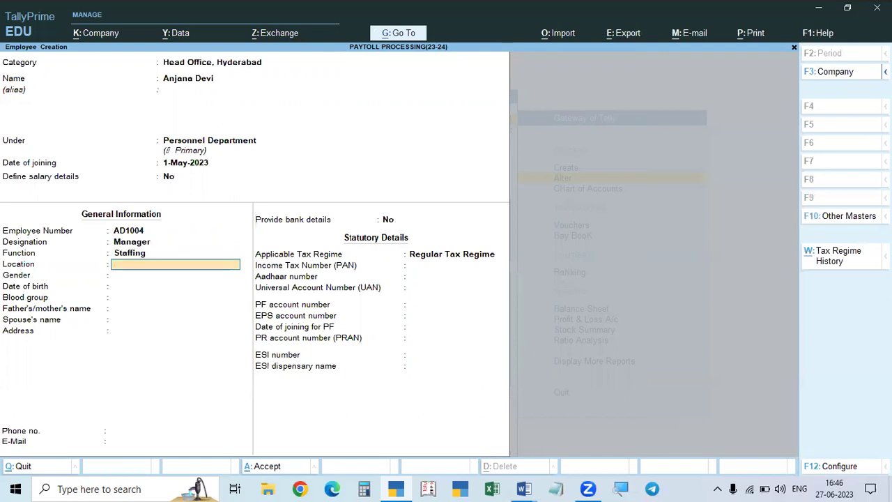
text(Hyderabad)
key(Return)
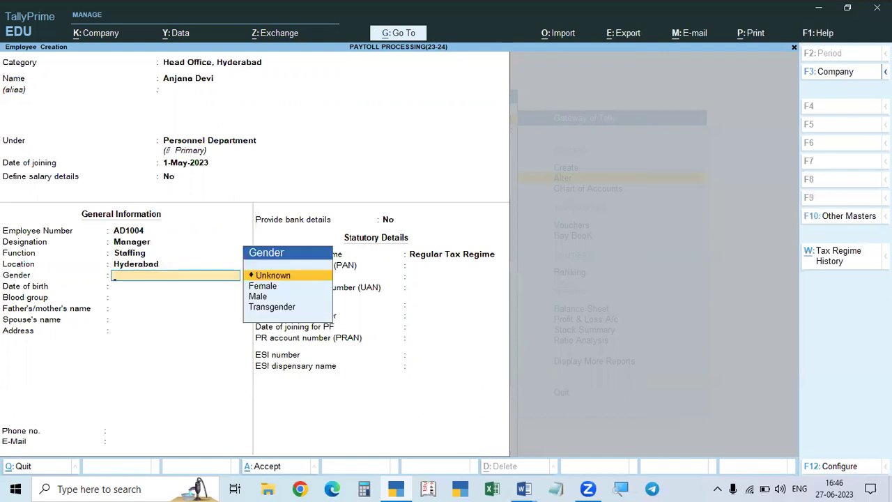
text(G)
key(BackSpace)
text(F)
key(Return)
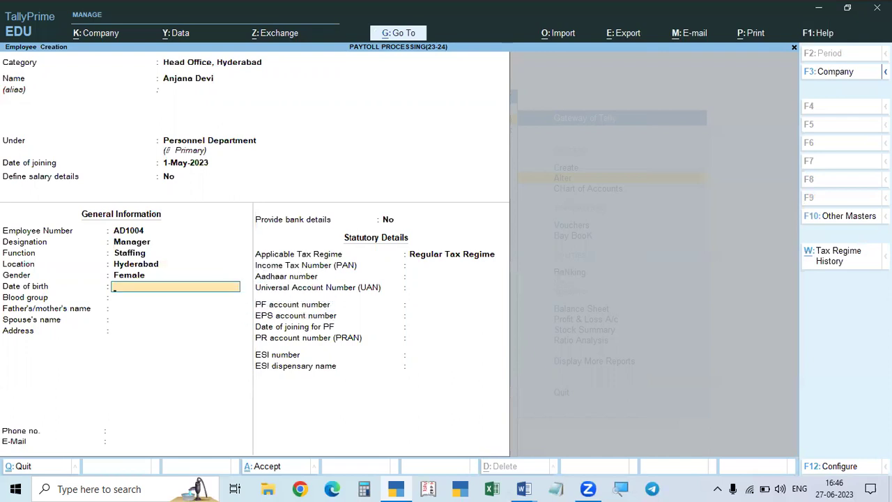
Step: Set the date of birth to 2-Jun-1998 and blood group B Positive
key(alt+Tab)
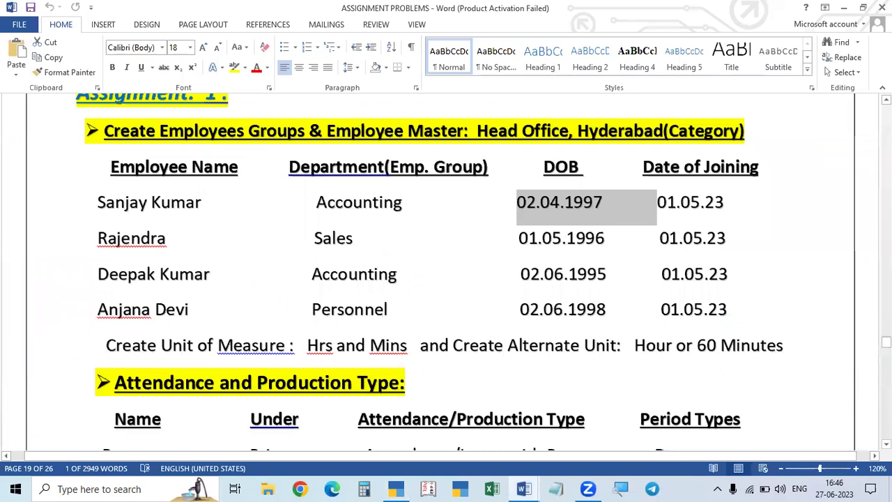
key(alt+Tab)
text(2.6.98)
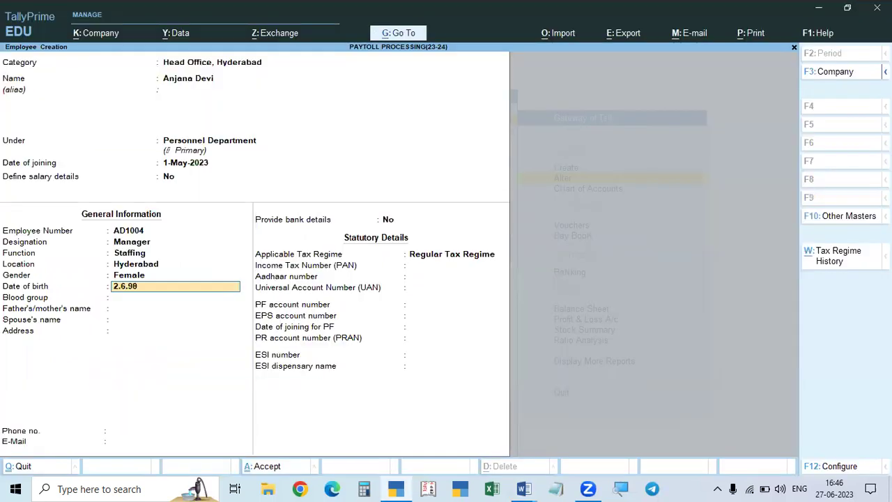
key(Return)
key(Down)
key(Down)
key(Down)
key(Down)
key(Down)
key(Down)
key(Down)
key(Down)
key(Down)
key(Down)
key(Down)
key(Down)
key(Down)
key(Down)
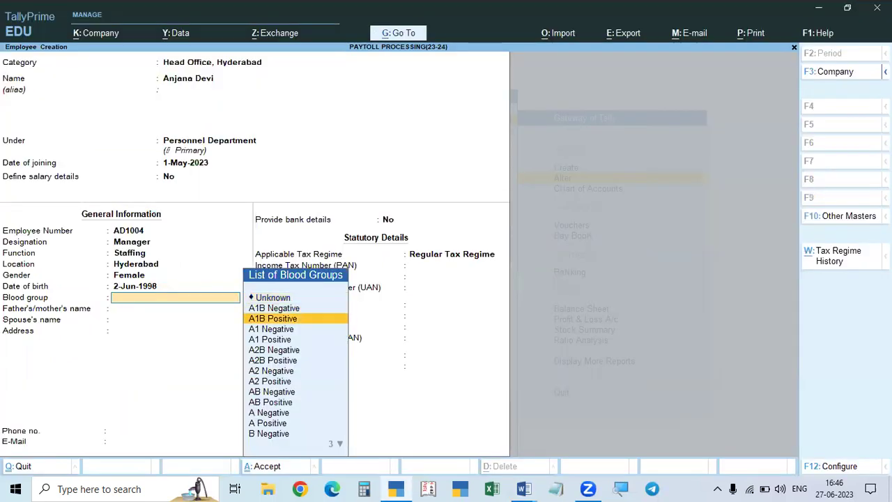
key(Return)
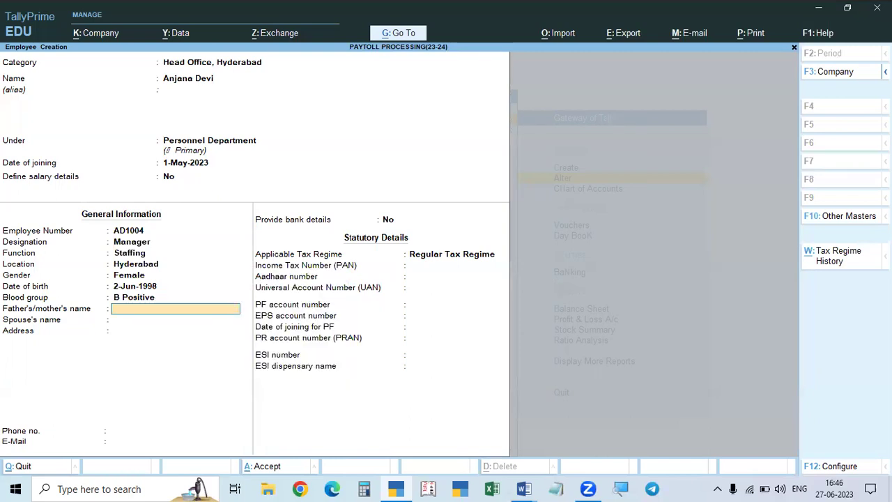
Step: Fill in the parent's and spouse's names and three address lines
text(Ff)
key(Return)
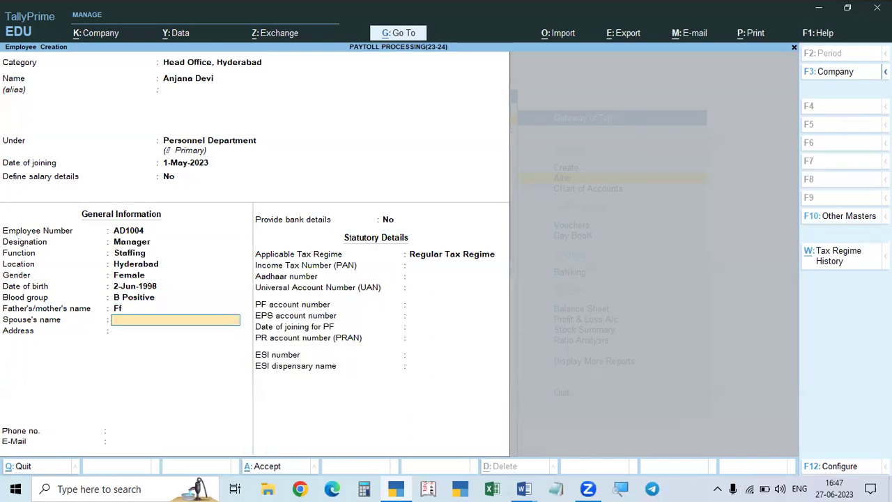
key(BackSpace)
key(BackSpace)
key(Return)
text(S)
key(Return)
text(1)
key(Return)
text(2)
key(Return)
text(3)
key(Return)
Step: Enter the employee's phone number and e-mail address
key(Return)
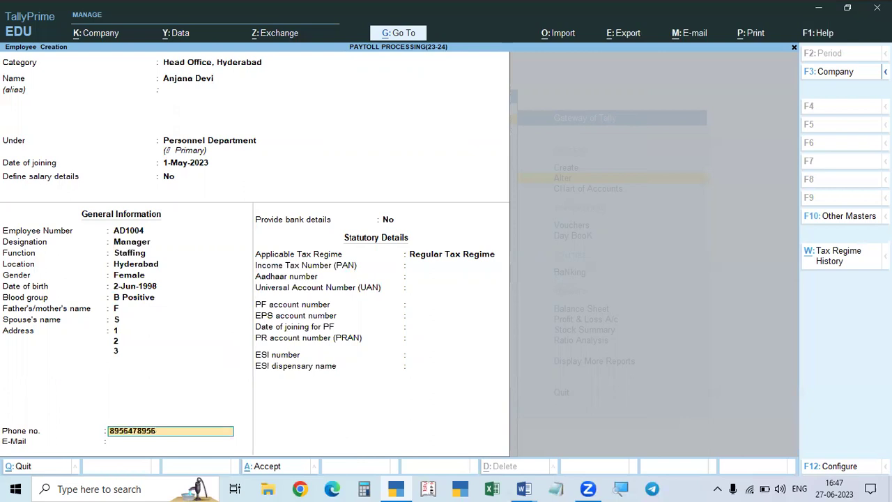
key(Return)
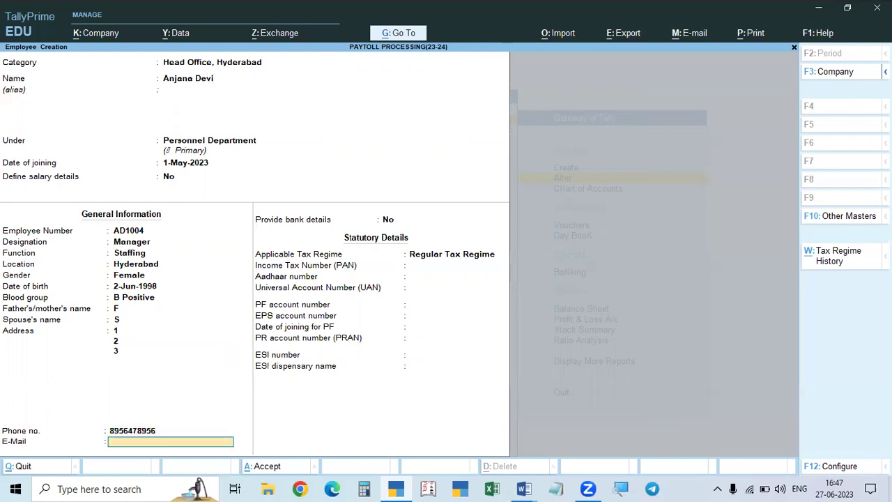
key(Return)
Step: Turn on bank details and enter the employee's account number and IFS code SBIN0005648
text(y)
key(Return)
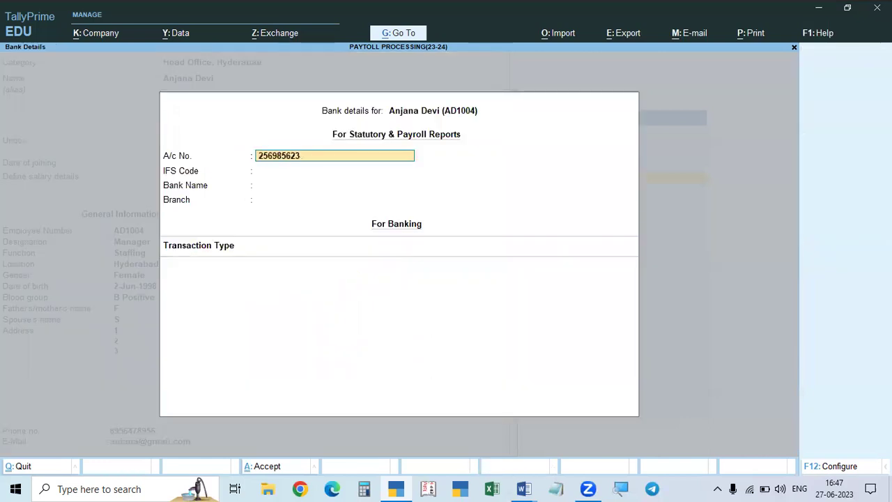
key(Return)
text(SBIN0005648)
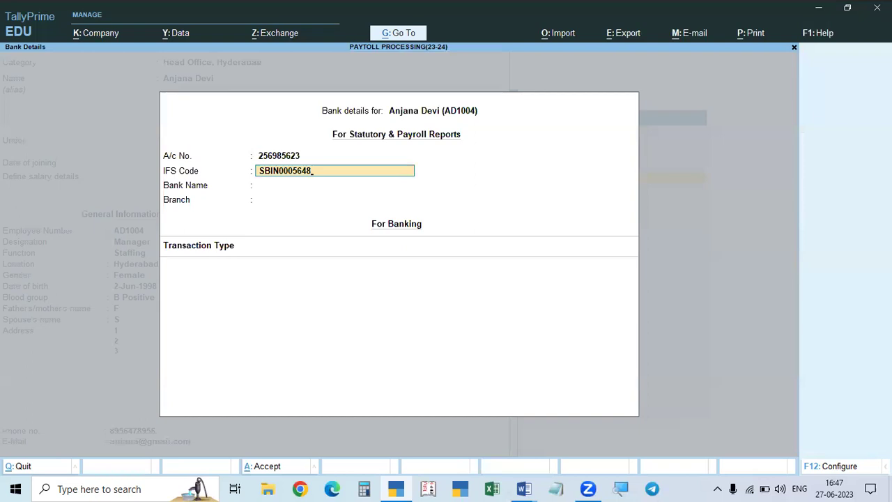
key(Return)
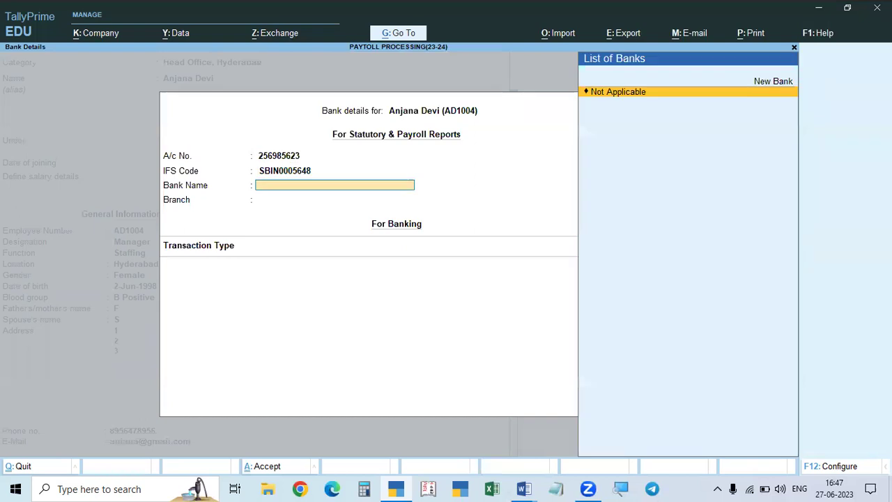
Step: Set the bank to State Bank of India, branch BHEL, with Cheque as transaction type
text(State)
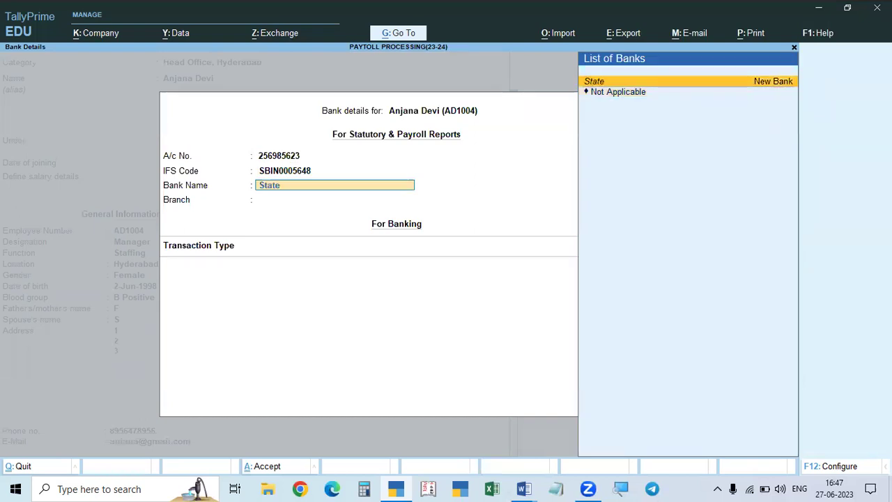
text( Bank of Ndia)
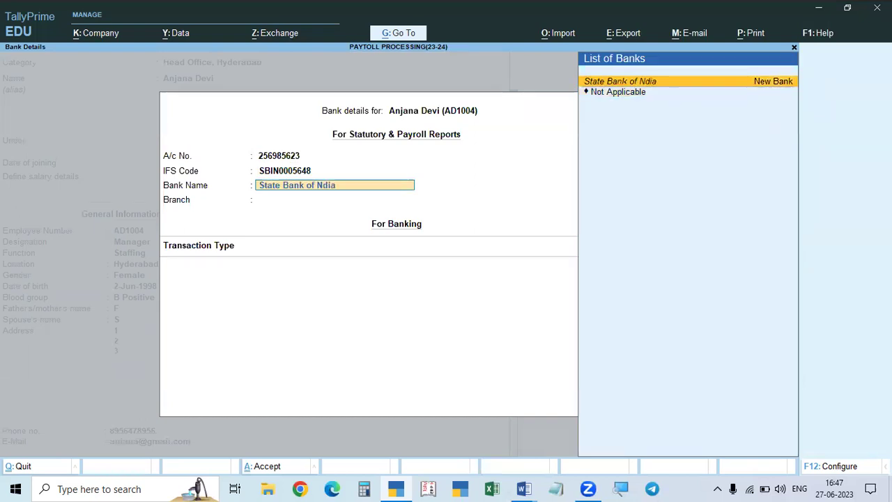
key(BackSpace)
key(BackSpace)
key(BackSpace)
key(BackSpace)
text(india)
key(Return)
key(Return)
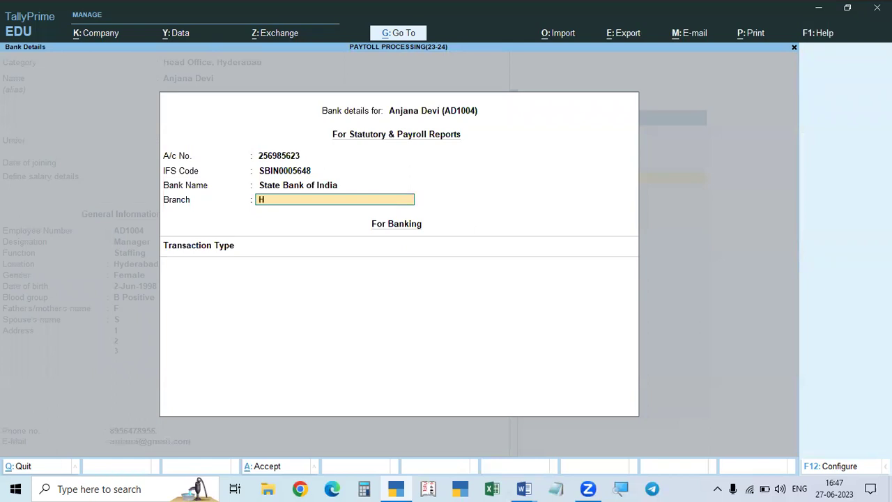
text(BHRL)
key(BackSpace)
text(+E+++)
key(BackSpace)
key(BackSpace)
key(BackSpace)
key(BackSpace)
key(BackSpace)
key(BackSpace)
text(EL)
key(Return)
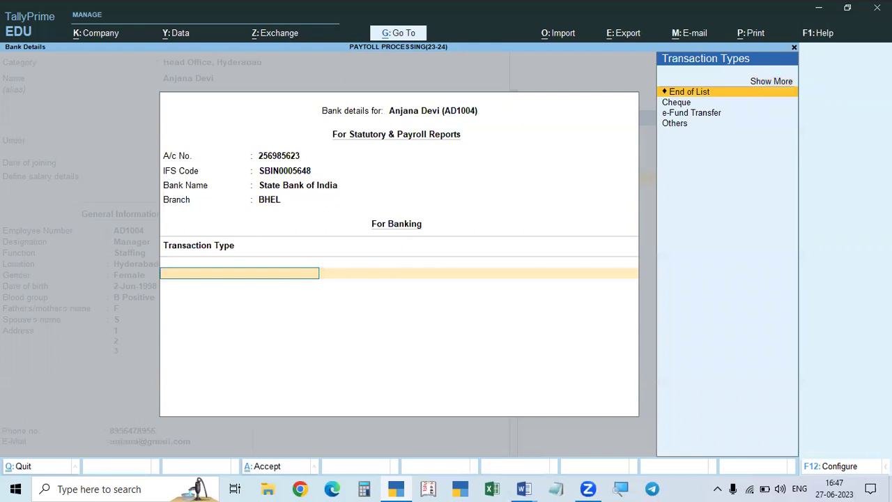
key(Down)
key(Return)
key(Return)
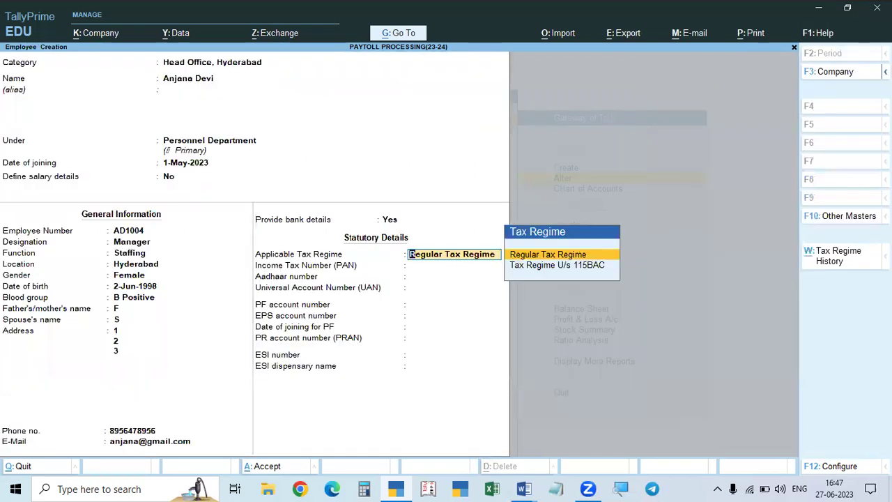
key(BackSpace)
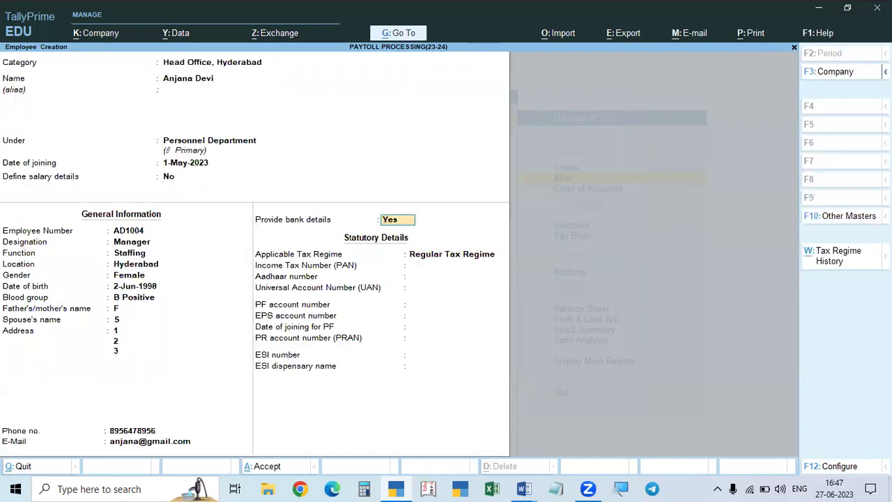
Step: Reopen the bank details, pick State Bank of India and change the transaction type to e-Fund Transfer
key(Return)
key(Return)
key(Return)
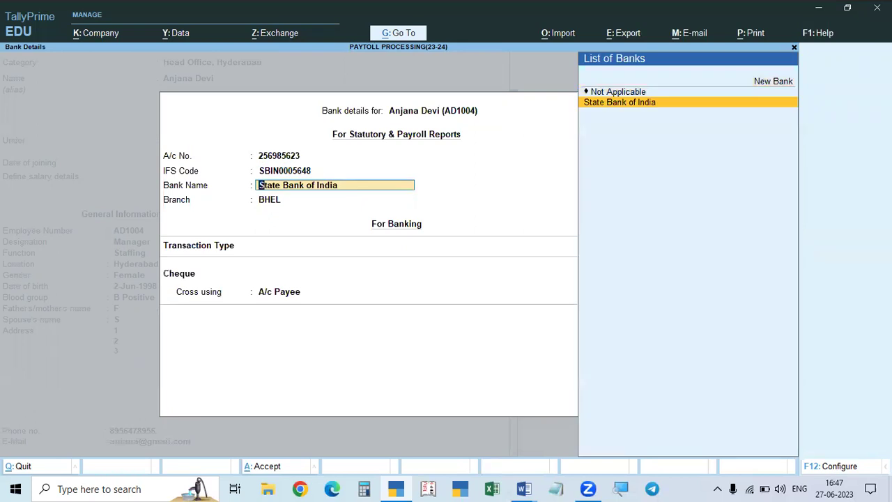
key(BackSpace)
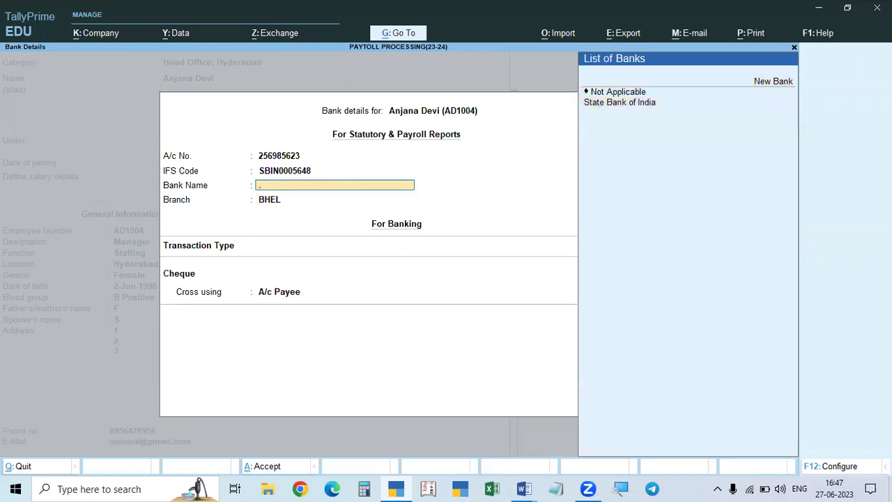
key(Down)
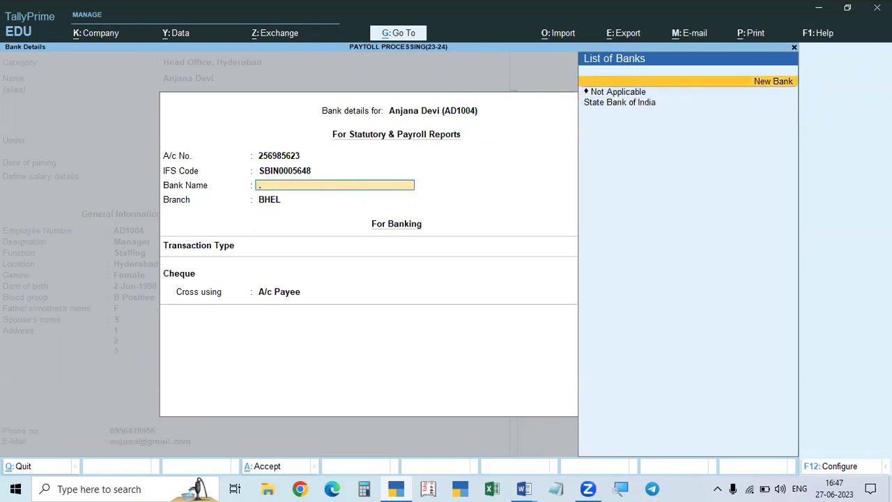
key(Down)
key(Return)
key(Return)
key(Down)
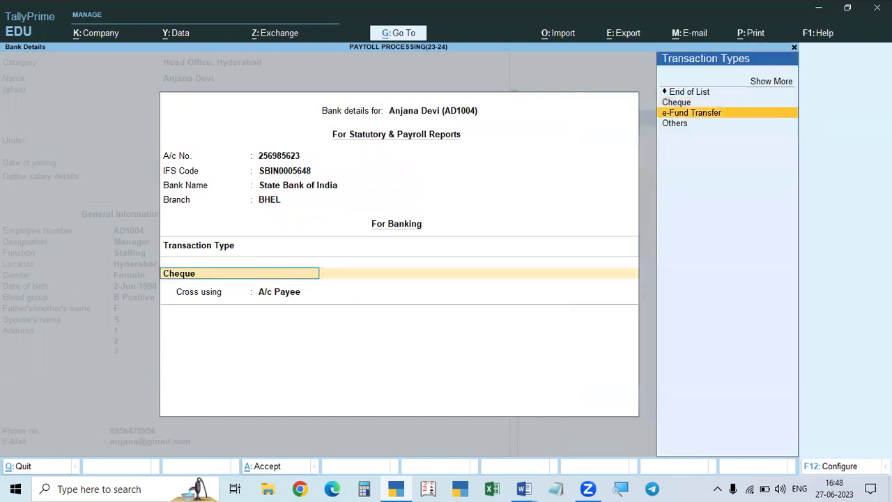
key(Return)
key(Return)
key(Return)
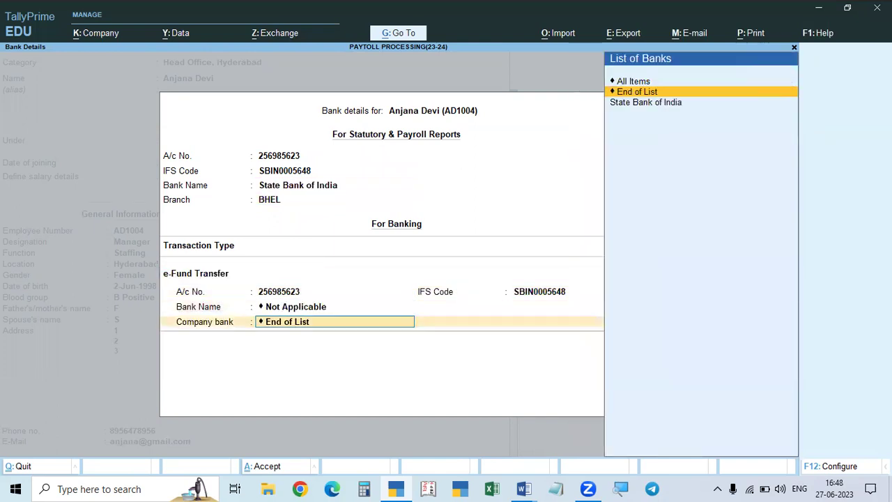
key(BackSpace)
key(Return)
key(Down)
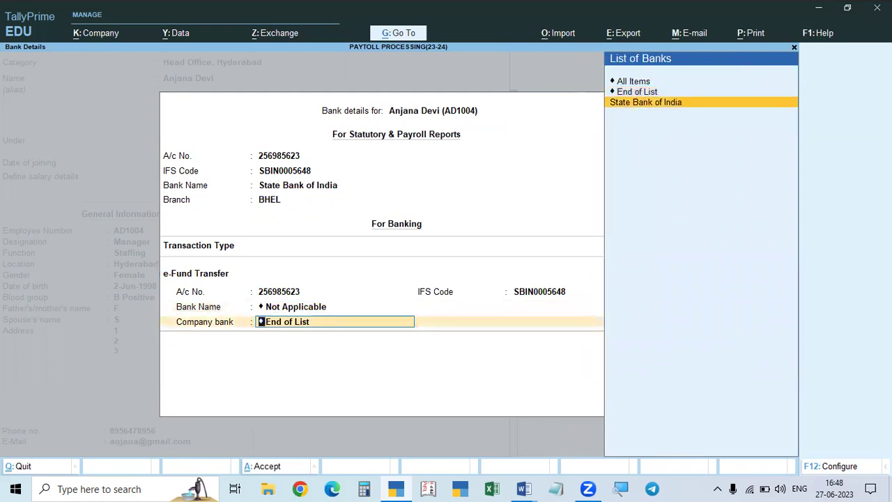
key(Up)
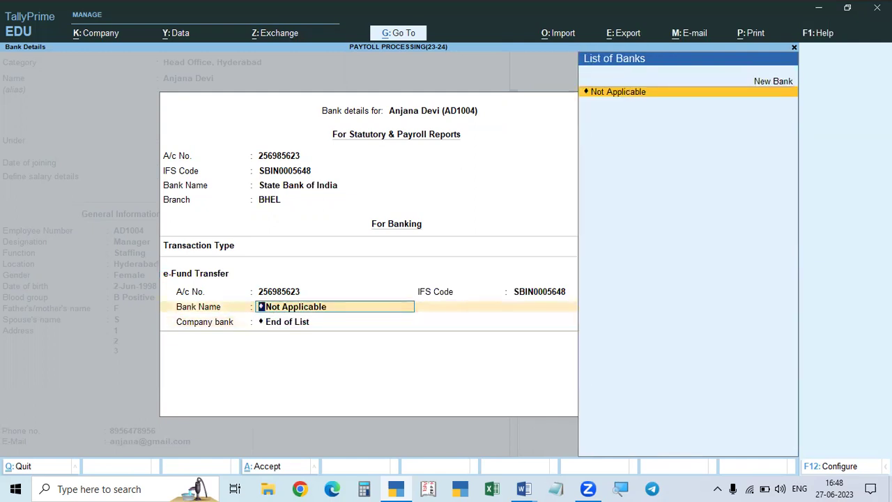
Step: Enter State Bank of India as the e-transfer bank name and save the employee record
text(State Bank of Nd)
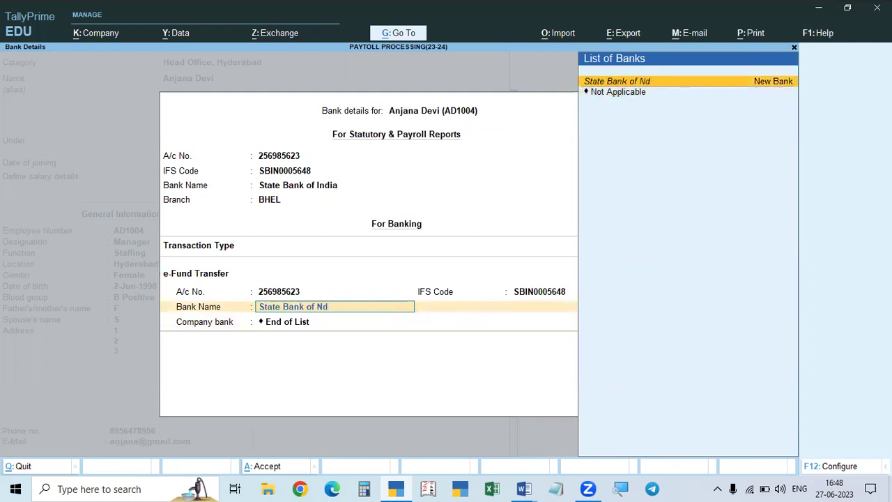
text(ia]]]])
key(BackSpace)
key(BackSpace)
key(BackSpace)
key(BackSpace)
key(BackSpace)
key(BackSpace)
key(BackSpace)
key(BackSpace)
key(BackSpace)
text(India)
key(Return)
key(Return)
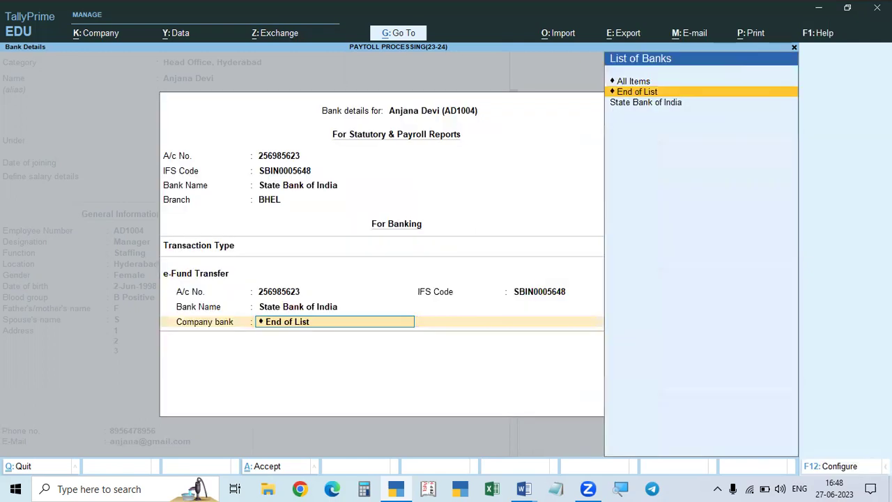
key(Return)
key(Return)
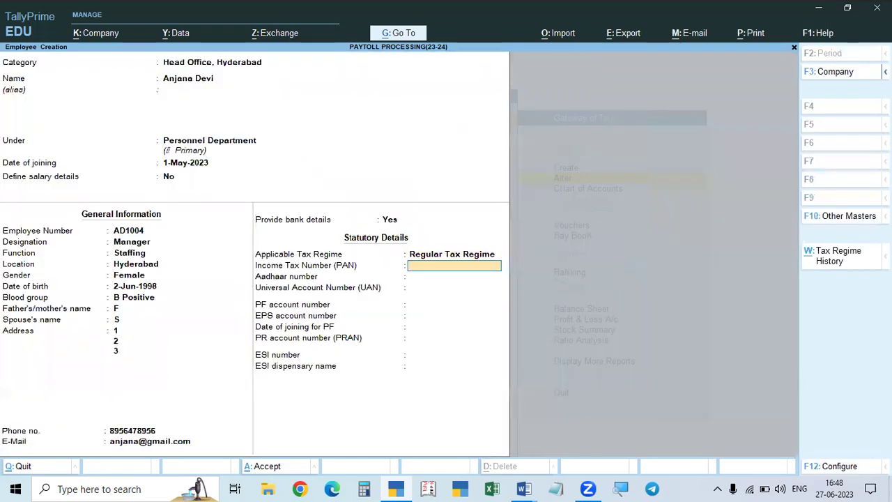
key(Return)
key(Return)
key(Return)
key(Return)
key(Return)
key(Return)
key(Return)
key(Return)
key(Return)
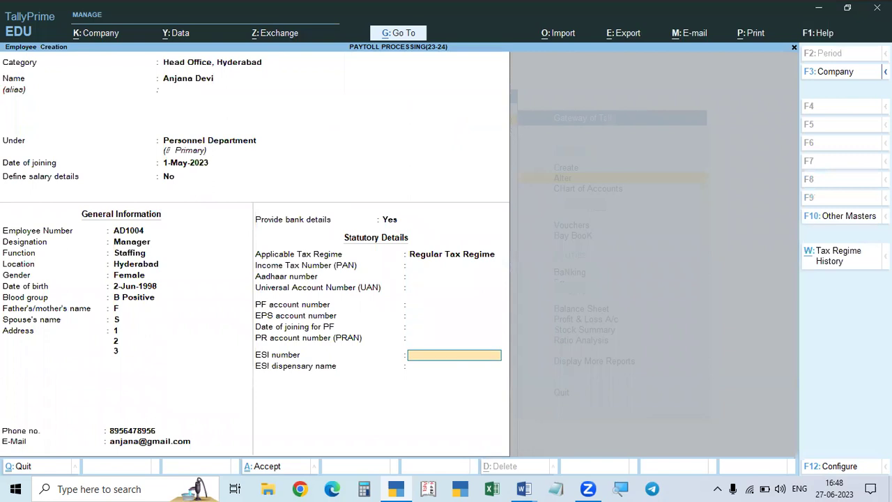
key(y)
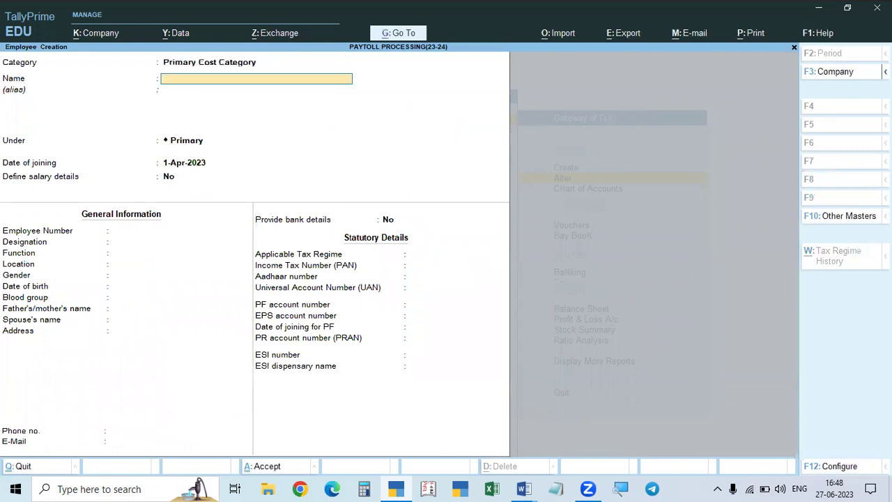
key(alt+Tab)
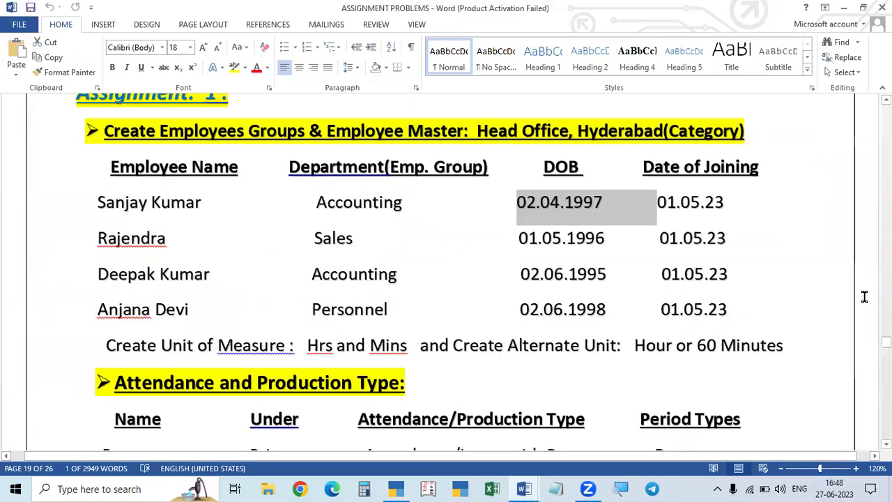
Step: Highlight the Step-4 Create Units (Work) line in the Word notes
key(alt+Tab)
key(alt+Tab)
key(alt+Tab)
key(alt+Tab)
key(alt+Tab)
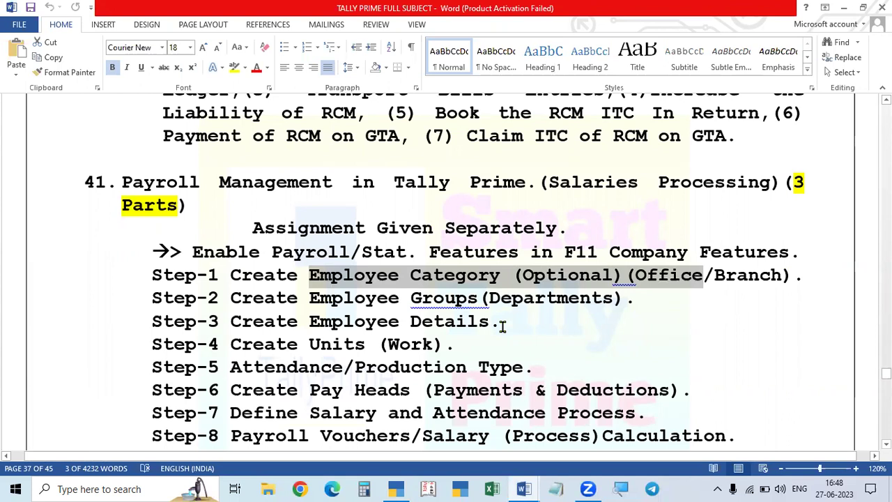
drag(230, 344, 500, 337)
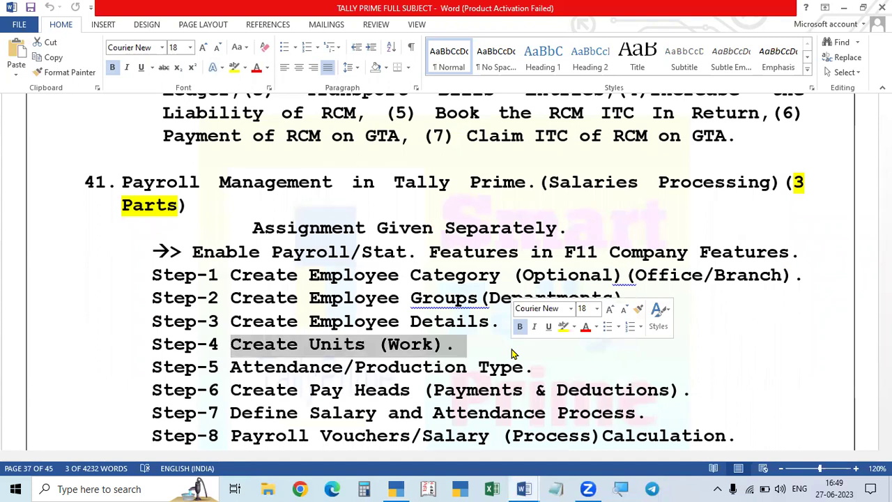
key(alt+Tab)
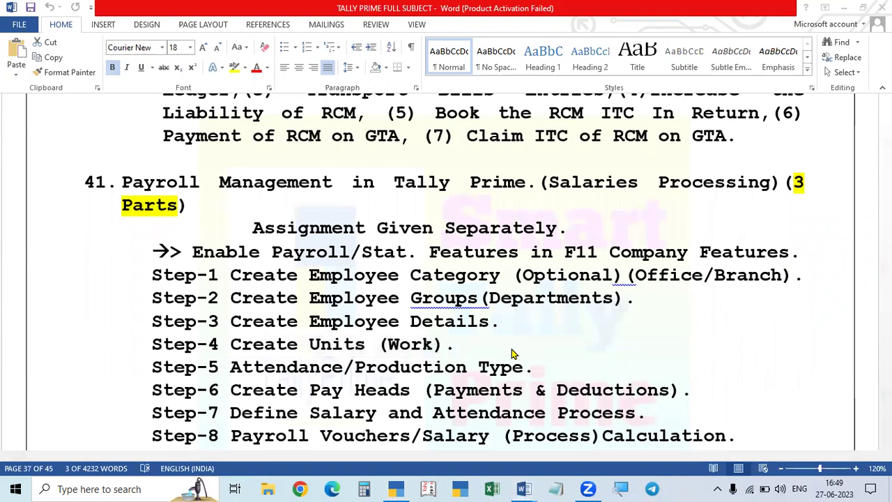
key(alt+Tab)
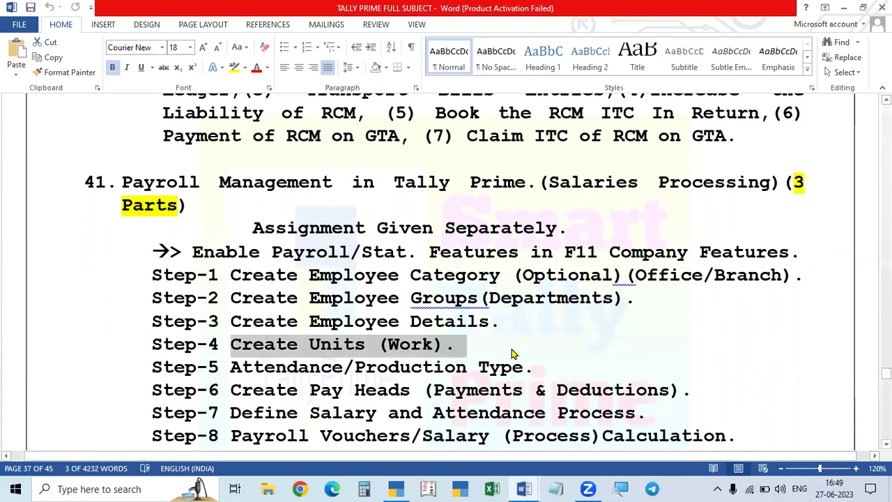
Step: Back in TallyPrime, open the Alter list of masters and move to Units (Work)
key(alt+Tab)
key(alt+Tab)
key(alt+Tab)
key(Escape)
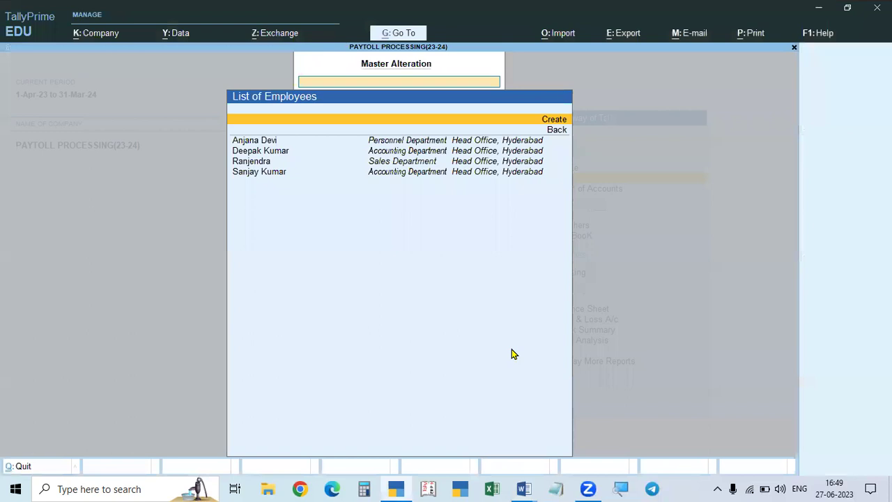
key(Escape)
key(Return)
key(Down)
key(Down)
key(Down)
key(Down)
key(Down)
key(Down)
key(Down)
key(Down)
key(Down)
key(Down)
key(Down)
key(Down)
key(Down)
key(Down)
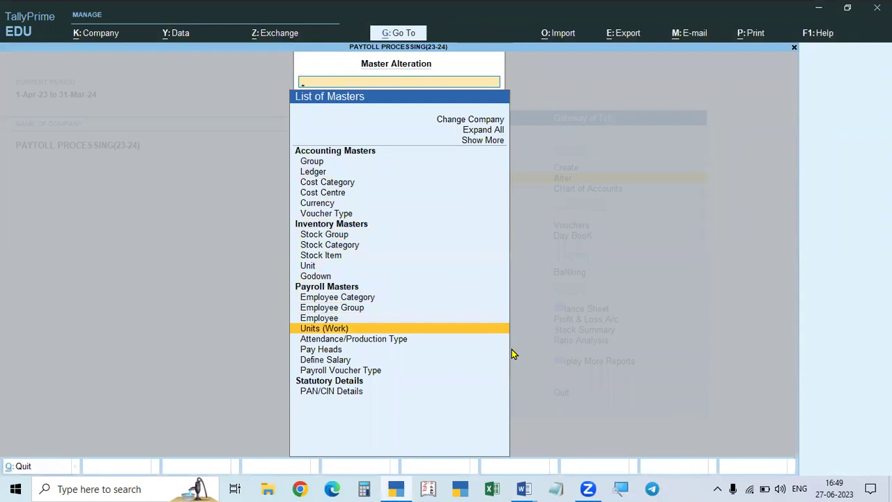
Step: Create a simple work unit with symbol Hrs and formal name Hours
key(Return)
key(Return)
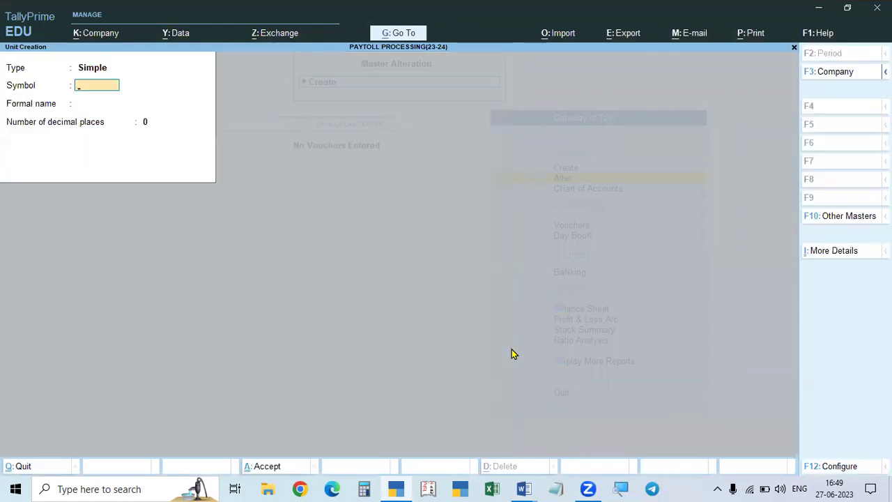
text(hrs)
key(BackSpace)
text(Hrs)
key(Return)
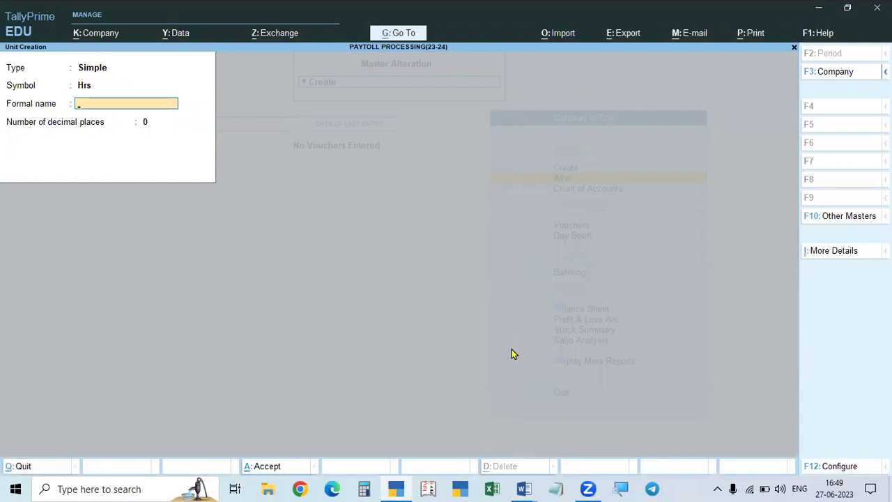
text(Hours)
key(Return)
key(Return)
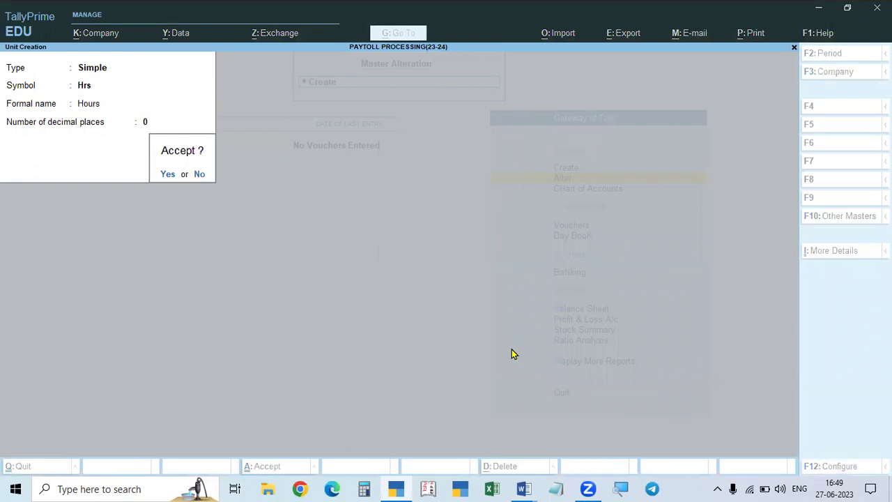
Step: Enter a second unit with symbol Mins and formal name Minutes
text(mi)
key(BackSpace)
key(BackSpace)
text(Mins)
key(Return)
text(Minutes)
key(Return)
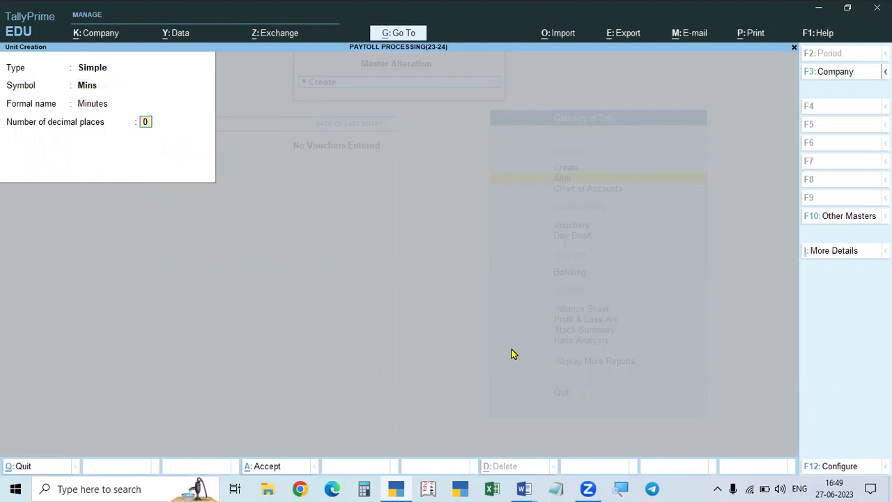
key(Return)
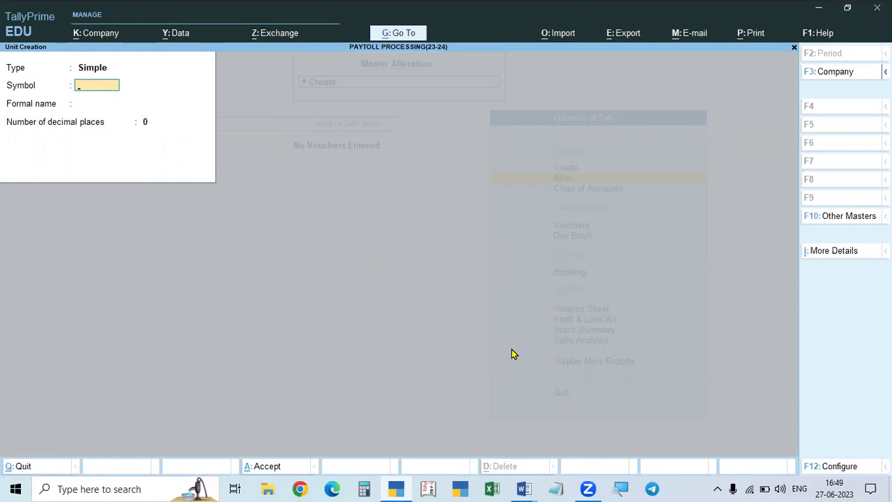
Step: Make the unit Compound: first unit Hrs, conversion 60, second unit Mins, and save it
key(BackSpace)
key(Up)
key(Return)
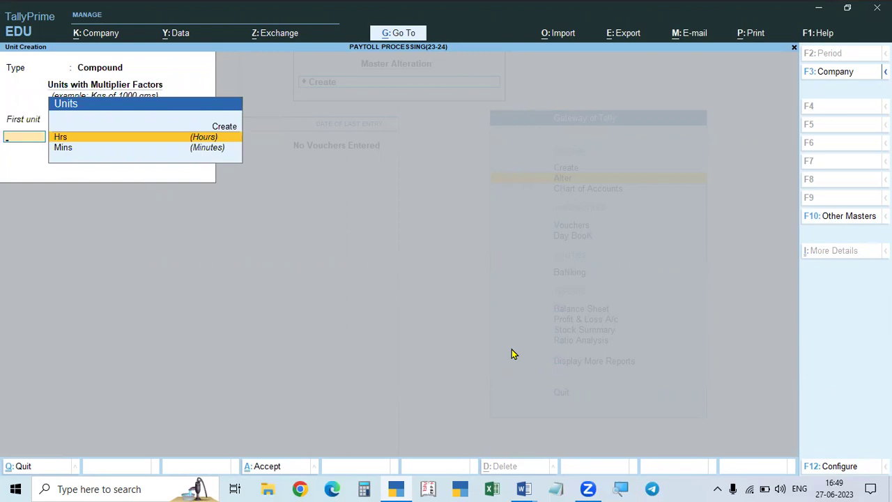
key(Return)
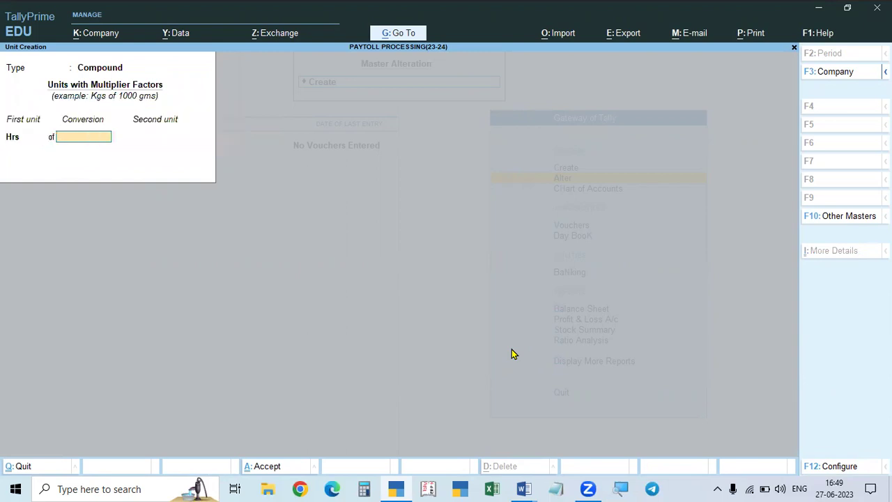
text(60)
key(Return)
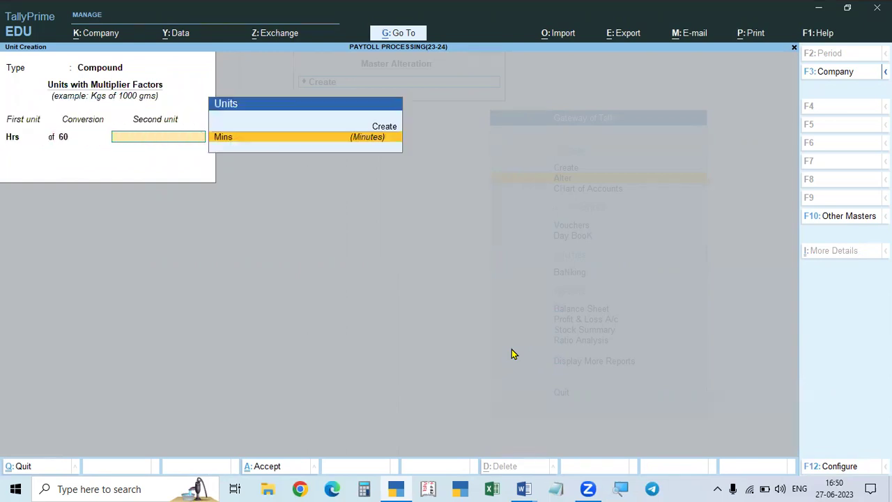
key(Return)
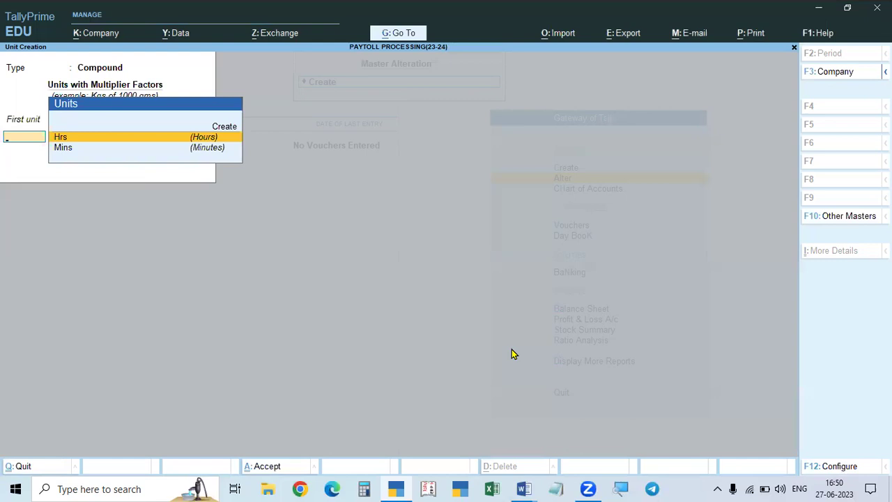
key(Escape)
key(alt+Tab)
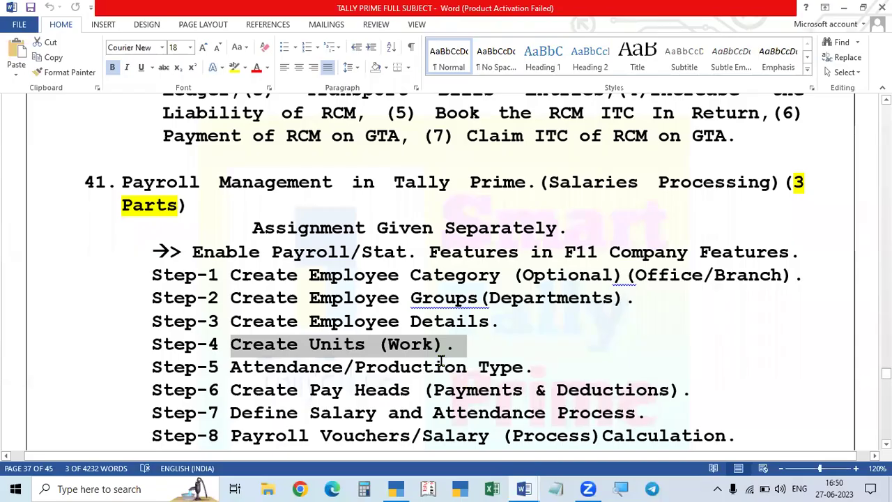
Step: Highlight Step-5 Attendance/Production Type in the Word notes and return to TallyPrime
drag(230, 367, 571, 368)
key(alt+Tab)
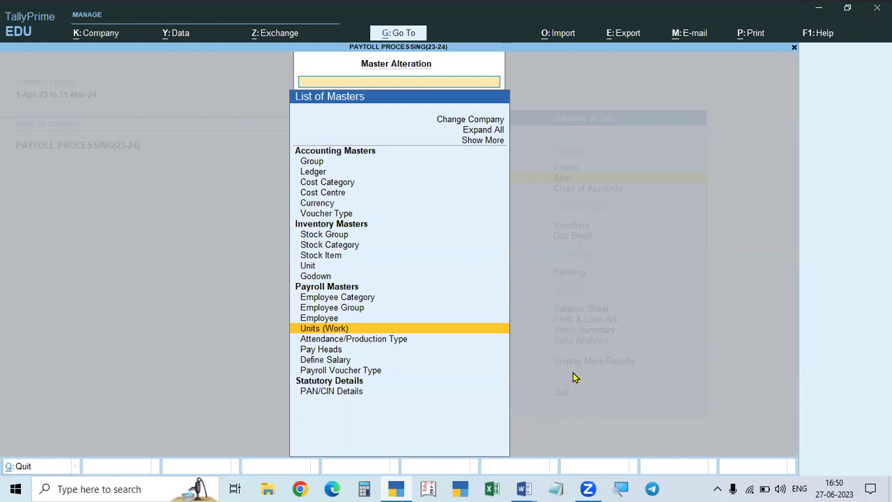
Step: Create the attendance type Present as Attendance / Leave with Pay
key(Down)
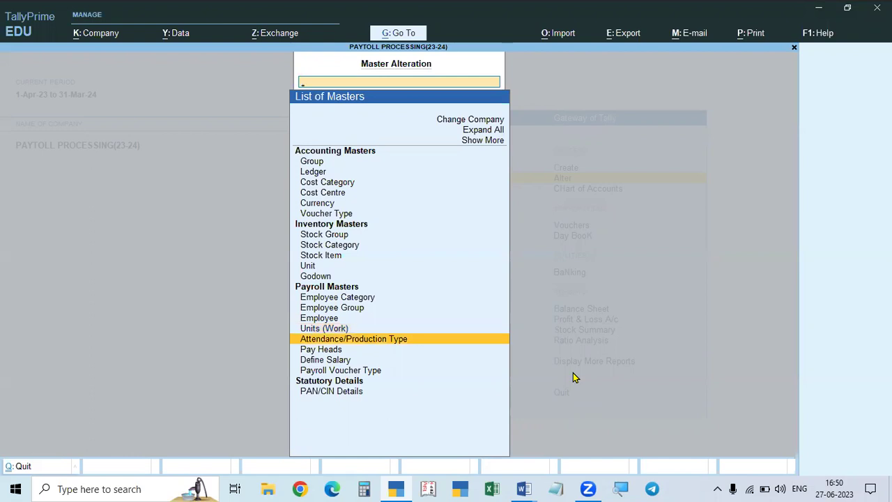
key(Return)
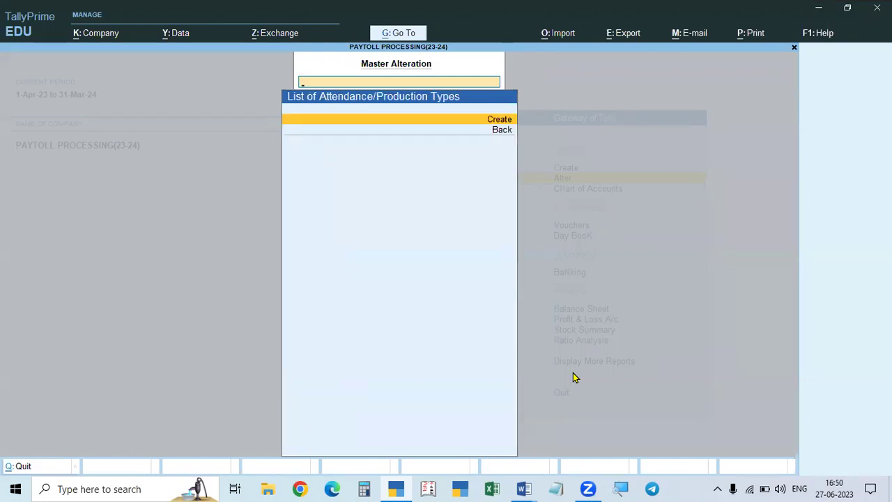
key(Return)
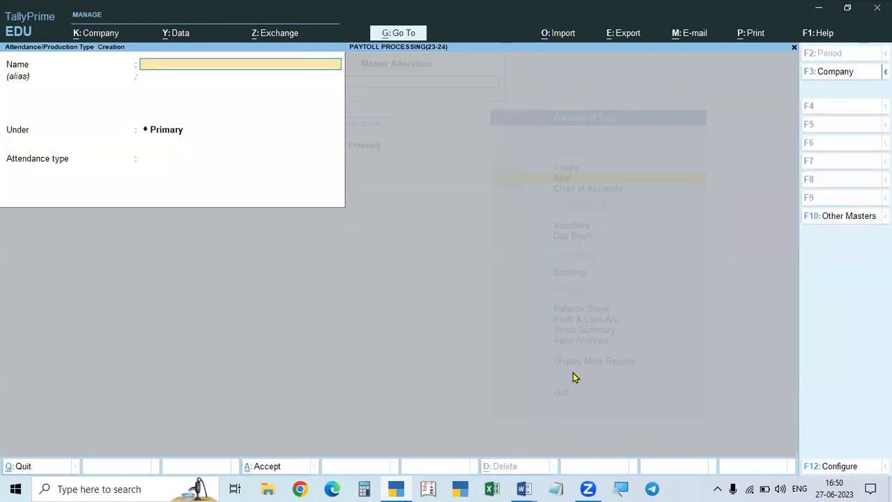
text(Present)
key(Return)
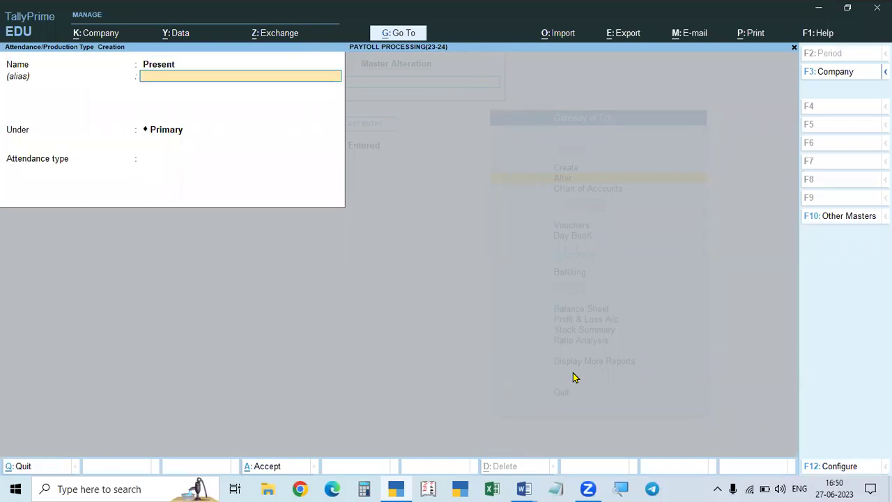
key(Return)
key(Return)
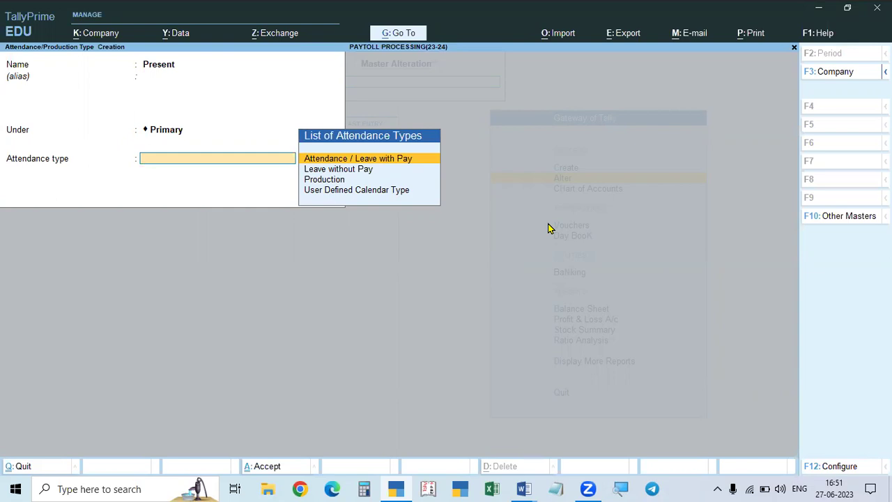
key(Return)
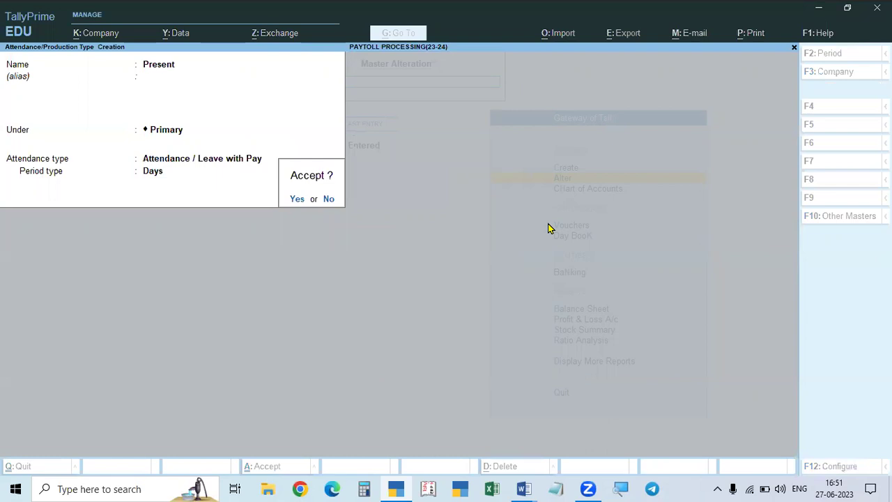
key(y)
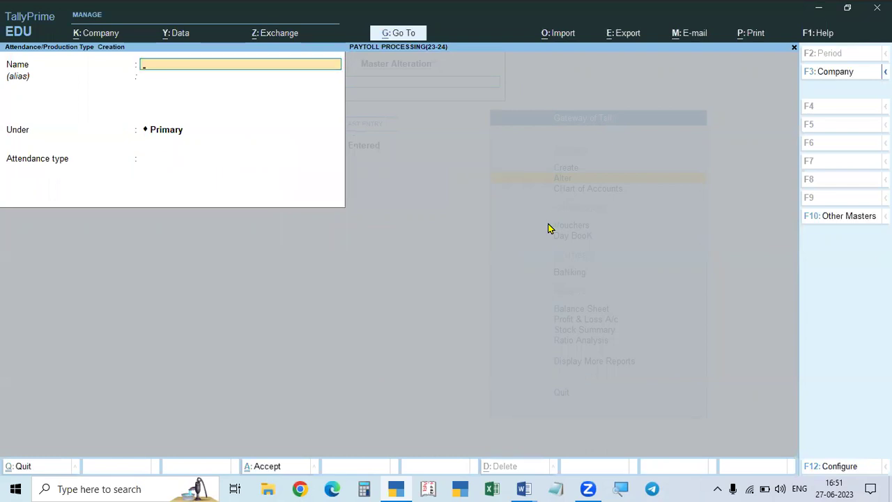
Step: Create Absent under Primary as a Leave without Pay attendance type
text(Absent)
key(Return)
key(Return)
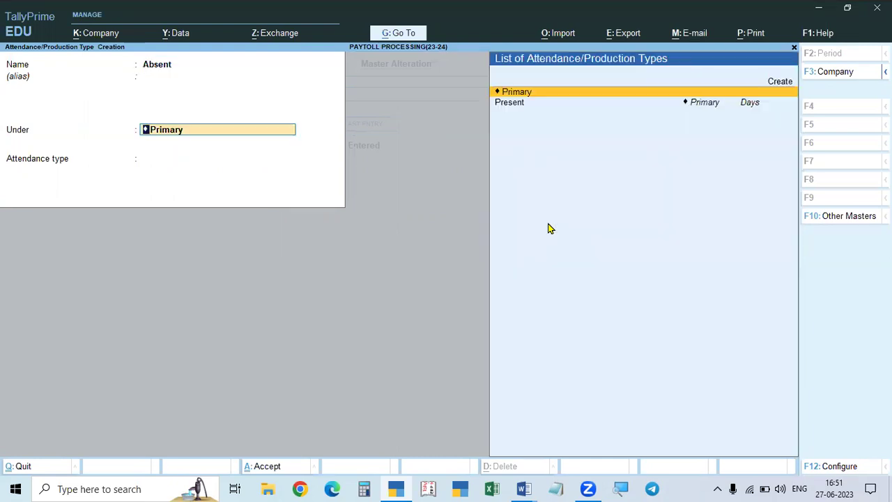
key(Return)
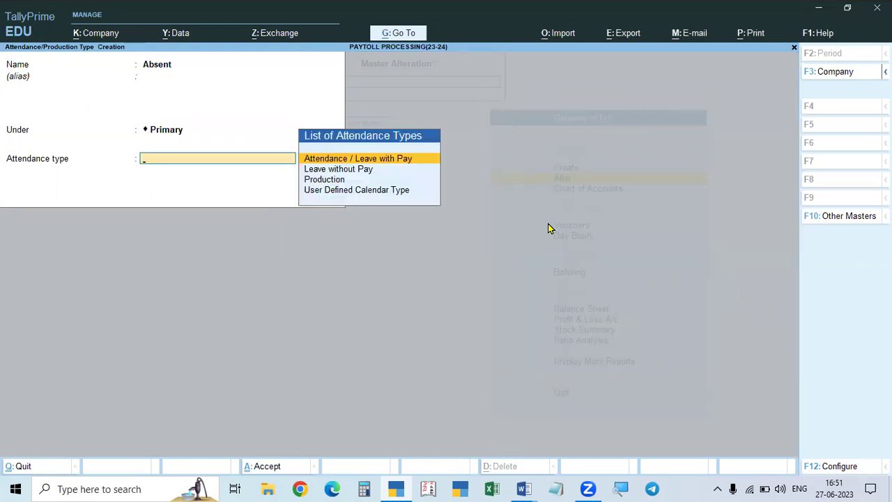
key(Down)
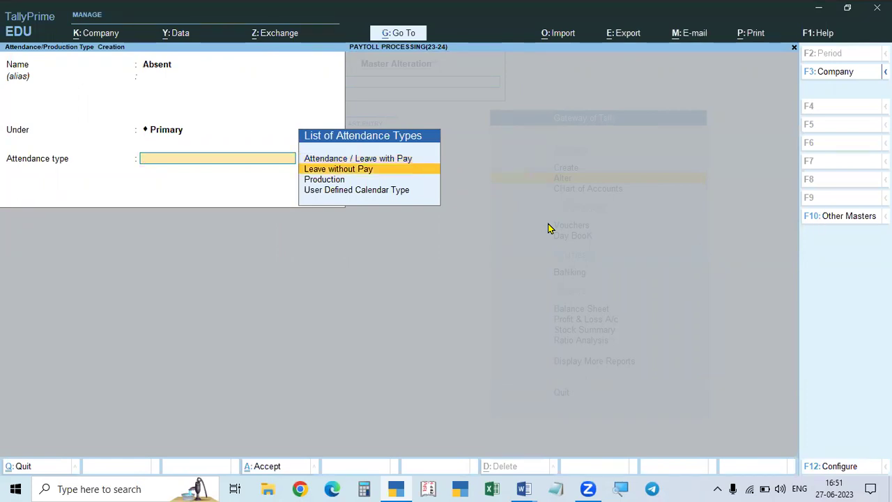
key(Return)
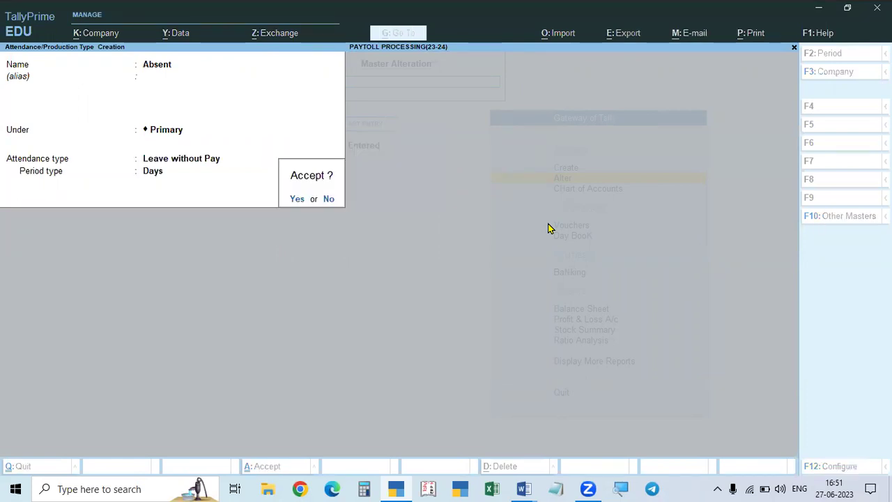
key(Return)
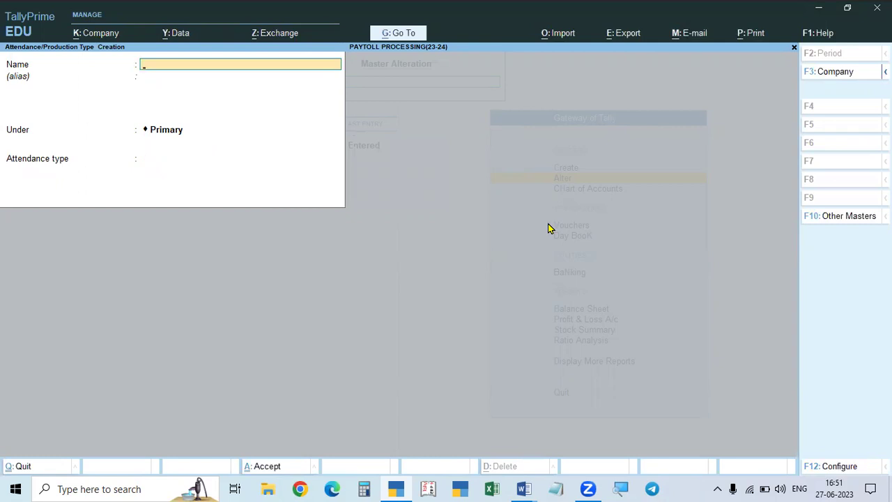
Step: Create Over Time as a Production type measured in Hrs of 60 Mins
text(Over Time)
key(Return)
key(Return)
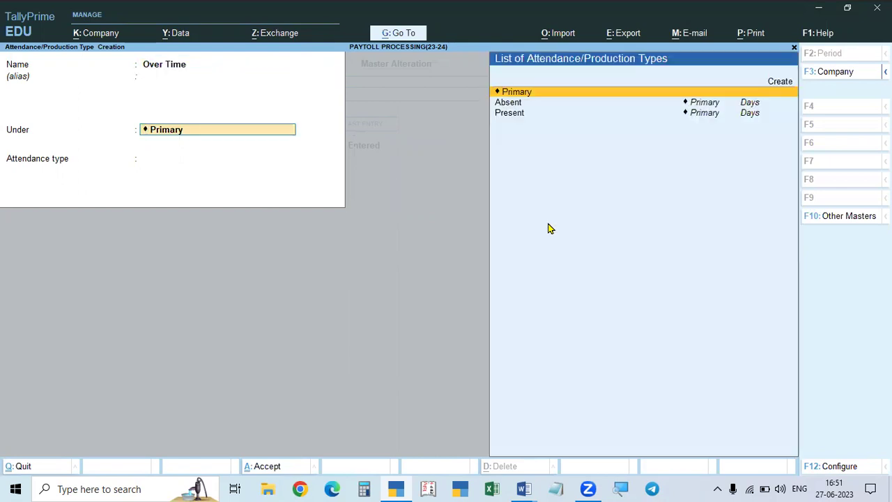
key(Return)
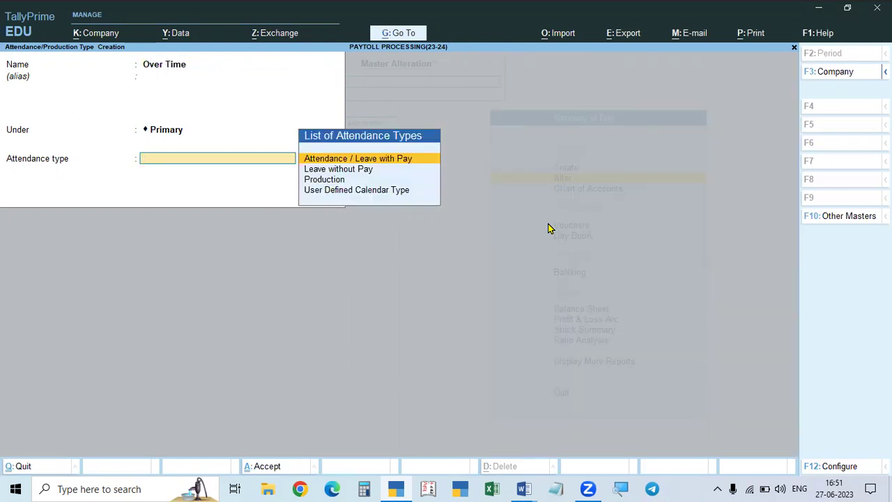
key(Down)
key(Down)
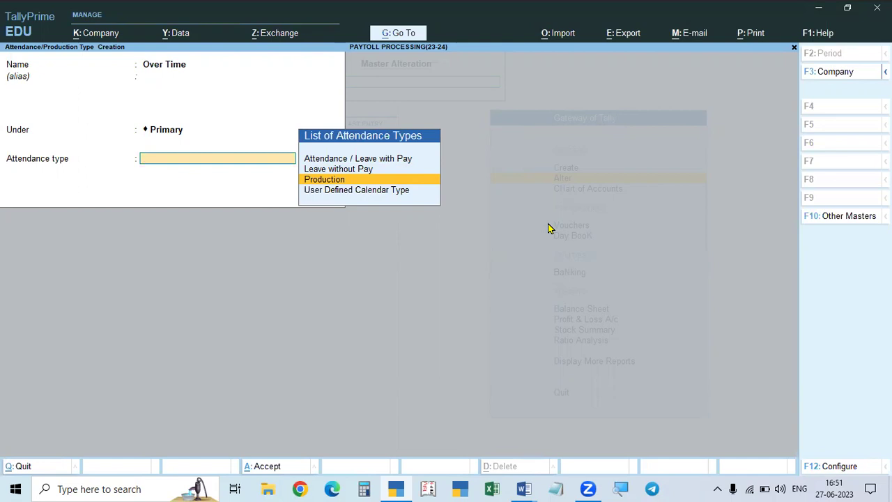
key(Return)
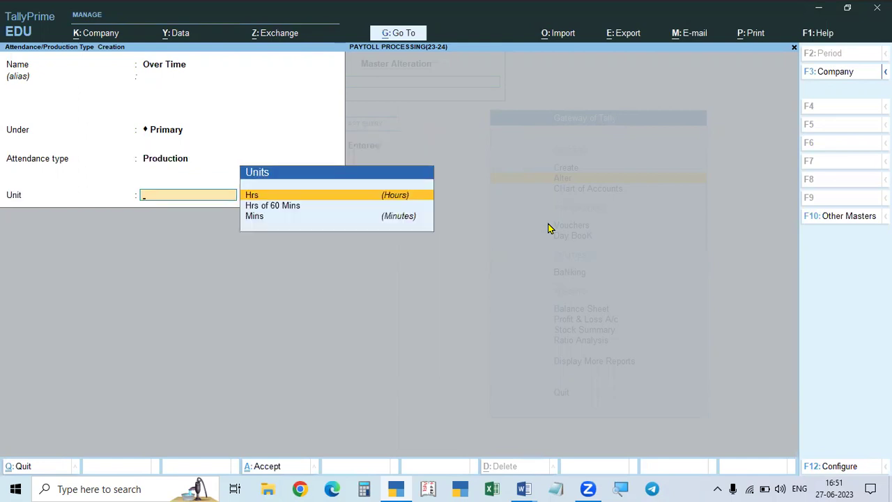
key(Down)
key(Up)
key(Down)
key(Down)
key(Up)
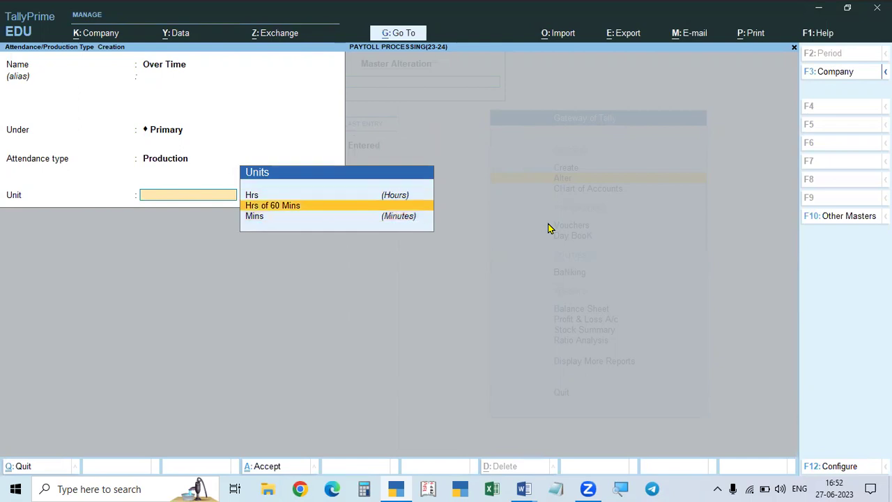
key(Return)
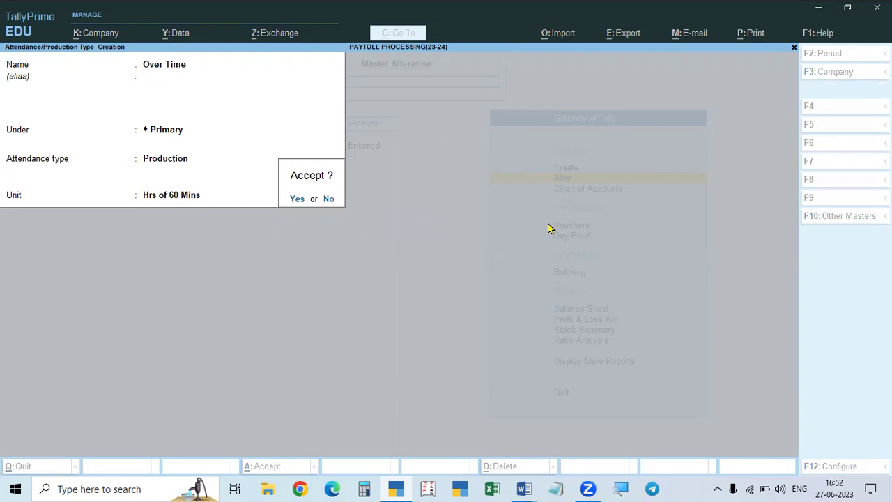
key(Return)
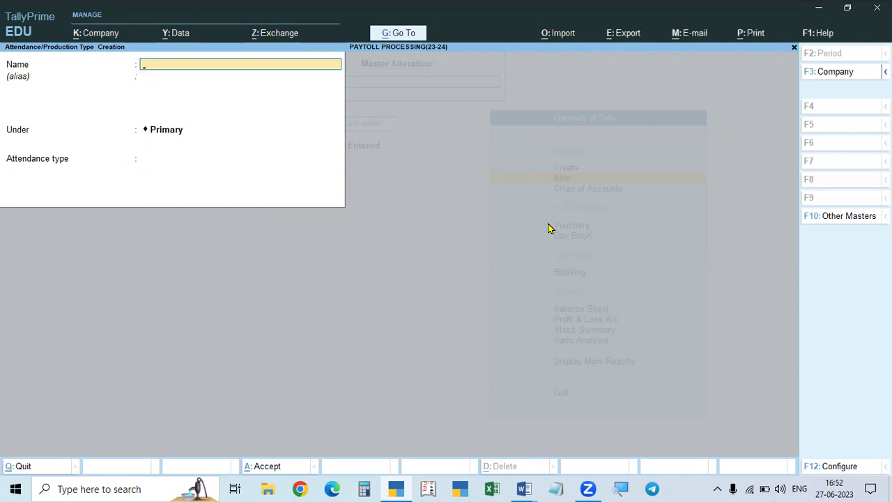
Step: Create Calender Month as a User Defined Calendar Type attendance type
text(Calender Month)
key(Return)
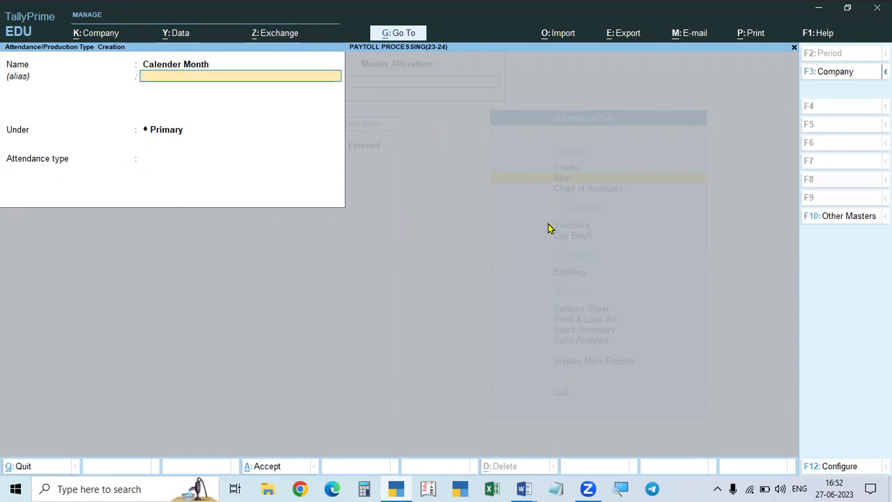
key(Return)
key(Return)
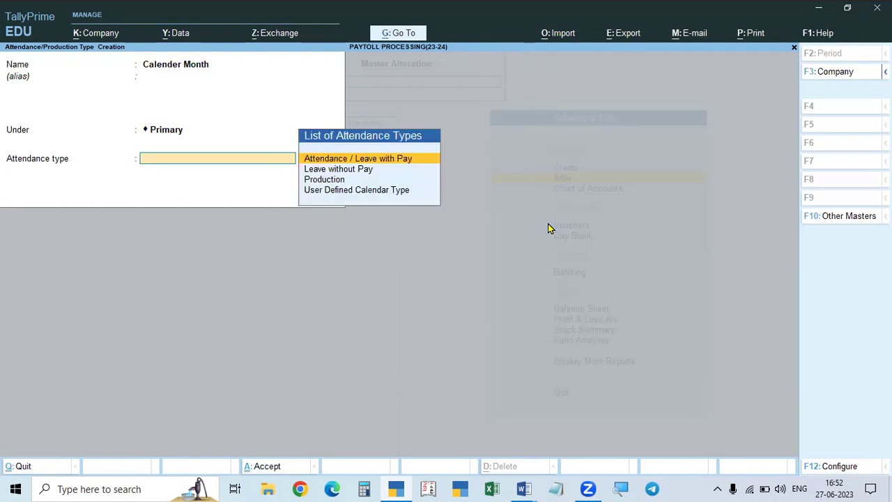
key(Down)
key(Down)
key(Down)
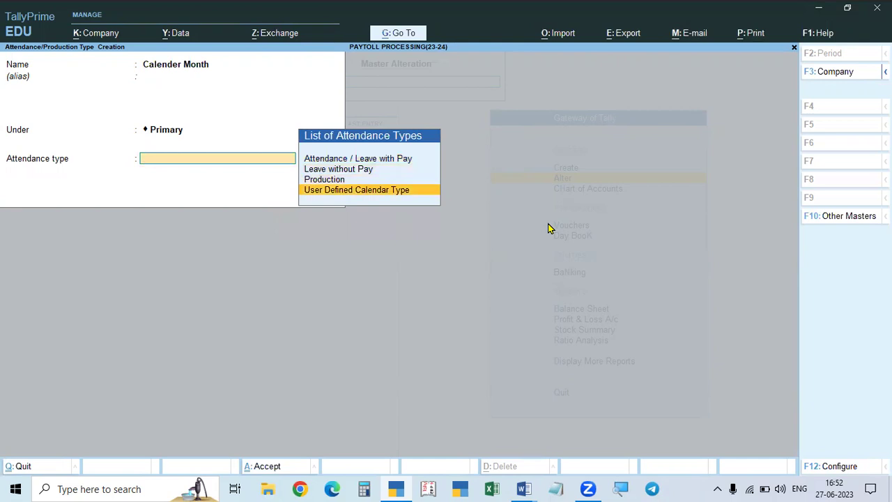
key(Return)
key(Return)
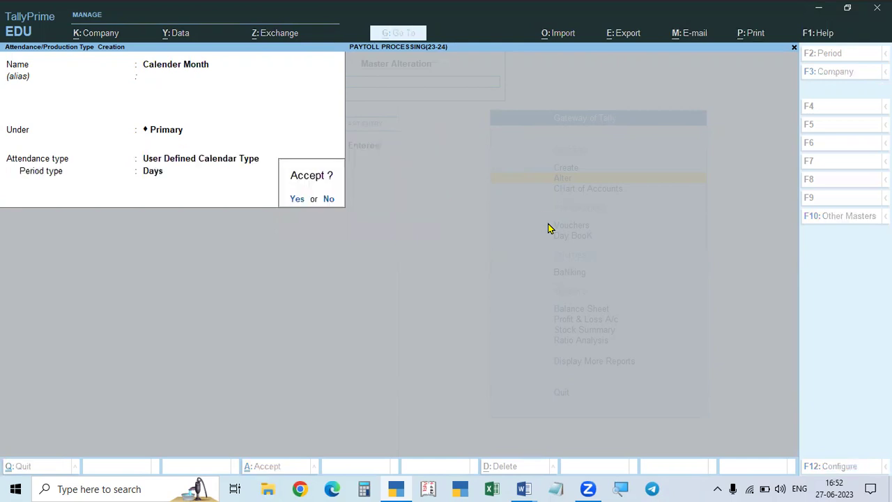
key(Return)
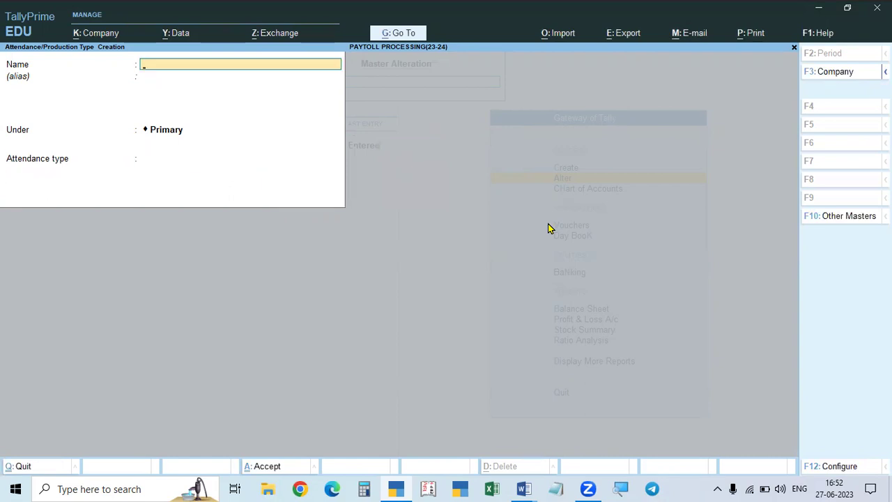
key(alt+Tab)
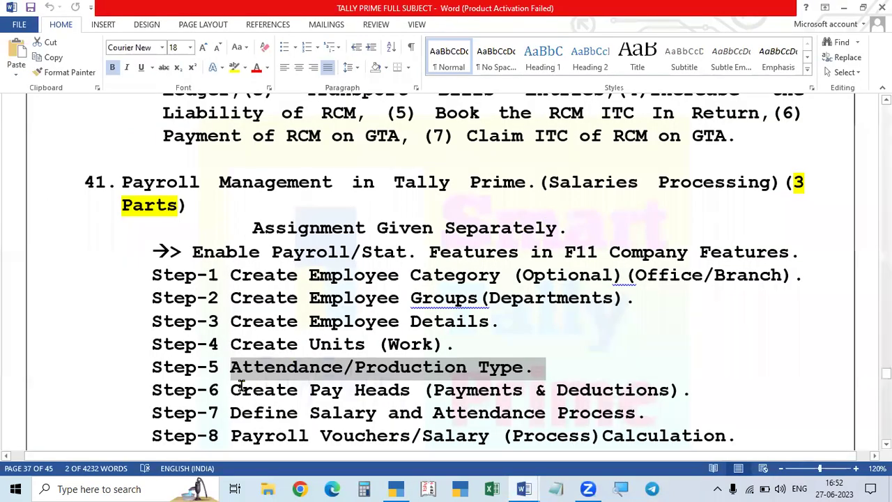
drag(230, 367, 616, 363)
drag(227, 390, 706, 370)
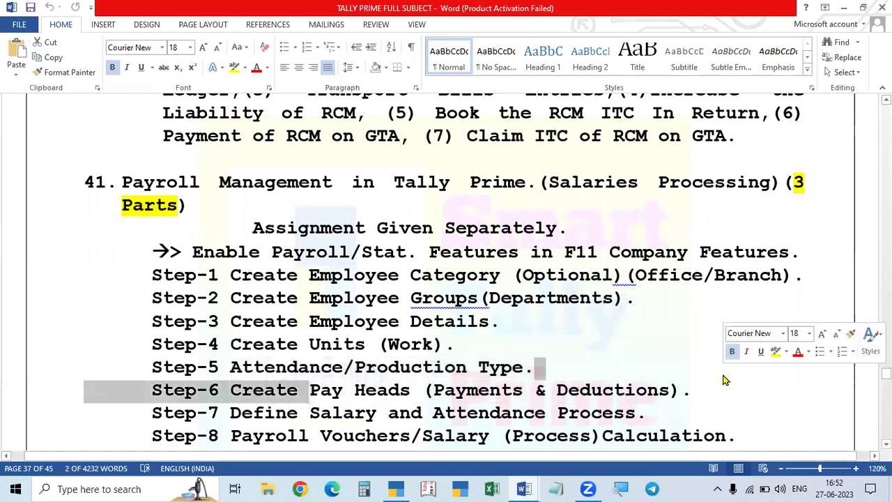
key(alt+Tab)
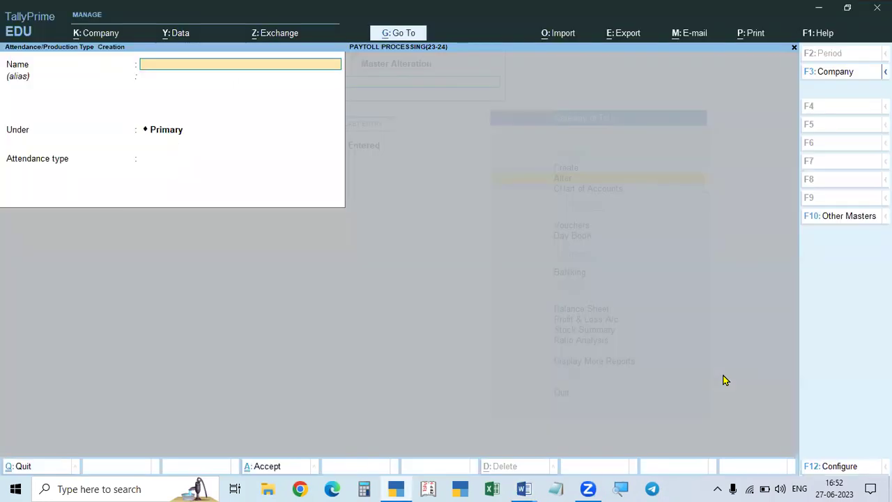
key(alt+Tab)
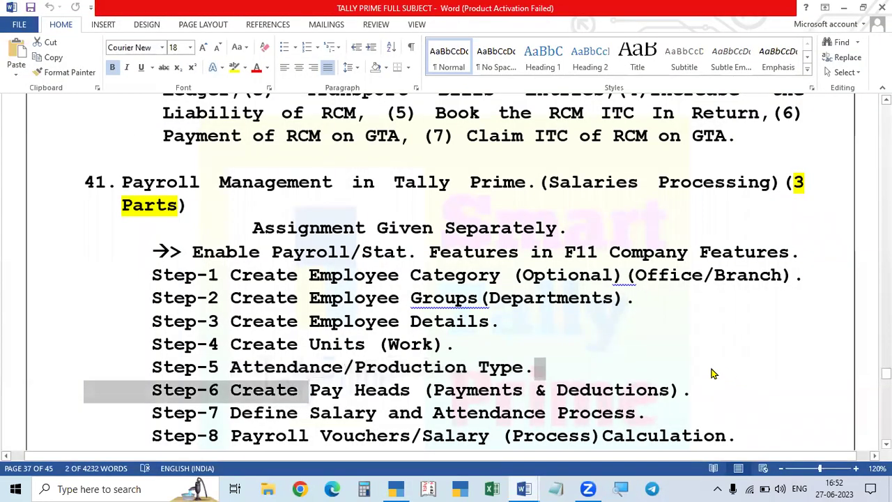
click(714, 370)
drag(309, 389, 410, 388)
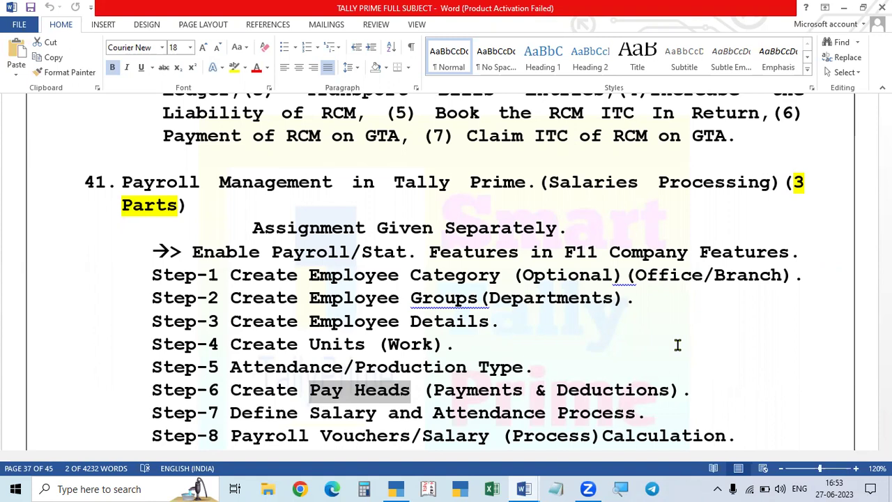
key(alt+Tab)
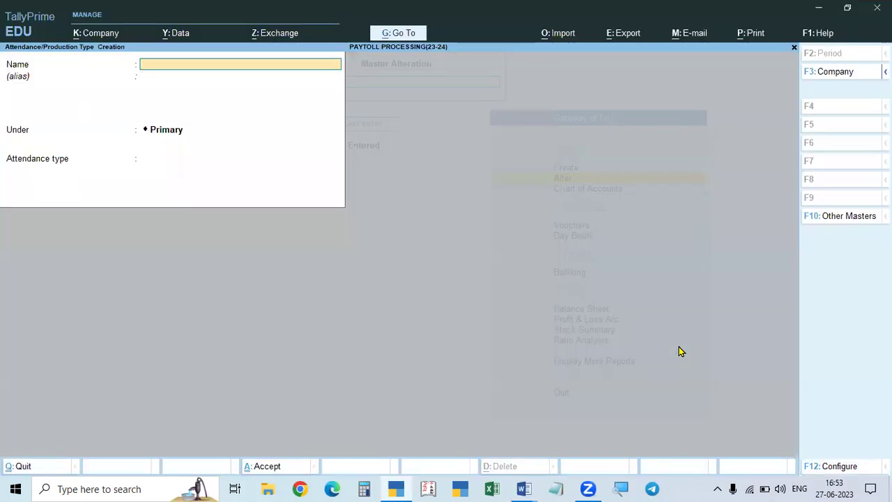
key(alt+Tab)
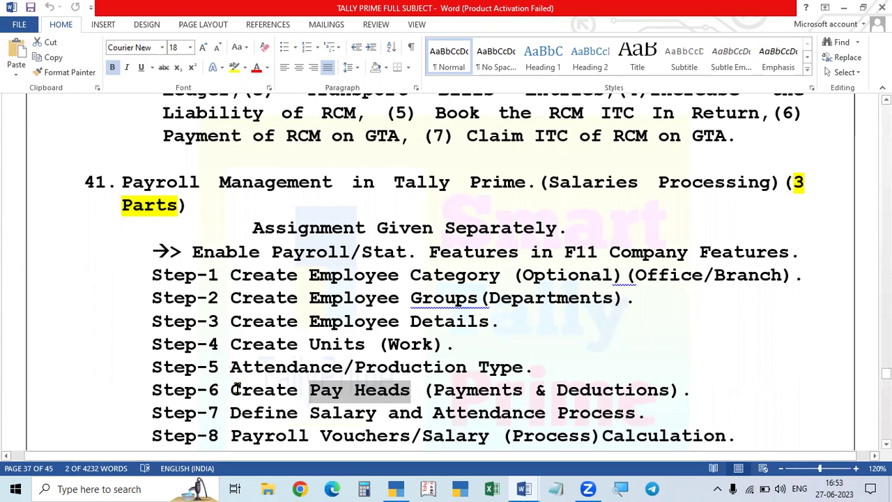
click(435, 382)
drag(436, 381, 530, 394)
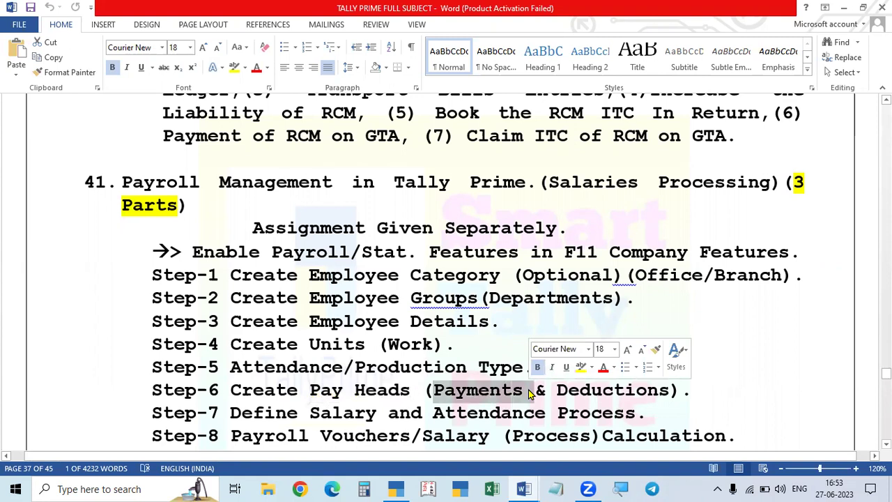
key(alt+Tab)
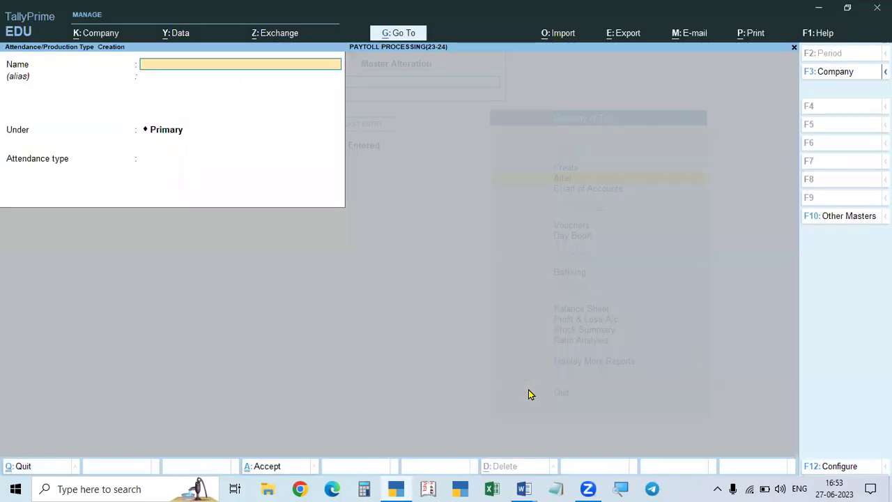
key(alt+Tab)
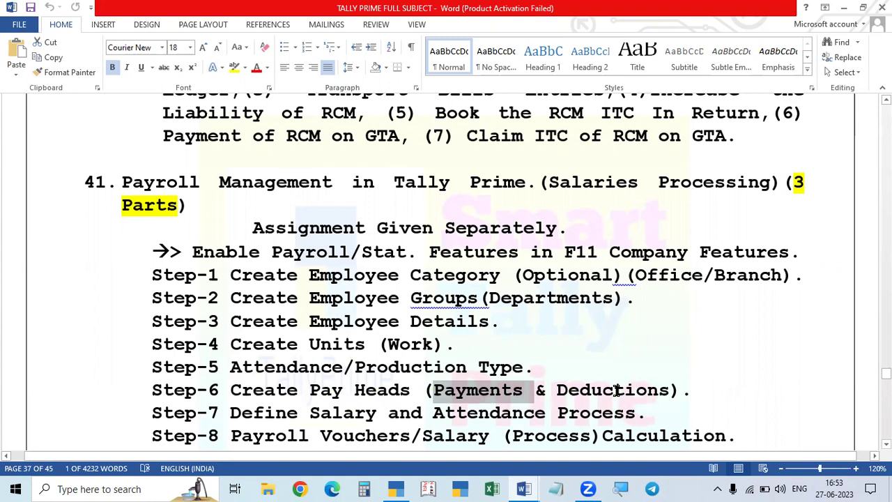
key(alt+Tab)
key(alt+Tab)
key(alt+Tab)
key(alt+Tab)
key(alt+Tab)
Step: From the Gateway of Tally, go through Alter > Pay Heads to a new pay head form
key(Escape)
key(Escape)
key(Escape)
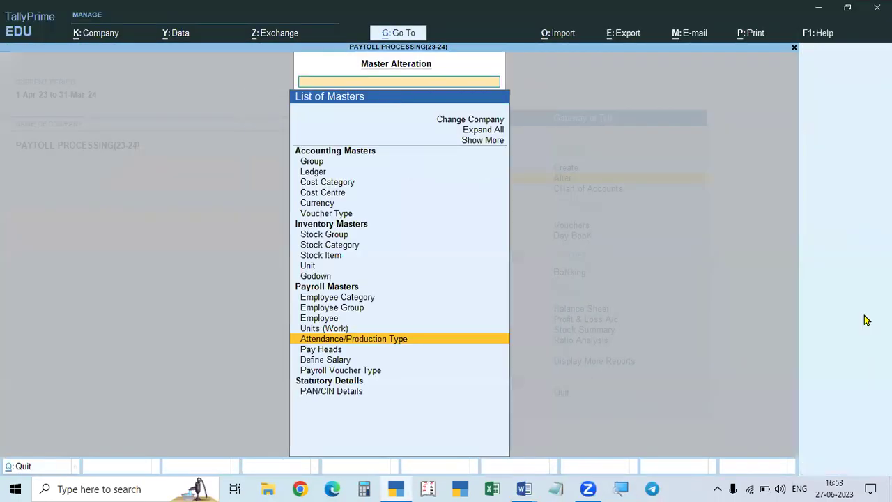
key(Escape)
key(Escape)
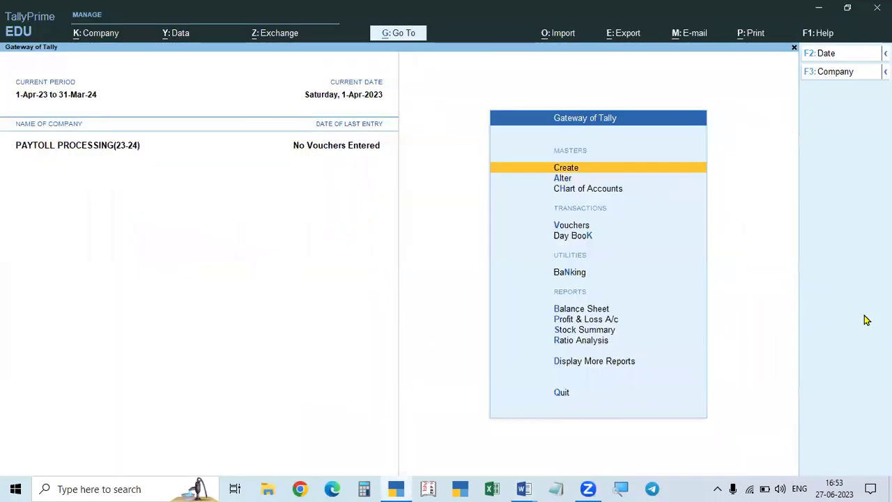
key(Down)
key(Return)
key(Down)
key(Down)
key(Down)
key(Down)
key(Down)
key(Down)
key(Down)
key(Down)
key(Down)
key(Down)
key(Down)
key(Down)
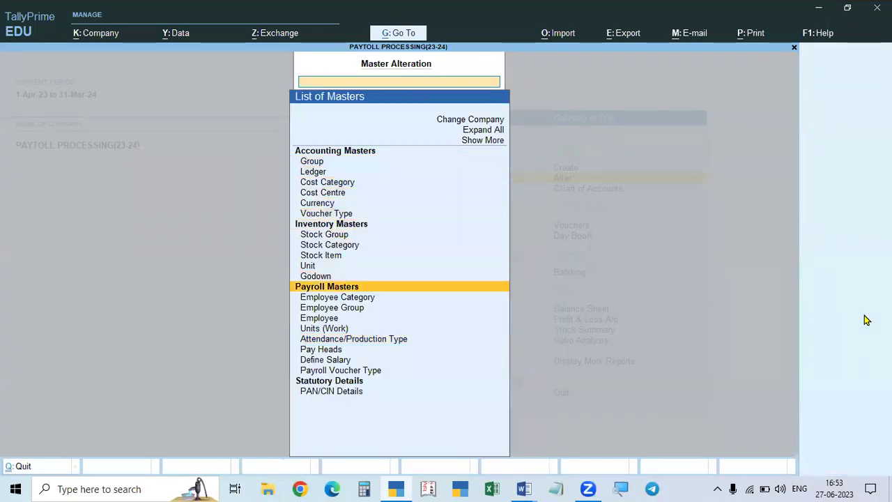
key(Down)
key(Down)
key(Down)
key(Down)
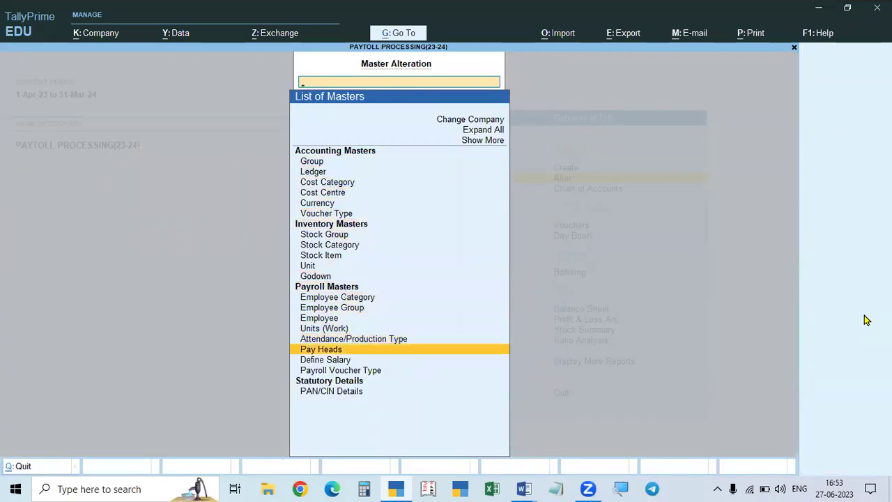
key(Return)
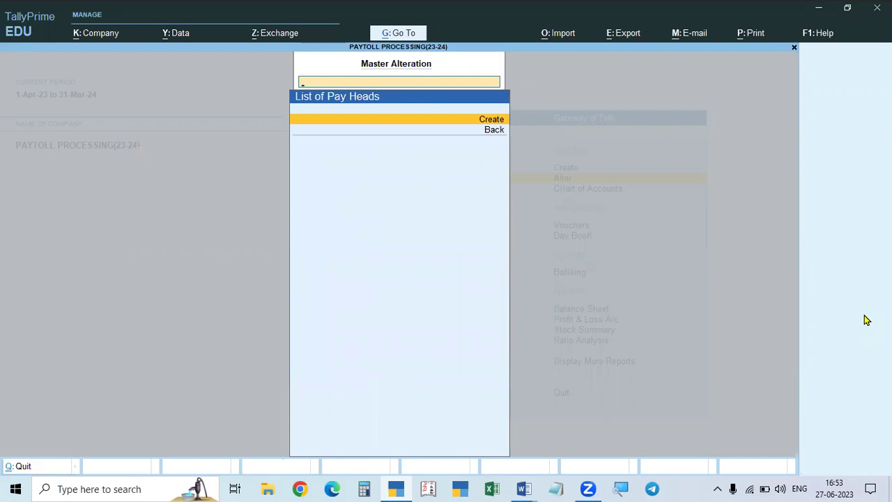
key(Return)
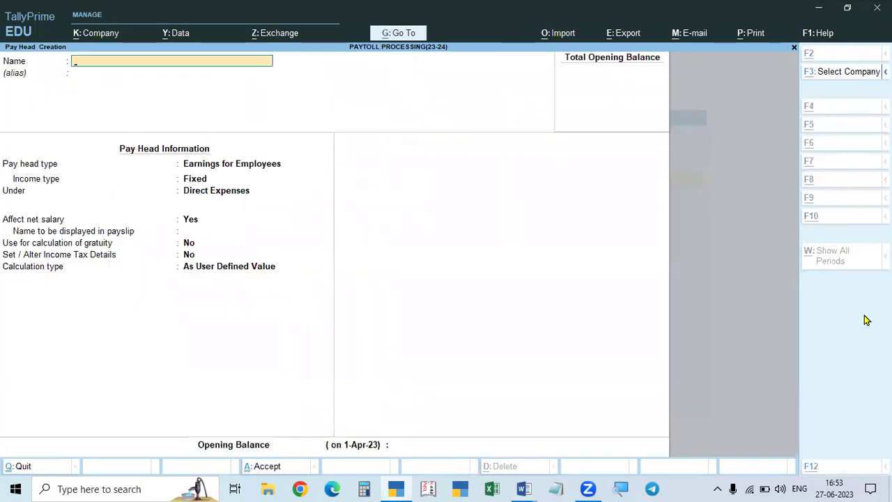
key(alt+Tab)
scroll(864, 315, down, 5)
Step: Open the ASSIGNMENT PROBLEMS document and scroll to the pay structure table
scroll(743, 311, down, 8)
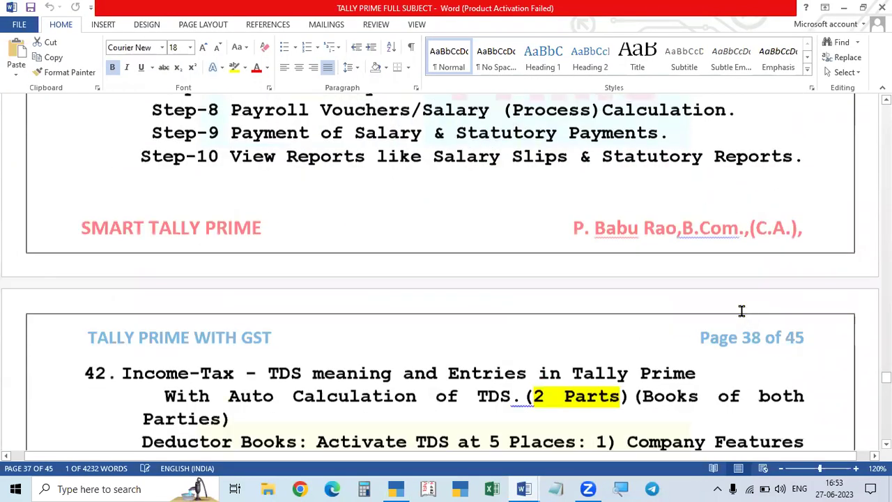
scroll(739, 314, up, 7)
scroll(739, 311, up, 2)
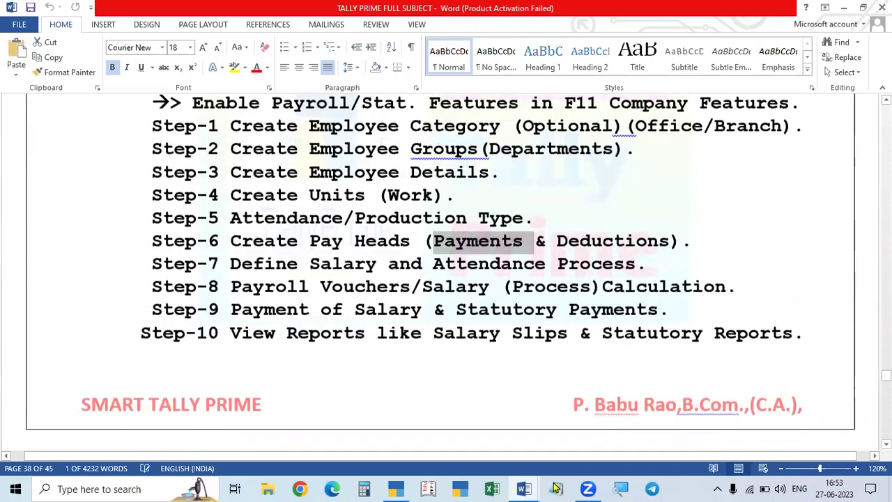
click(526, 488)
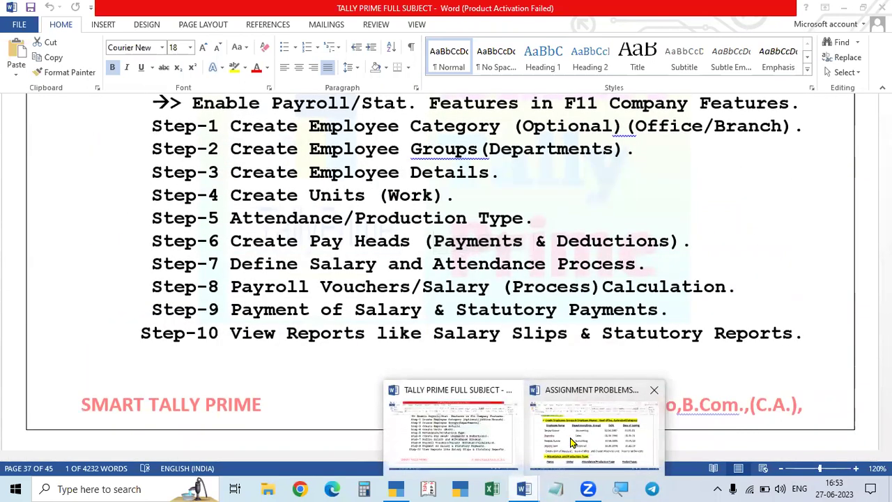
click(594, 426)
scroll(514, 361, down, 6)
scroll(508, 349, down, 8)
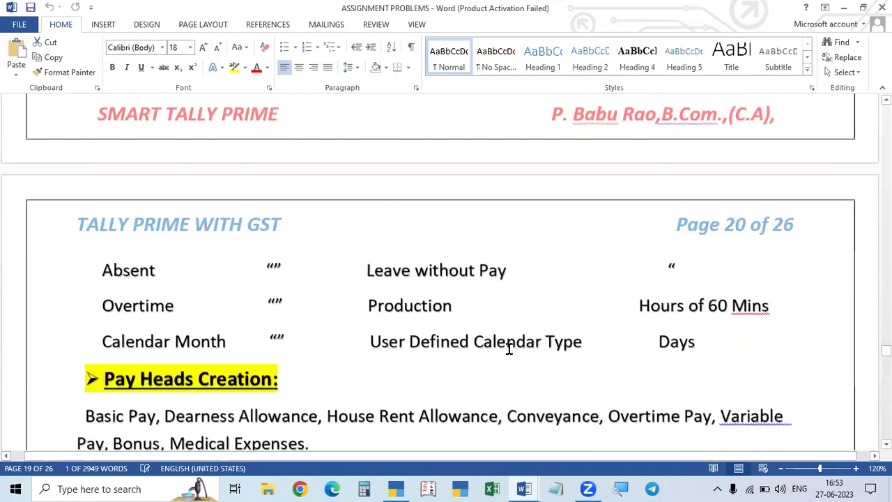
scroll(509, 355, down, 8)
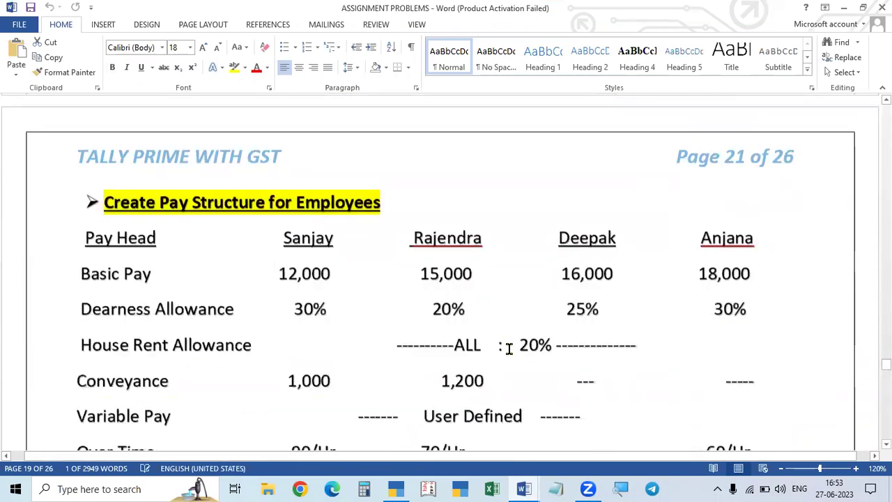
key(alt+Tab)
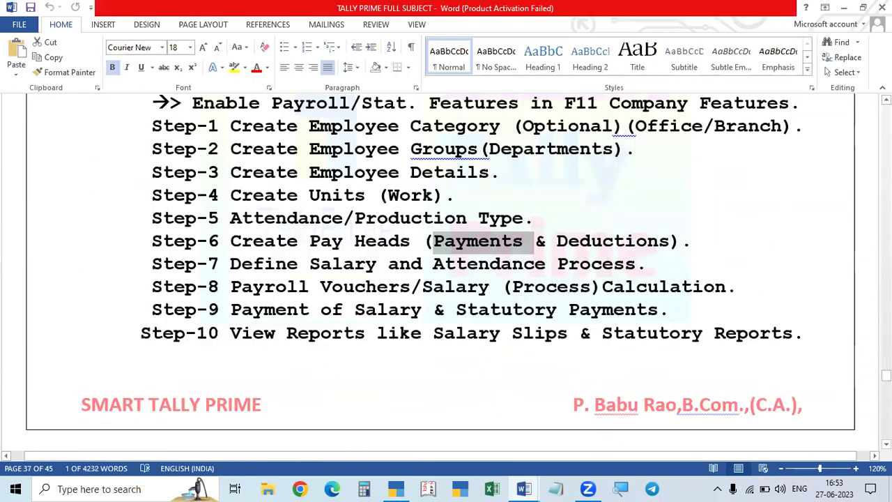
key(alt+Tab)
Step: Name the pay head Basic Pay, keep Earnings for Employees and Fixed, and group it under Indirect Expenses
text(Basic Pay)
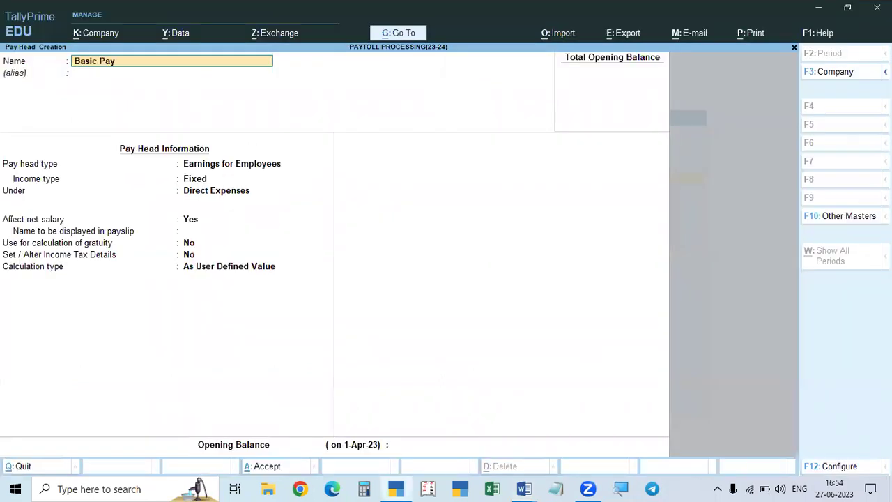
key(Return)
key(Return)
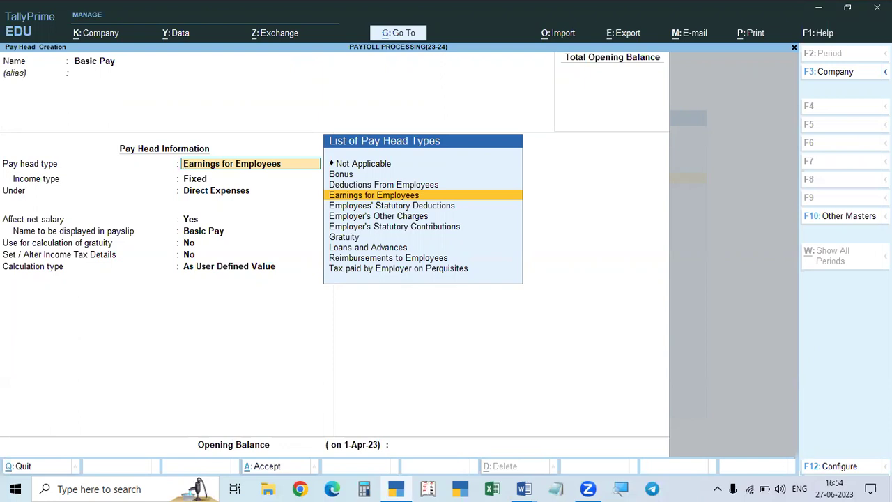
key(Return)
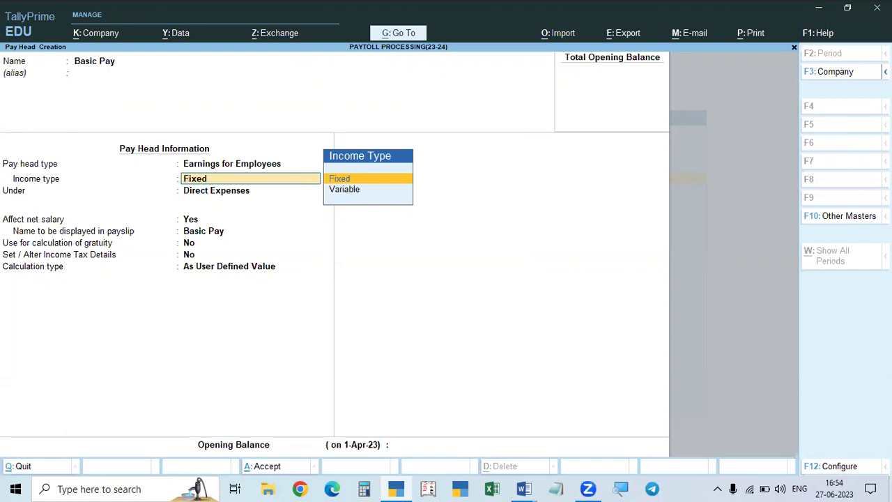
key(Return)
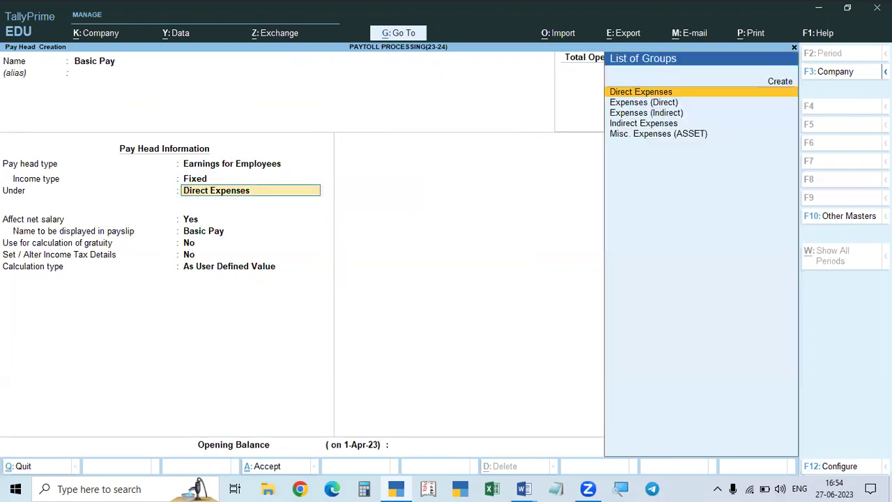
key(Down)
key(Down)
key(Down)
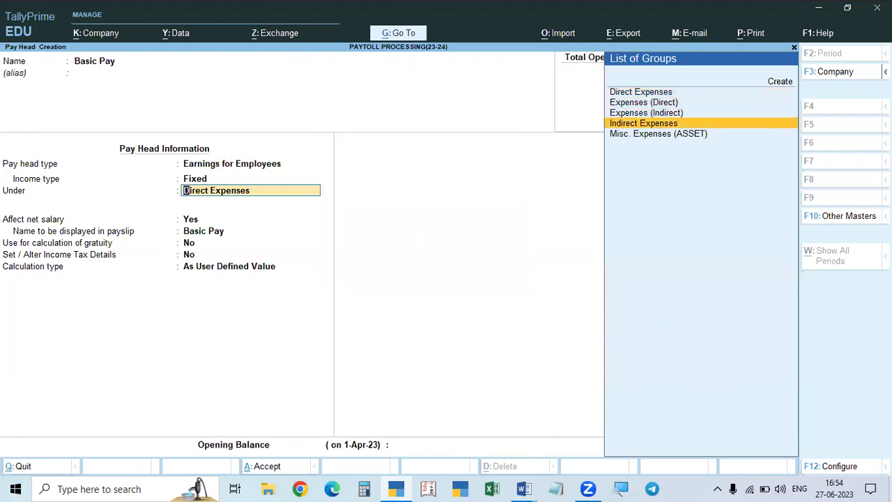
key(Return)
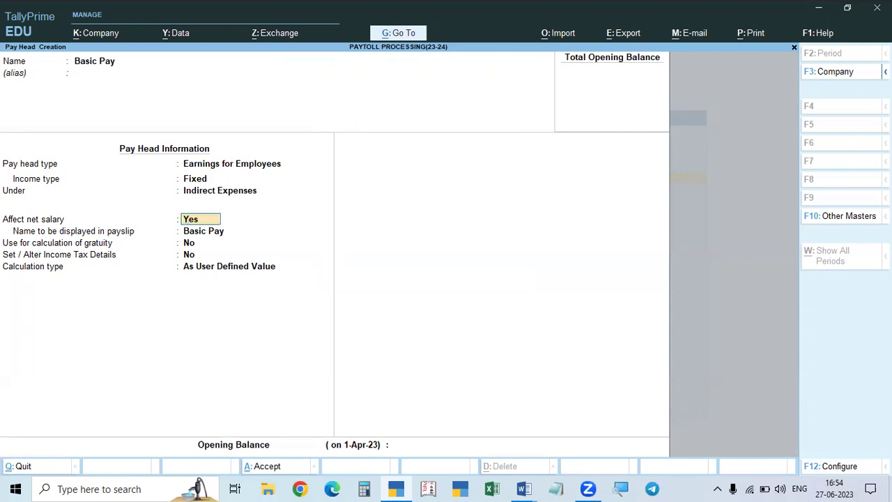
key(Return)
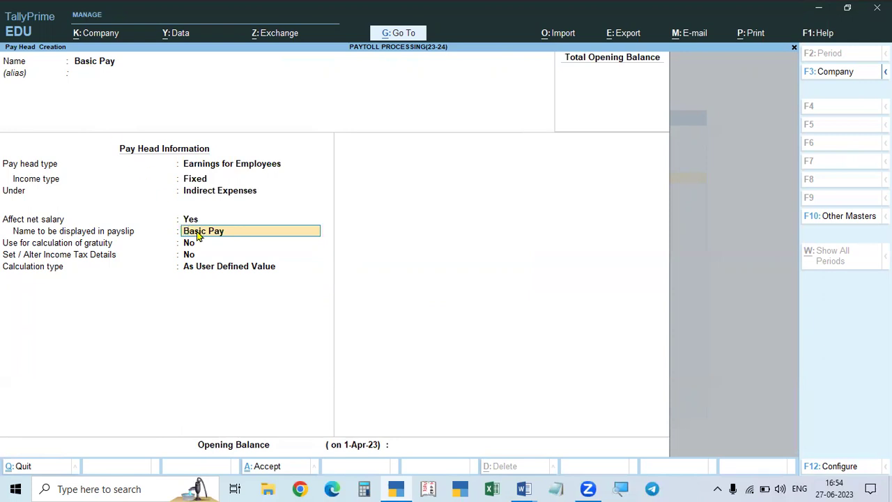
Step: Keep 'Basic Pay' as the payslip name, enable gratuity, and set Basic Salary as the income tax component
key(Return)
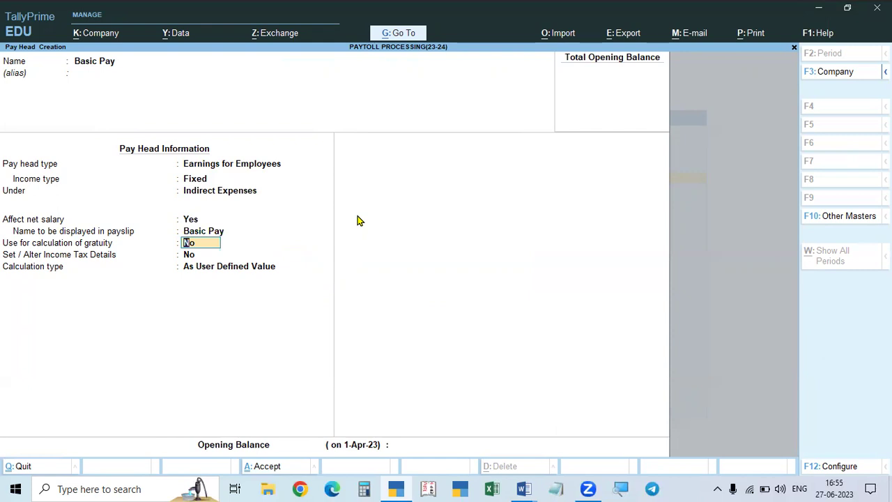
text(y)
key(Return)
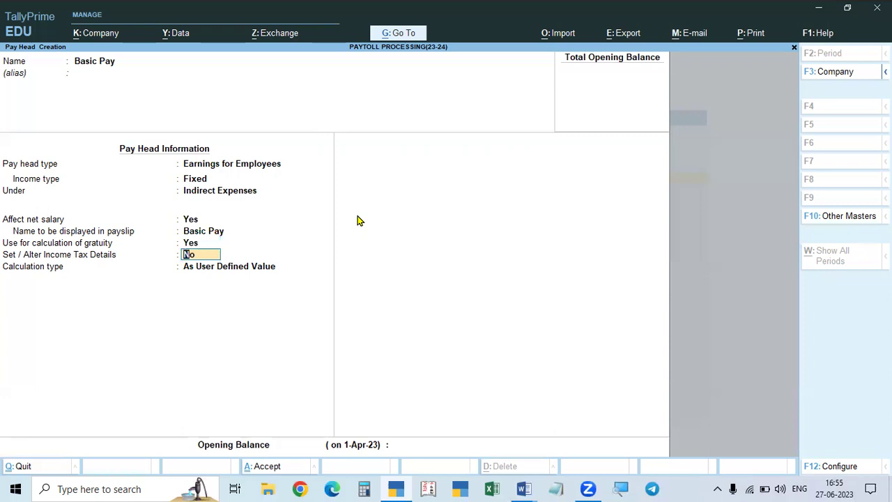
text(y)
key(Return)
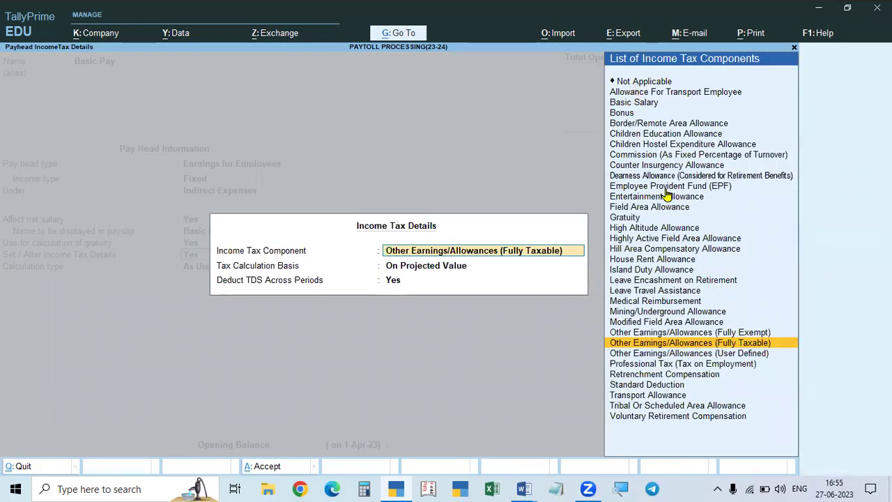
text(B)
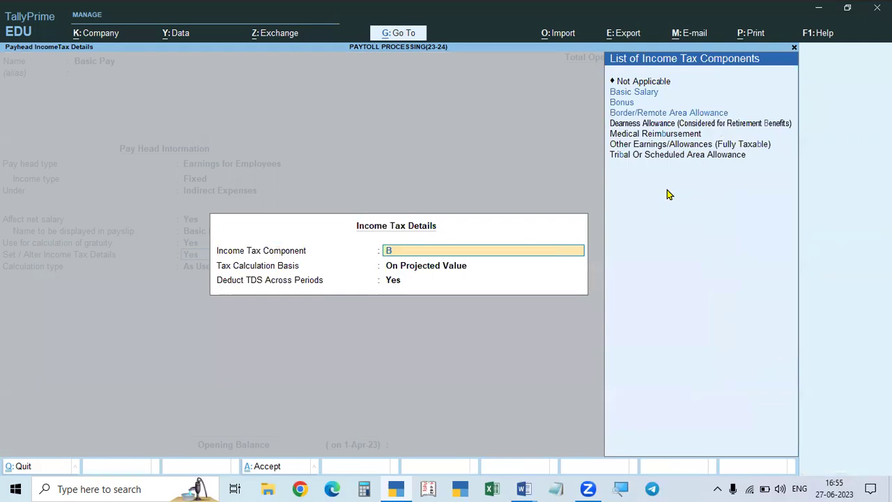
click(640, 93)
key(Return)
key(Return)
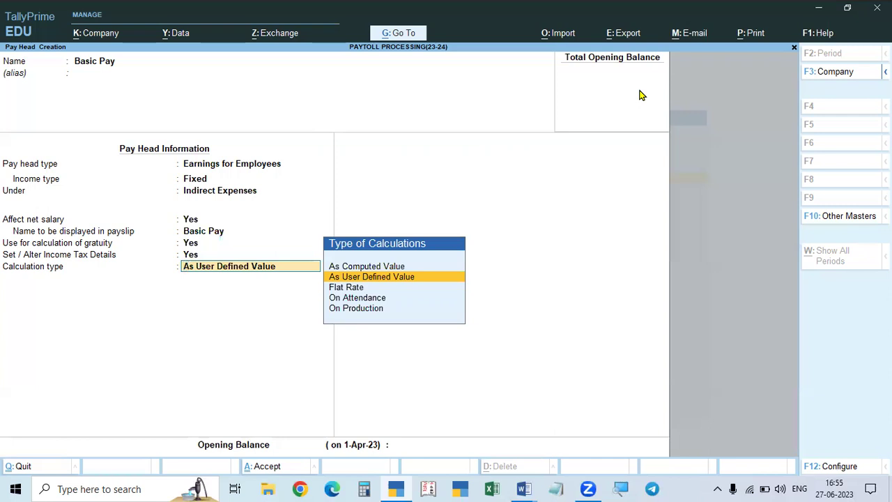
Step: Calculate Basic Pay On Attendance (Present), monthly as per calendar period, Normal Rounding limit 1, and save it
key(Down)
key(Down)
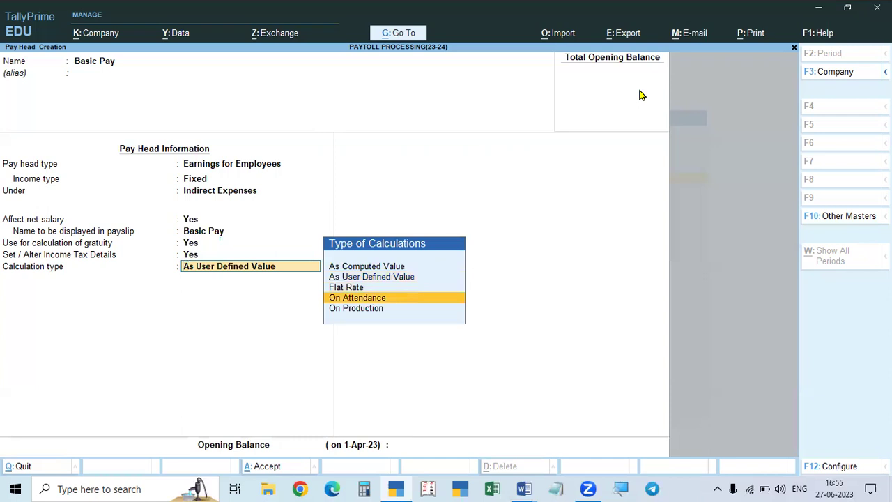
key(Return)
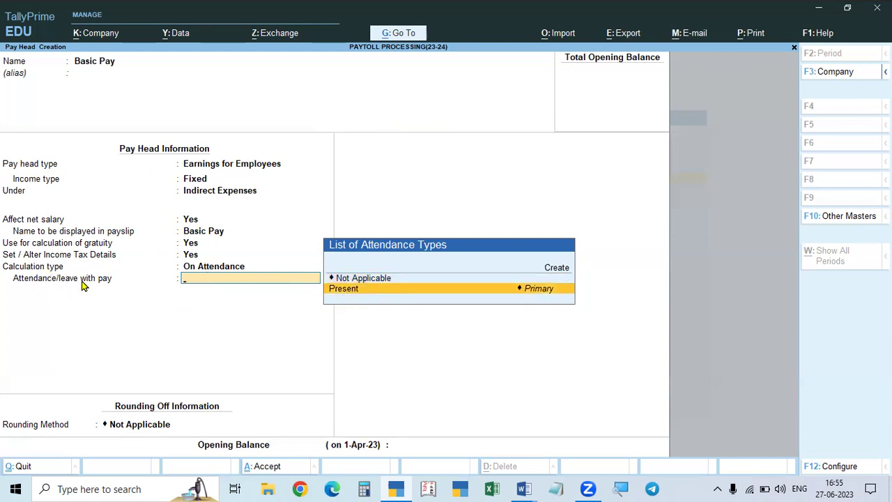
click(342, 293)
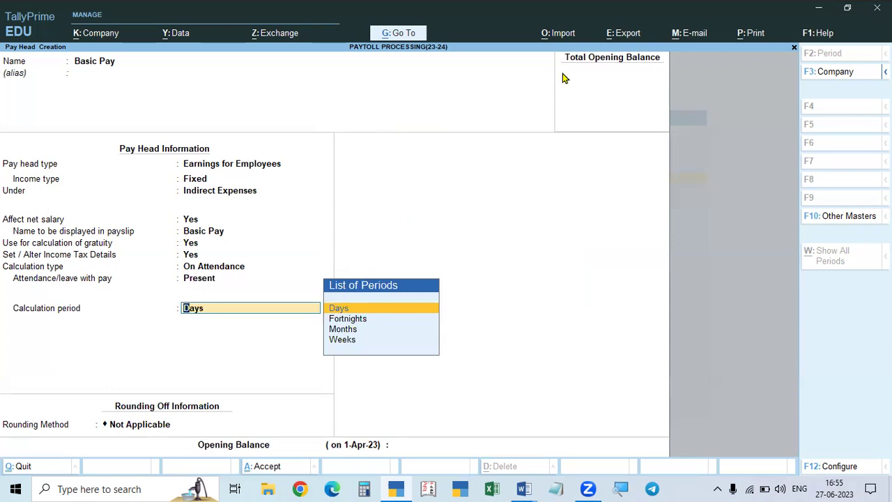
key(Down)
key(Down)
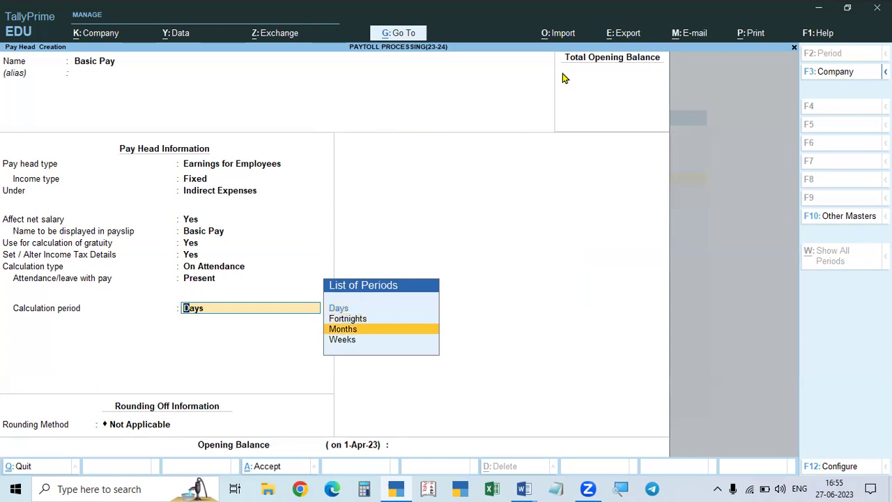
key(Return)
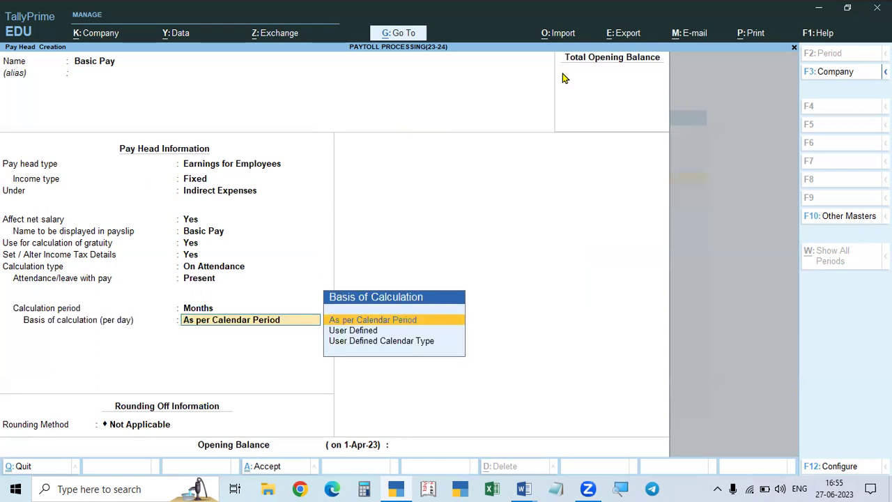
key(Down)
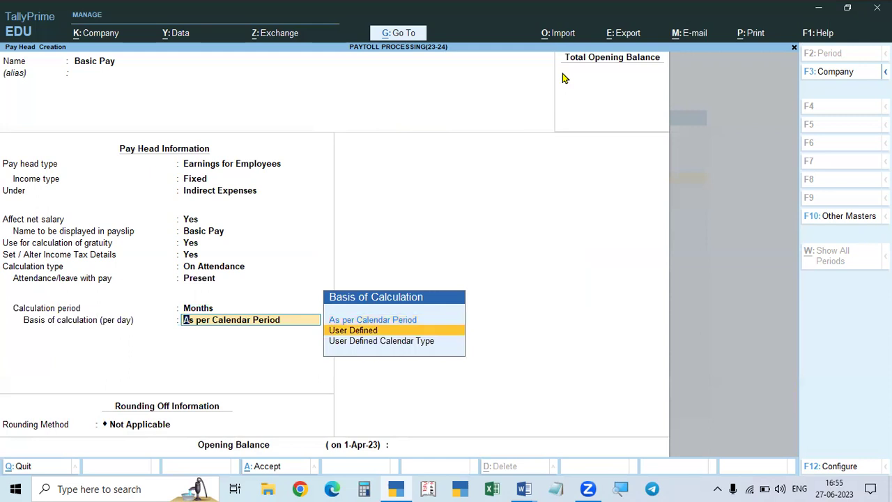
key(Up)
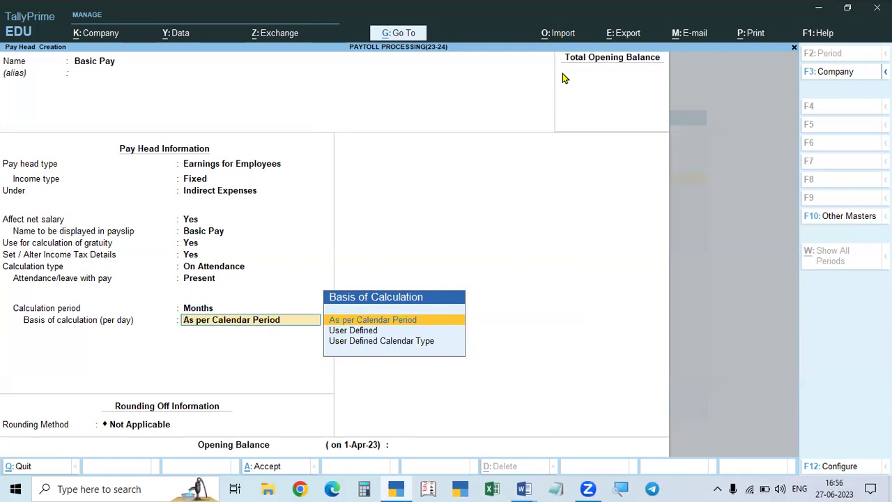
key(Return)
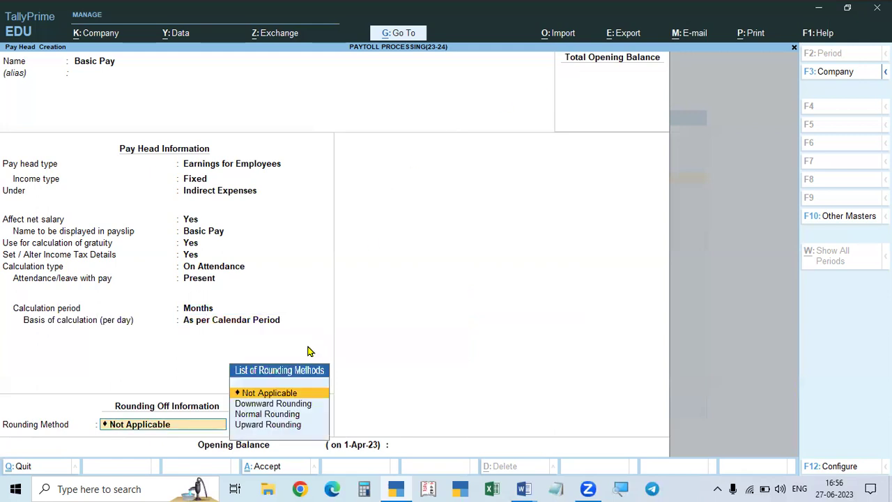
click(253, 414)
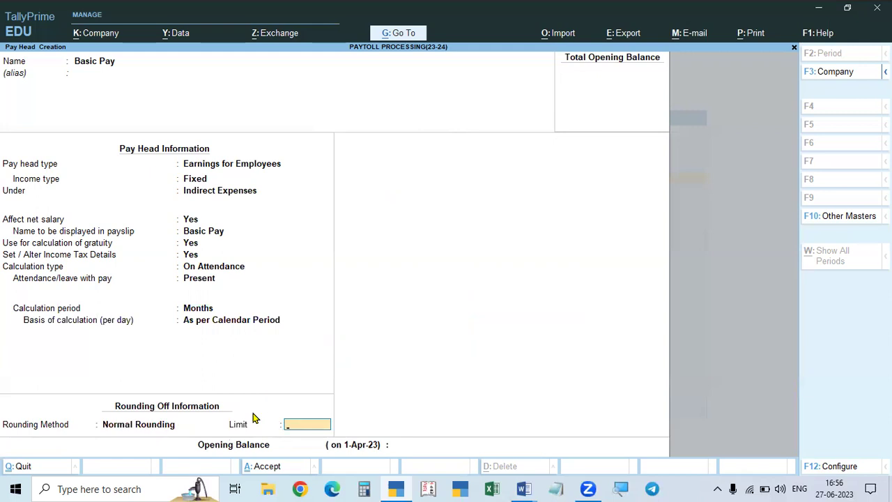
text(1)
key(Return)
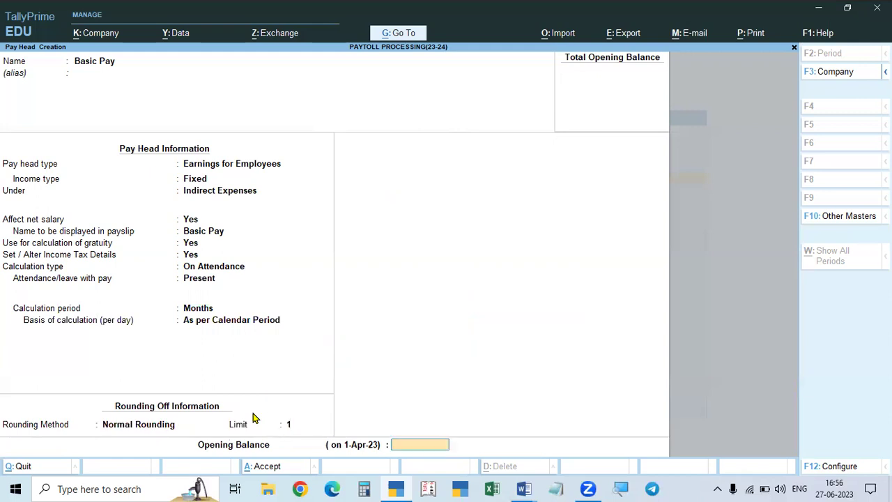
key(Return)
key(Return)
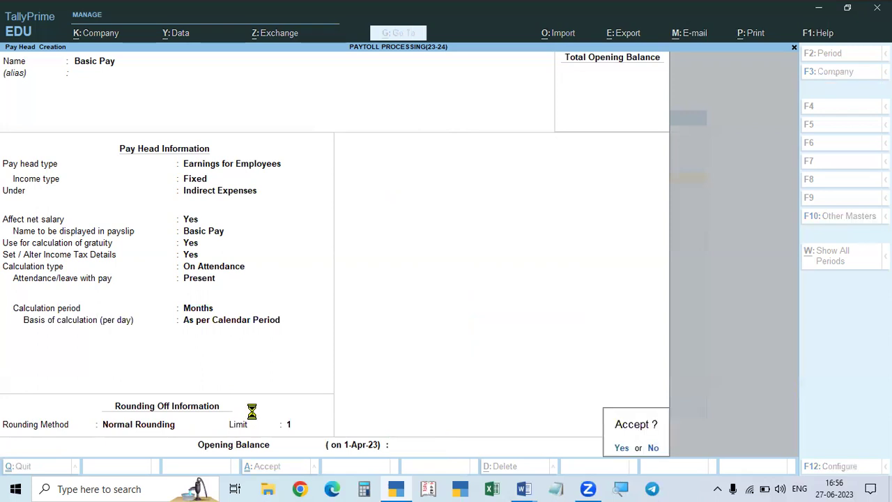
Step: Switch to Word to review the payroll steps and the ASSIGNMENT PROBLEMS document
key(alt+Tab)
scroll(267, 402, down, 1)
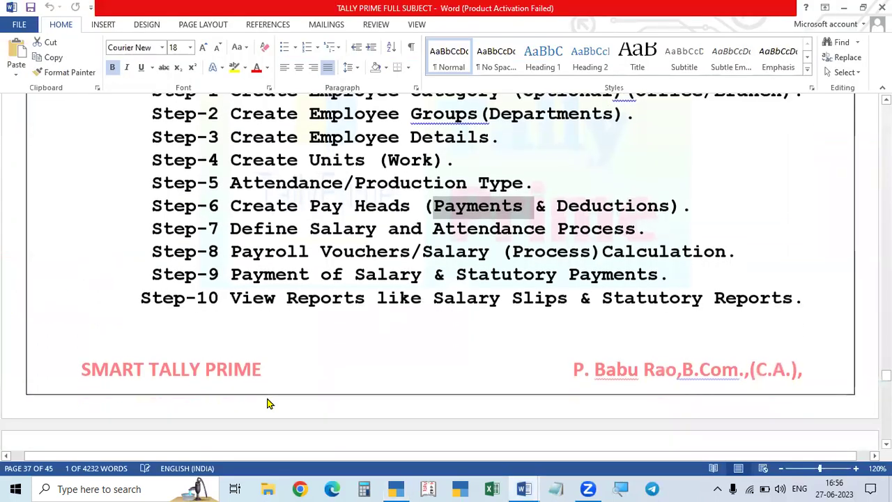
scroll(334, 314, up, 1)
key(alt+Tab)
key(Tab)
Step: Back in Tally, create a Dearness Allowance pay head as a Fixed employee earning under Indirect Expenses
scroll(265, 306, up, 2)
key(alt+Tab)
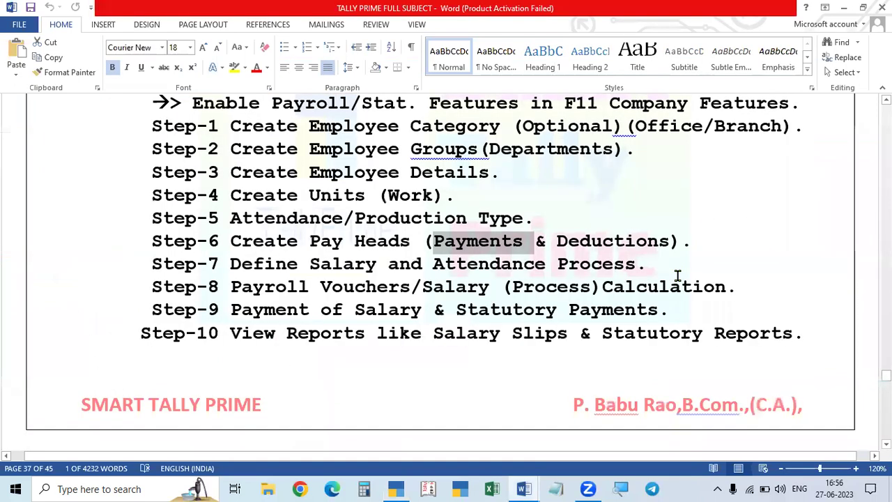
key(alt+Tab)
key(Tab)
text(De)
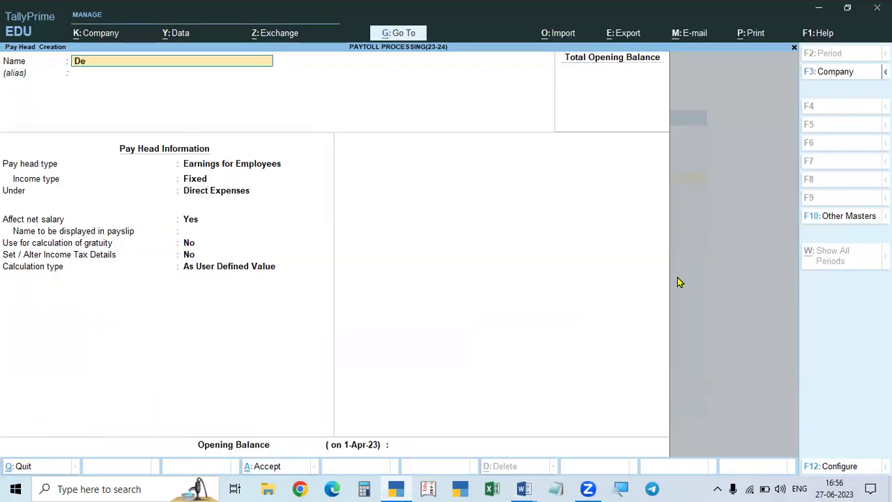
text(arness Allowance)
key(Return)
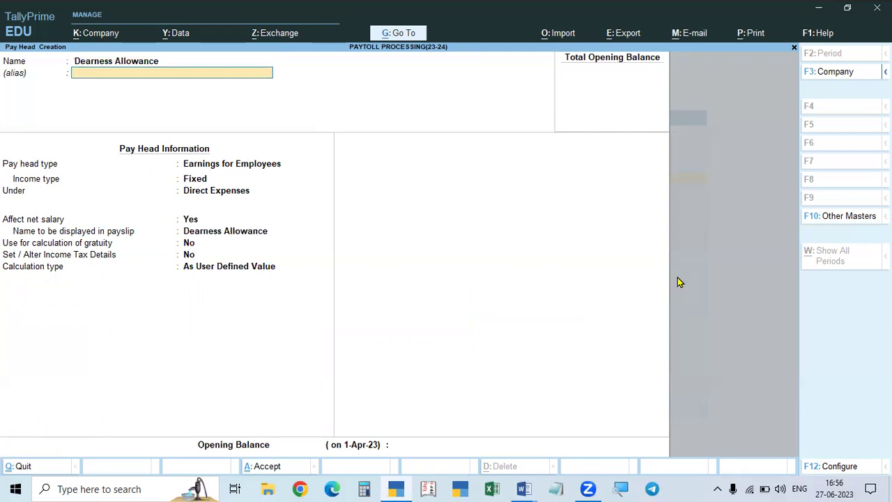
key(Return)
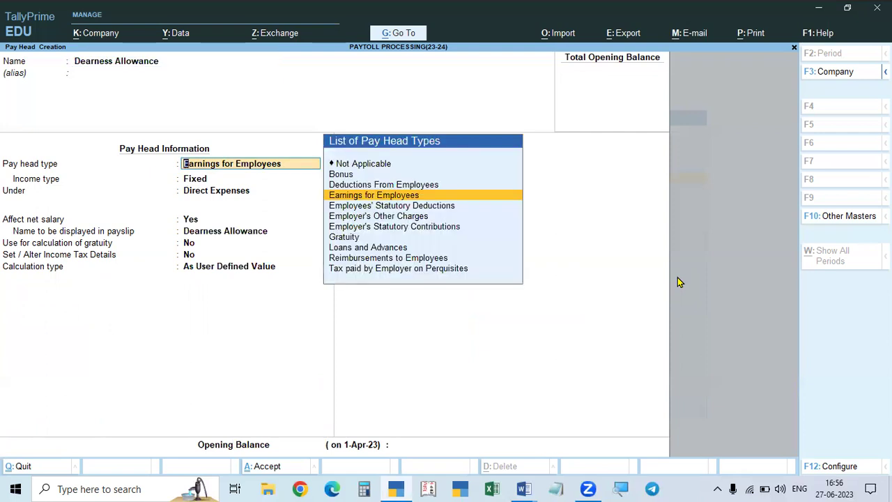
key(Return)
key(Return)
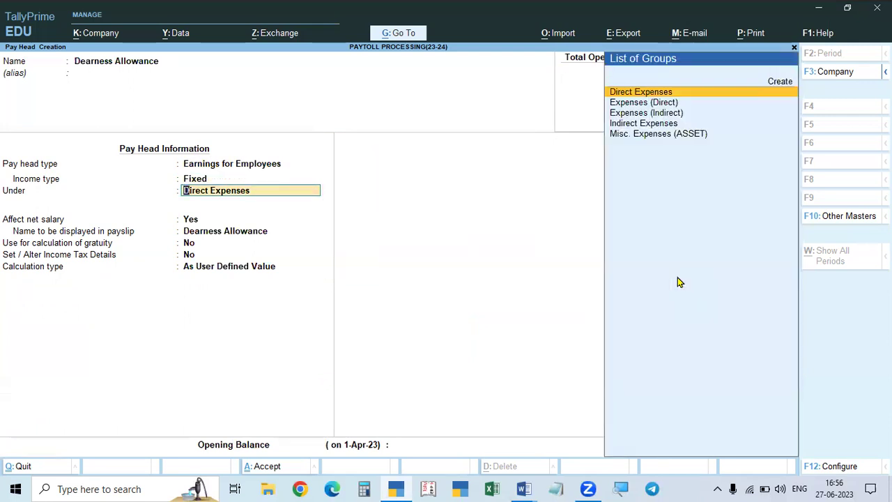
key(Down)
key(Down)
key(Down)
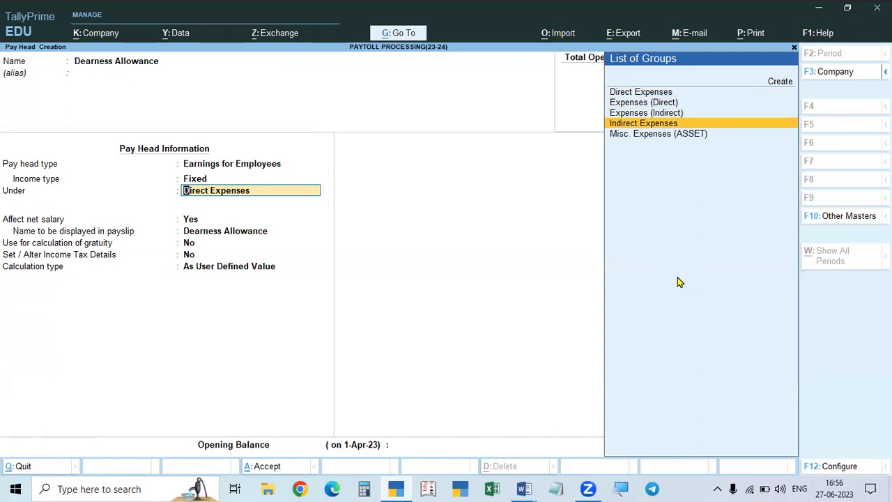
key(Return)
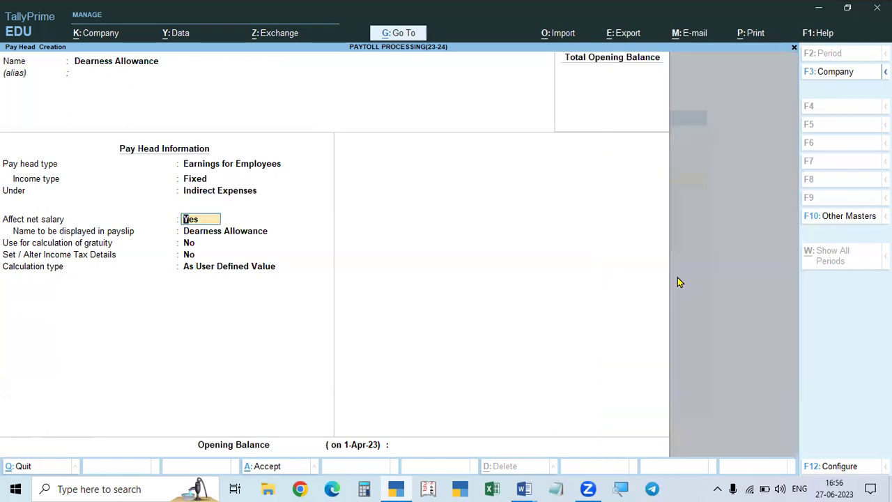
Step: Keep Dearness Allowance affecting net salary and change its payslip name to 'D A'
key(Return)
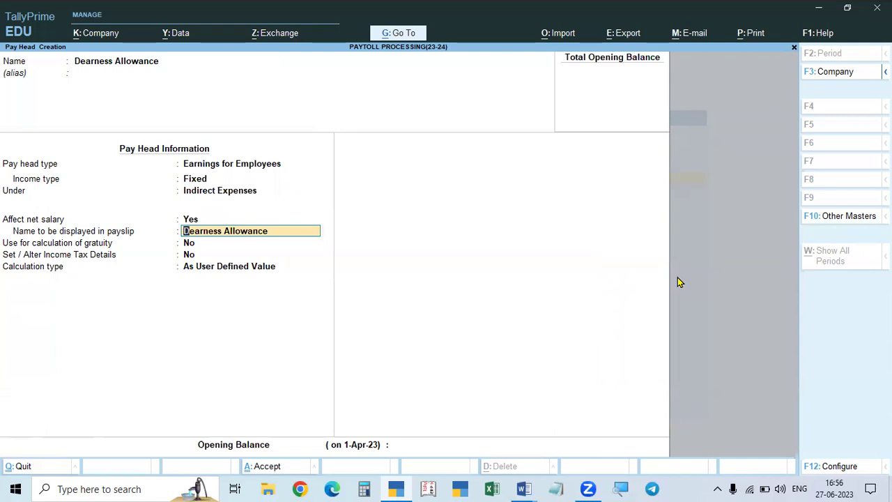
key(ctrl)
key(Right)
key(BackSpace)
key(BackSpace)
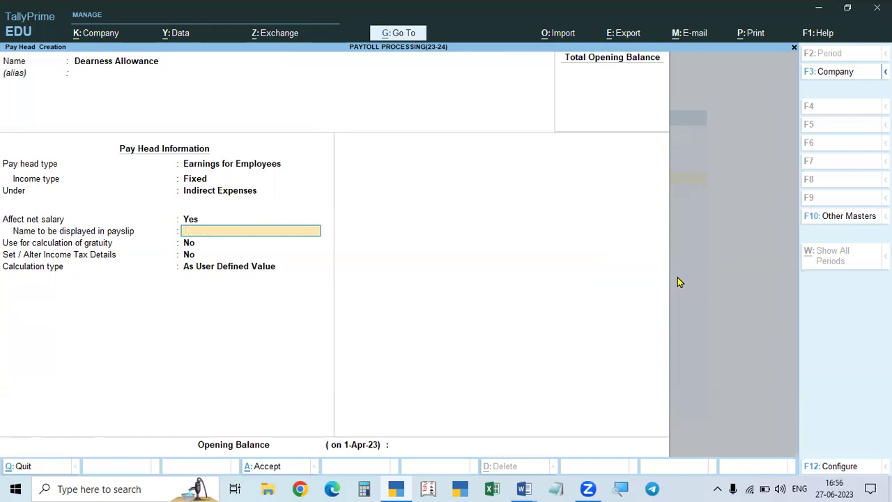
text(D A)
key(Return)
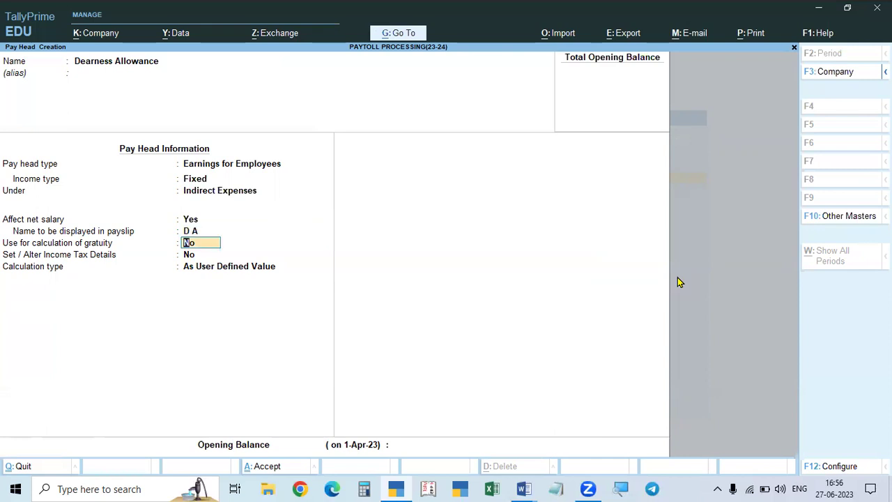
Step: Enable gratuity and income tax details, choosing Dearness Allowance as the income tax component
text(y)
key(Return)
text(y)
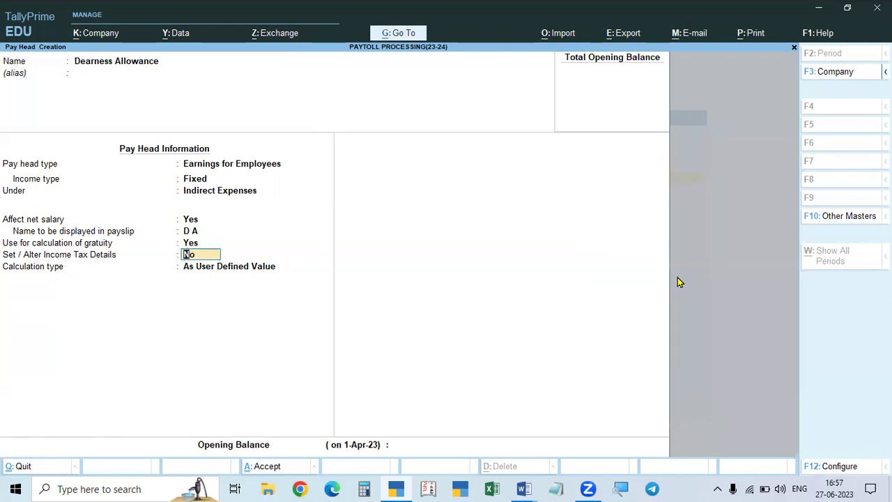
key(Return)
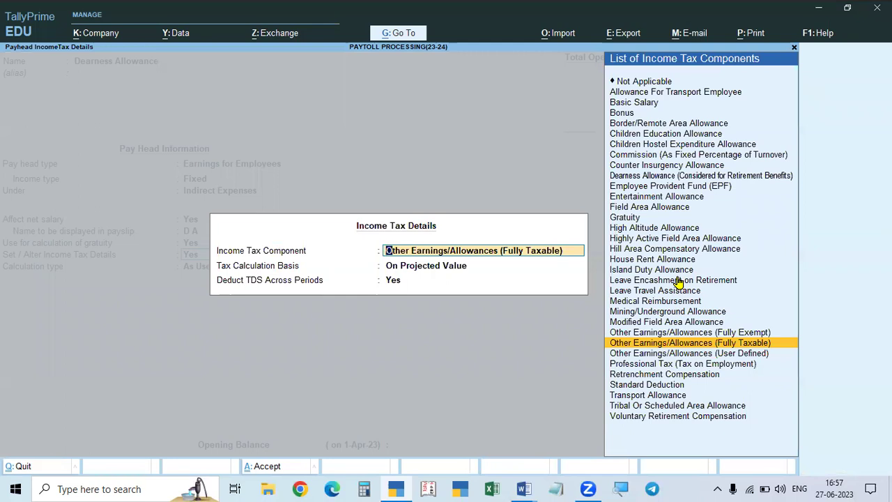
text(D)
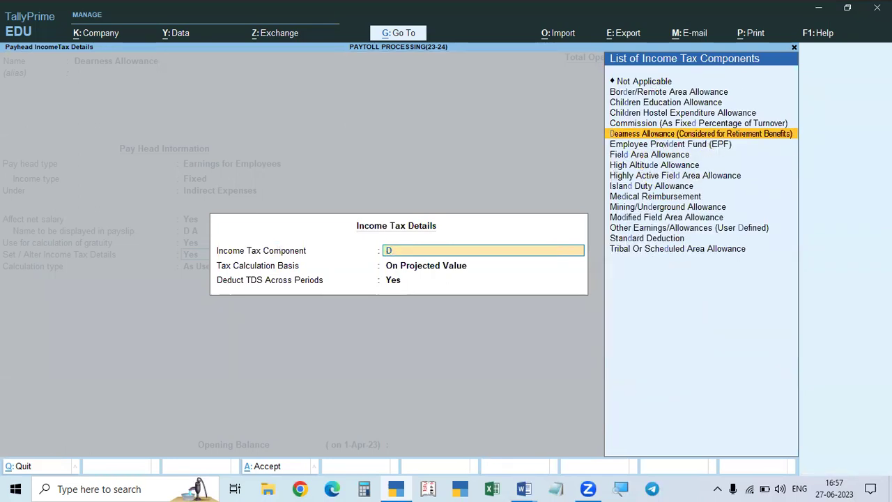
key(Return)
key(Return)
key(Return)
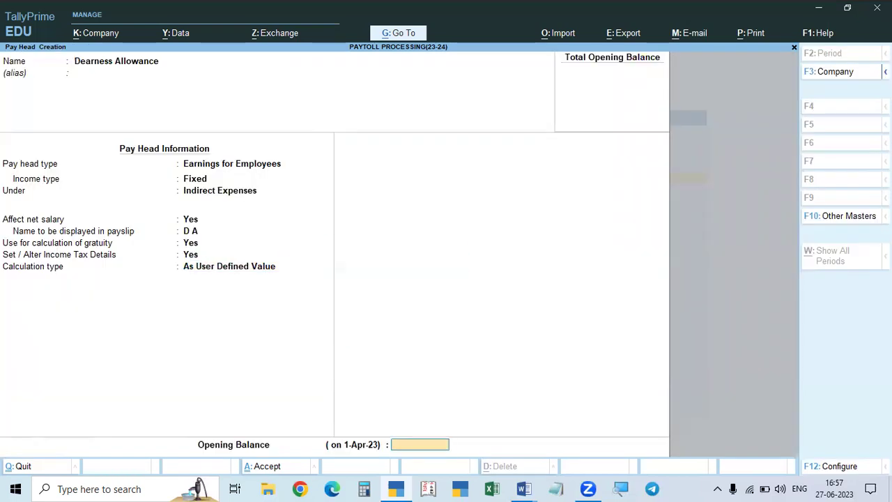
Step: Change Dearness Allowance to As Computed Value with Normal Rounding limit 1, computed On Specified Formula
key(BackSpace)
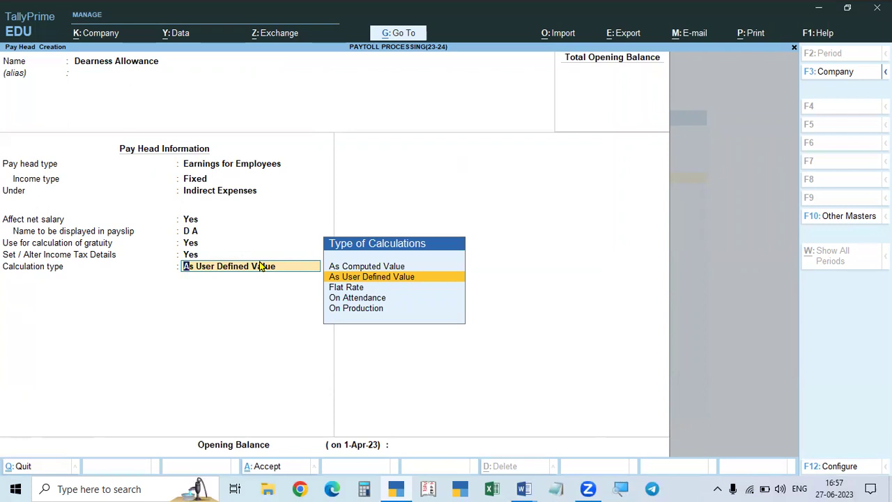
key(Up)
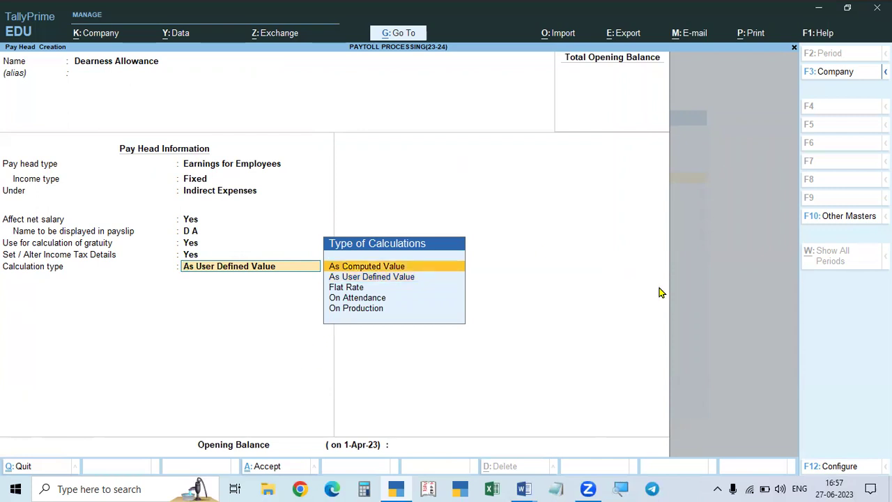
key(Return)
key(Return)
key(Down)
key(Down)
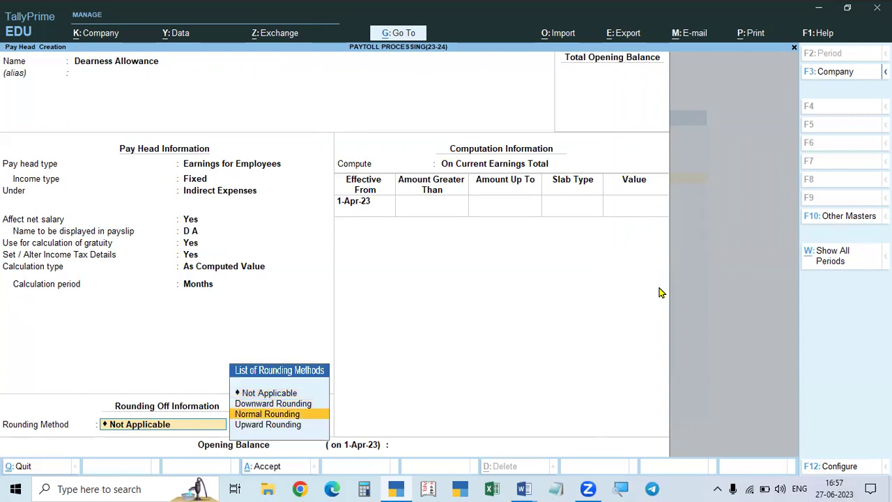
key(Return)
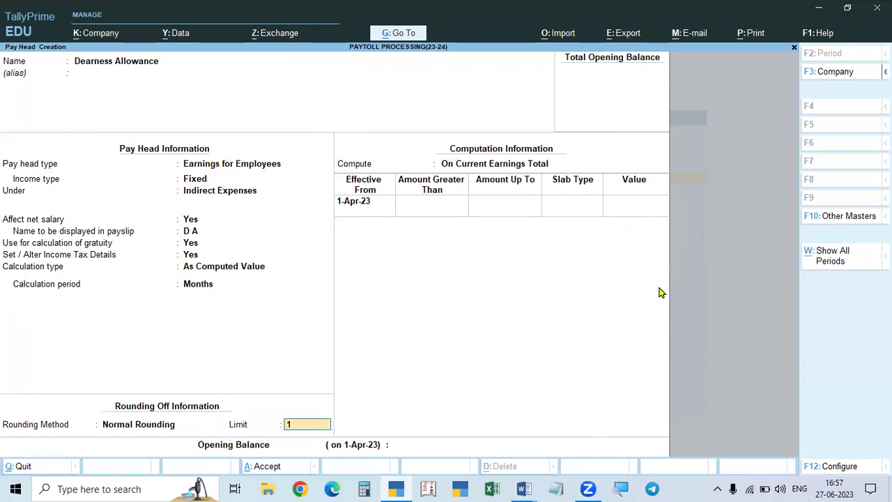
text(1)
key(Return)
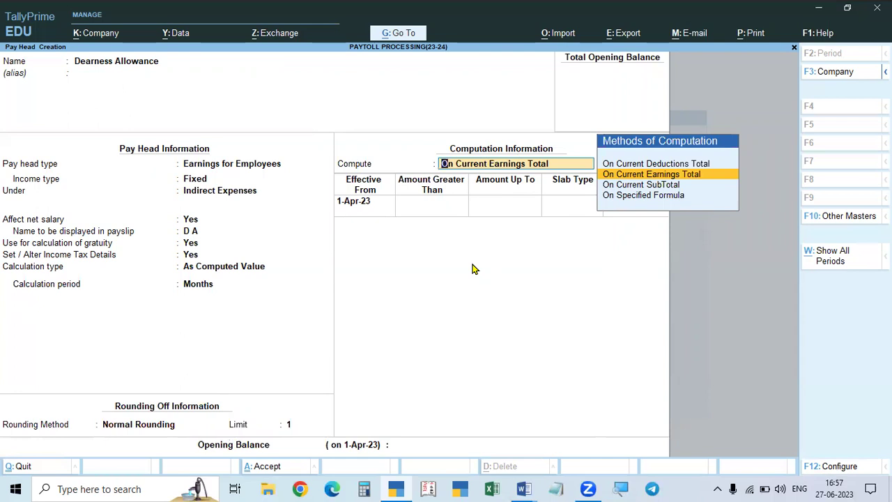
click(652, 198)
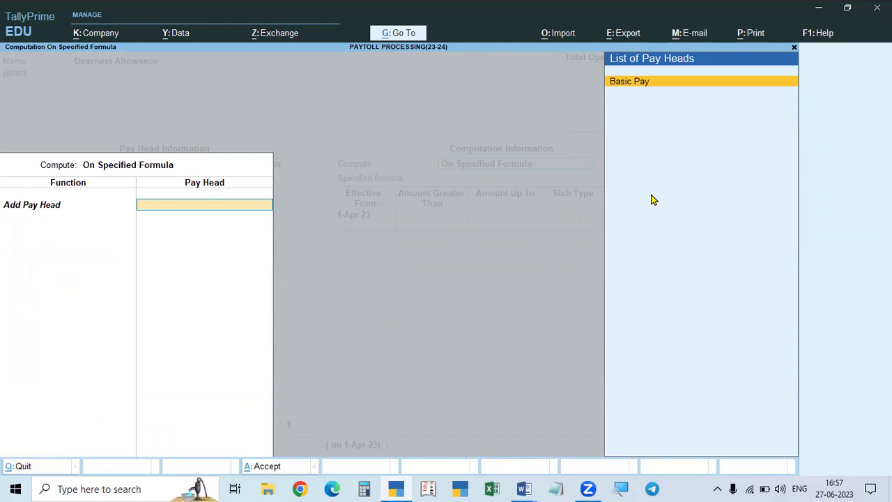
Step: Build the Dearness Allowance formula from Basic Pay only, effective from 1-May-23
key(Return)
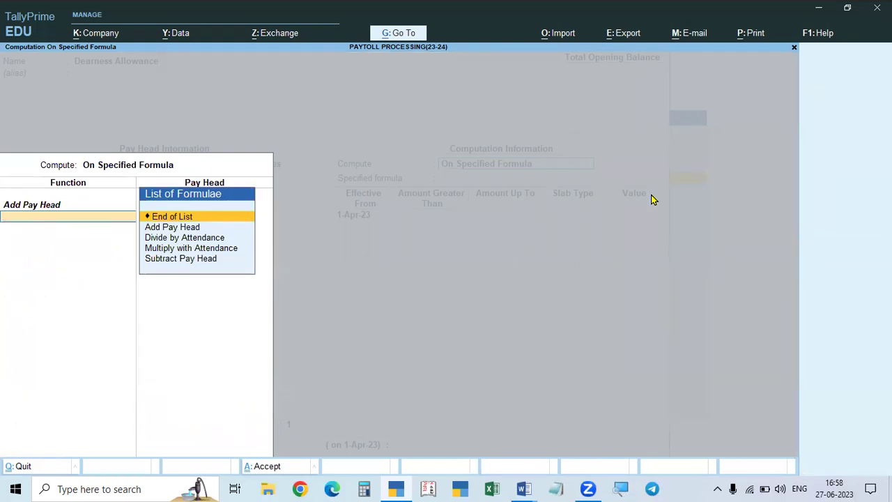
key(Down)
key(Return)
text(1.5.23)
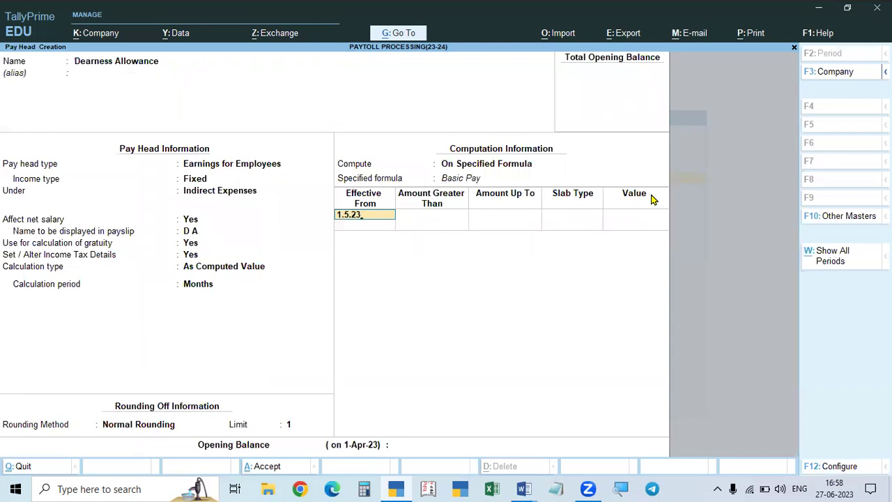
key(Return)
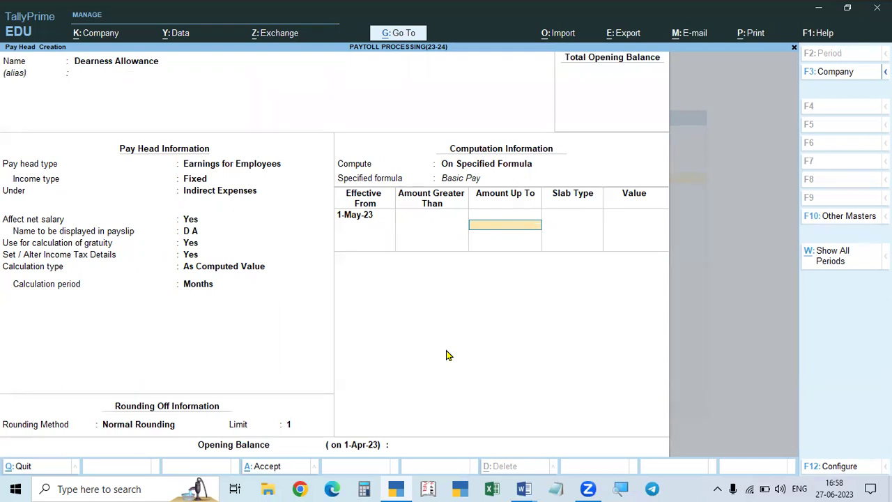
key(Return)
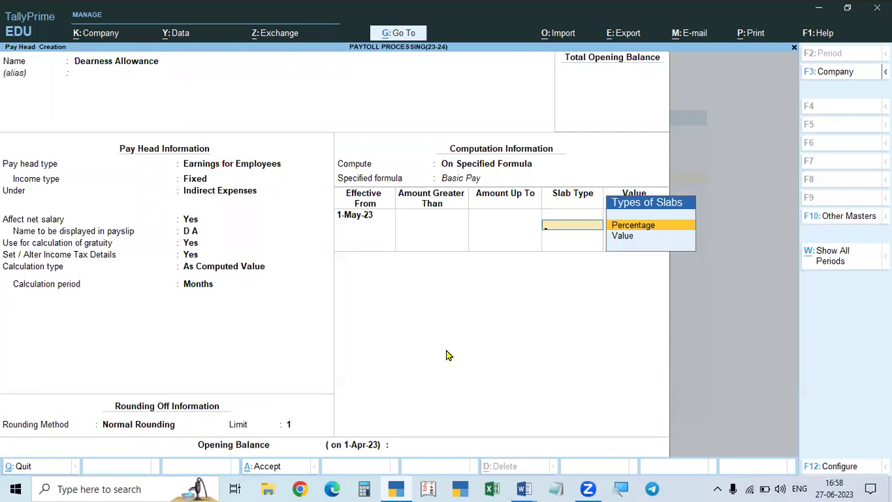
key(alt+Tab)
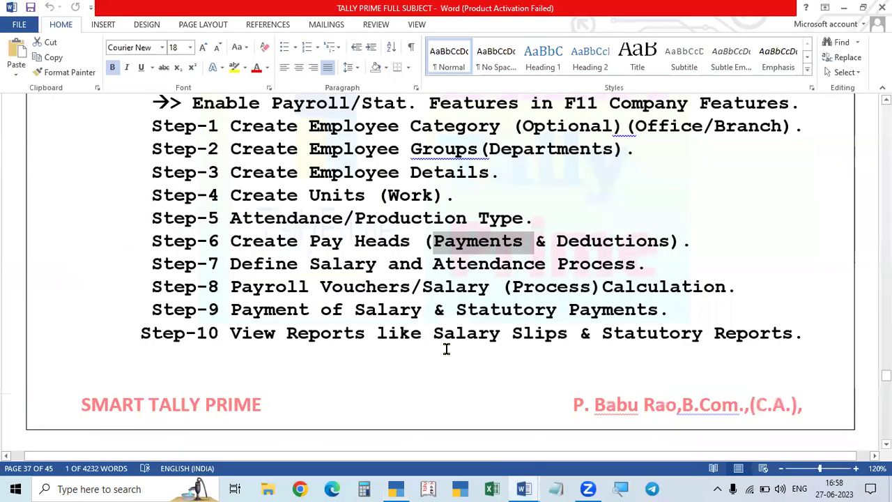
Step: In ASSIGNMENT PROBLEMS, delete the stray 20% from the Dearness Allowance row, make the third percentage 20%, and save
key(alt+Tab)
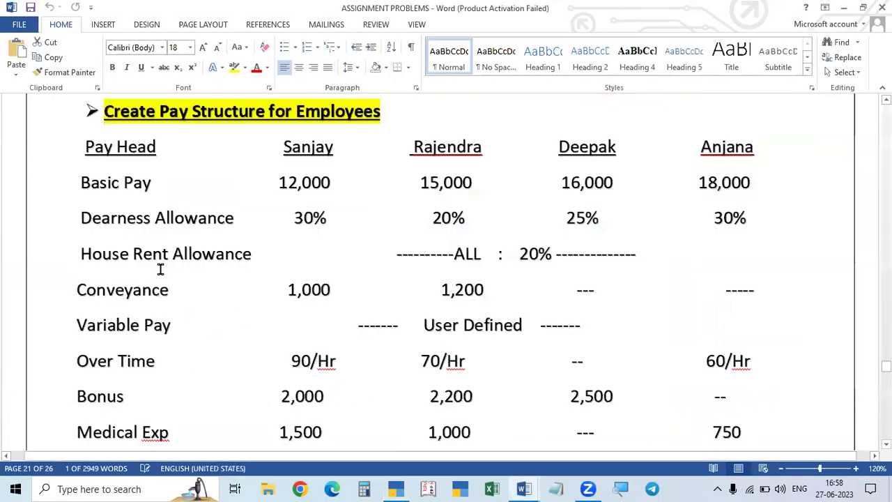
drag(158, 218, 568, 218)
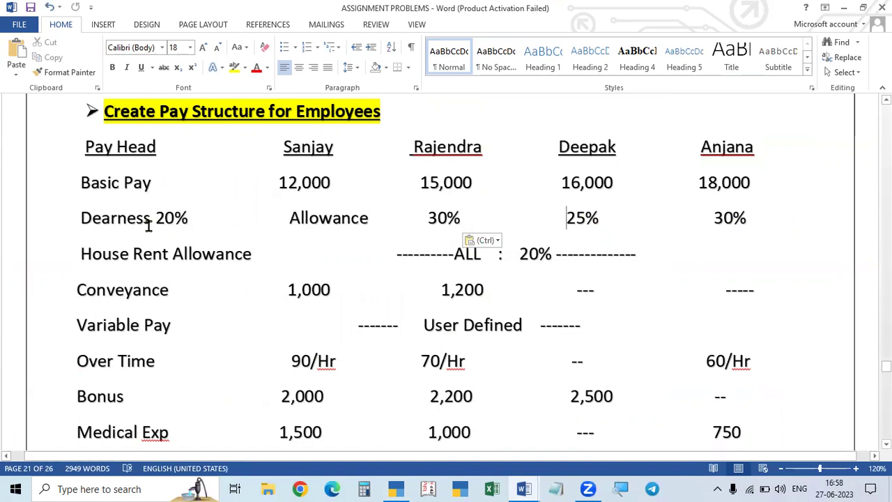
drag(155, 218, 190, 222)
key(Delete)
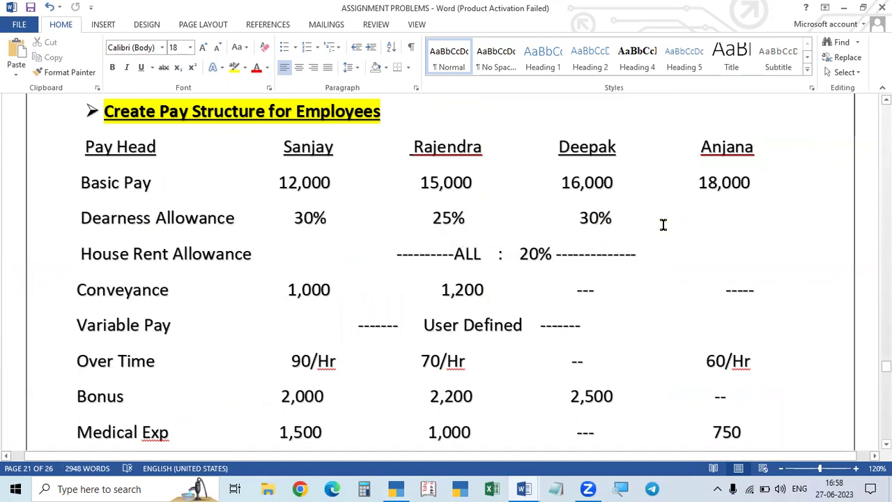
click(294, 218)
click(578, 218)
text(30)
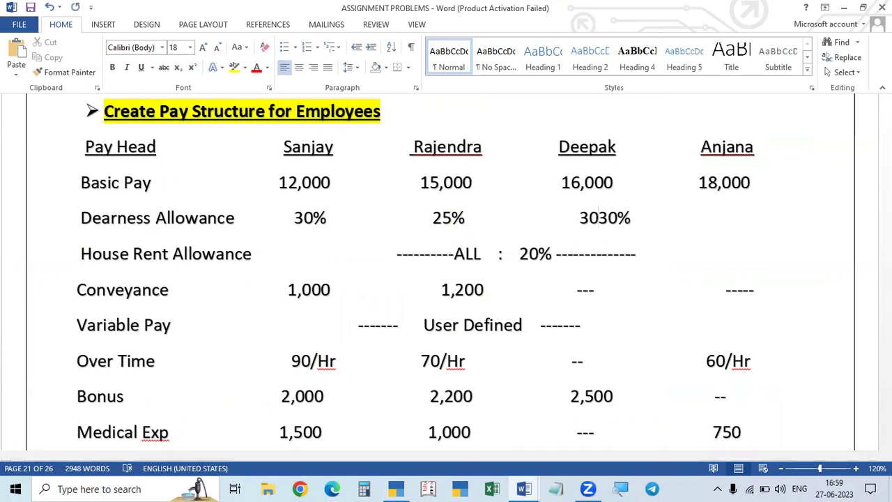
key(BackSpace)
key(BackSpace)
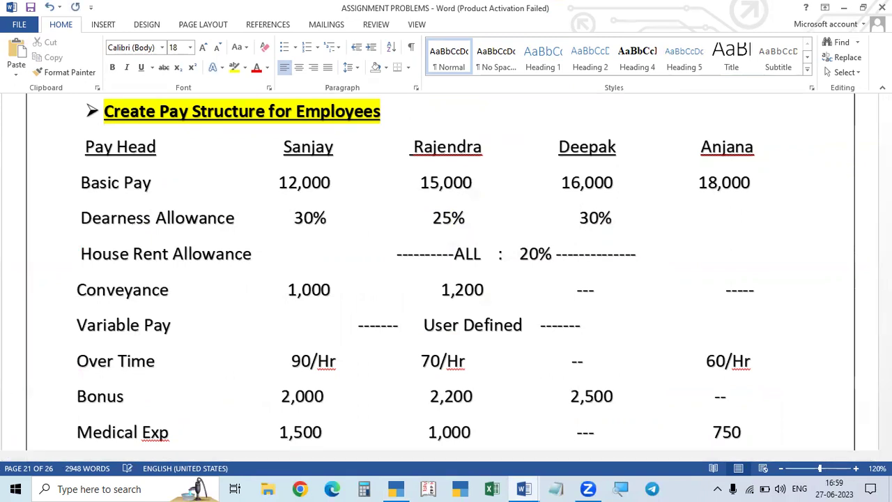
text(20)
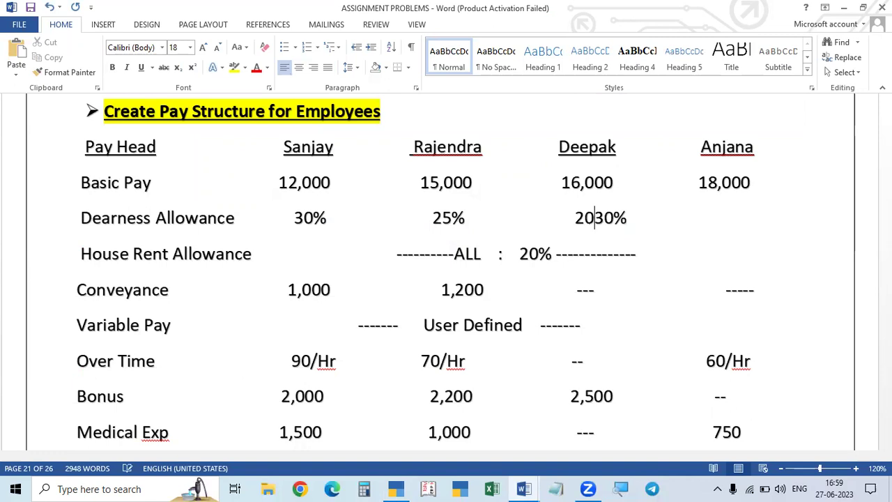
text(%)
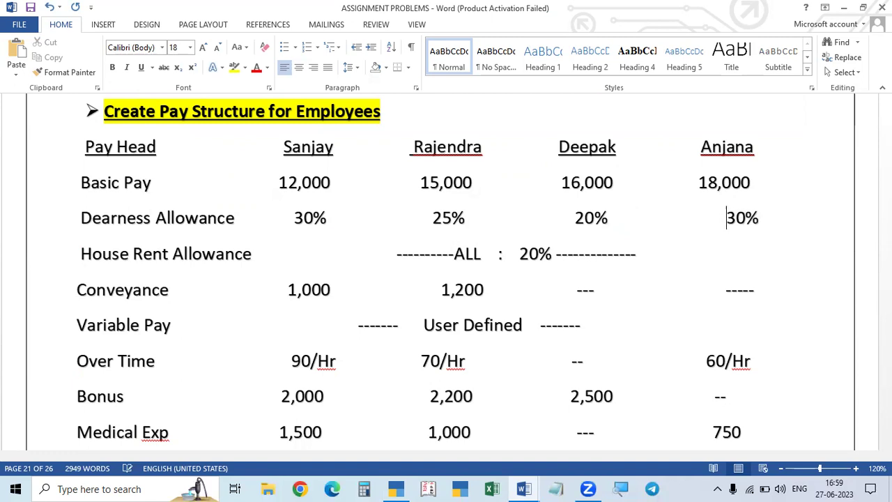
key(ctrl+s)
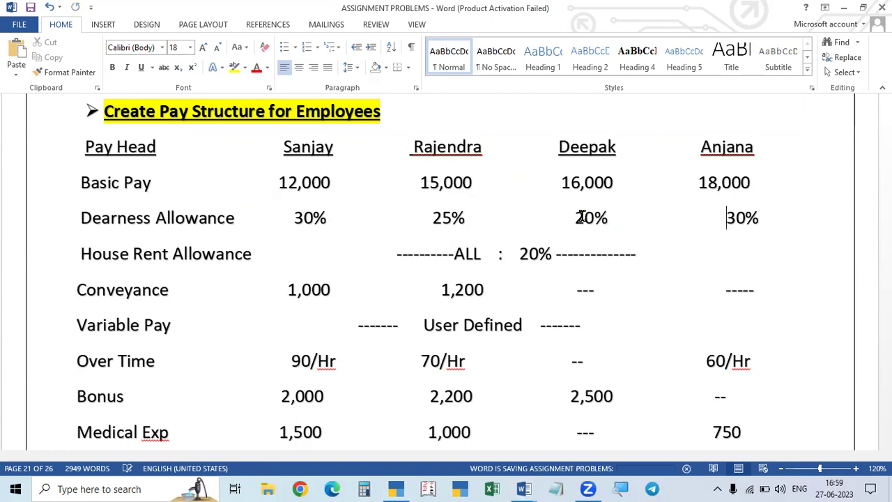
key(alt+Tab)
key(alt+Tab)
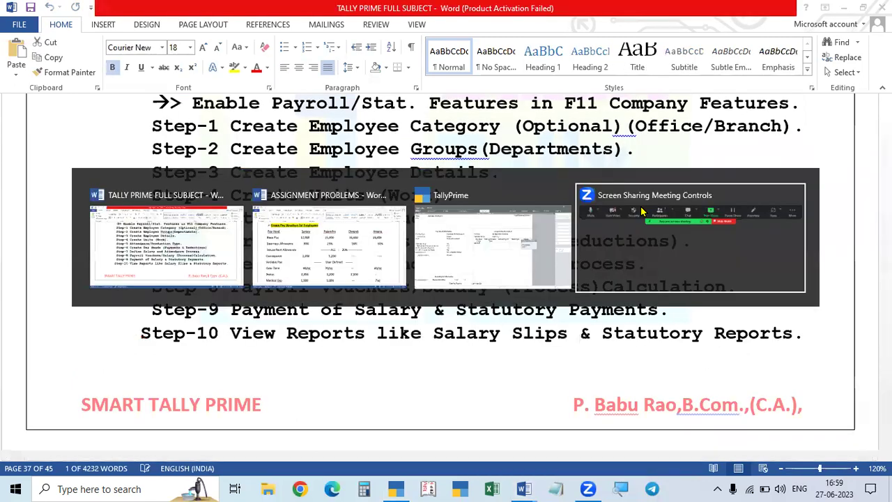
key(alt+Tab)
key(alt+Tab)
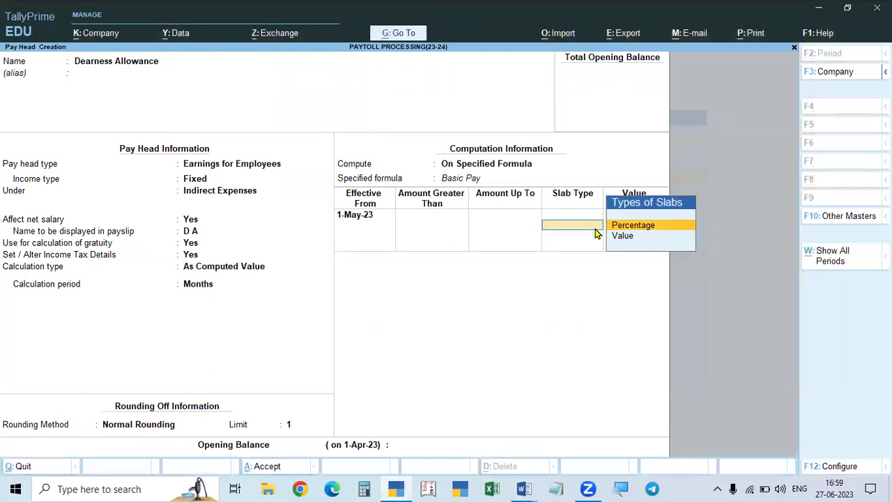
Step: Set the 1-May-23 slab type to Percentage and enter 0 as its value
key(Return)
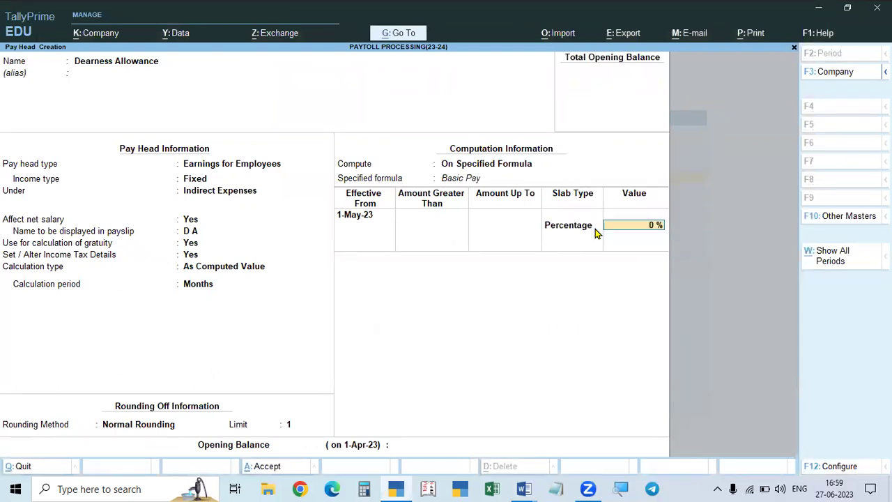
text(1)
key(BackSpace)
text(0)
key(Return)
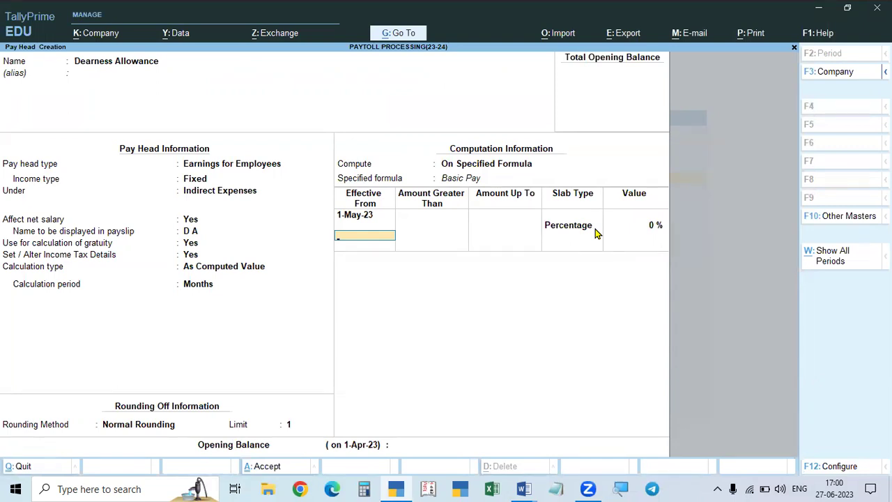
Step: Skip the empty slab row and save the Dearness Allowance pay head, leaving a blank form
key(Return)
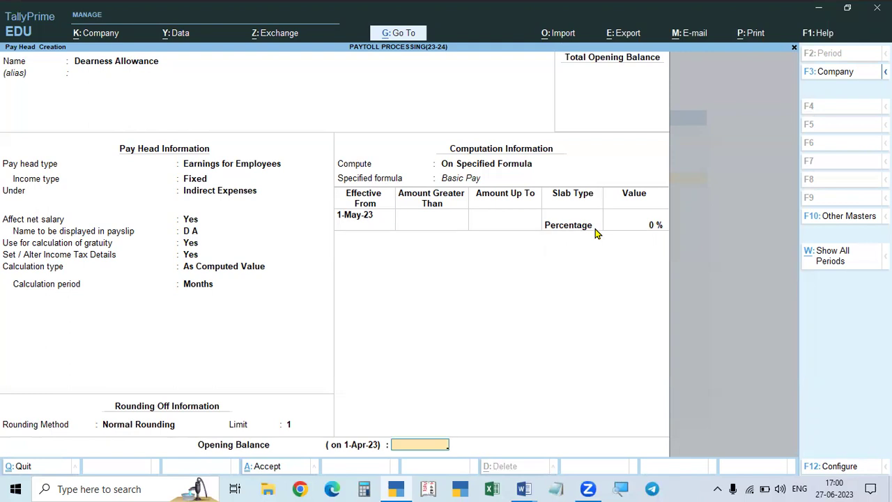
key(Return)
key(Return)
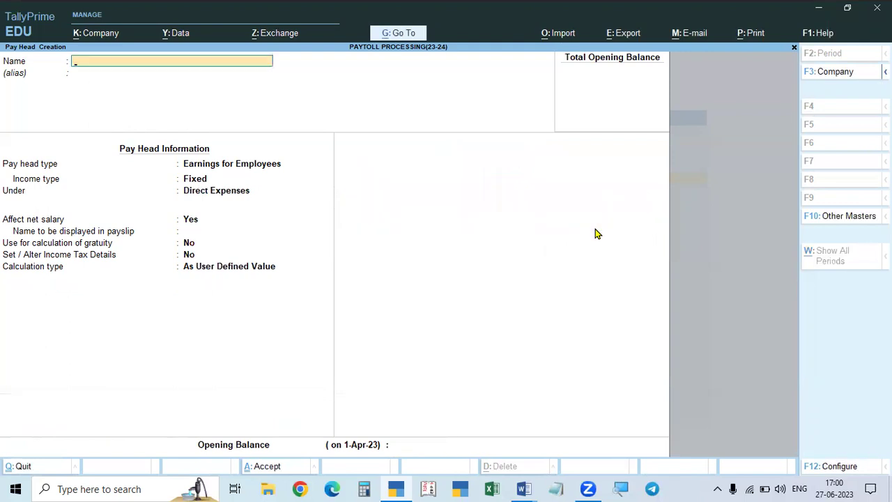
key(Escape)
Step: Review the ASSIGNMENT PROBLEMS pay structure table, then return to TALLY PRIME FULL SUBJECT
key(alt+Tab)
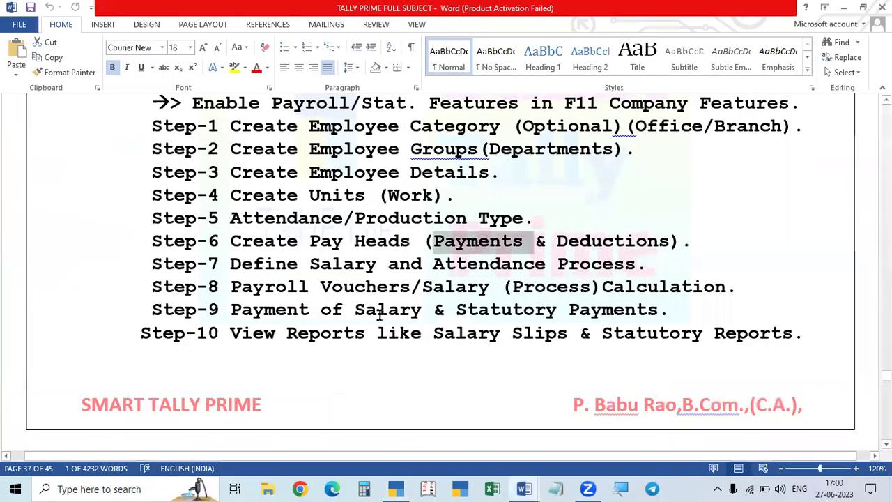
key(alt+Tab)
key(alt+Tab)
key(alt+Tab)
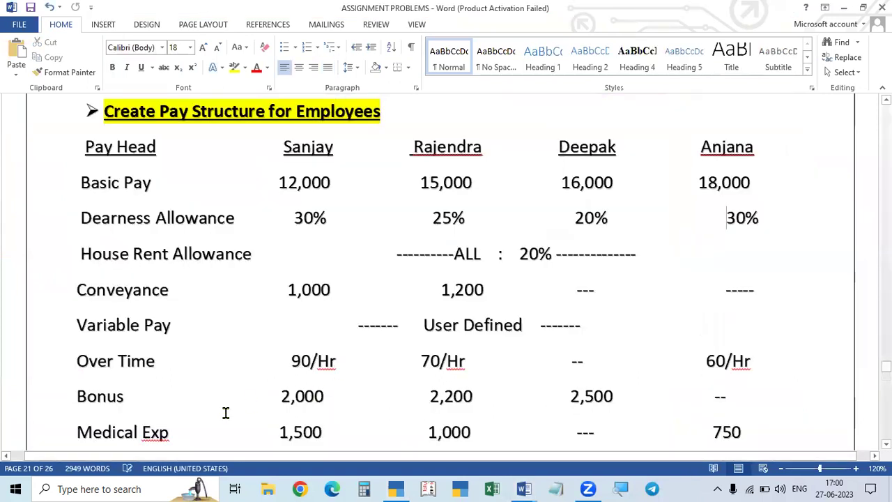
scroll(225, 414, down, 1)
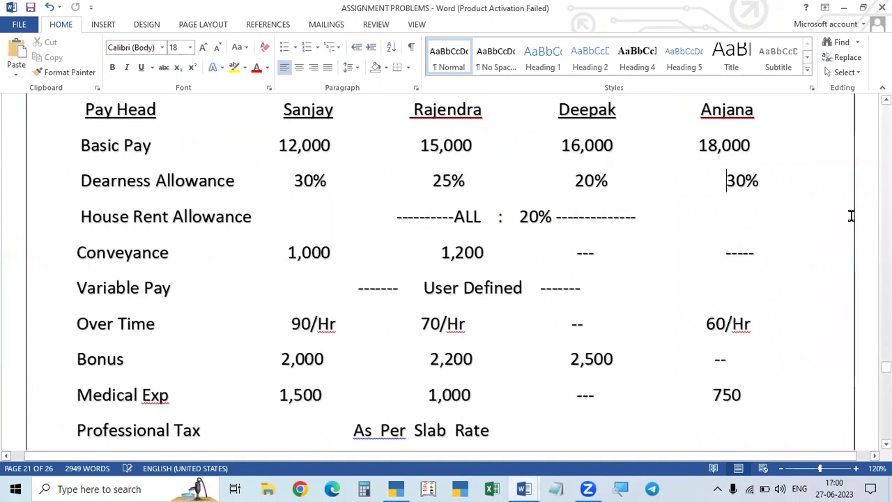
key(alt+Tab)
key(alt+Tab)
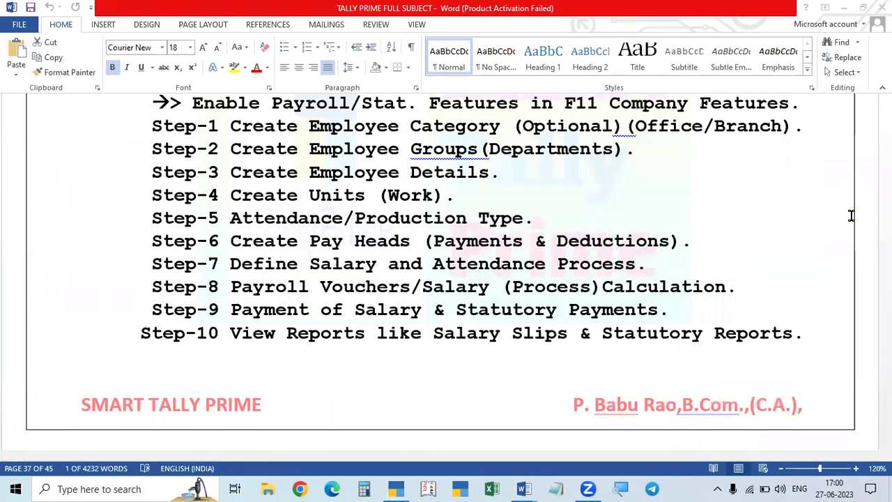
key(alt+Tab)
Step: Name the new pay head House Rent Allowance
text(Hou)
key(BackSpace)
text(u)
key(BackSpace)
text(use Rent Allw)
key(BackSpace)
text(ow)
key(BackSpace)
key(BackSpace)
text(ow)
key(BackSpace)
text(wance)
key(Return)
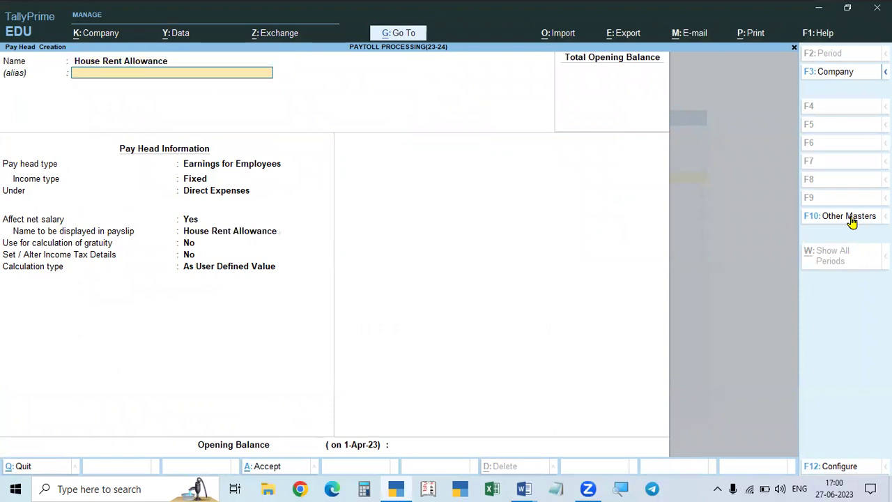
Step: Make it a Fixed Earnings for Employees pay head under Indirect Expenses
key(Return)
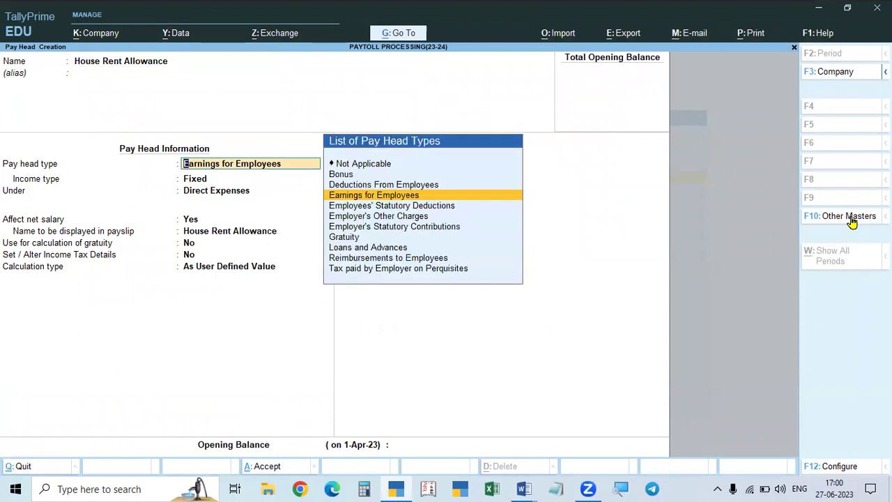
key(Return)
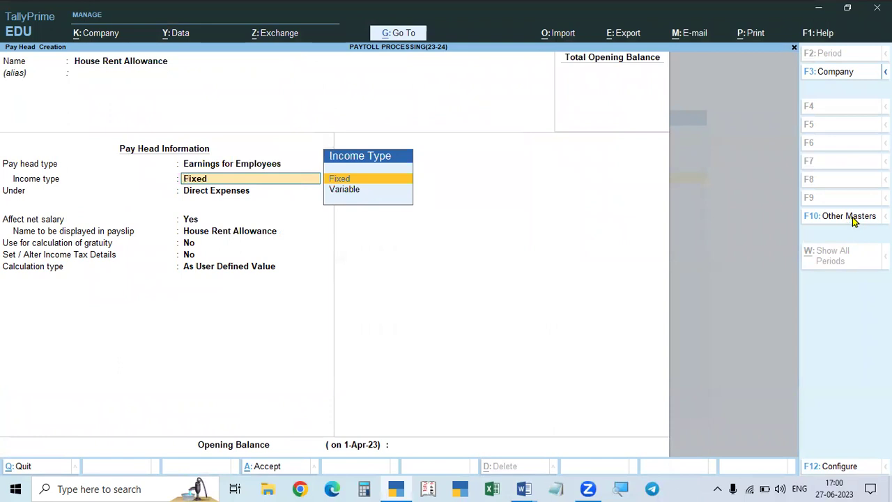
key(Return)
key(Down)
key(Down)
key(Down)
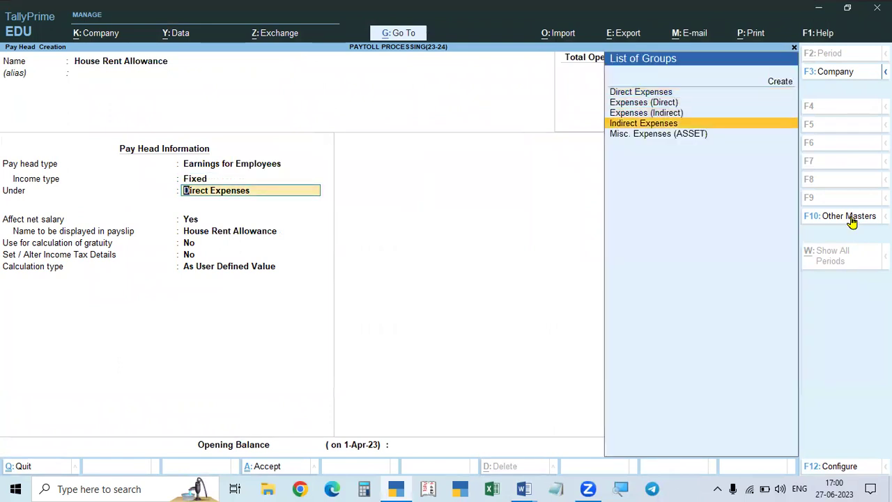
key(Return)
key(Return)
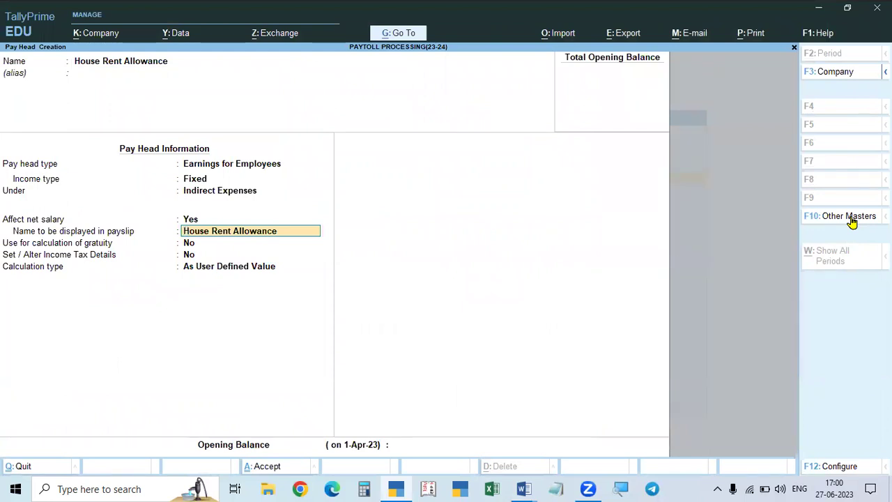
Step: Set payslip name H R A, gratuity No, and choose to set income tax details
key(BackSpace)
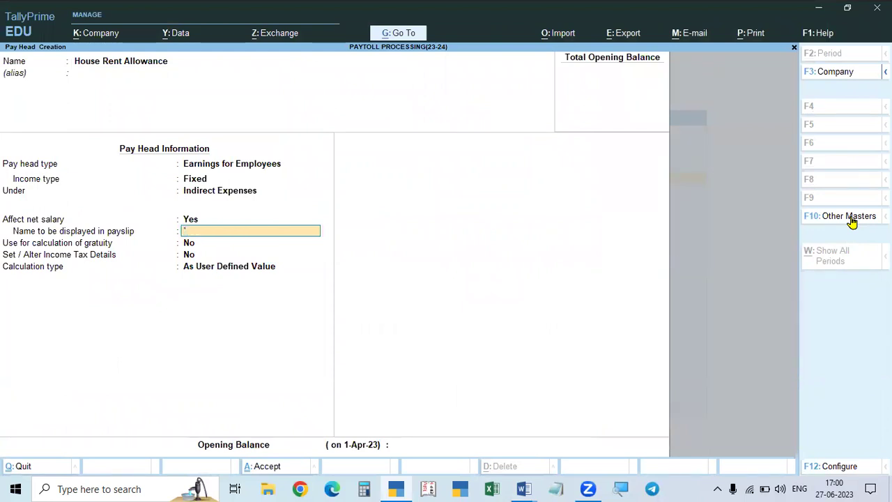
text(H R A)
key(Return)
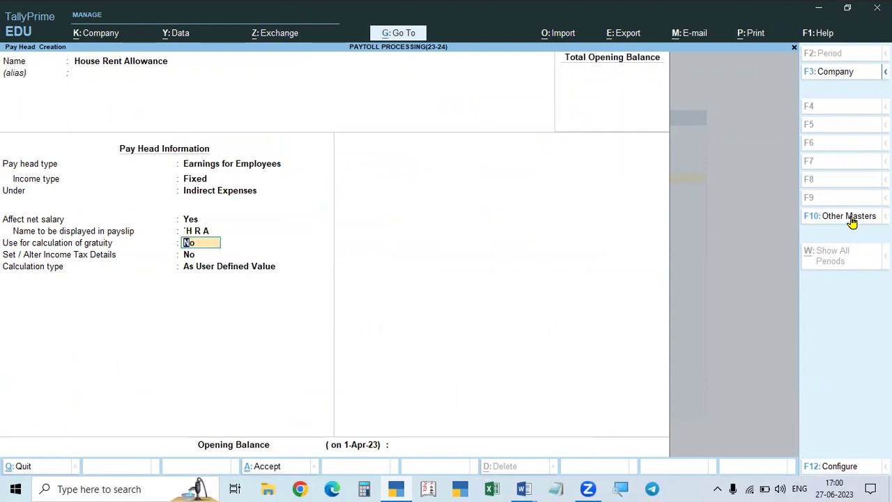
key(Return)
text(y)
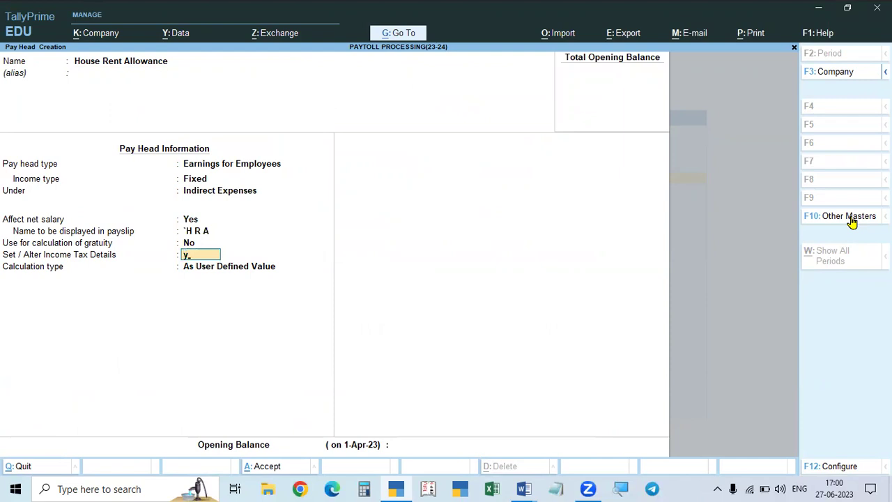
key(Return)
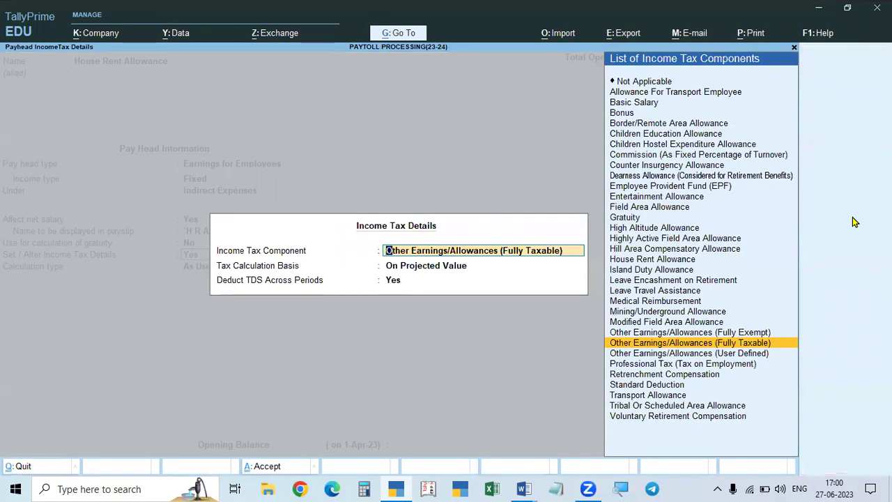
Step: Choose House Rent Allowance as the income tax component, taxed On Projected Value
text(H)
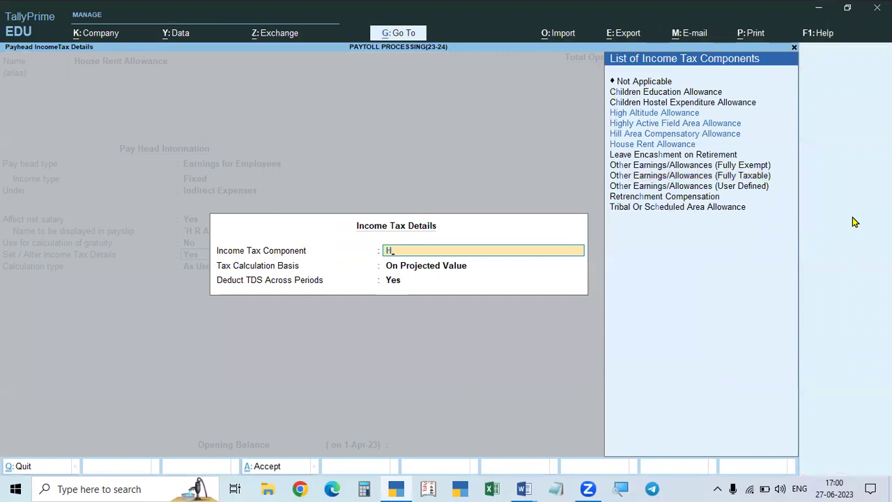
click(656, 147)
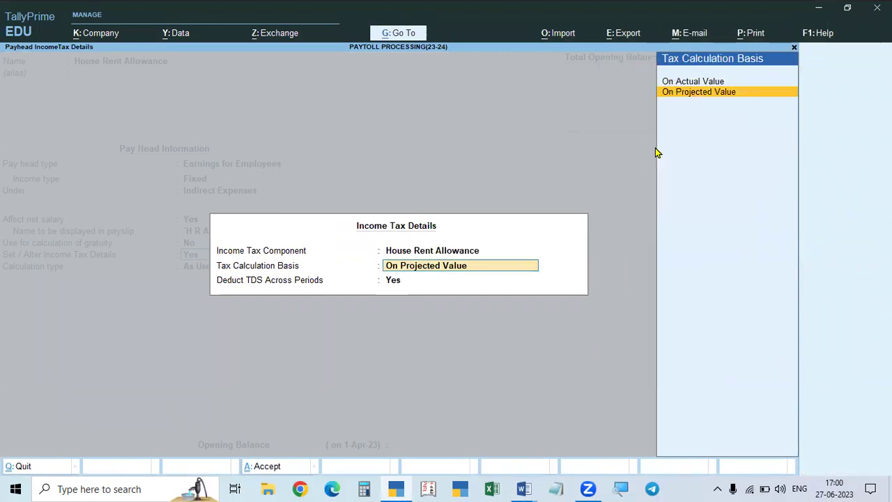
key(Return)
key(Return)
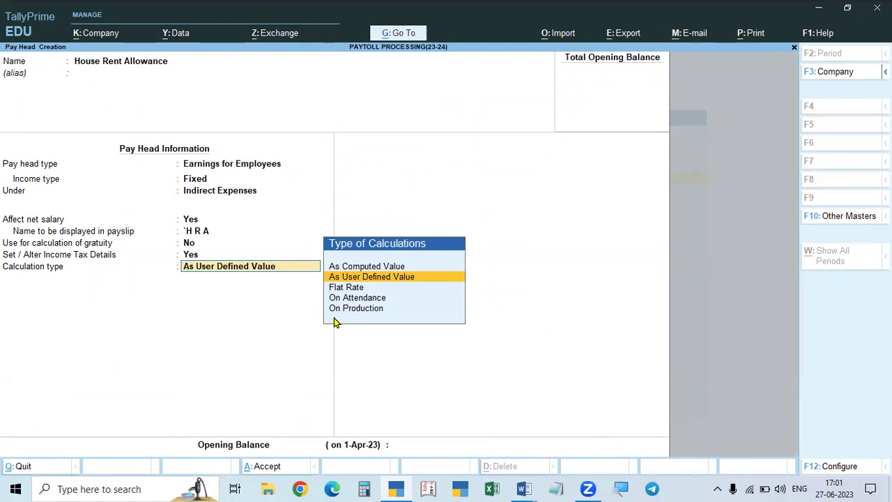
Step: Set calculation type As Computed Value with Normal Rounding and a rounding limit of 1
key(Up)
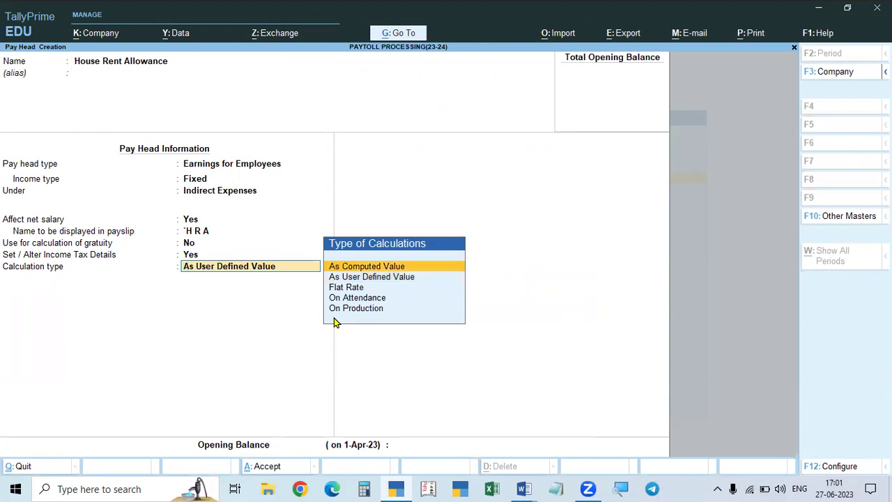
key(Return)
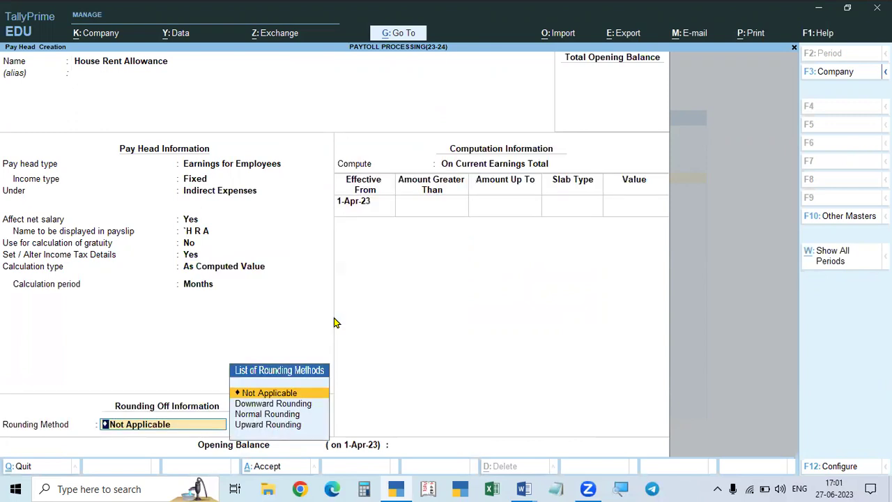
key(Down)
key(Down)
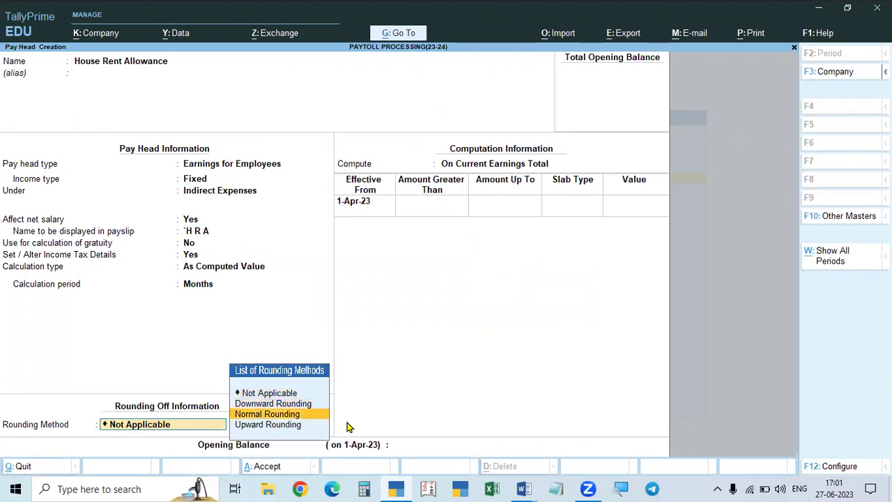
key(Return)
text(1)
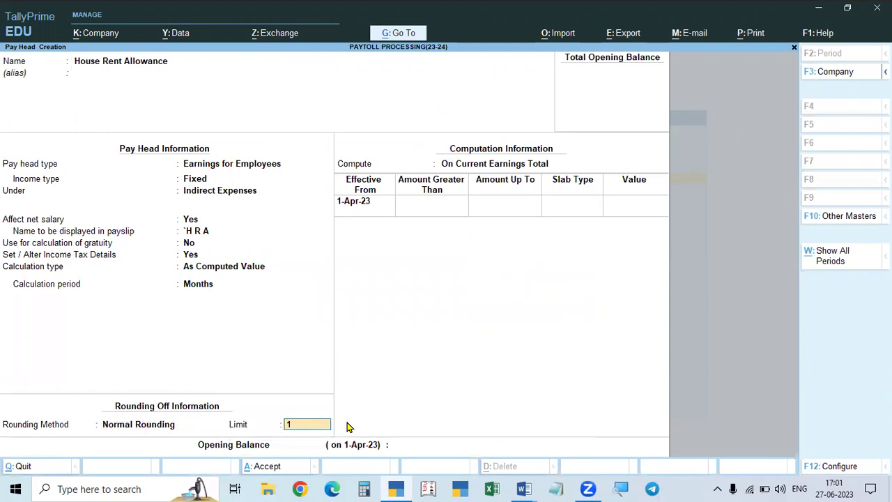
key(Return)
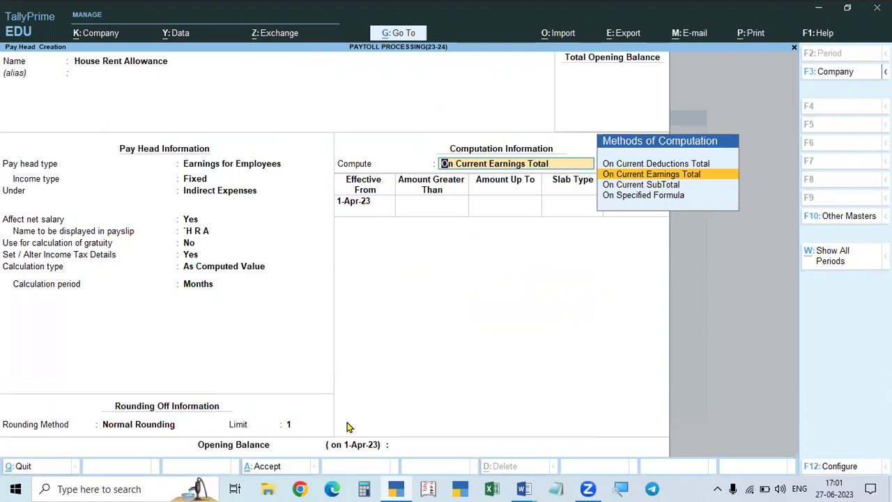
key(Down)
key(Down)
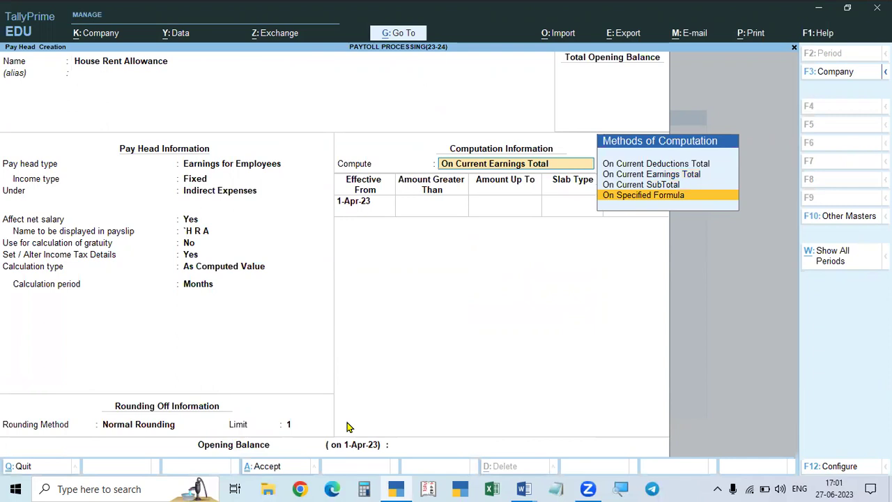
Step: Define the specified formula as Basic Pay plus Dearness Allowance, ending the list
key(Return)
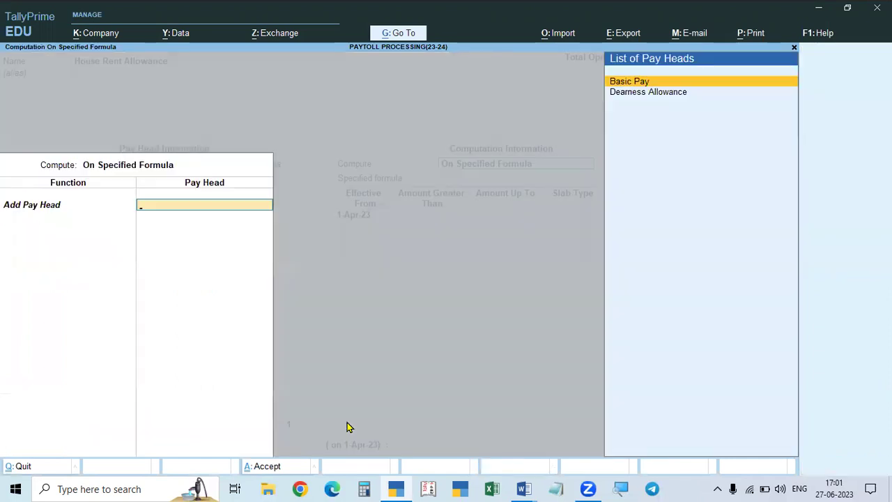
key(Return)
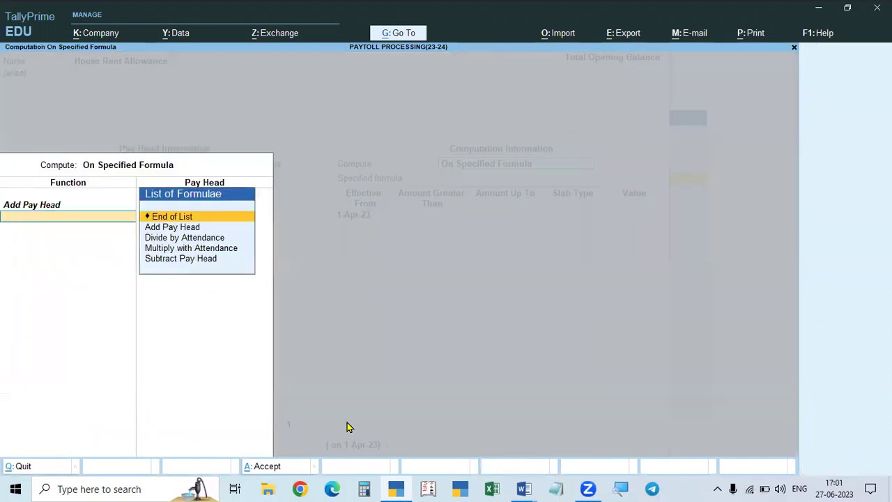
key(Down)
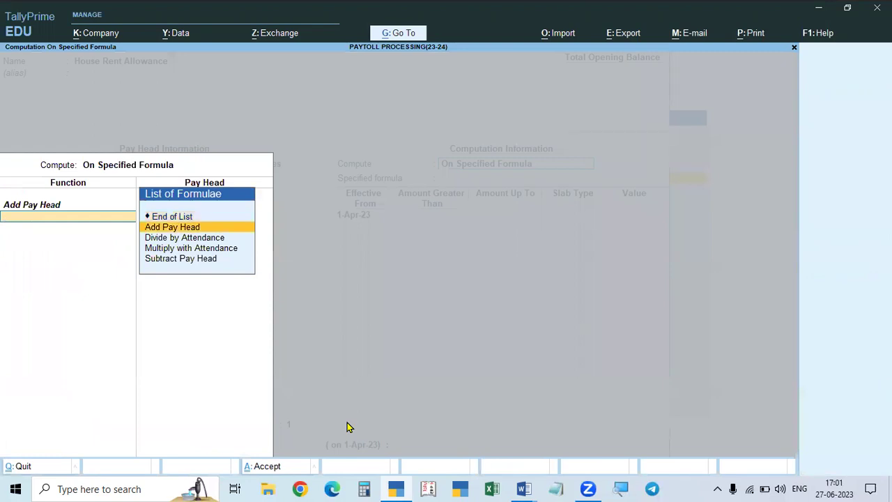
key(Return)
key(Down)
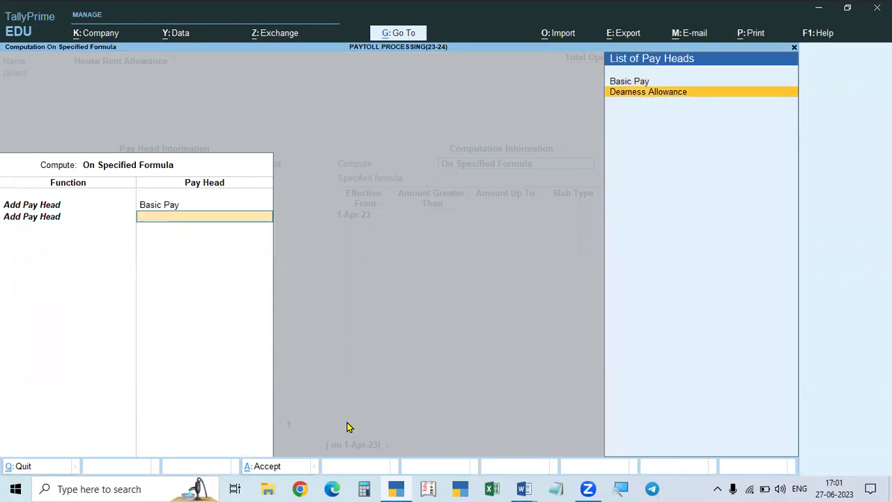
key(Return)
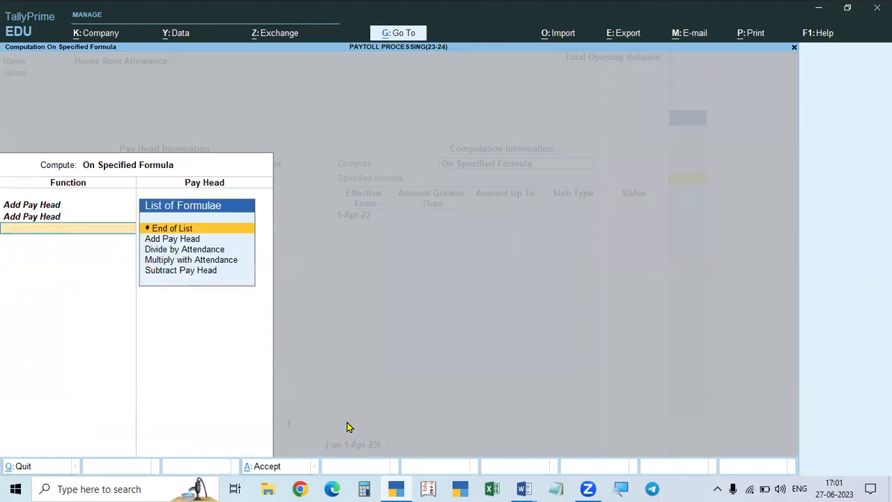
key(Return)
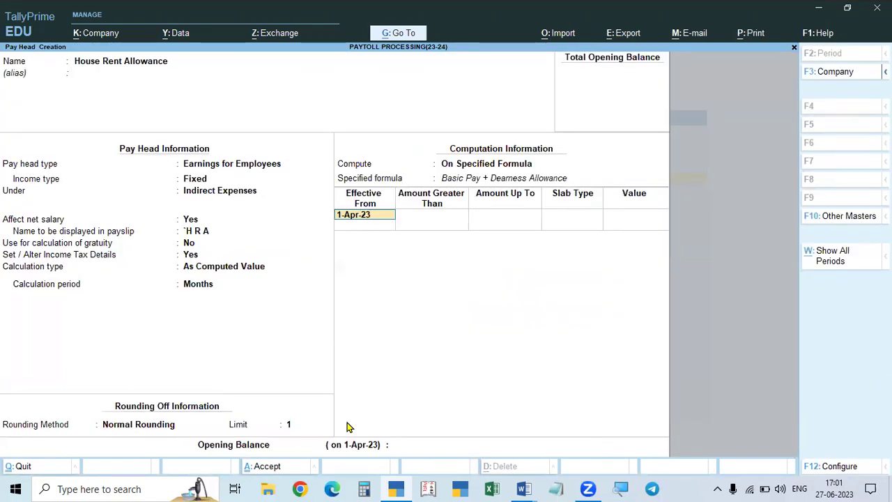
key(BackSpace)
key(Return)
key(Return)
key(Return)
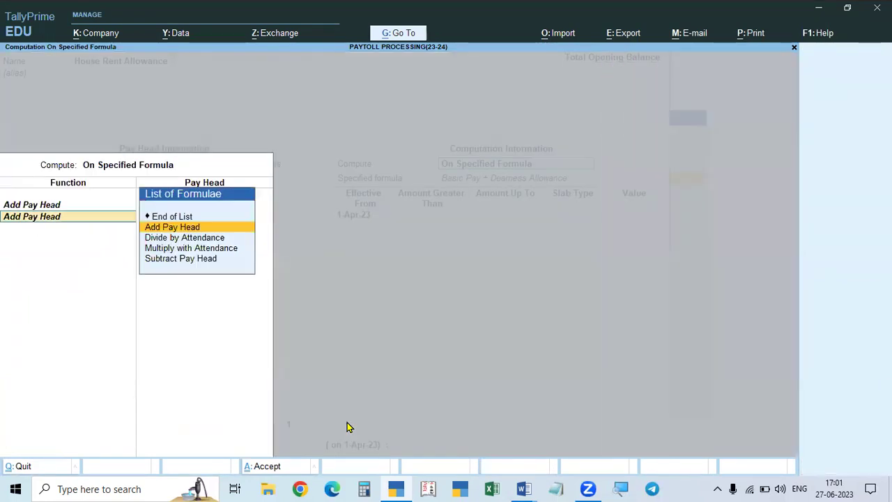
key(Return)
Step: Set Effective From to 1-May-23, check the assignment document, and choose Percentage slab type
key(Return)
text(1.5.23)
key(Return)
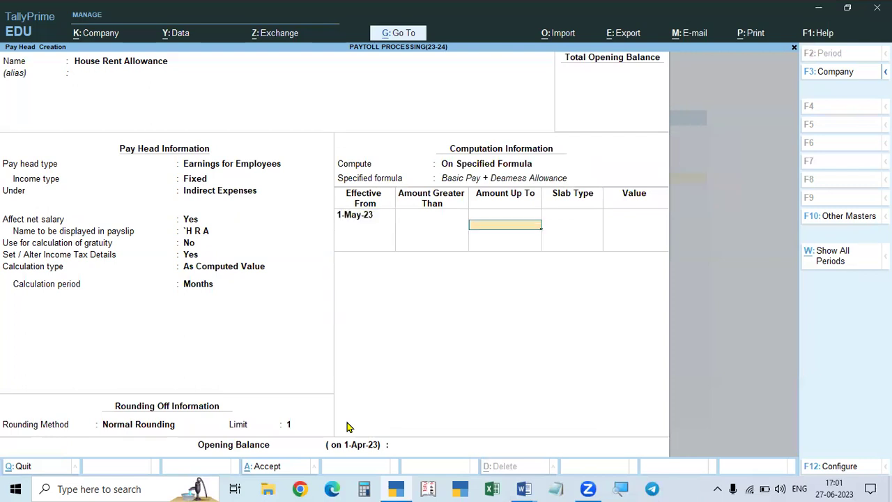
key(Return)
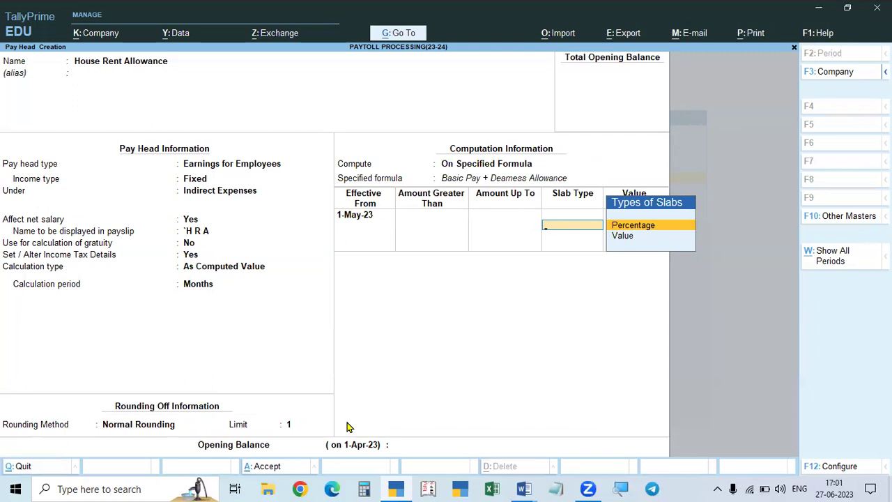
key(alt)
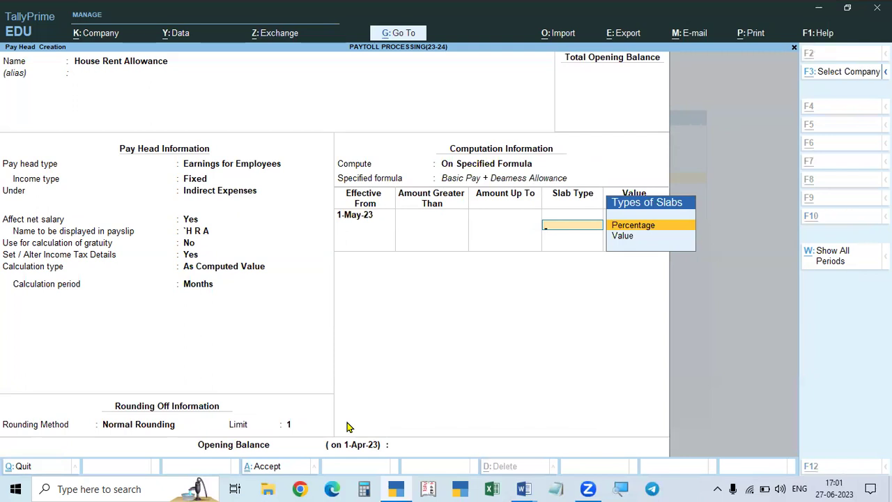
key(alt+Tab)
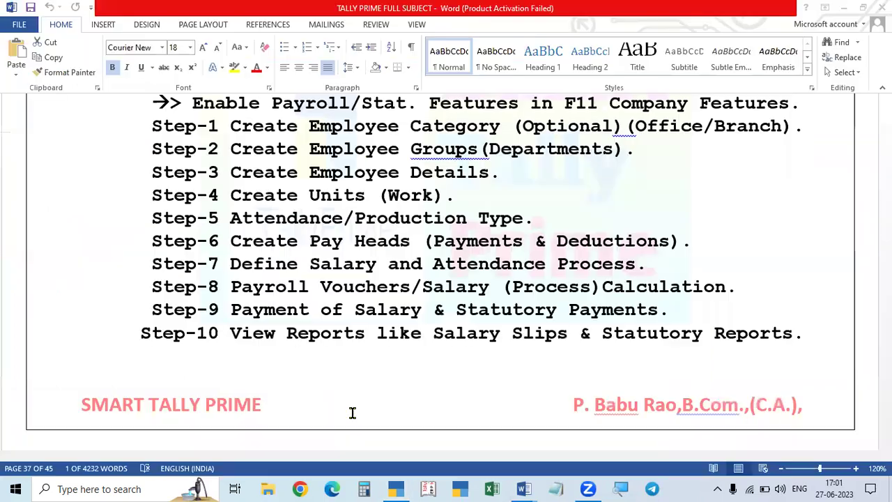
key(alt+Tab)
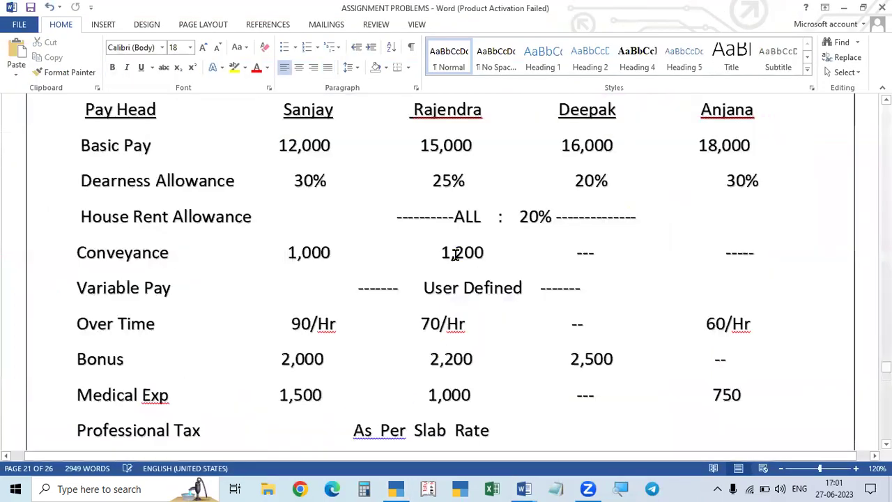
key(alt+Tab)
key(alt+Tab)
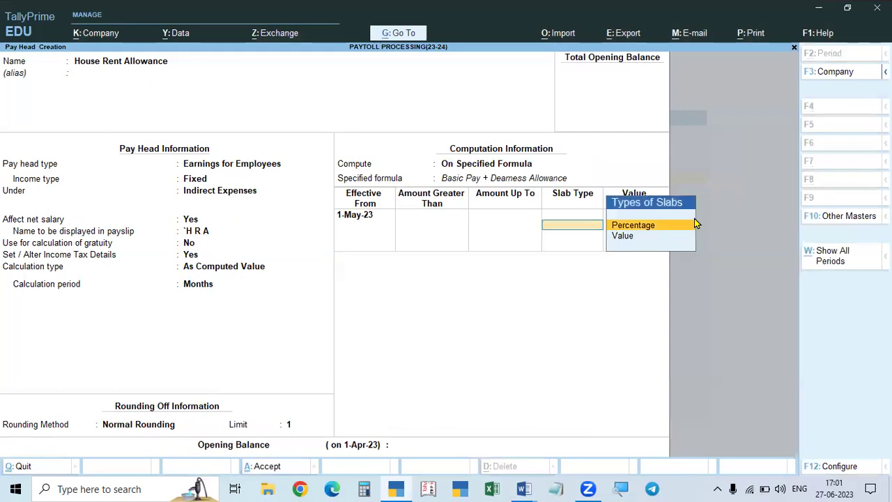
key(Return)
Step: Enter a 20% Percentage slab value and save the House Rent Allowance pay head
text(20)
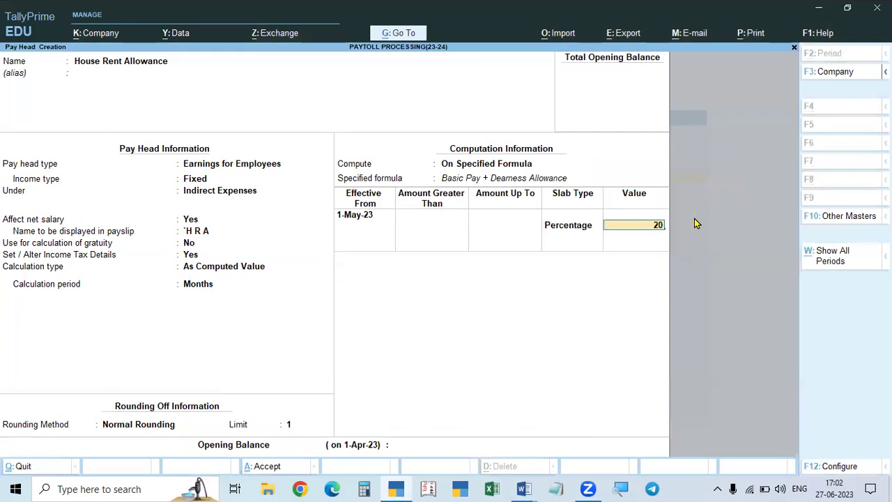
key(Return)
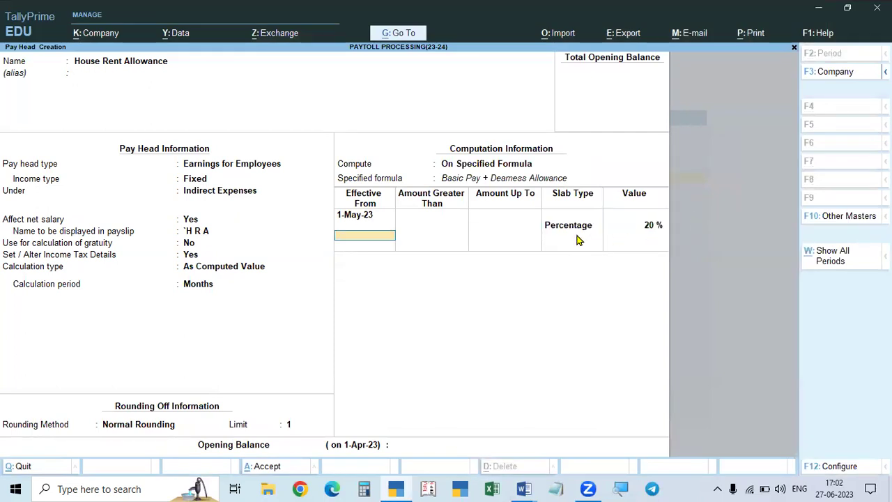
click(571, 232)
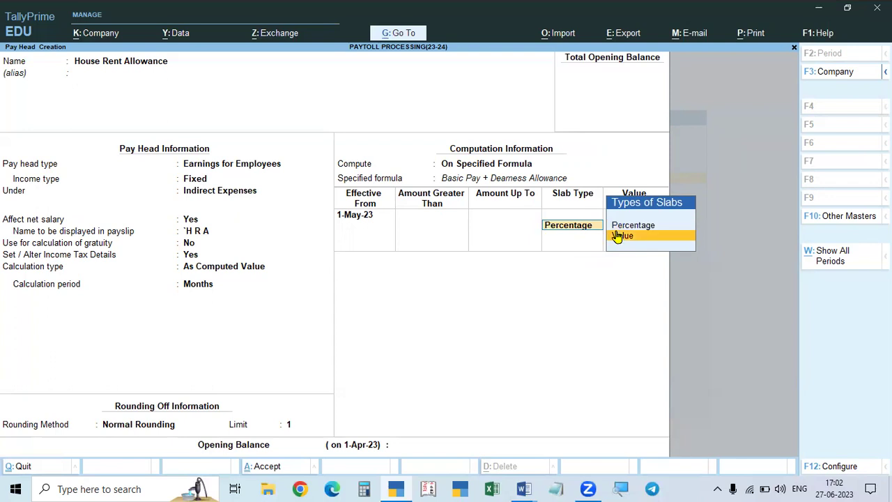
key(Up)
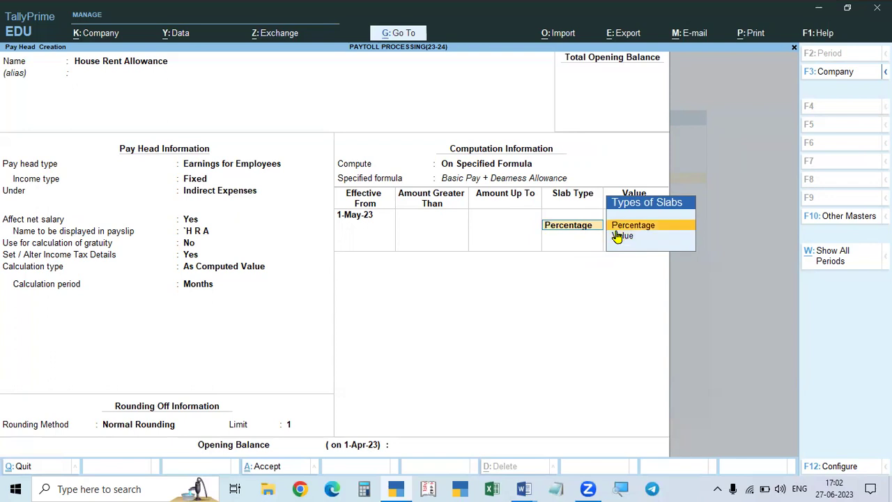
key(Return)
key(Return)
key(Return)
key(Return)
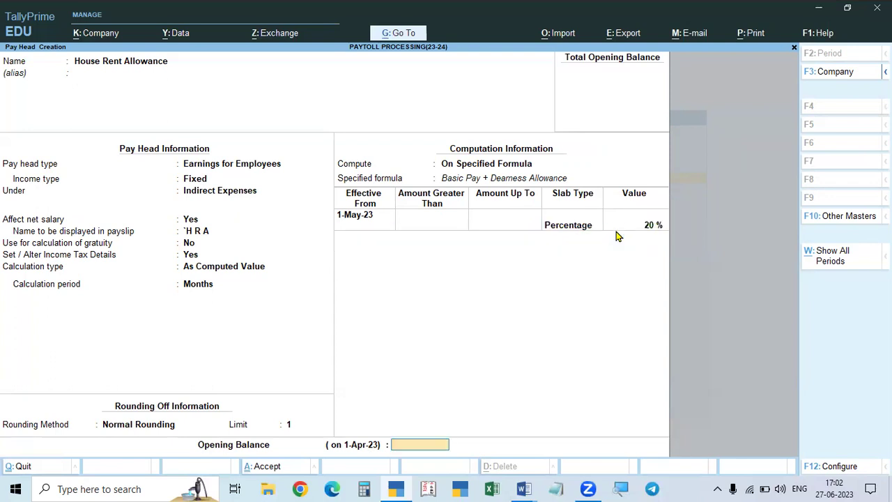
key(Return)
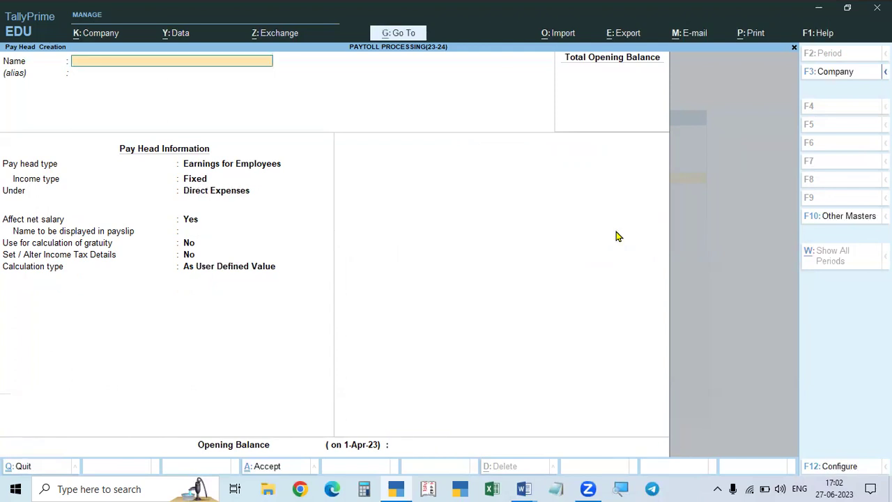
key(alt+Tab)
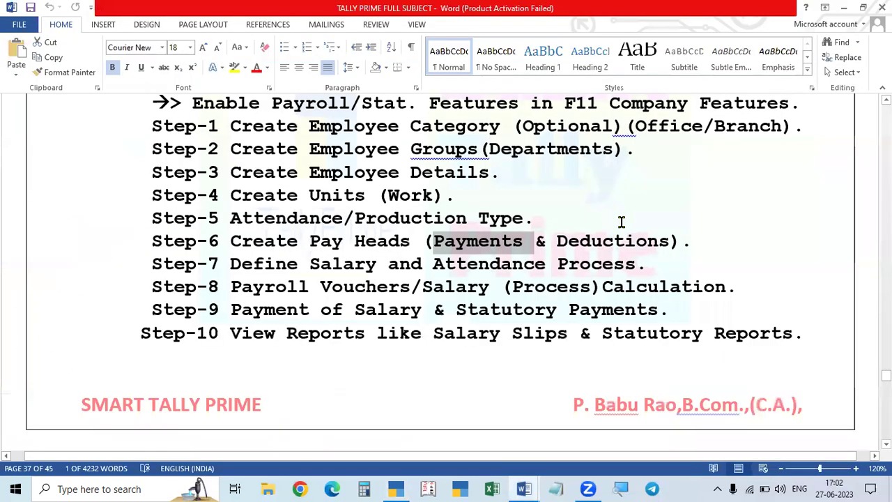
key(alt+Tab)
key(alt+Tab)
key(alt+Tab)
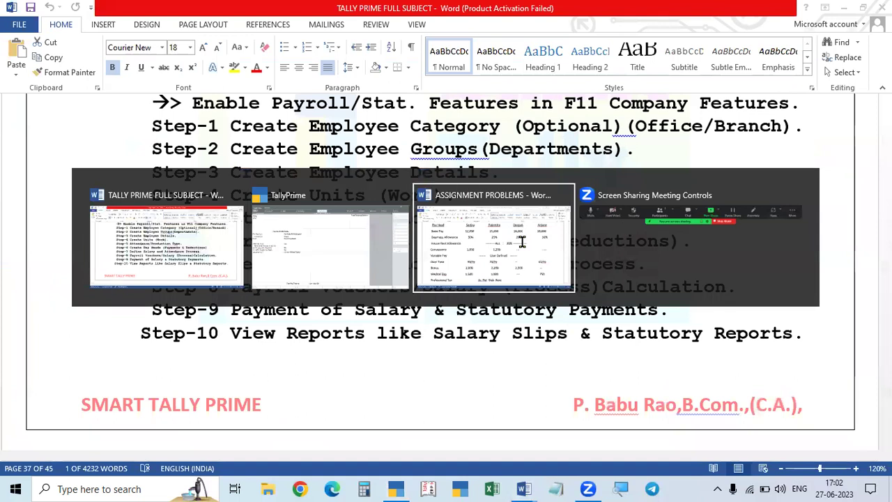
click(522, 243)
scroll(482, 259, down, 1)
scroll(482, 257, up, 3)
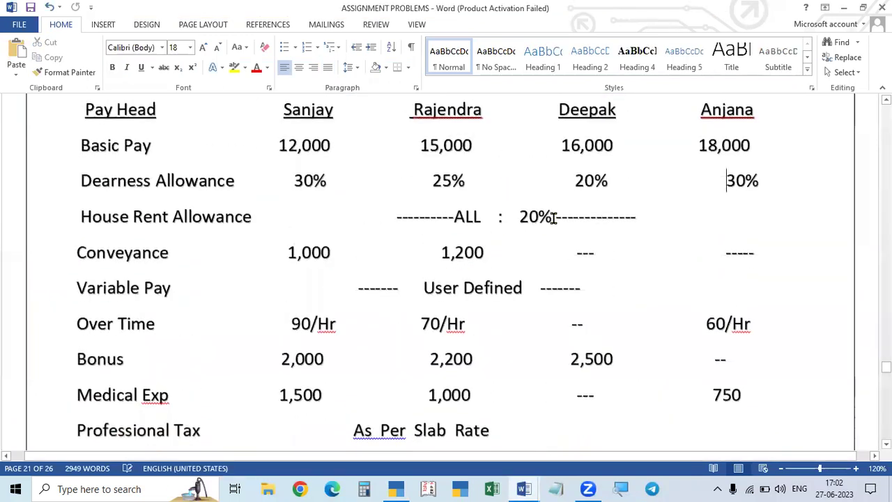
scroll(174, 244, down, 1)
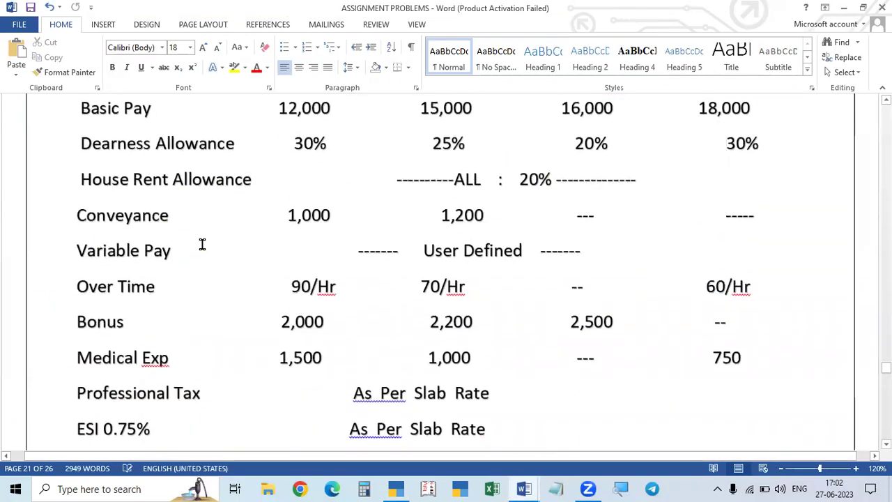
key(alt+Tab)
key(alt+Tab)
key(alt+Tab)
key(alt+Tab+Tab)
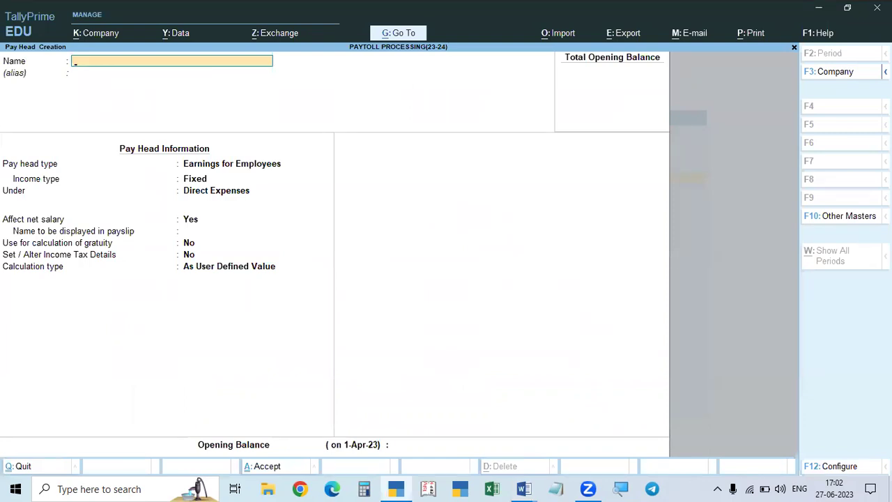
Step: Create Conveyance as a Fixed employee earning under Indirect Expenses, affecting net salary, payslip name Conveyance
text(Conveyance)
key(Return)
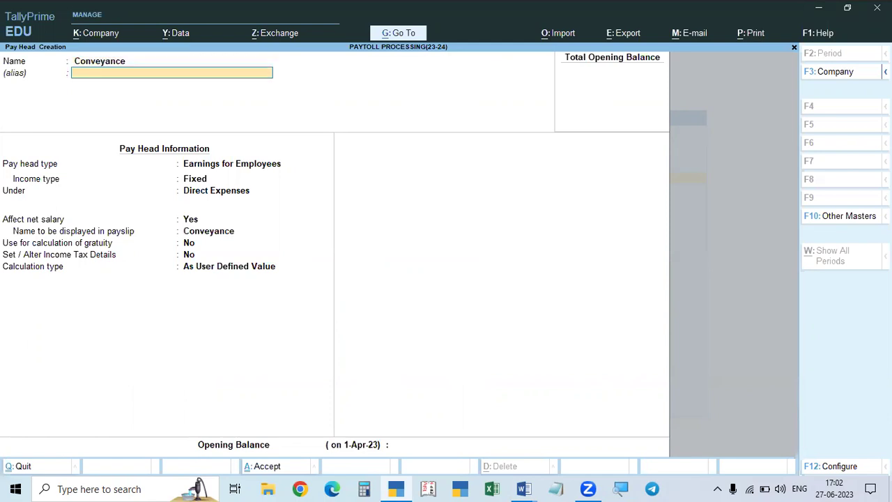
key(Return)
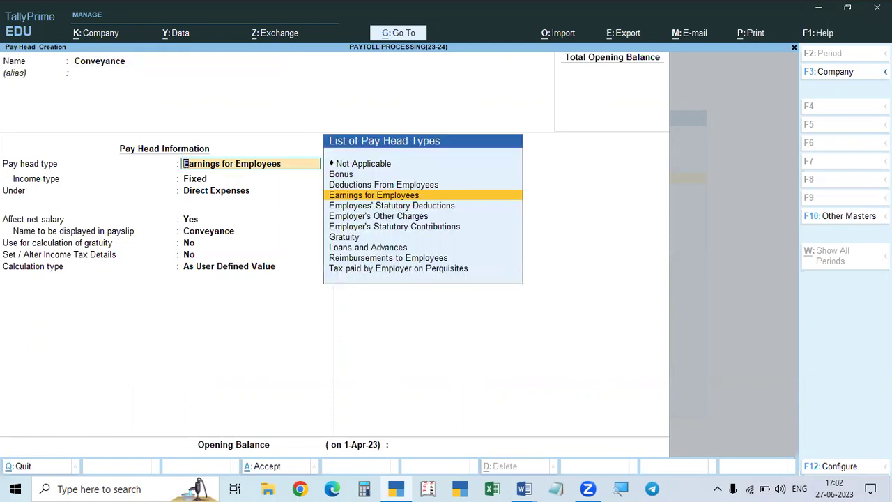
key(Return)
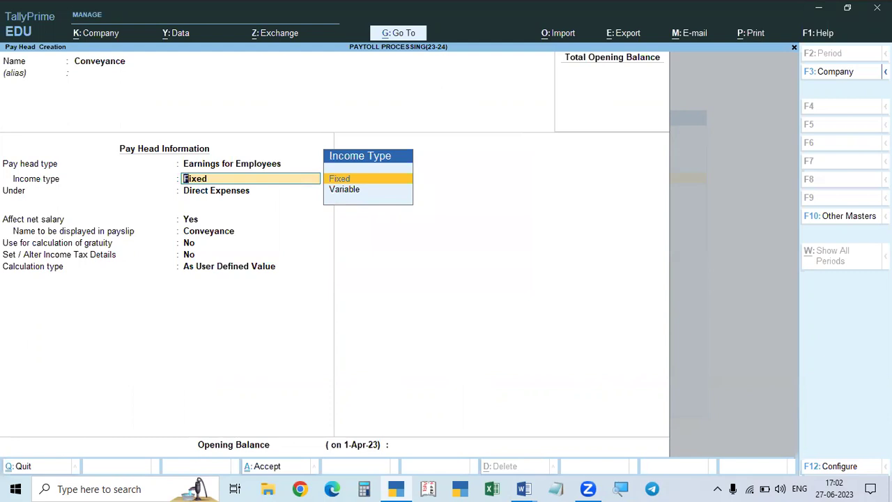
key(Return)
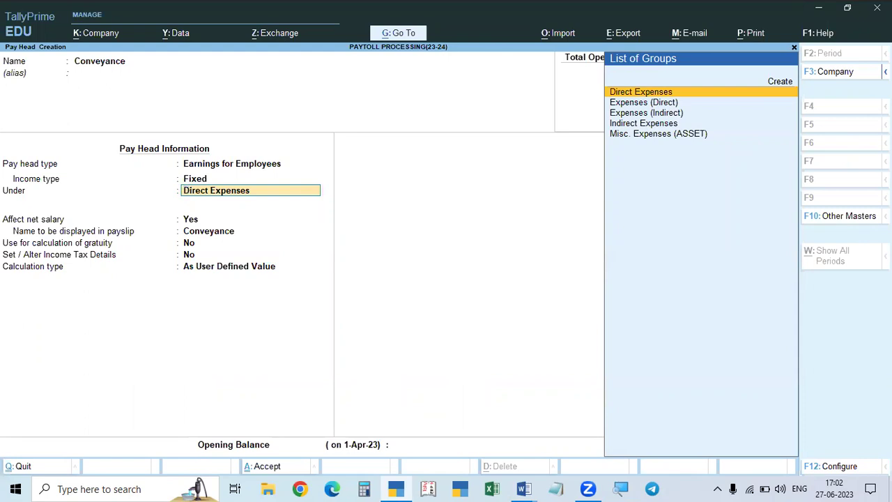
key(Down)
key(Down)
key(Down)
key(Return)
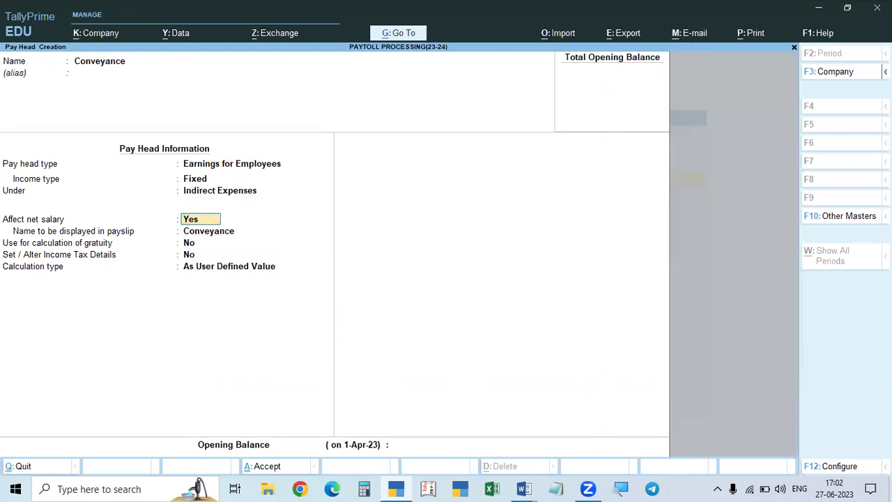
key(Return)
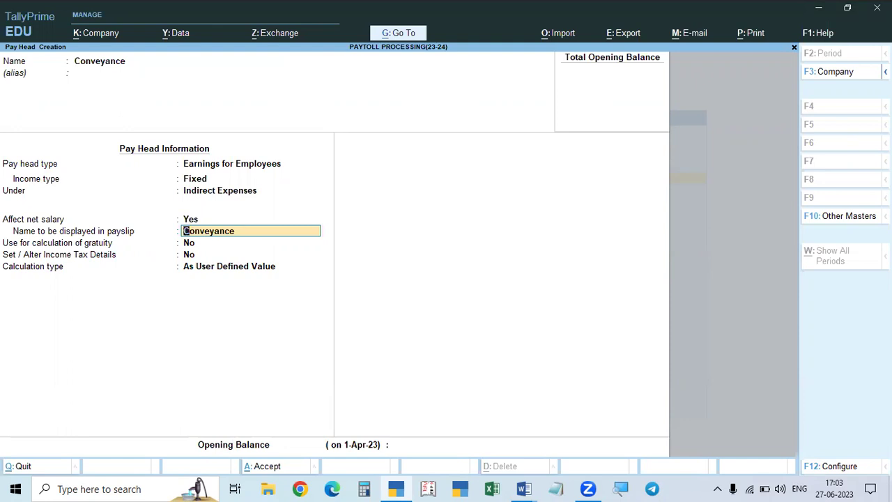
key(Return)
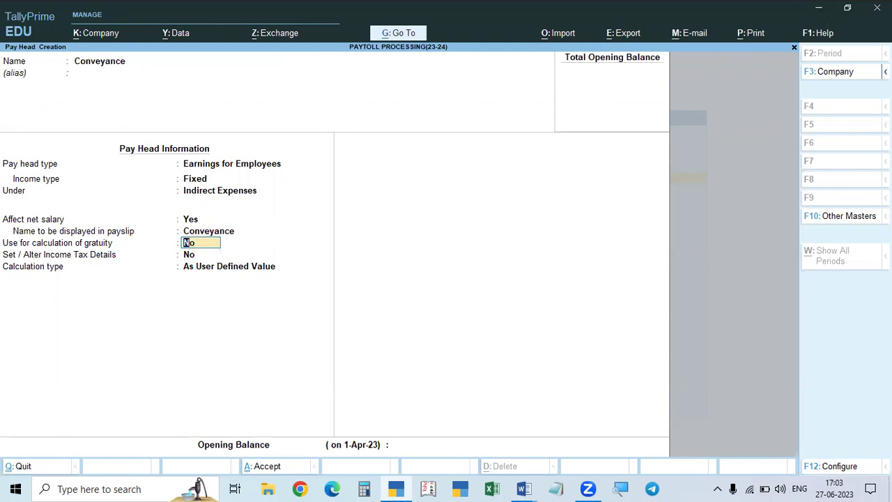
key(Return)
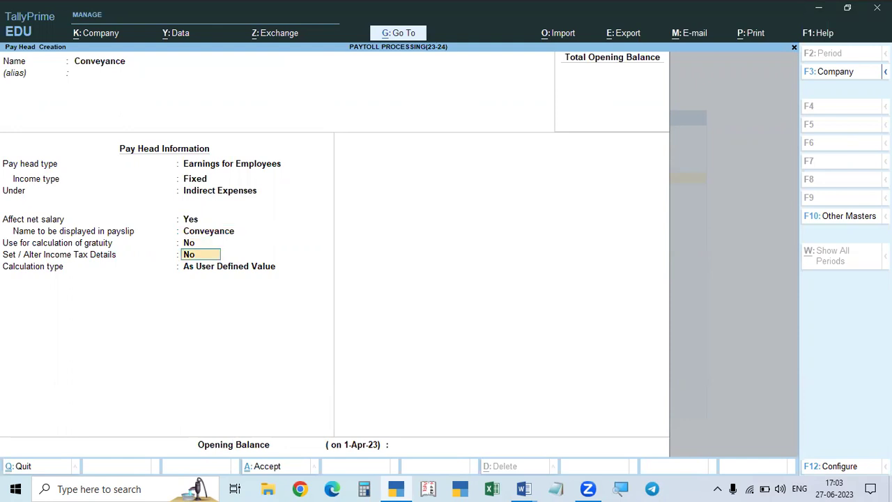
Step: Set Conveyance's income tax component to Transport Allowance, On Projected Value
text(y)
key(Return)
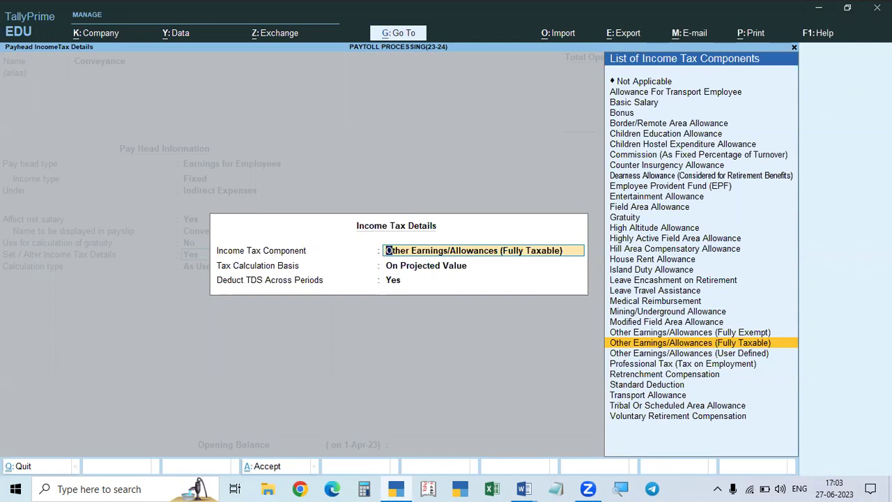
text(T)
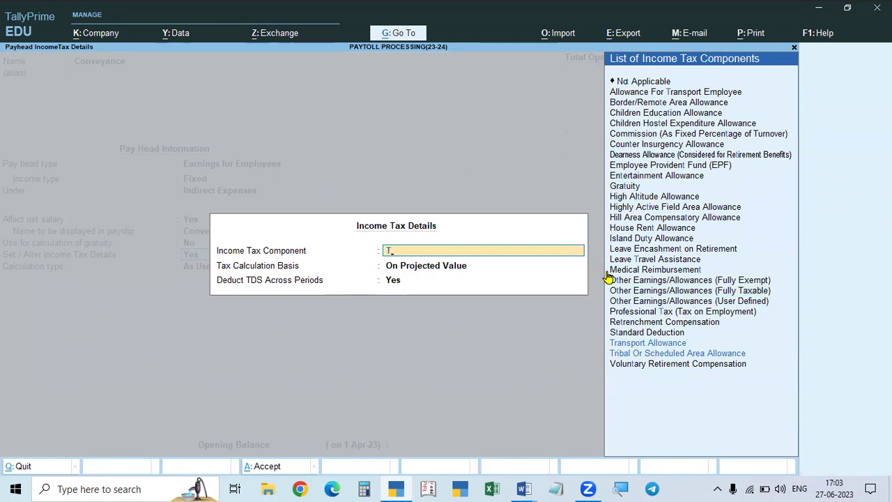
click(640, 343)
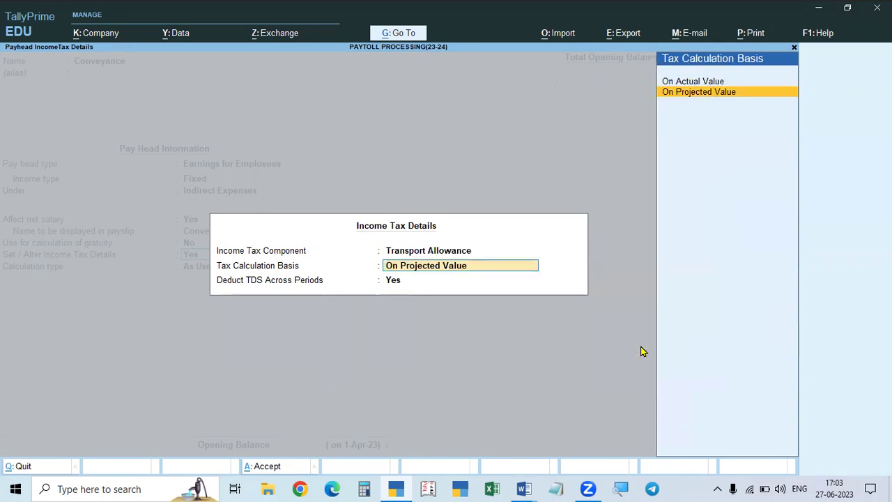
key(Return)
key(Return)
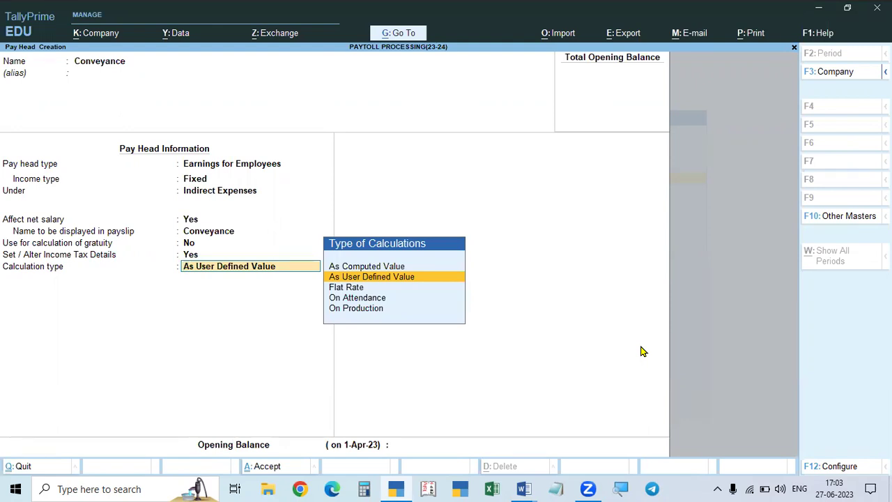
Step: Set Flat Rate calculation per Months with Normal Rounding, limit 1
key(Down)
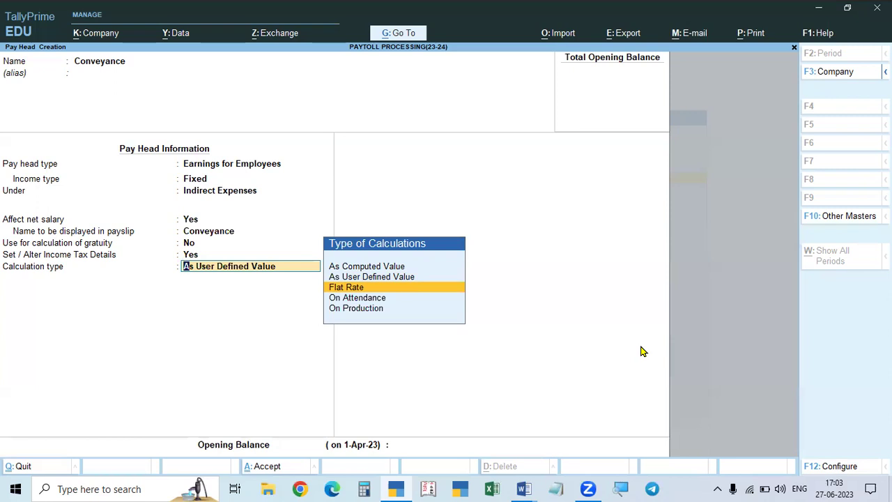
key(Return)
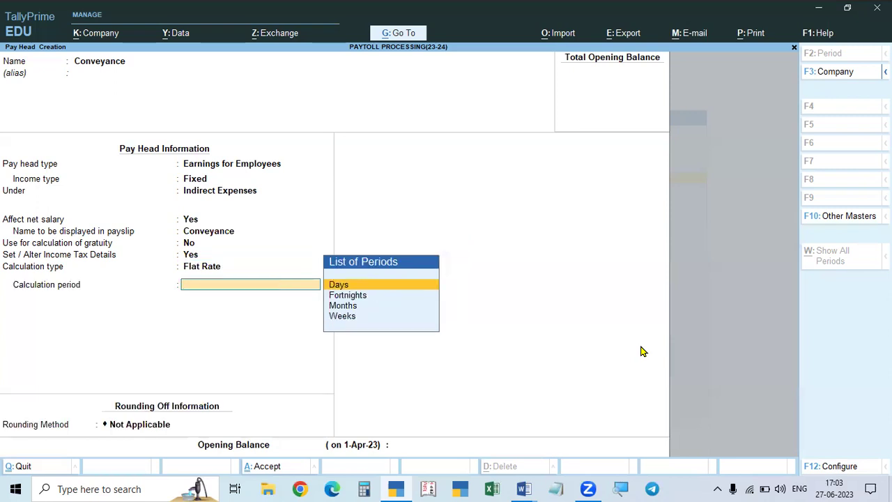
key(Down)
key(Down)
key(Return)
key(Down)
key(Down)
key(Return)
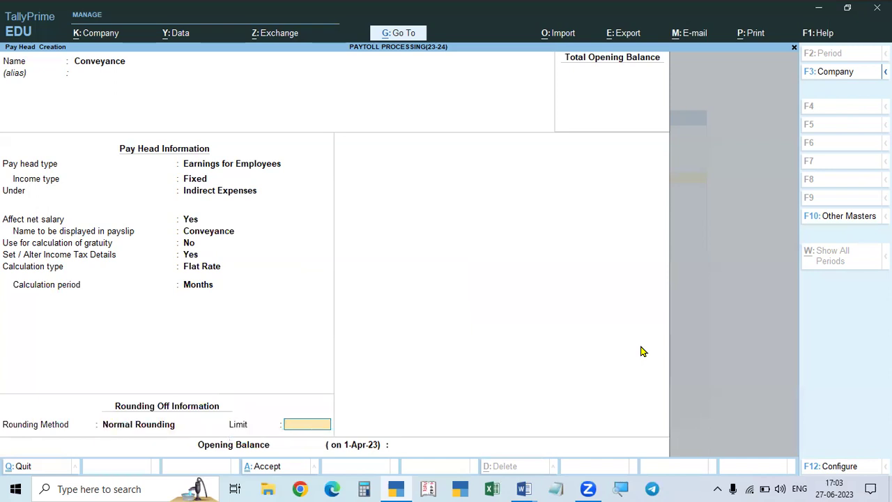
text(1)
key(Return)
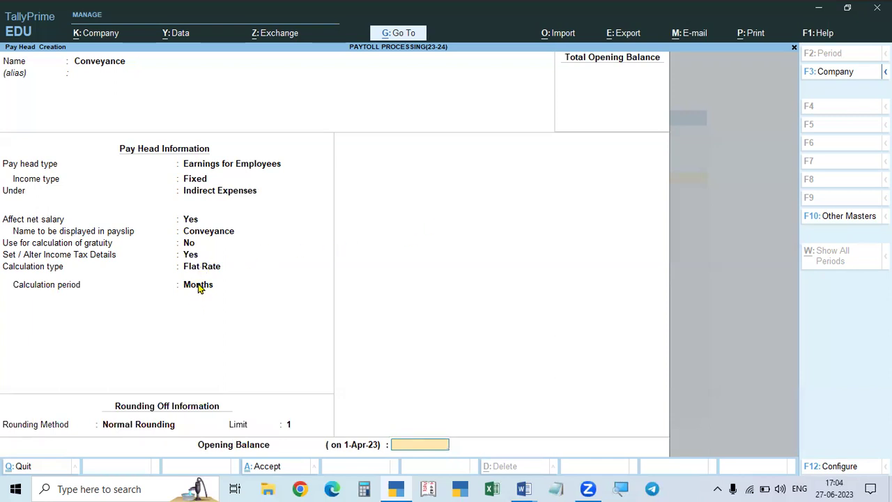
Step: Save the Conveyance pay head and switch to the Word assignment document
key(Return)
key(y)
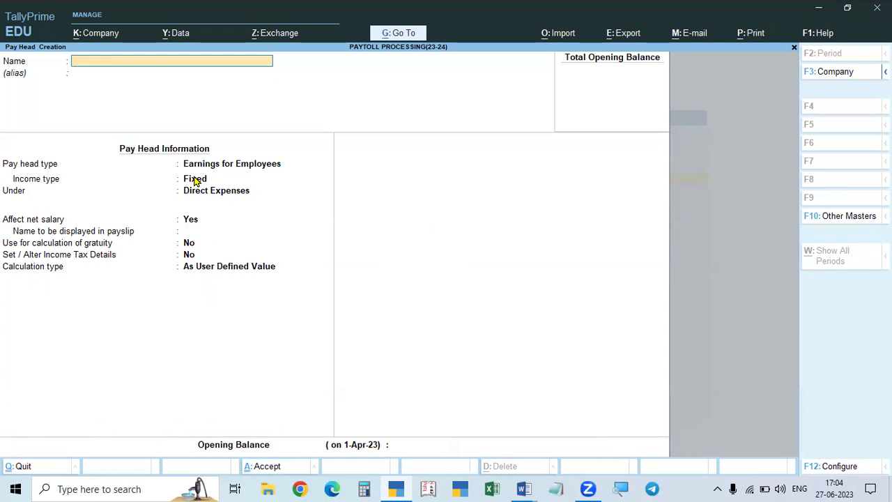
key(alt+Tab)
key(alt+Tab)
Step: Check the Variable Pay row in the Word documents, then start naming the new pay head 'Var'
key(Tab)
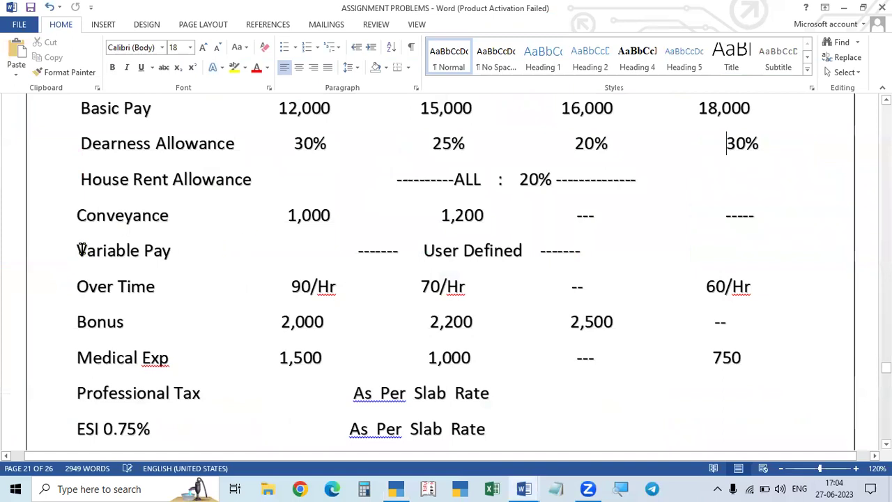
key(alt+Tab)
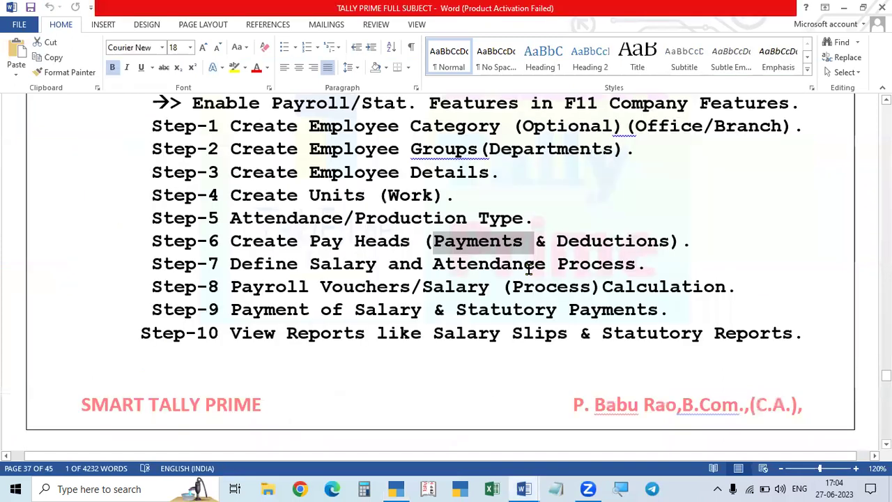
key(alt+Tab)
text(Varsana)
key(BackSpace)
key(BackSpace)
key(BackSpace)
key(BackSpace)
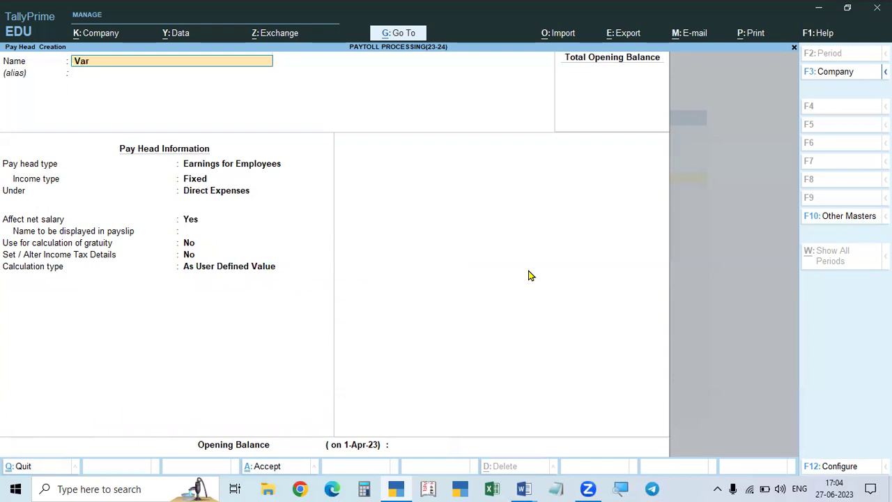
Step: Name the pay head 'Variable Pay', a Variable earning under Indirect Expenses affecting net salary
text(iable Pay)
key(Return)
key(Return)
key(Return)
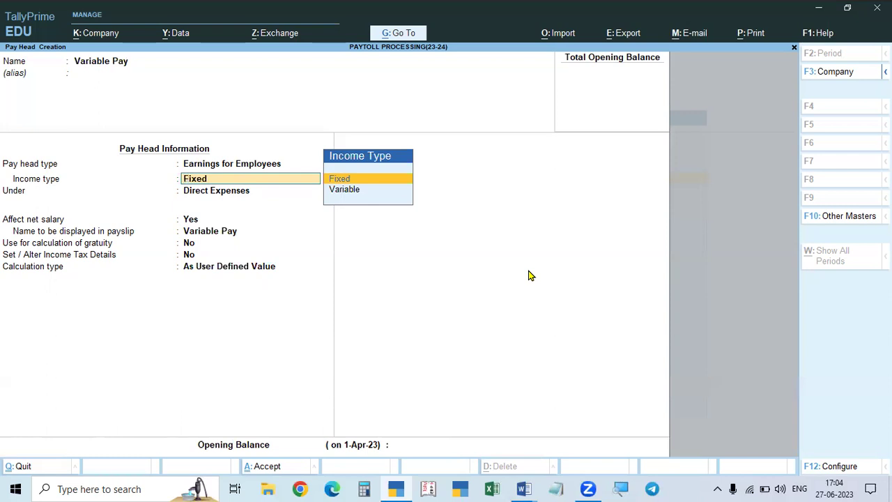
key(Down)
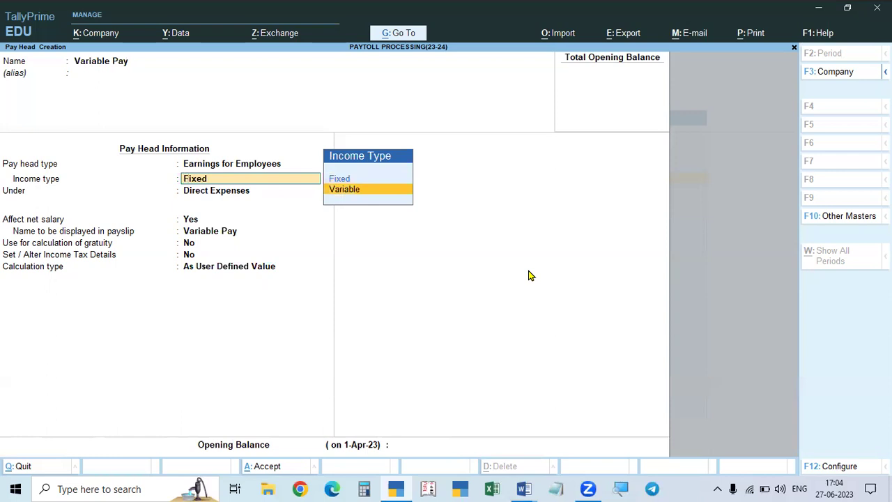
key(Return)
key(Down)
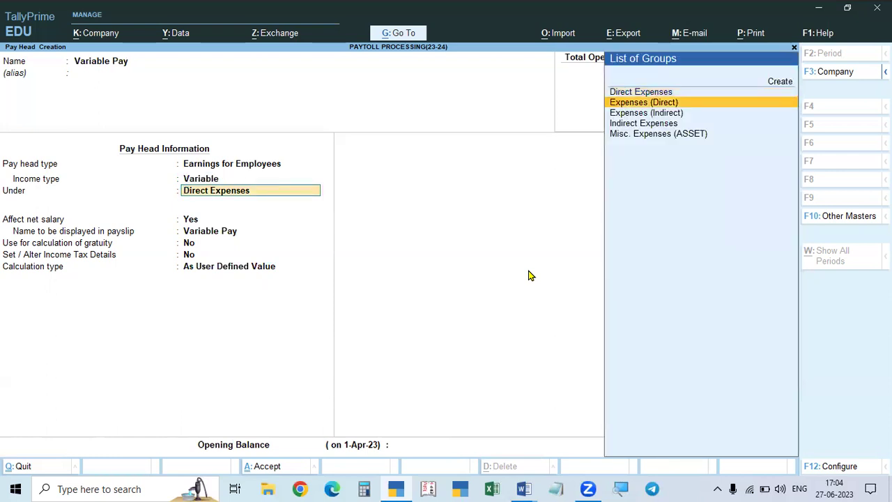
key(Down)
key(Return)
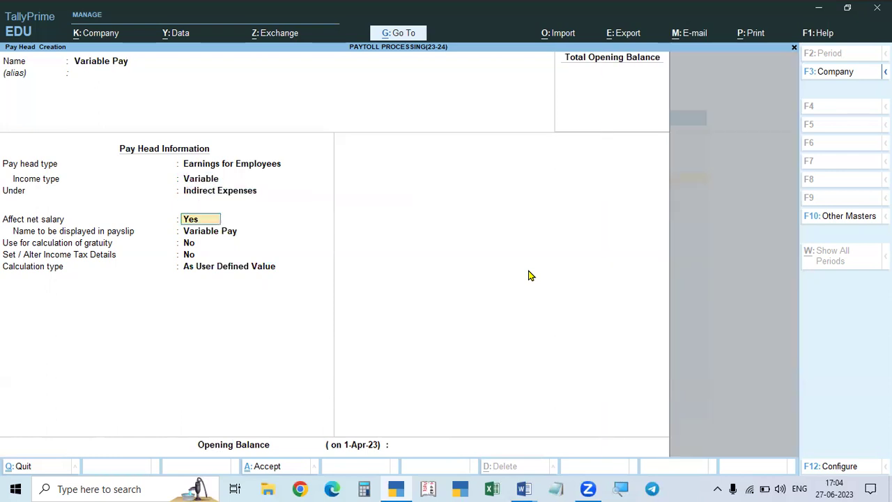
key(Return)
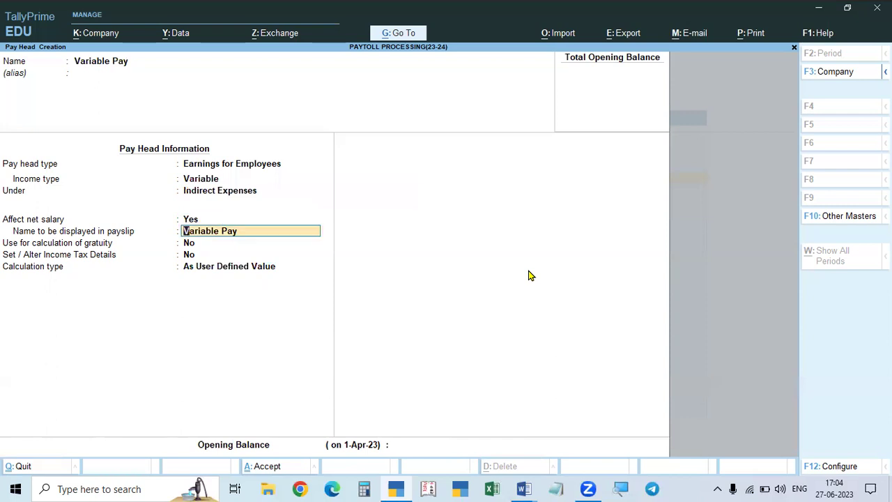
key(Return)
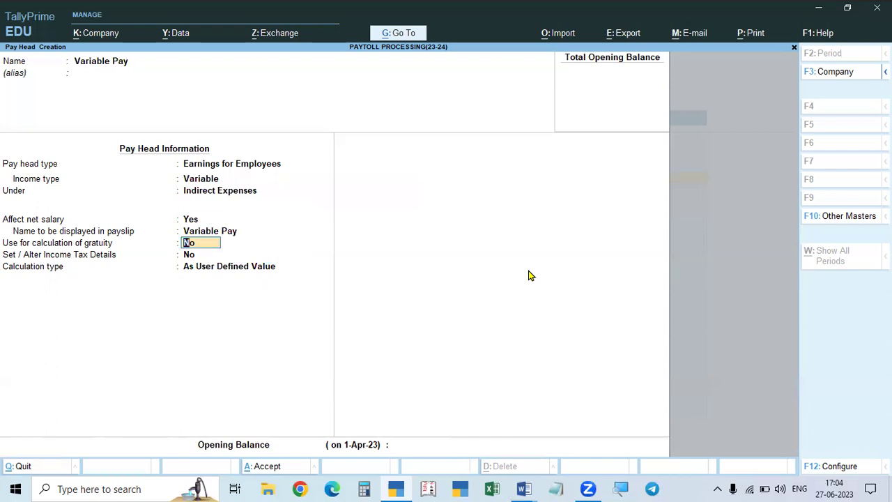
key(Return)
Step: Set Variable Pay's tax to Fully Taxable on Actual Value, keeping As User Defined Value calculation
text(y)
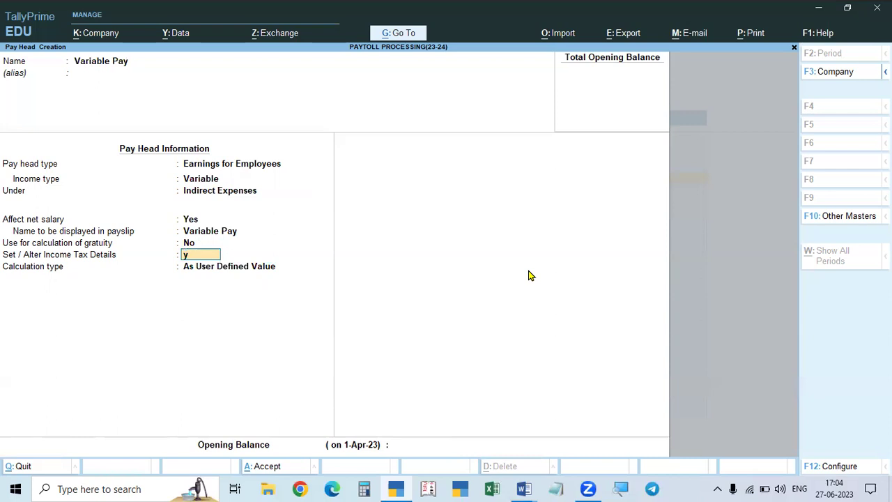
key(Return)
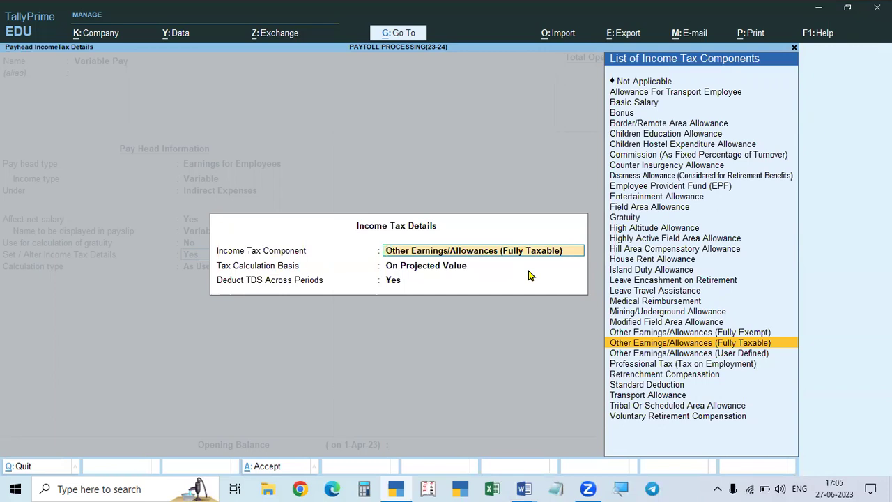
key(Return)
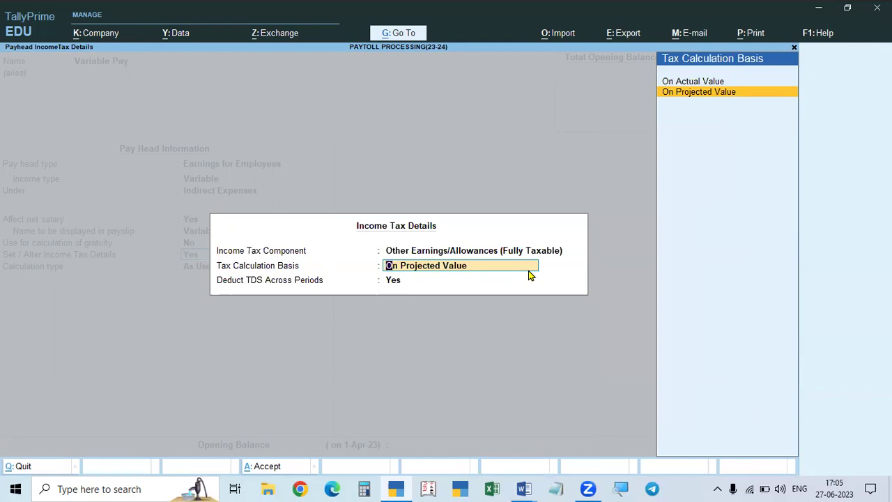
key(Up)
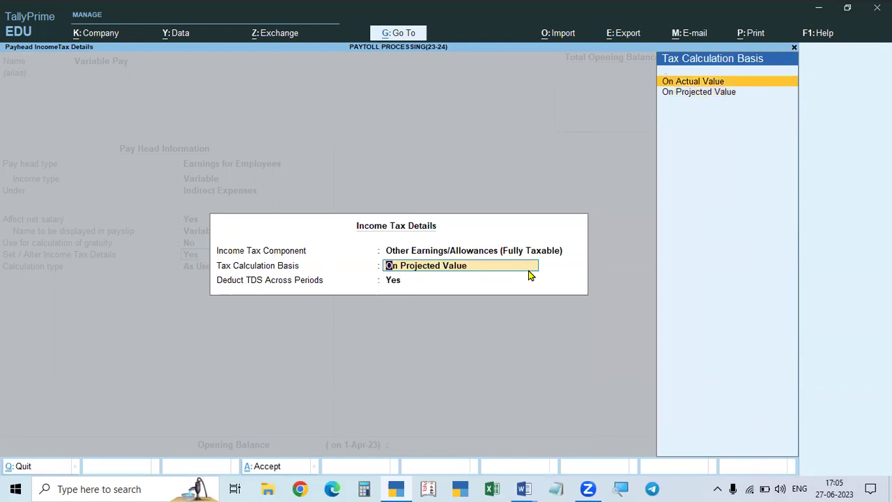
key(Return)
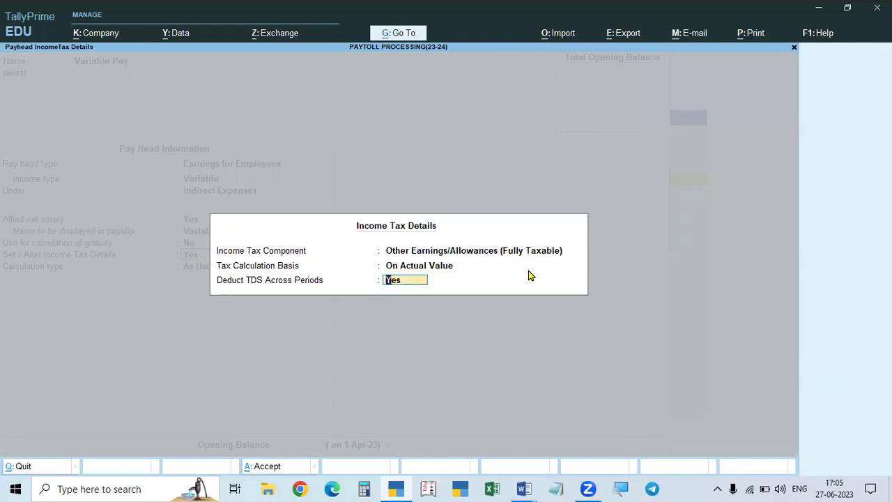
key(Return)
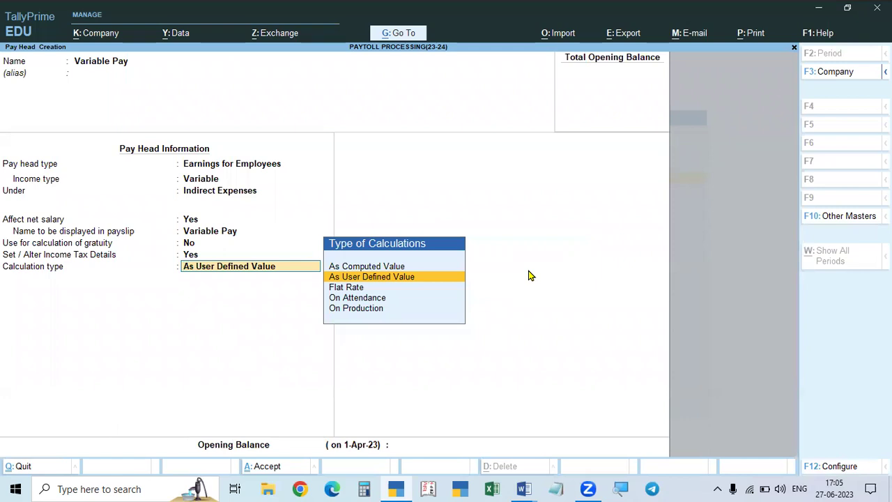
key(Return)
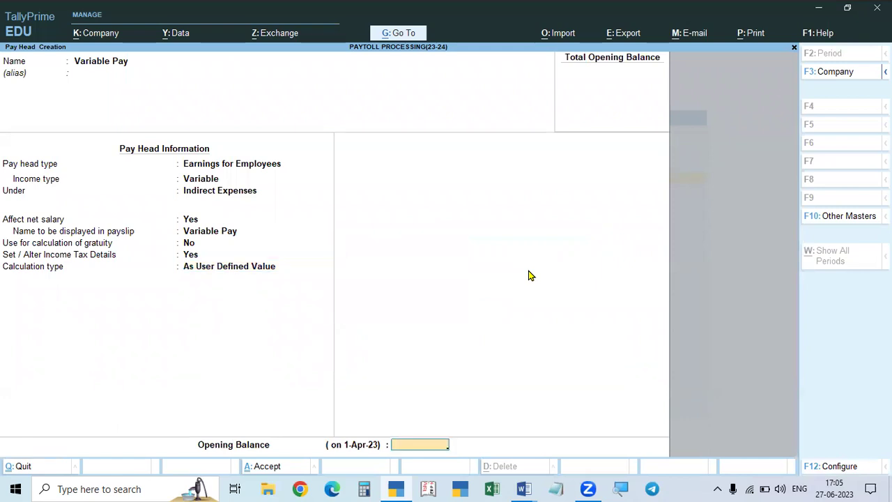
key(Return)
key(Return)
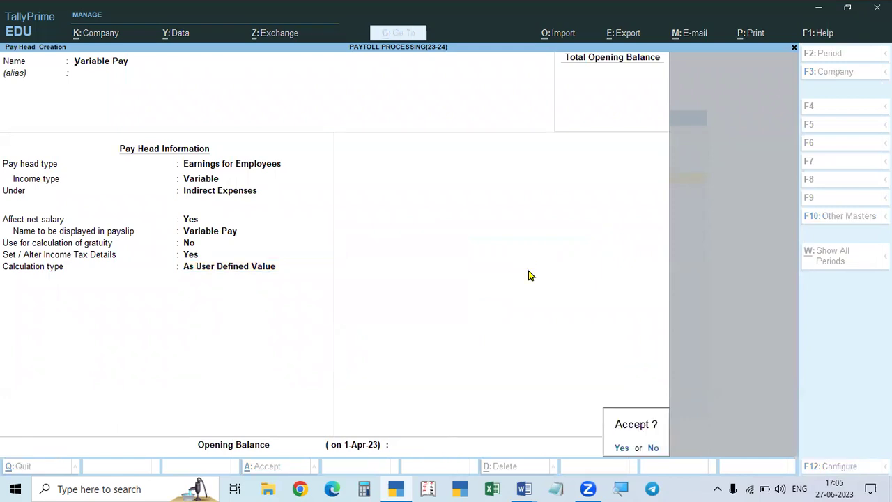
key(alt+Tab)
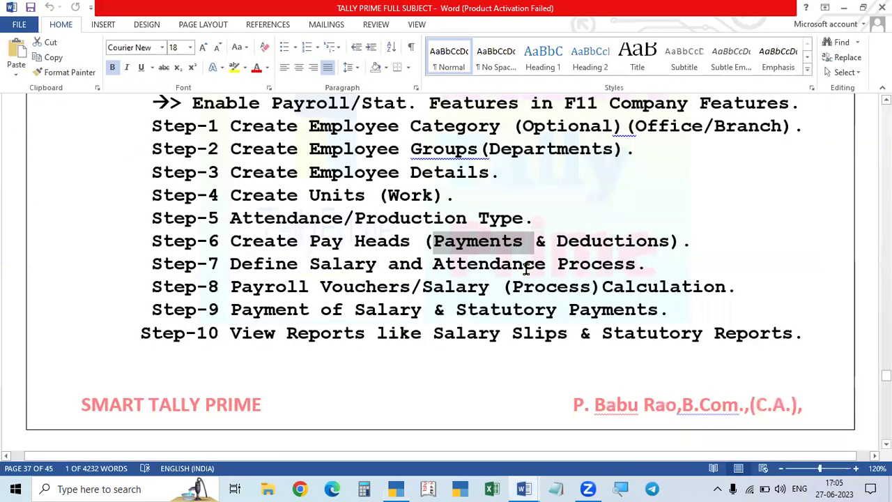
key(alt+Tab)
scroll(223, 314, down, 2)
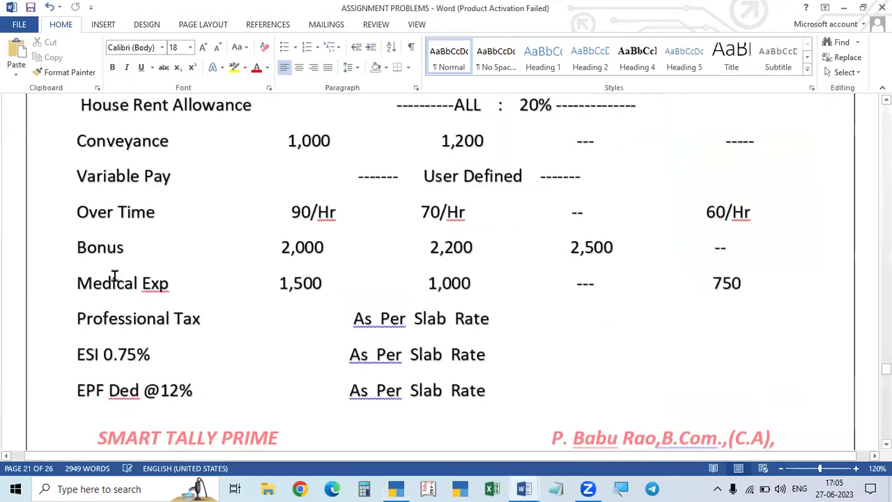
drag(74, 214, 247, 218)
key(alt+Tab)
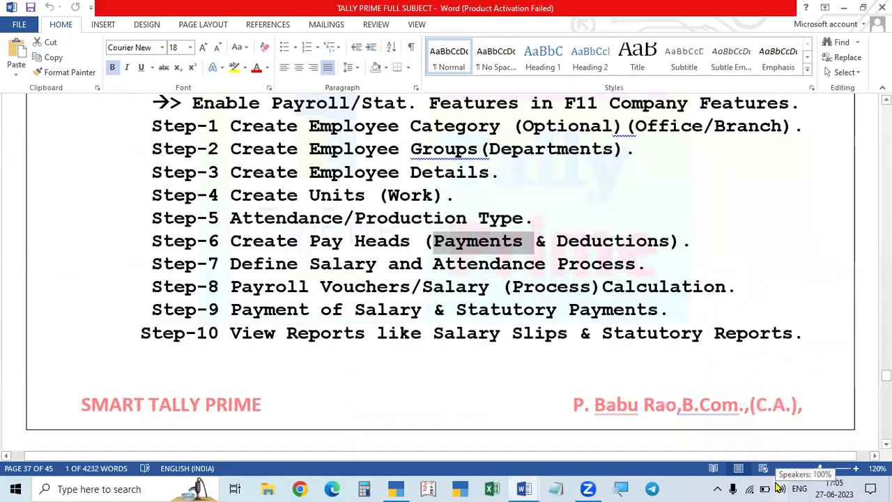
key(alt+Tab)
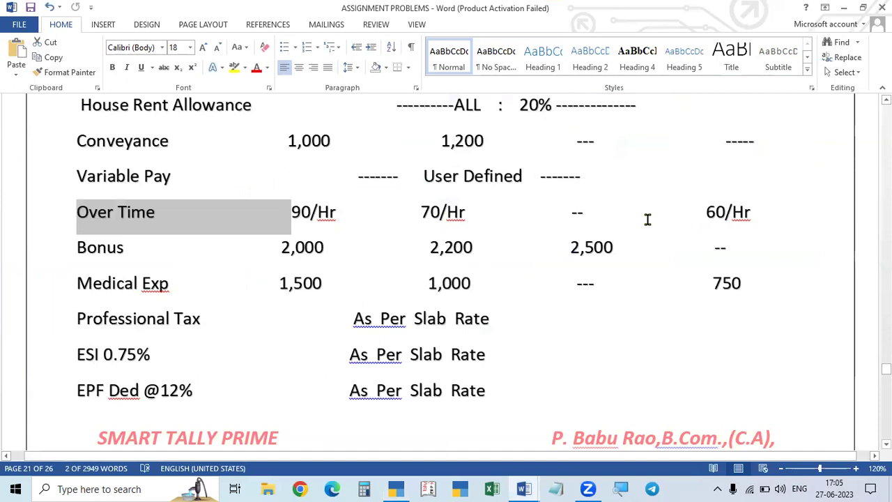
key(alt+Tab)
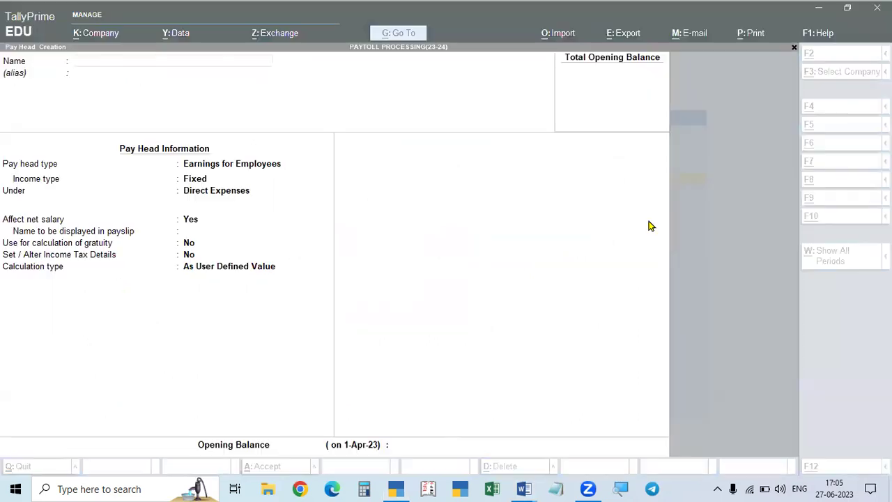
Step: Create an 'Over Time' Earnings for Employees pay head with Fixed income type
text(Over Time)
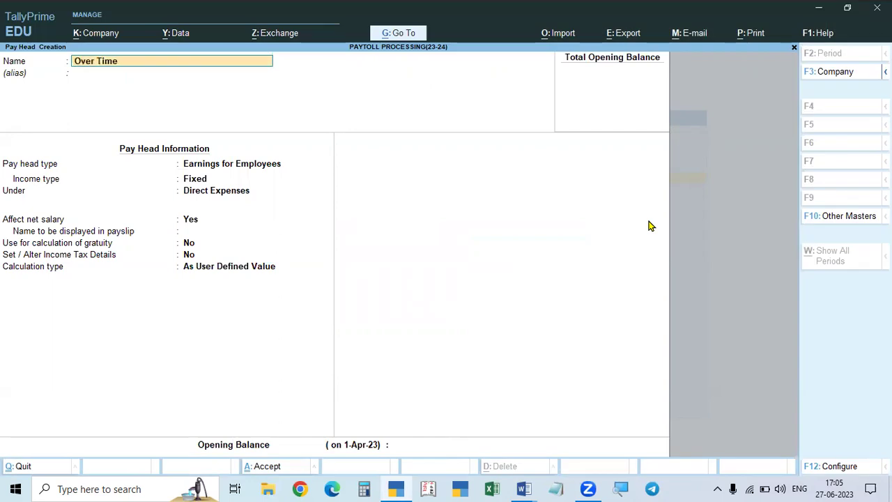
key(Return)
key(Return)
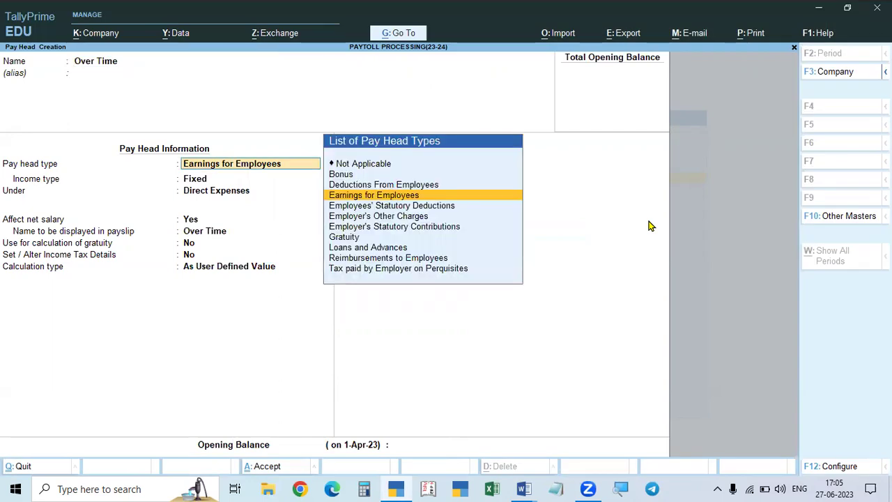
key(Return)
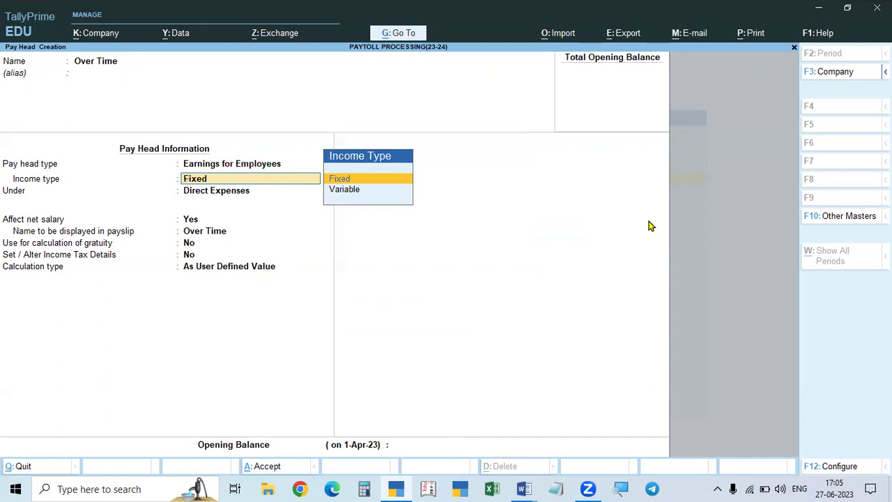
key(Down)
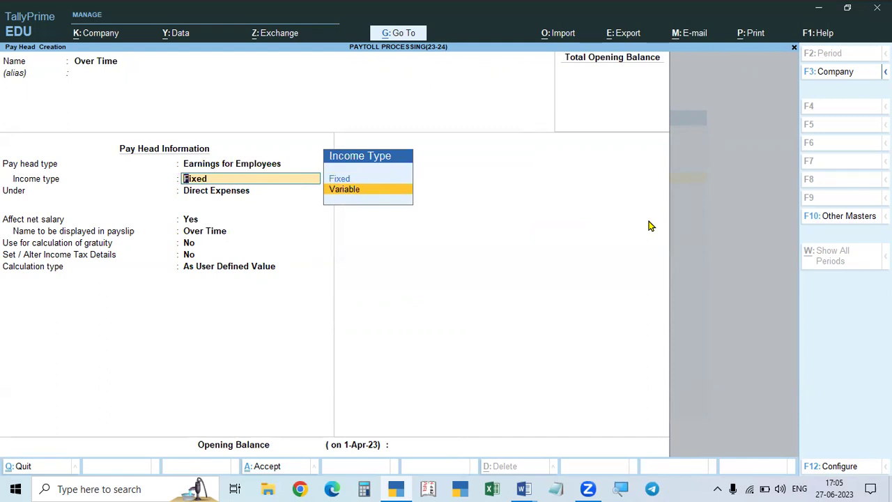
key(Up)
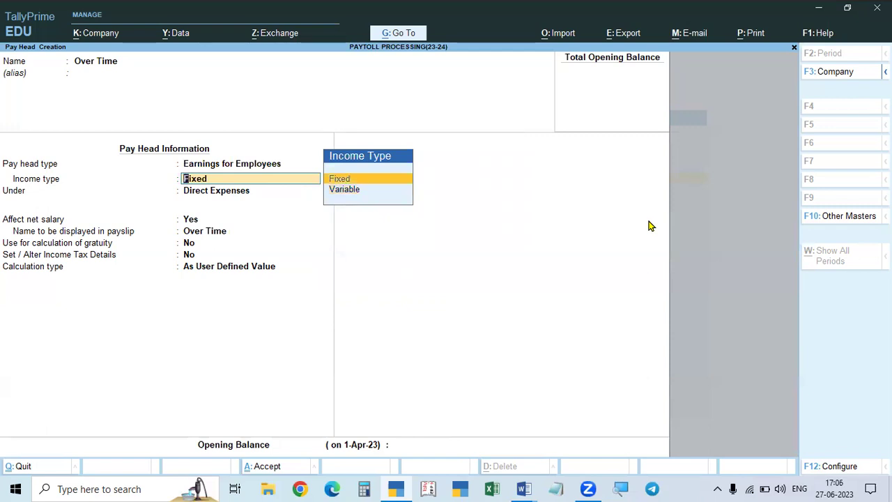
key(Return)
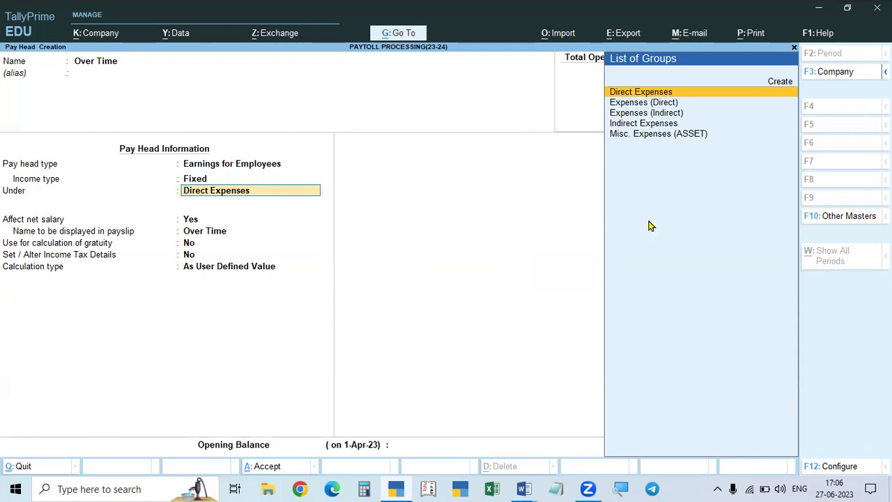
Step: Place Over Time under Indirect Expenses, affecting net salary, with Income Tax Details set to Yes
key(Down)
key(Down)
key(Down)
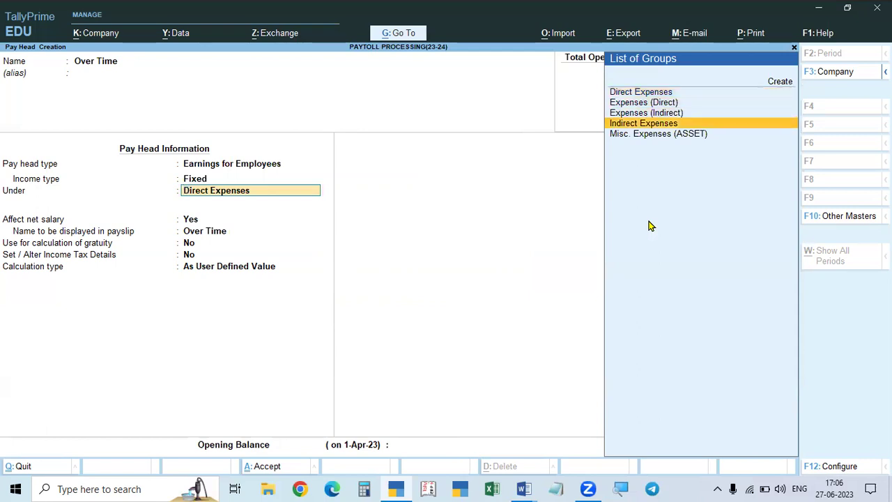
key(Return)
key(Return)
key(Return)
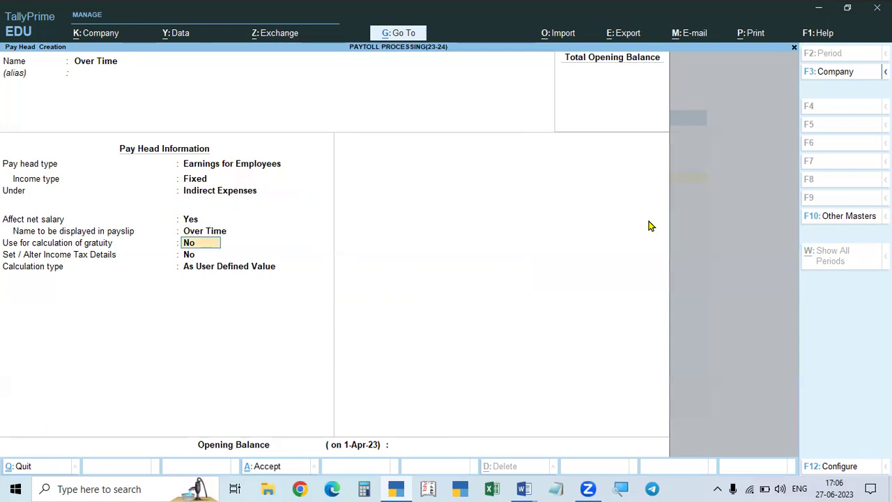
key(Return)
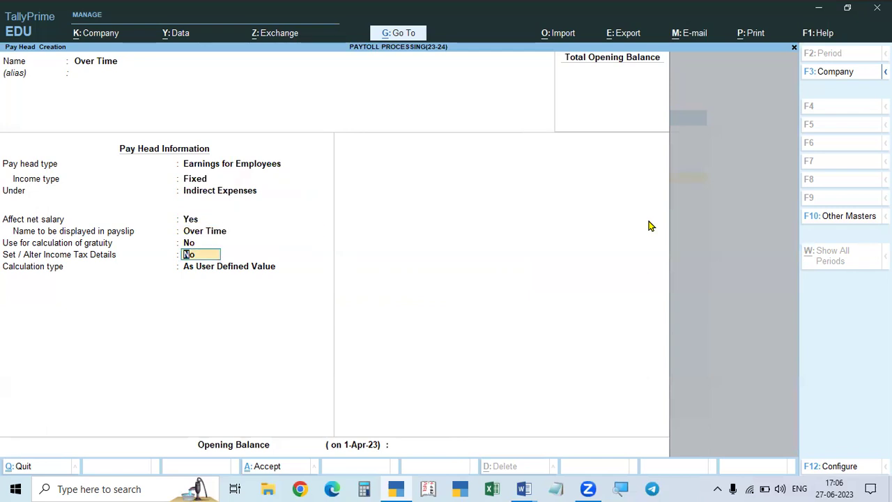
text(y)
key(Return)
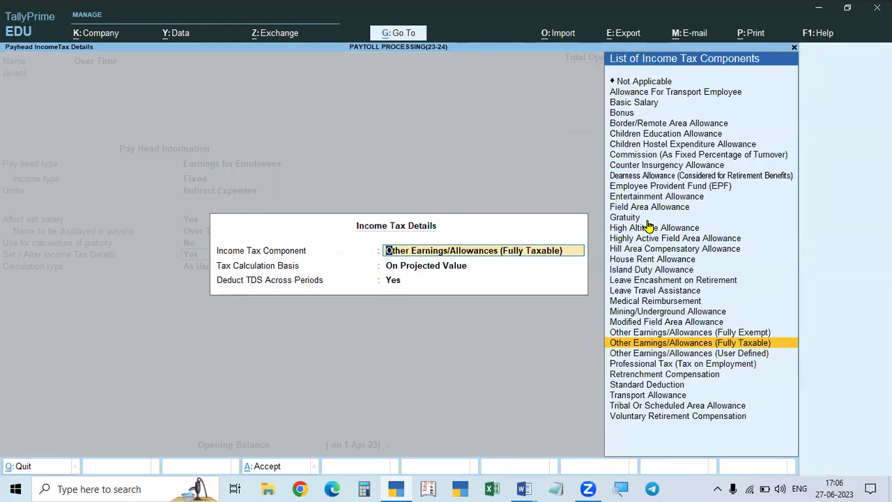
Step: Give Over Time the Other Earnings/Allowances (Fully Taxable) component, taxed On Actual Value with TDS deducted
text(O)
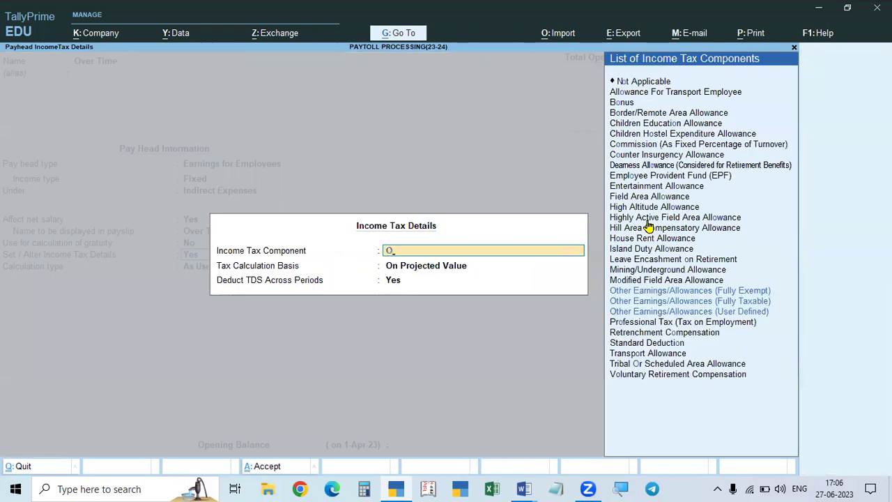
key(BackSpace)
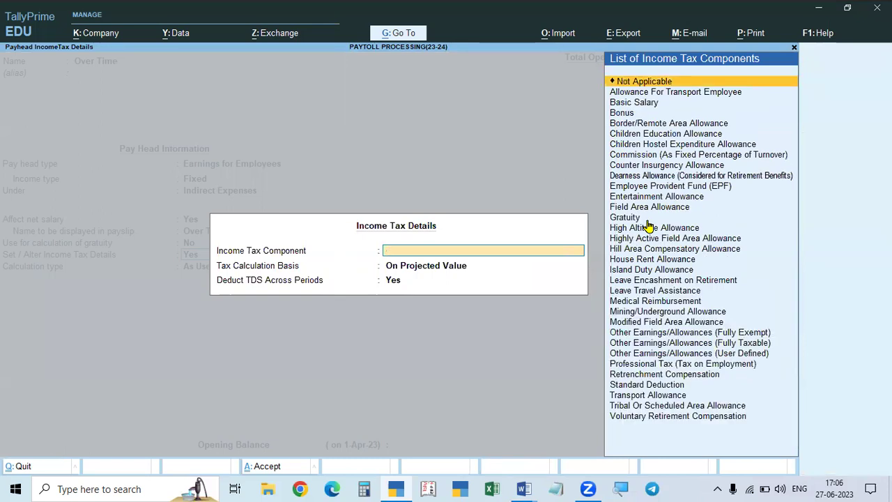
scroll(648, 224, down, 8)
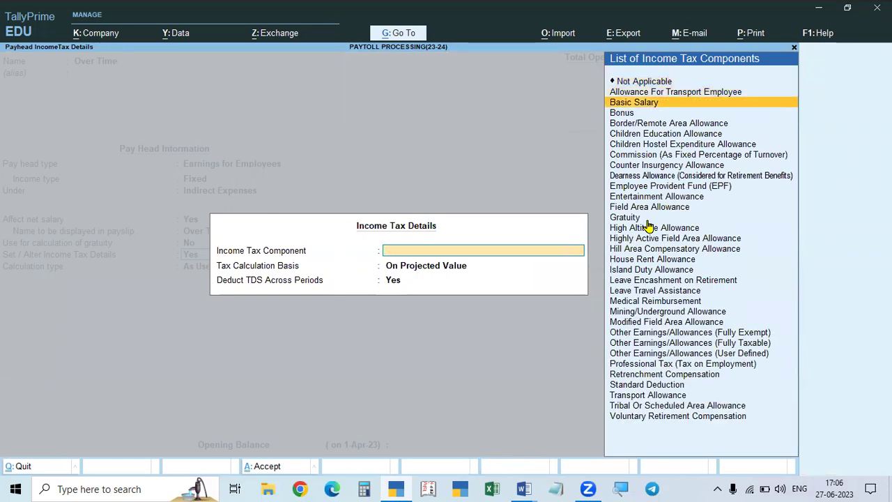
scroll(648, 224, down, 3)
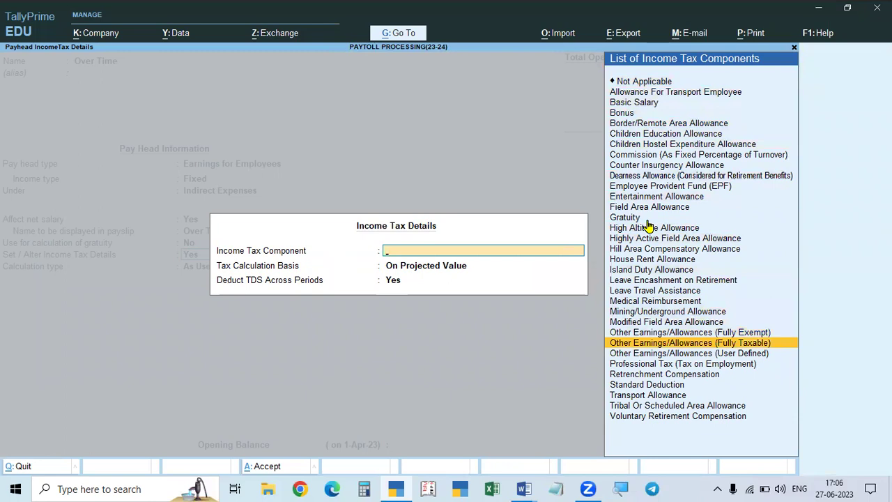
key(Return)
key(Up)
key(Return)
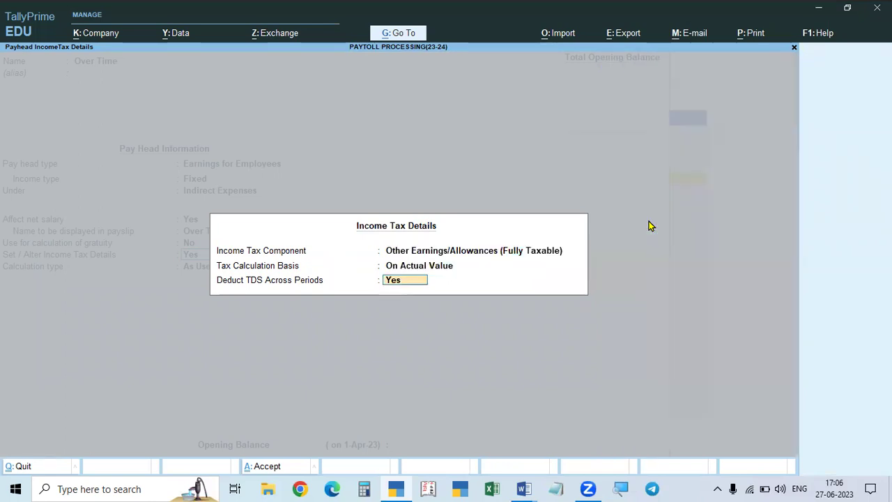
key(Return)
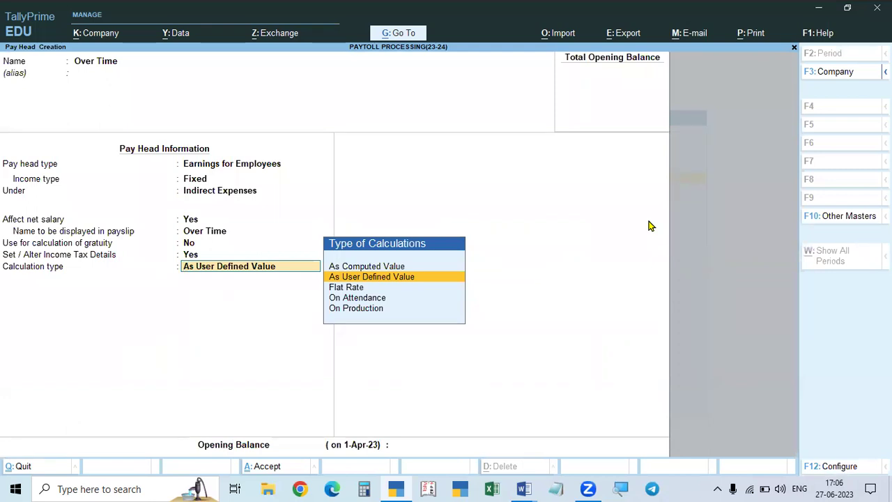
Step: Make Over Time On Production with Normal Rounding limit 1, save it, and review the Word rates
key(Down)
key(Down)
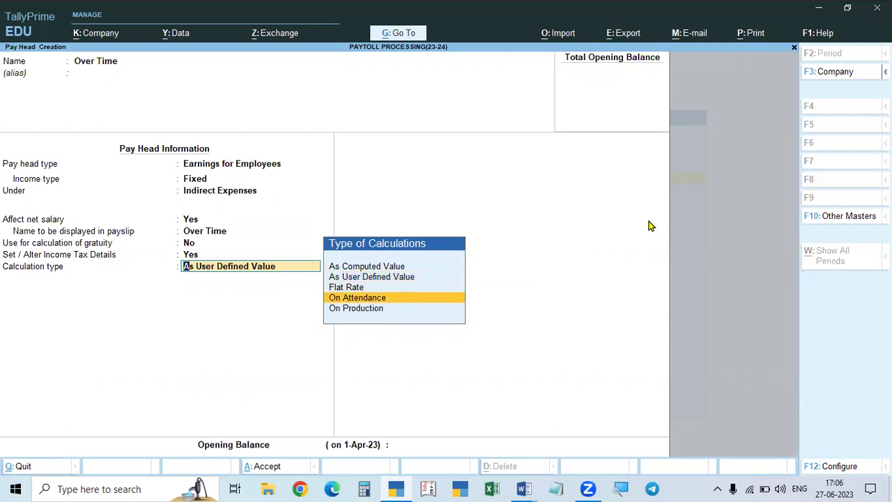
key(Down)
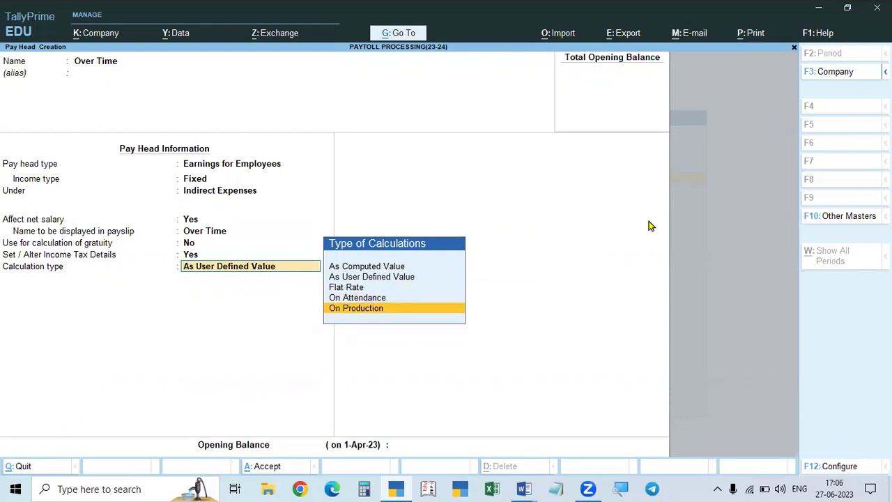
key(Return)
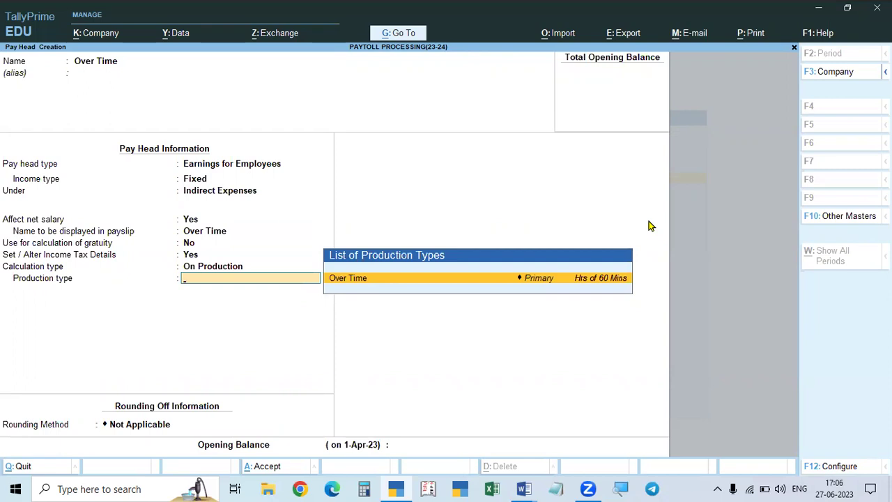
key(Return)
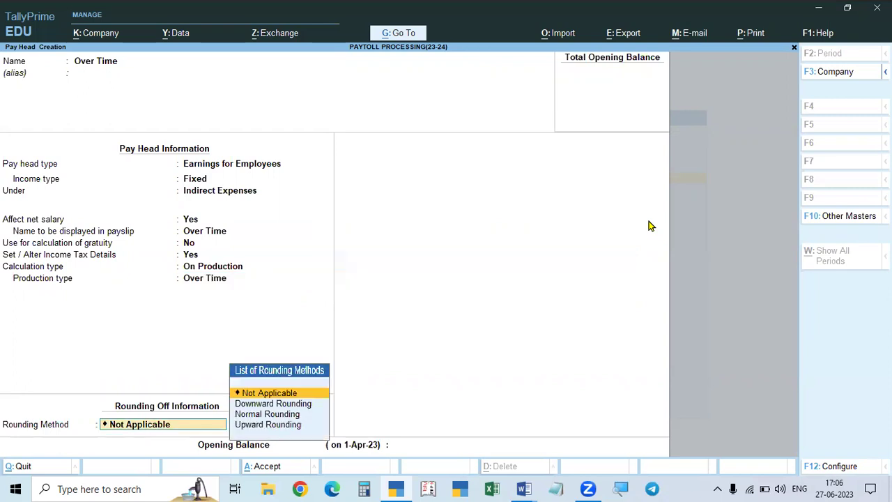
key(Down)
key(Down)
key(Down)
key(Up)
key(Return)
text(1)
key(Return)
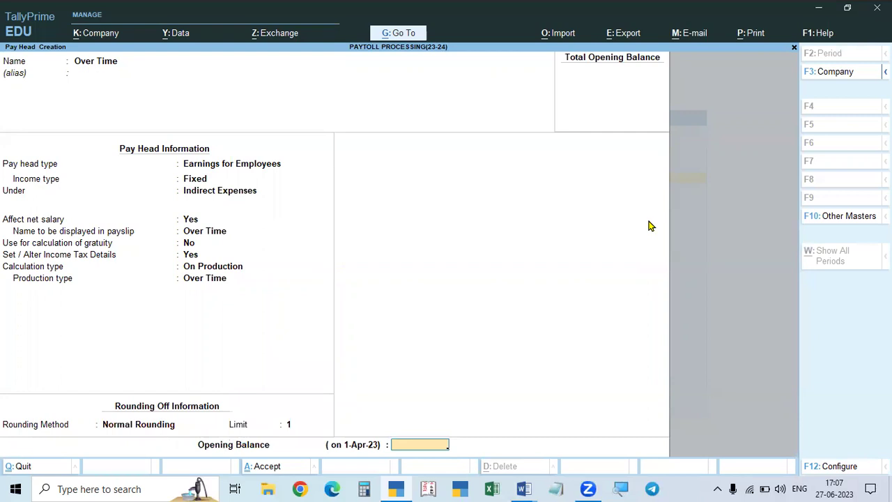
key(Return)
key(Return)
key(alt+Tab)
scroll(565, 275, down, 5)
scroll(550, 303, up, 2)
scroll(548, 297, up, 3)
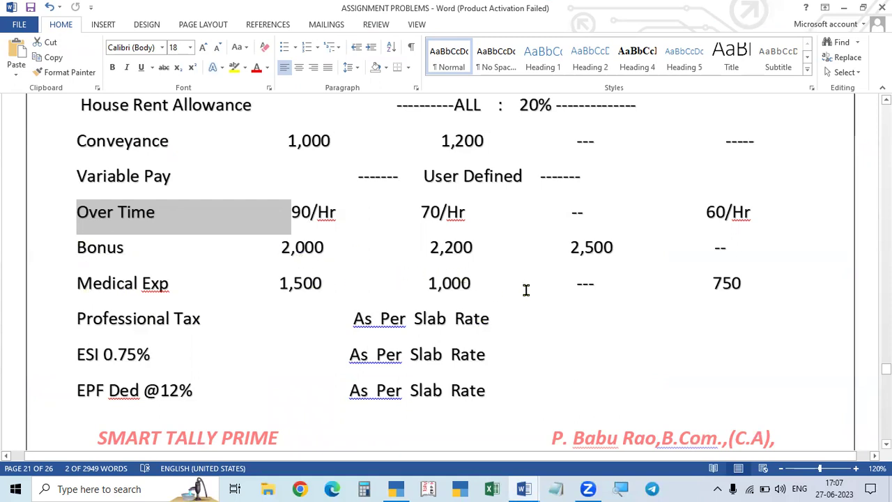
key(alt+Tab)
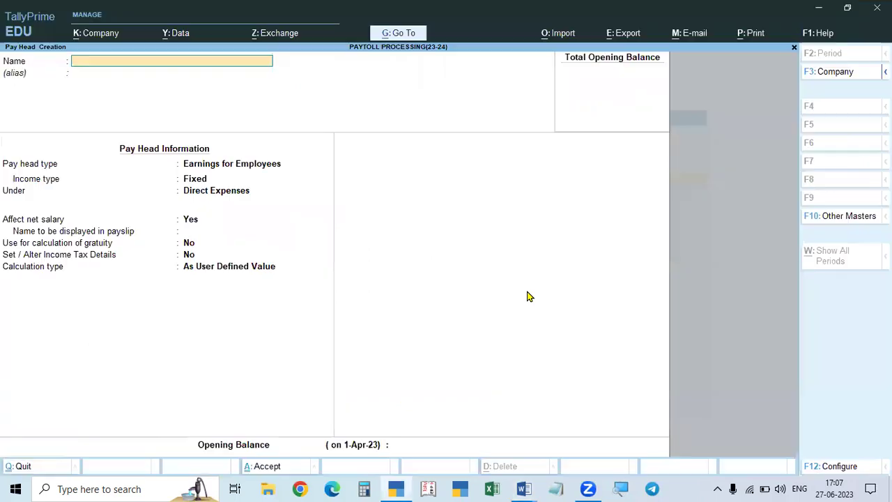
key(alt+Tab)
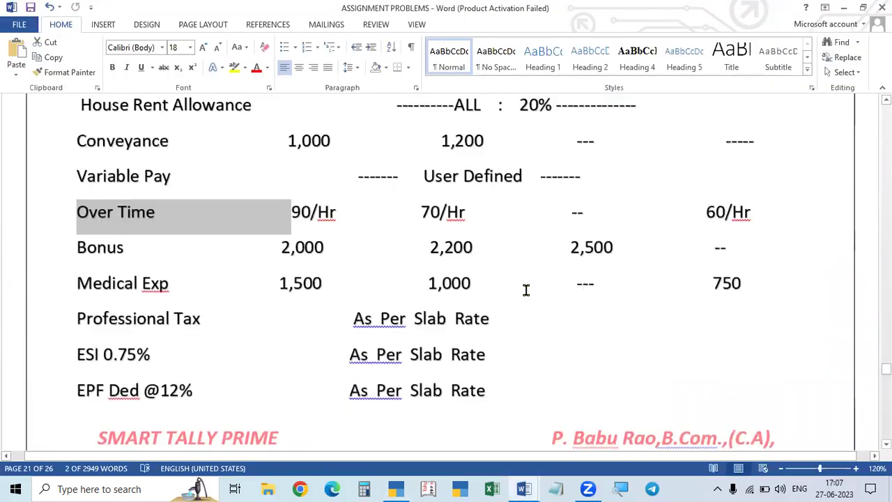
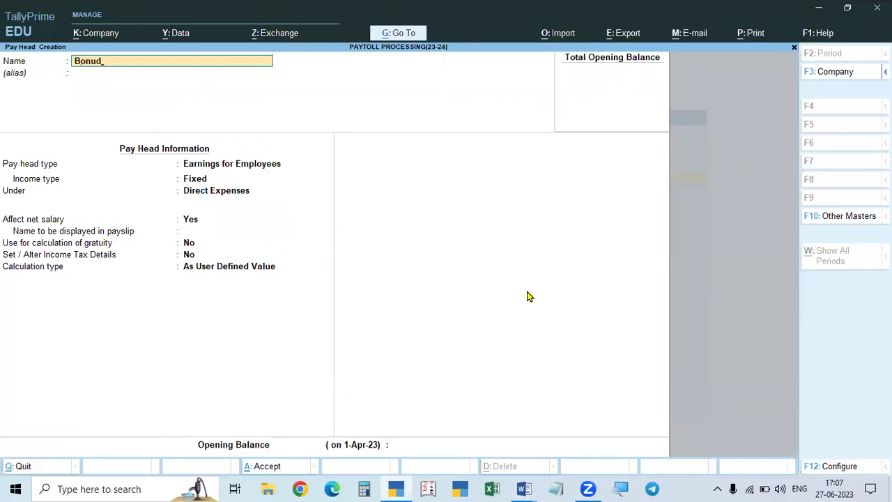
Step: Make the Bonus pay head a Bonus type filed under Indirect Expenses
key(Return)
key(Return)
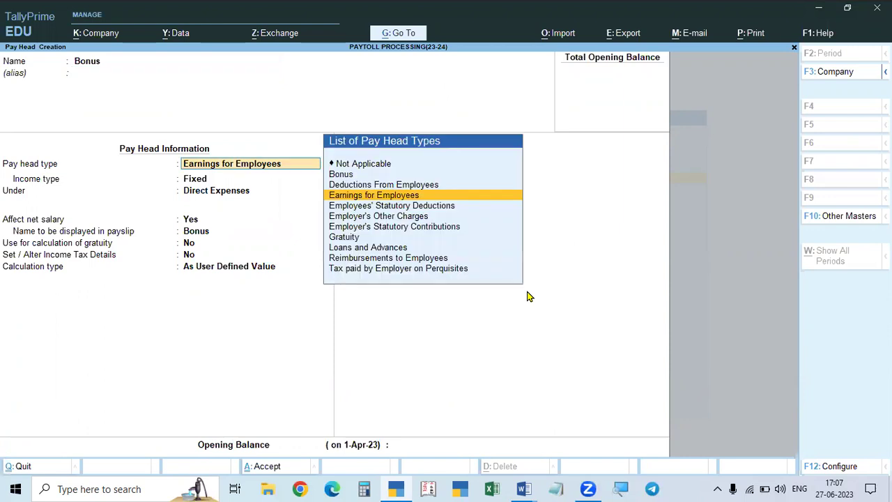
key(Return)
key(BackSpace)
click(341, 176)
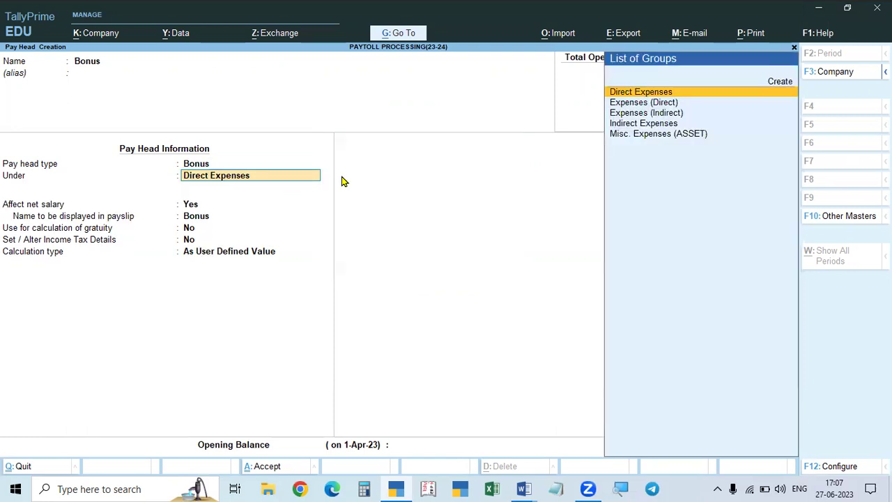
click(342, 175)
key(Down)
key(Down)
key(Down)
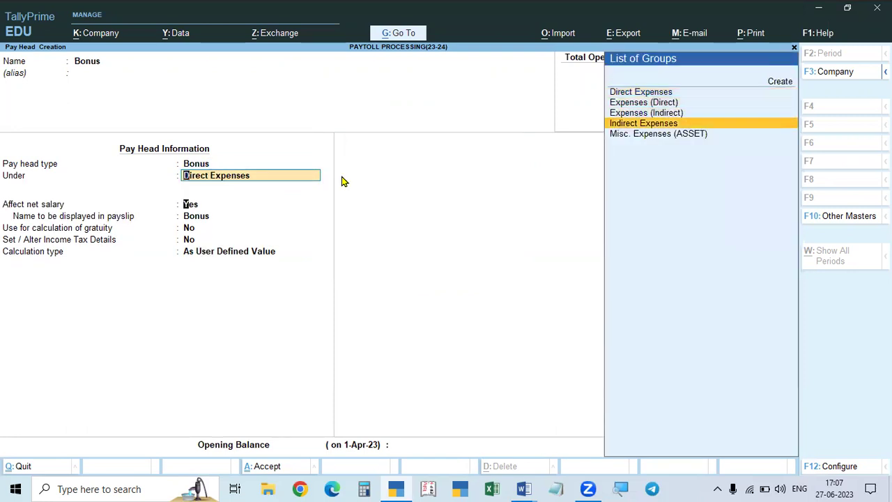
key(Return)
key(Return)
key(Return)
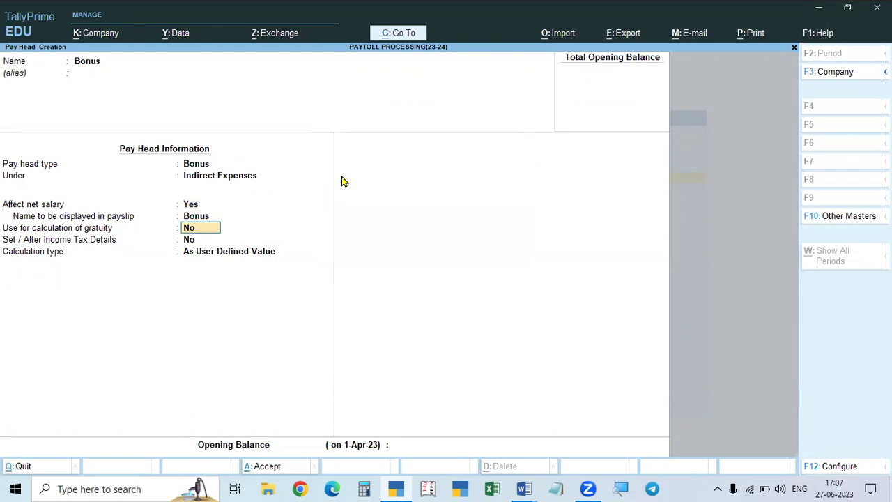
key(Return)
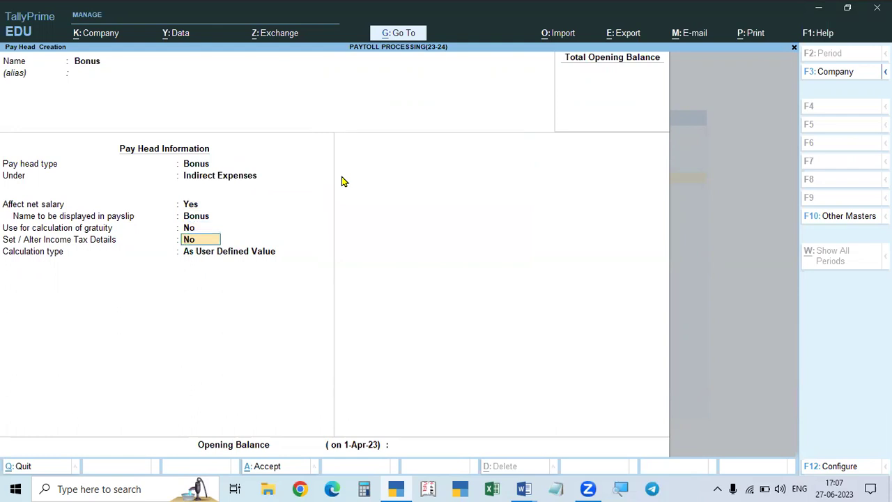
Step: Enable income tax details on actual value, keep user-defined calculation, and save Bonus
text(y)
key(Return)
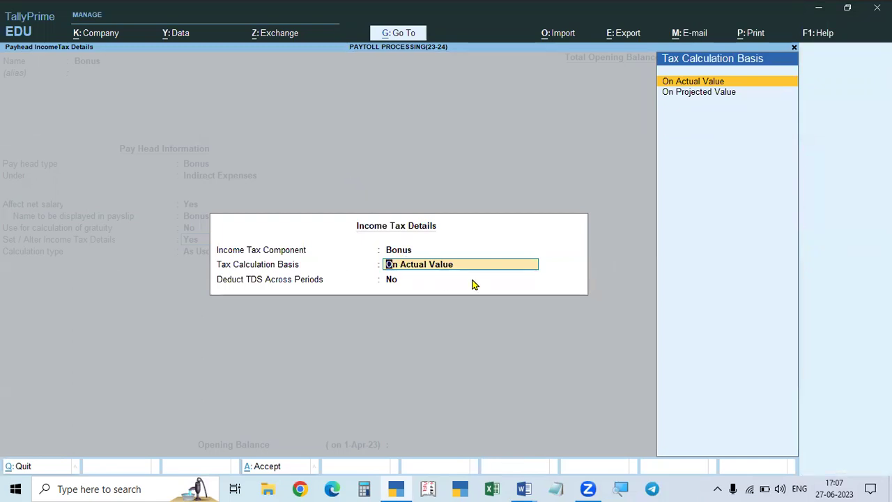
key(Return)
key(Return)
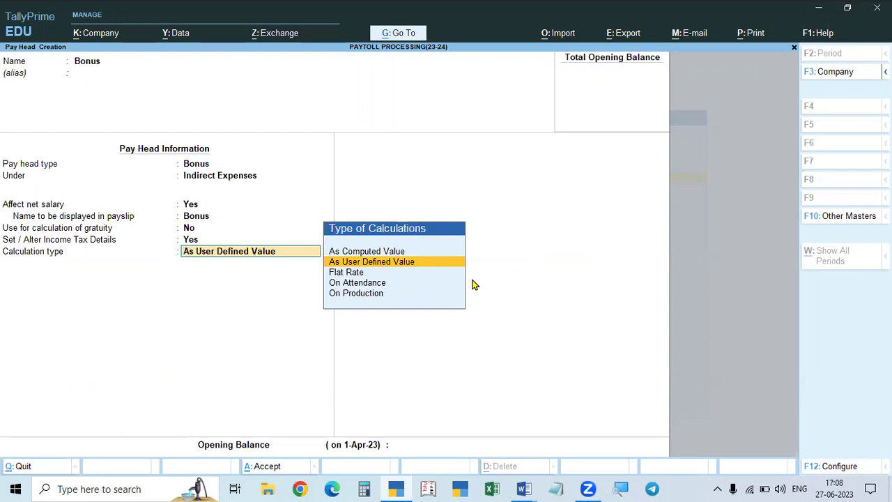
key(Return)
key(Return)
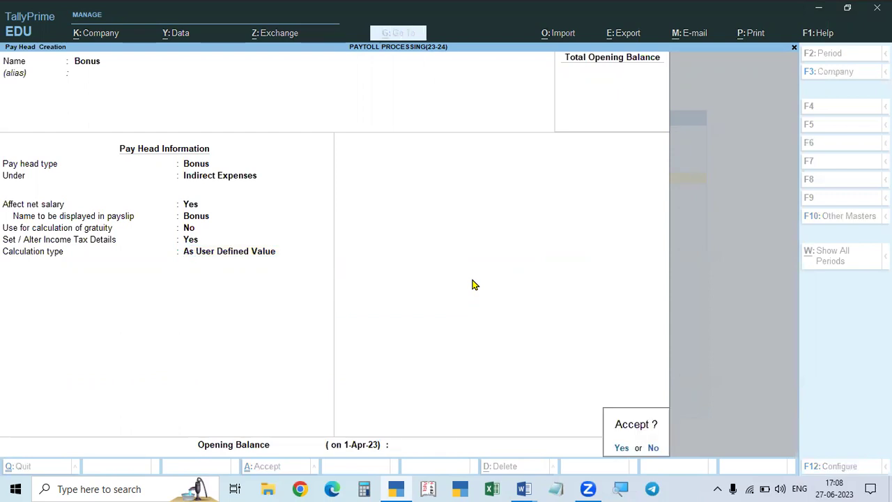
key(Return)
Step: Highlight the Bonus row amounts in the assignment document for reference
key(alt+Tab)
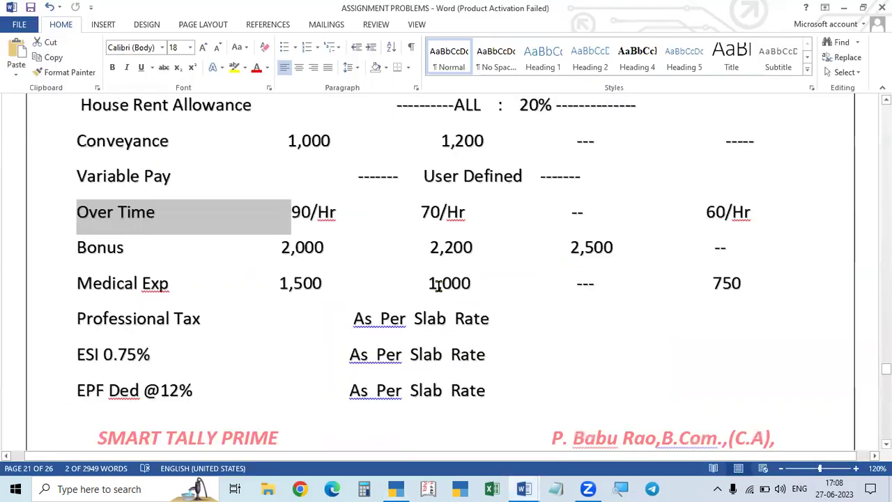
click(77, 282)
drag(174, 251, 871, 254)
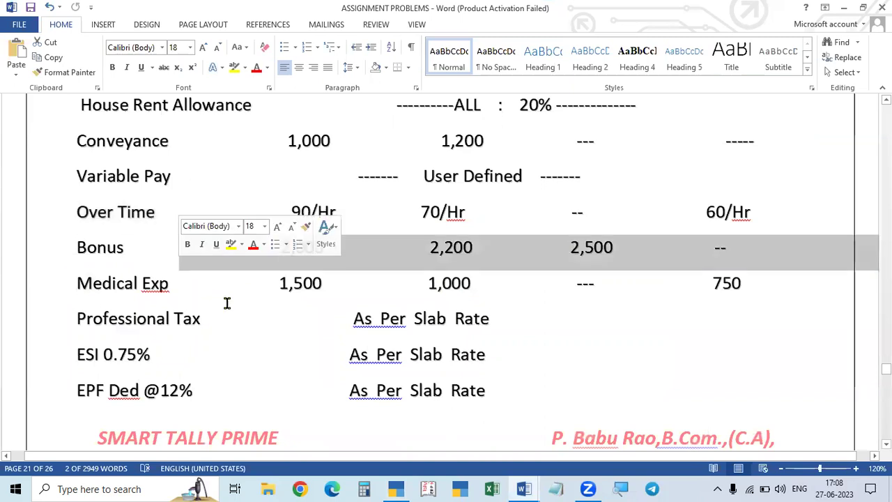
key(alt+Tab)
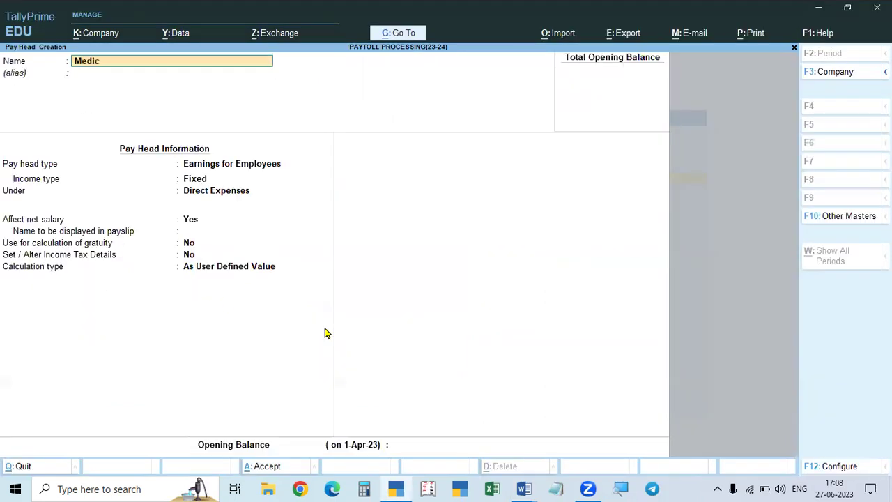
Step: Create Medical Expenses as a variable Reimbursement to Employees under Indirect Expenses
text(Medical Expenses)
key(Return)
key(Return)
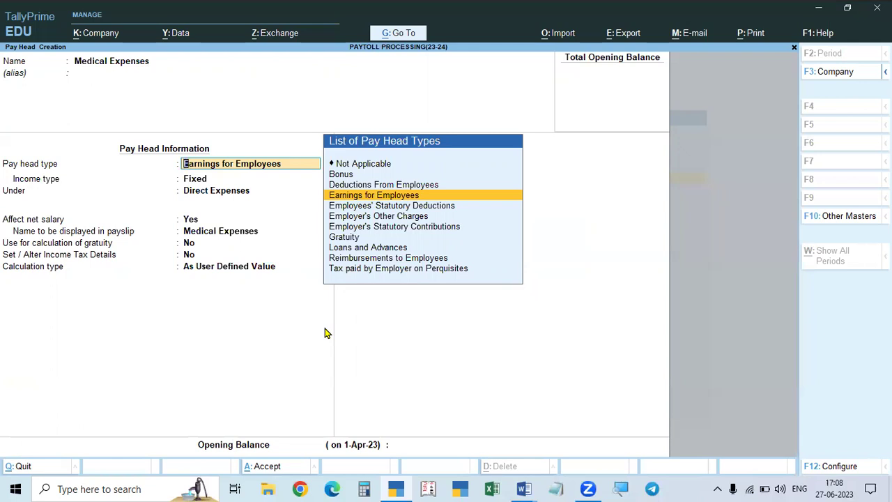
key(Down)
key(Down)
key(Down)
key(Down)
key(Down)
key(Down)
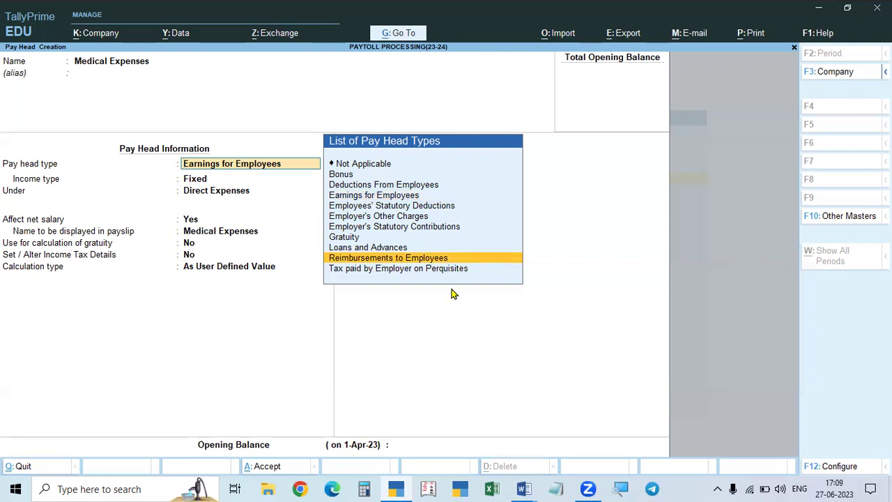
key(Return)
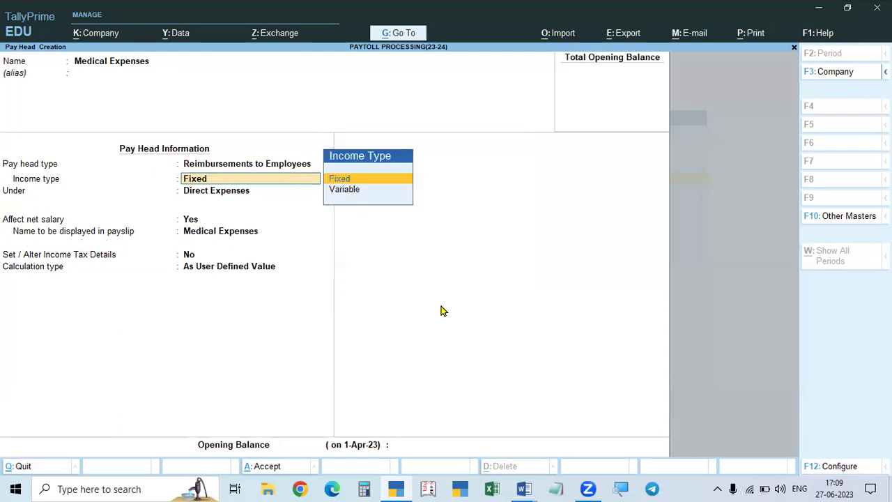
key(Down)
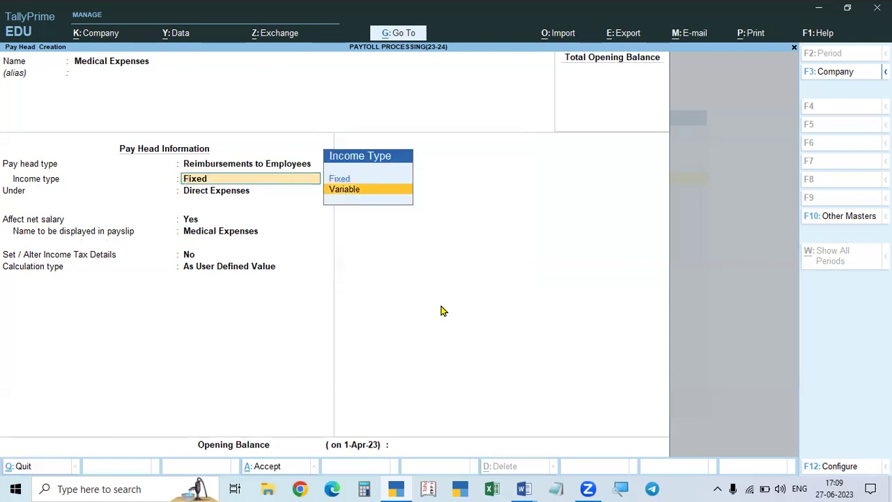
key(Return)
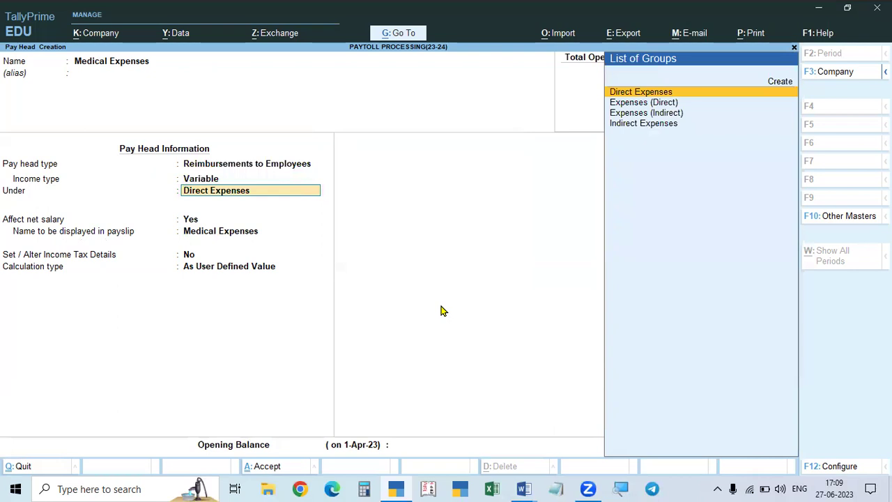
key(Down)
key(Down)
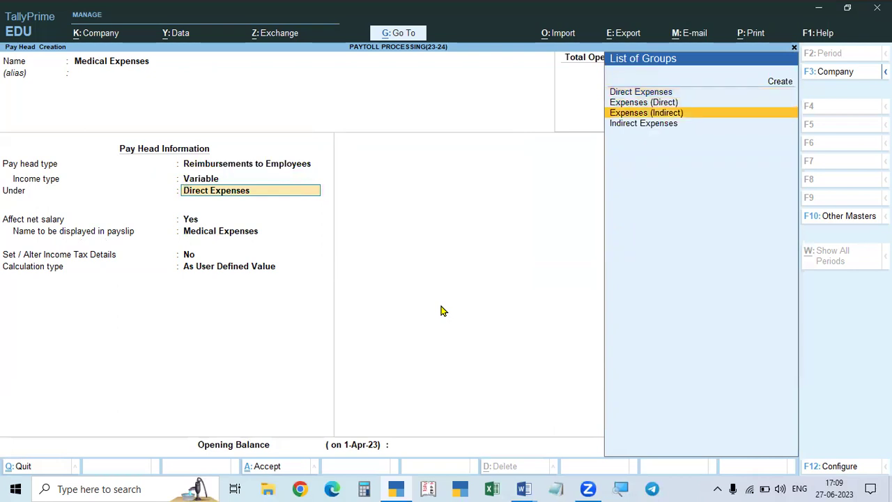
key(Down)
key(Return)
Step: Set its income tax component to fully taxable Other Earnings/Allowances, user-defined calculation
key(Return)
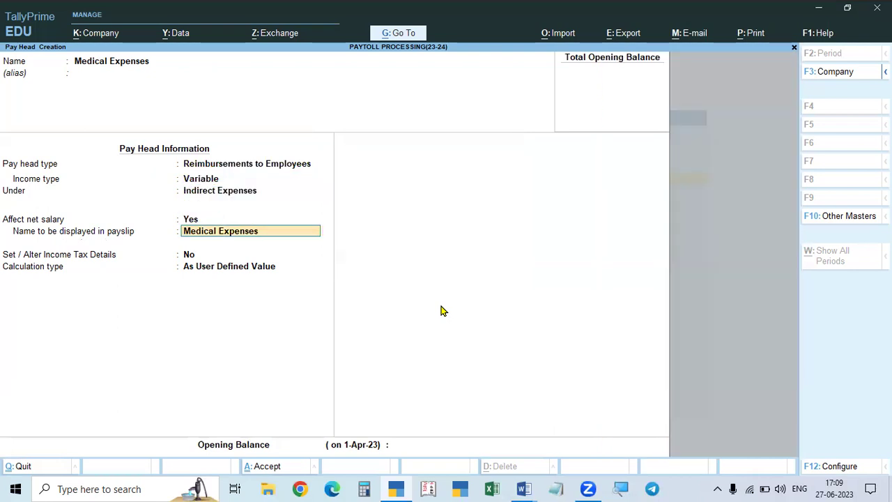
key(Return)
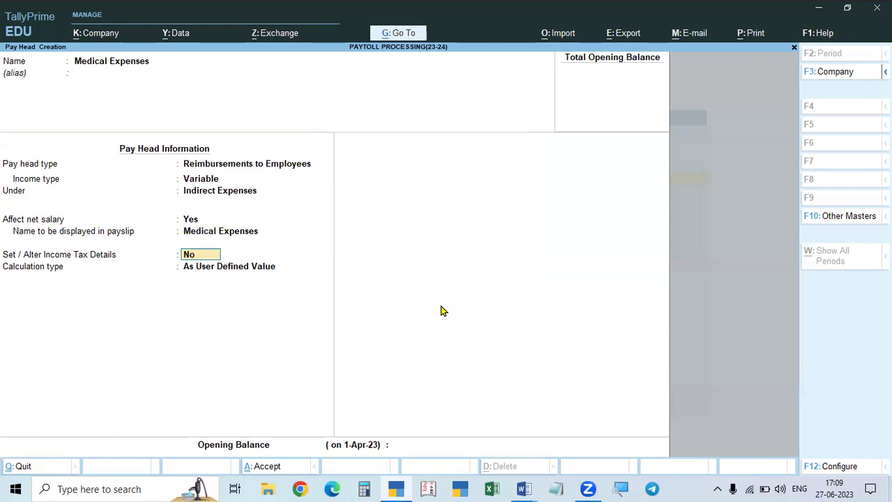
key(y)
key(Return)
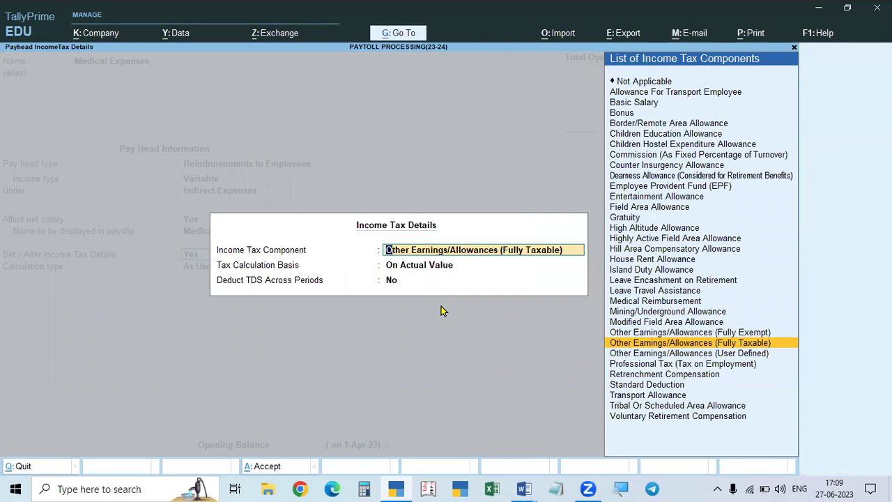
key(Return)
key(Return)
key(Return)
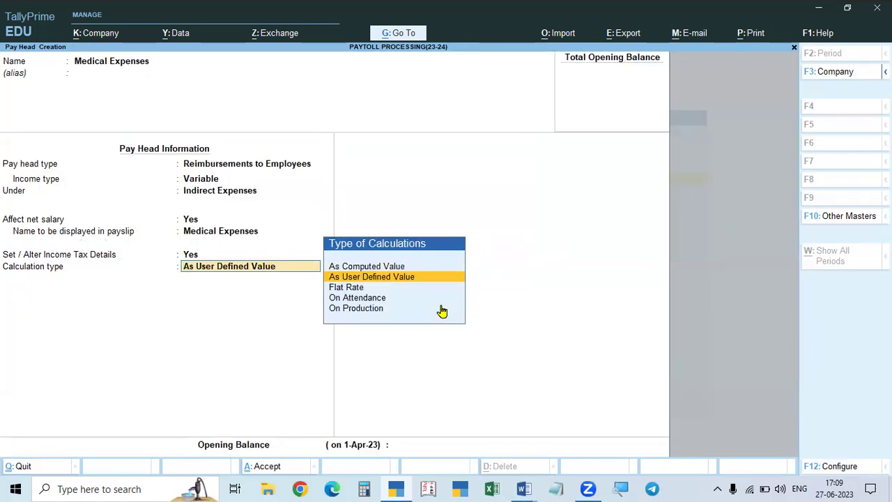
key(Return)
key(Return)
key(Return)
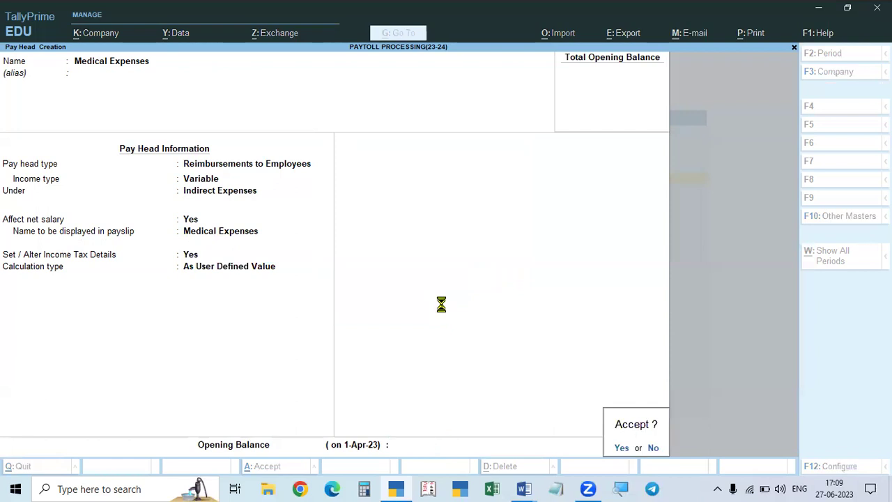
key(alt+Tab)
scroll(442, 305, down, 7)
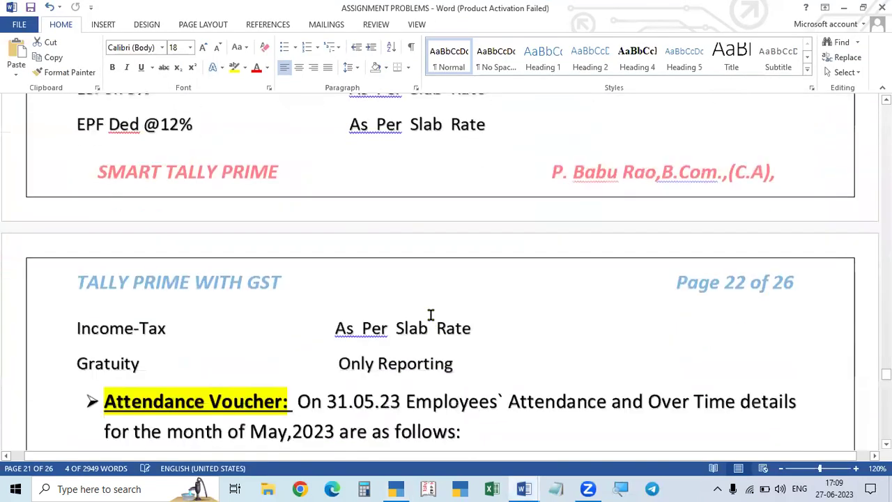
scroll(430, 314, up, 2)
scroll(432, 321, up, 2)
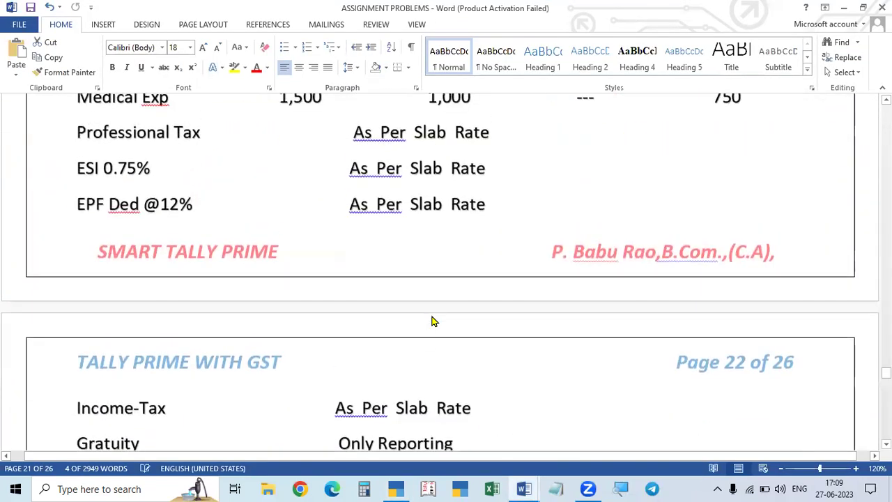
scroll(432, 320, down, 1)
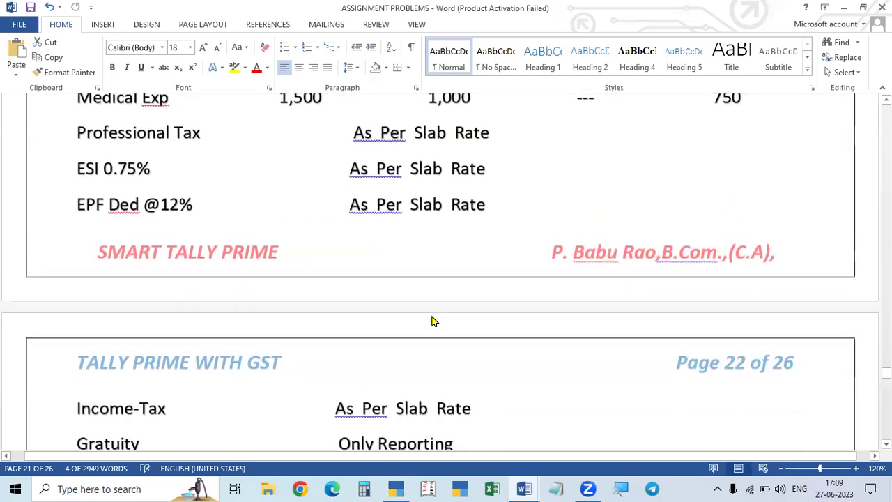
scroll(325, 255, up, 5)
scroll(317, 244, up, 2)
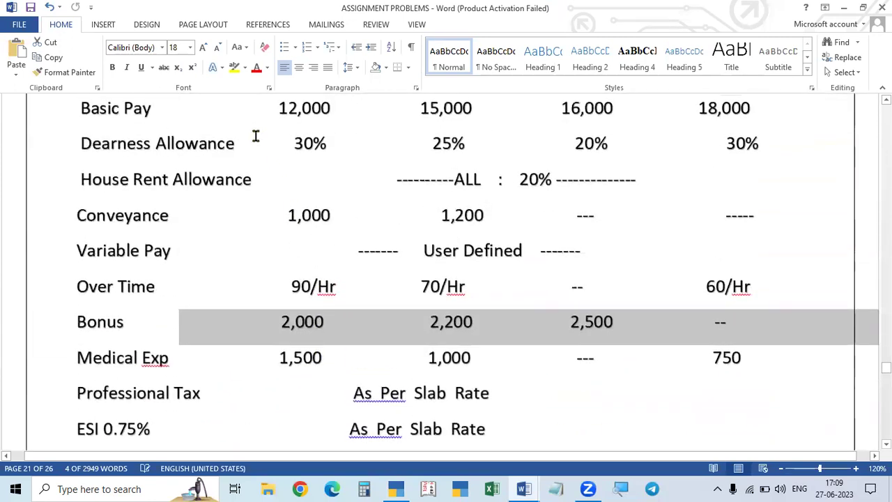
scroll(258, 139, down, 3)
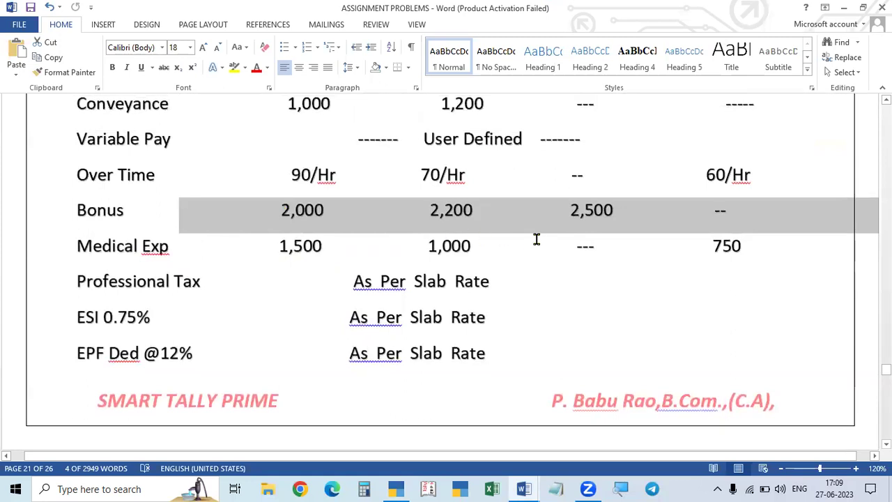
key(alt+Tab)
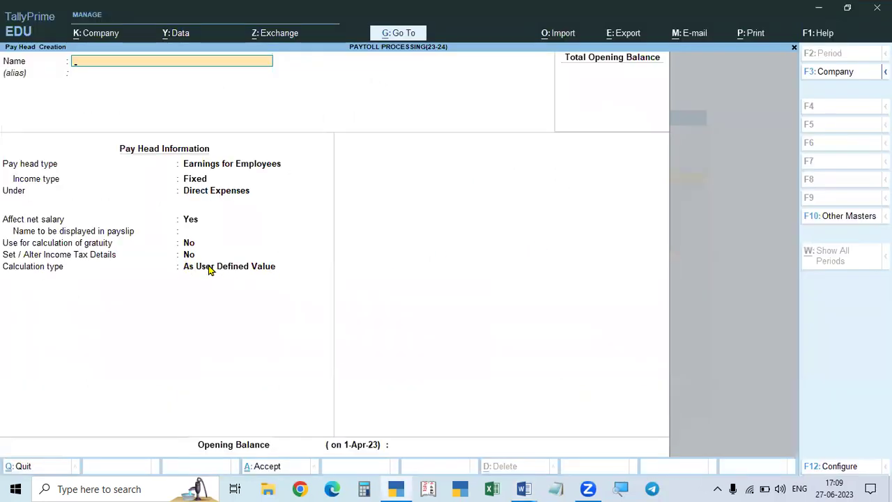
key(alt+Tab)
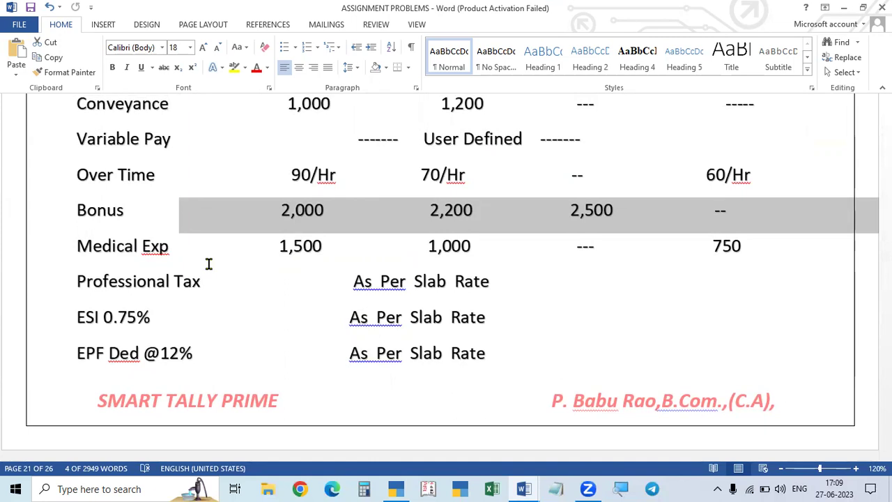
Step: Scroll through the assignment's pay heads and attendance voucher, then bring up the TALLY PRIME FULL SUBJECT notes
scroll(209, 263, down, 2)
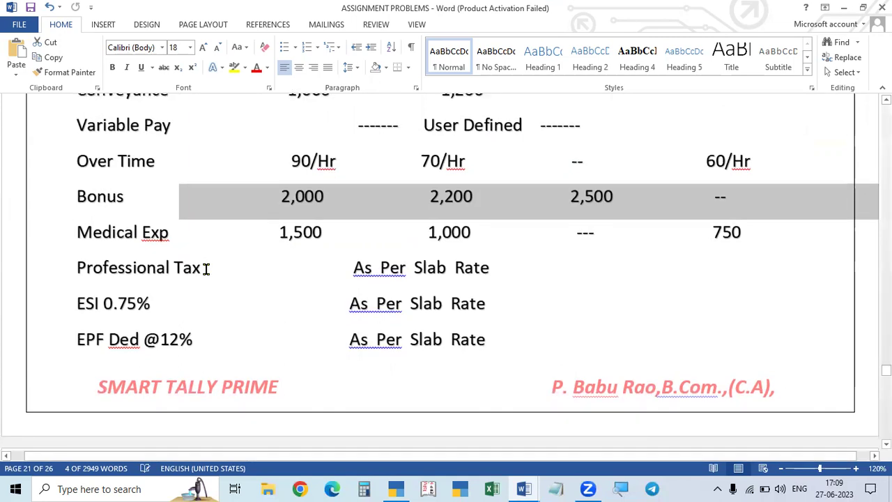
scroll(219, 209, down, 3)
scroll(376, 265, down, 3)
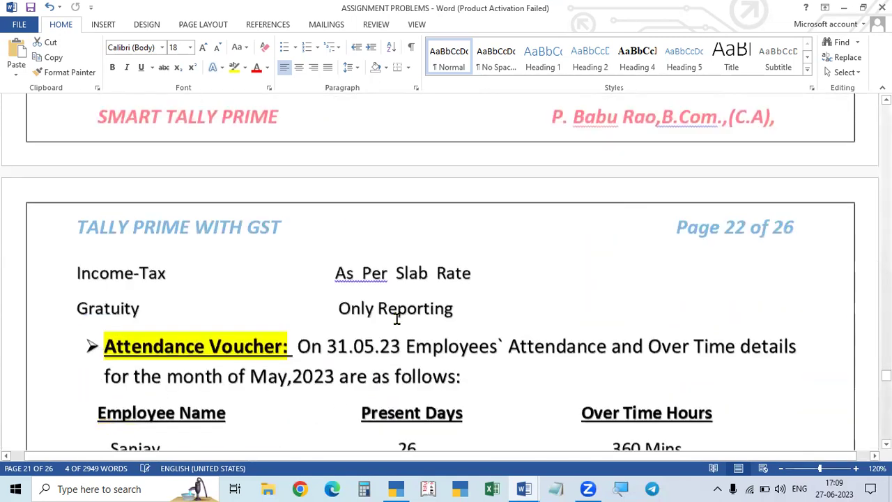
scroll(339, 281, up, 6)
scroll(300, 251, down, 1)
scroll(291, 241, down, 5)
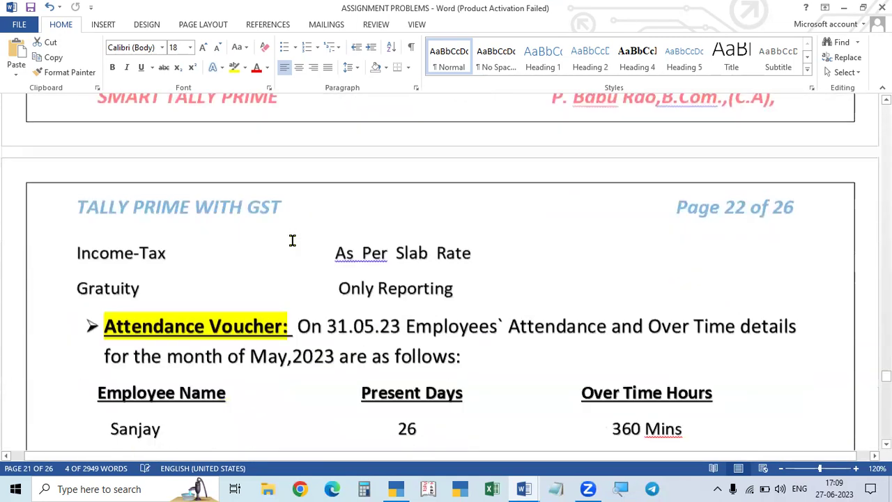
scroll(297, 248, up, 5)
scroll(297, 248, up, 5)
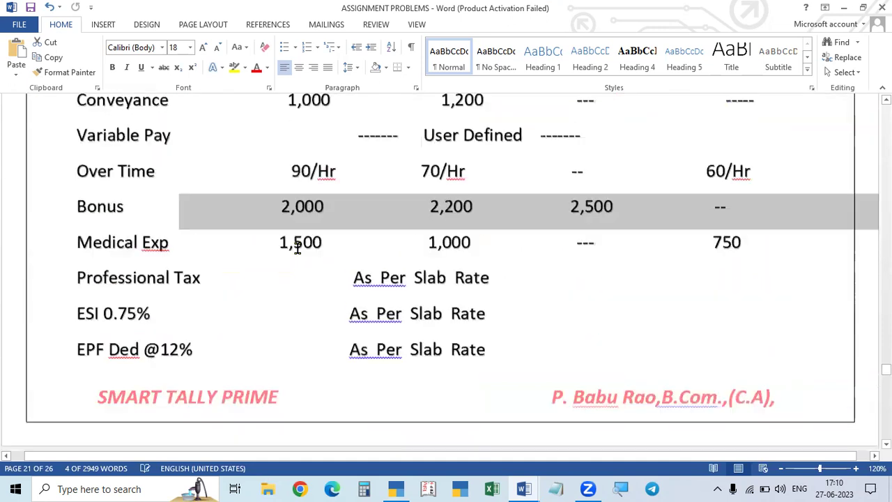
scroll(475, 328, down, 3)
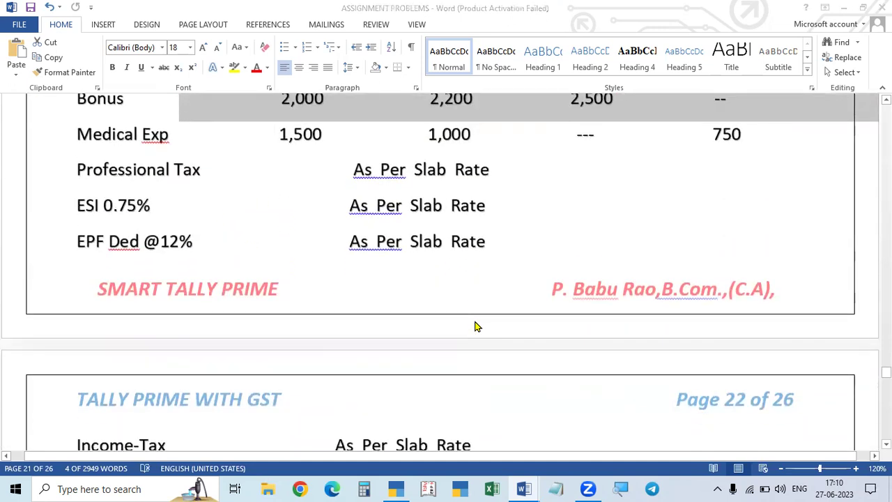
scroll(475, 326, up, 2)
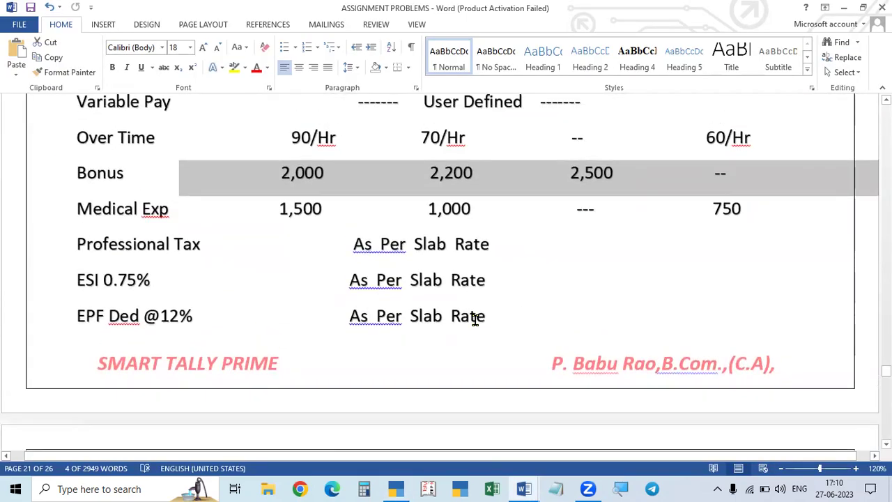
key(alt+Tab)
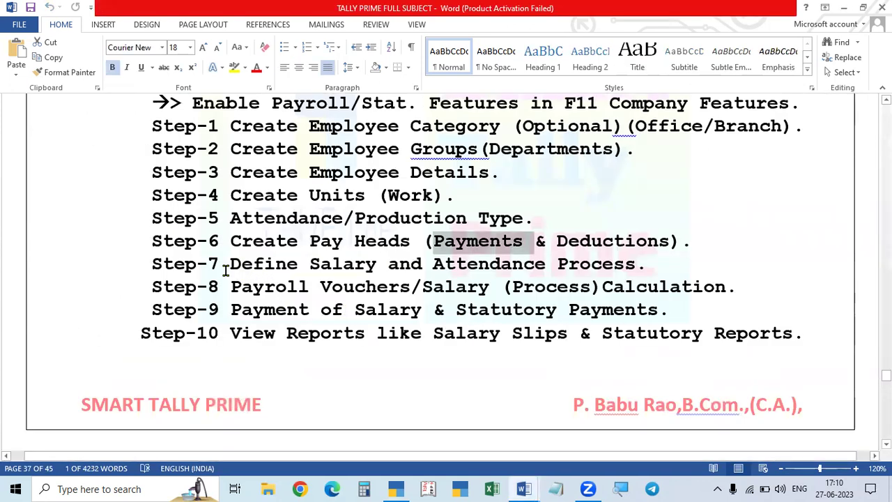
Step: Highlight 'Define' and '(Payments and Deductions)' in Steps 6–7, then return to the assignment table
drag(229, 265, 288, 265)
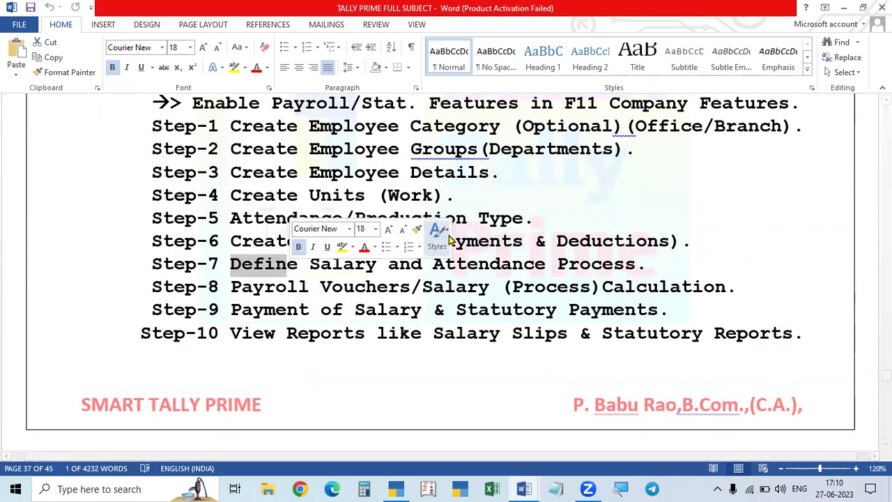
drag(535, 241, 421, 245)
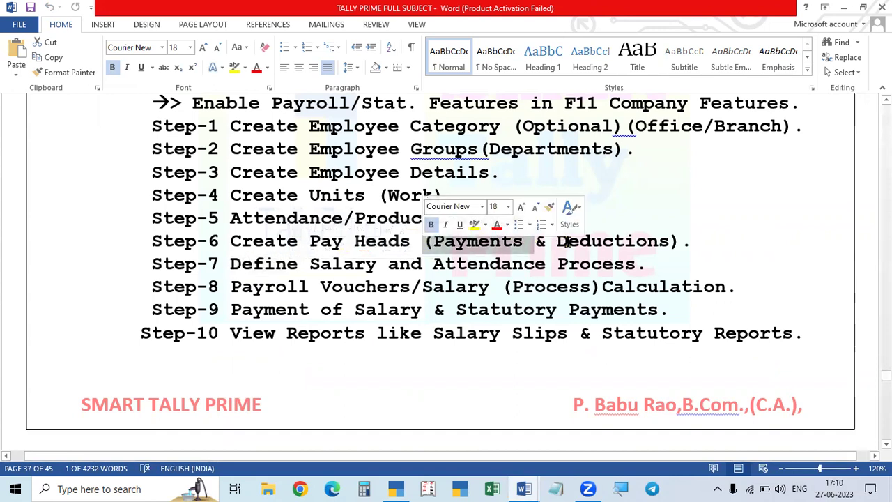
drag(557, 241, 682, 241)
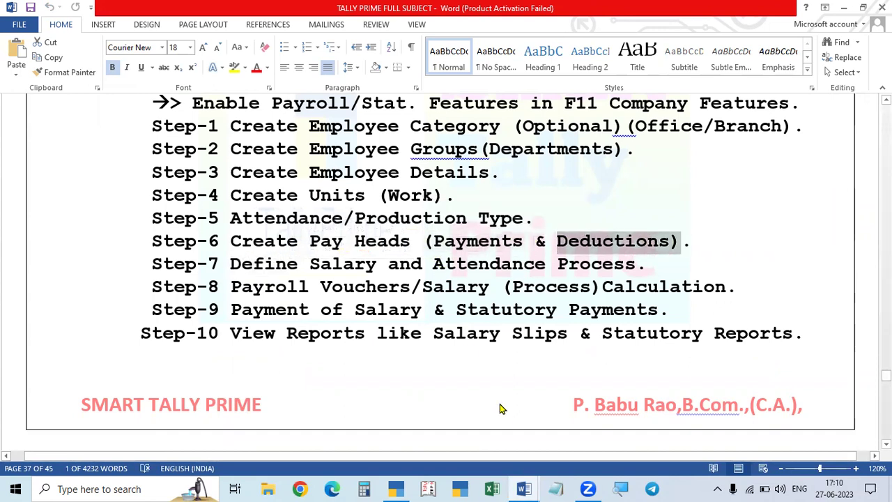
key(alt+Tab)
key(Tab)
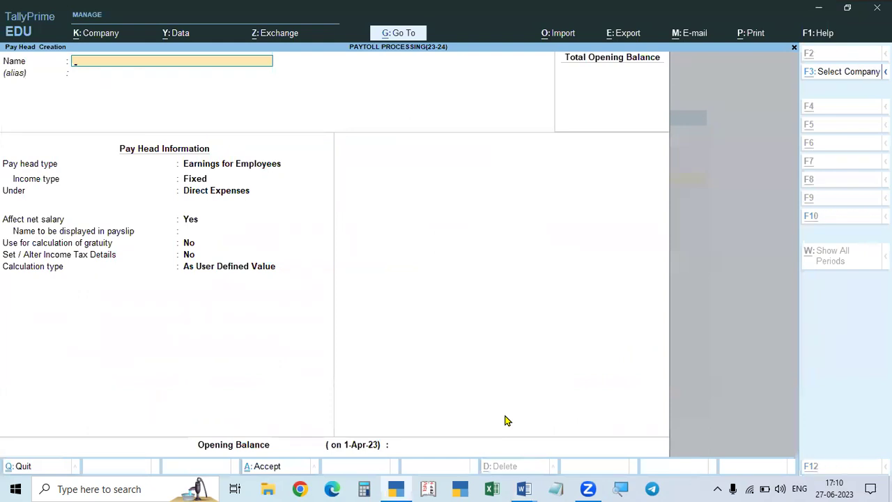
key(alt+Tab)
key(Tab)
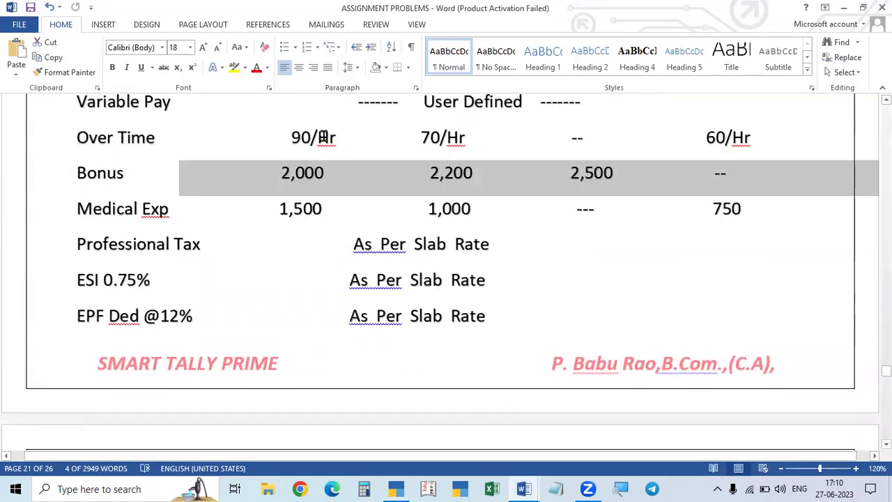
scroll(450, 179, up, 3)
scroll(443, 214, down, 10)
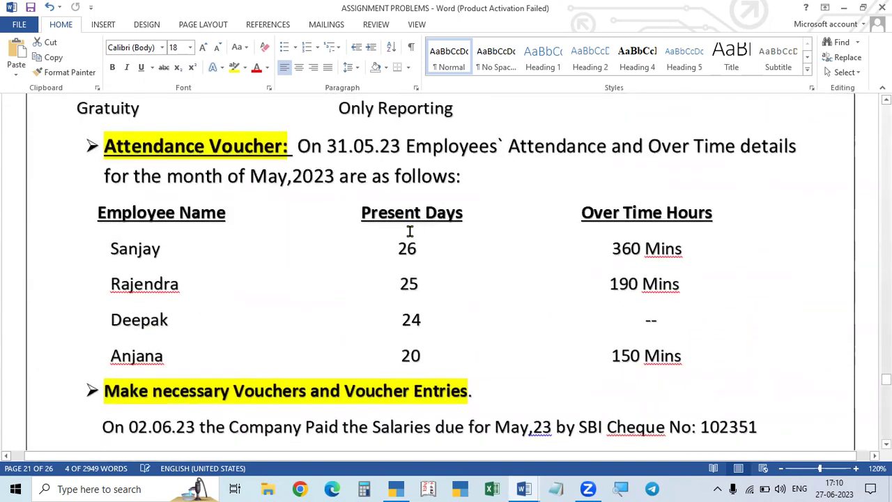
scroll(398, 267, down, 3)
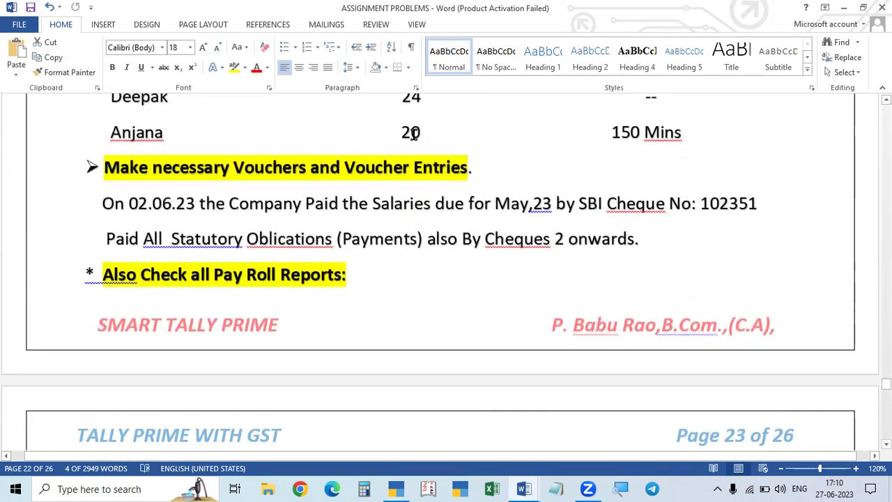
scroll(412, 134, up, 1)
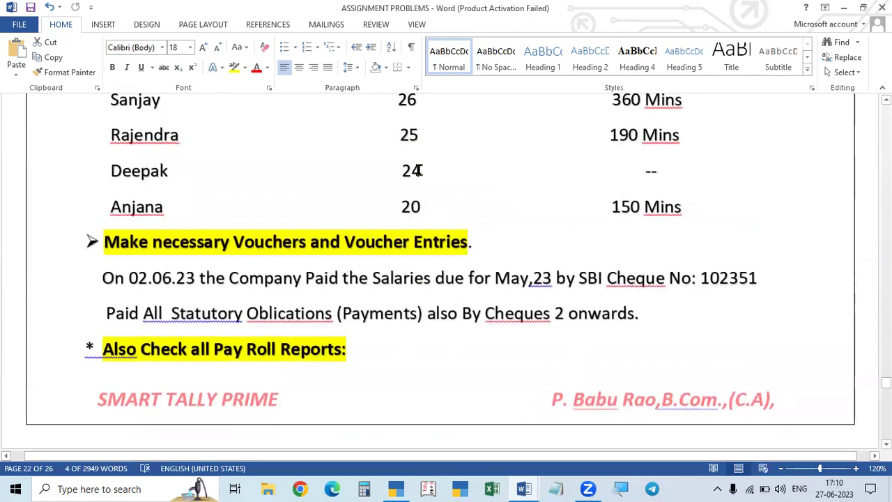
scroll(419, 170, up, 3)
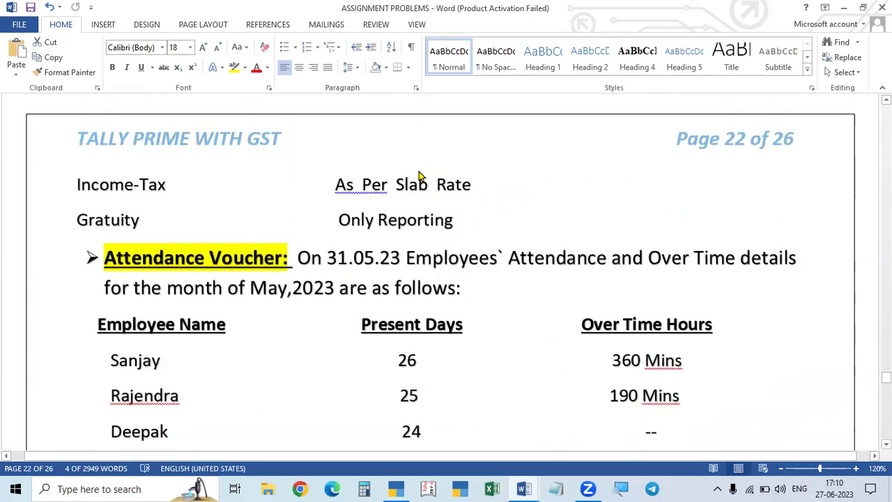
scroll(419, 172, down, 2)
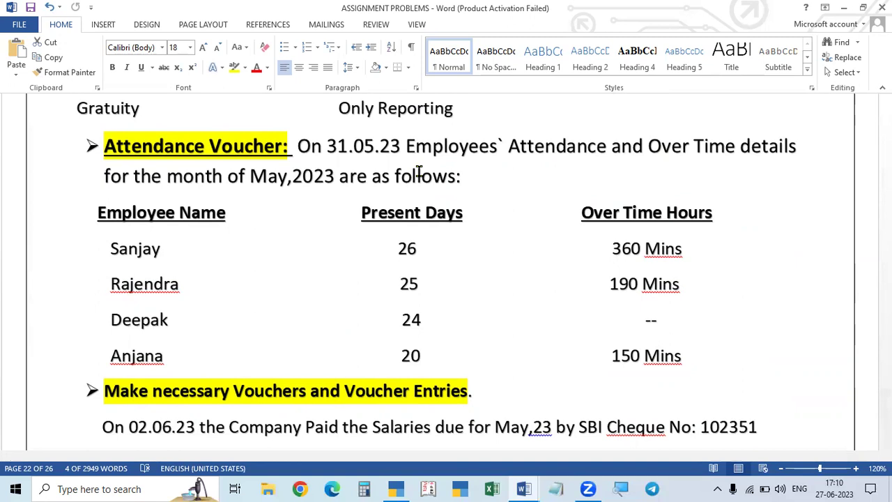
scroll(419, 172, down, 1)
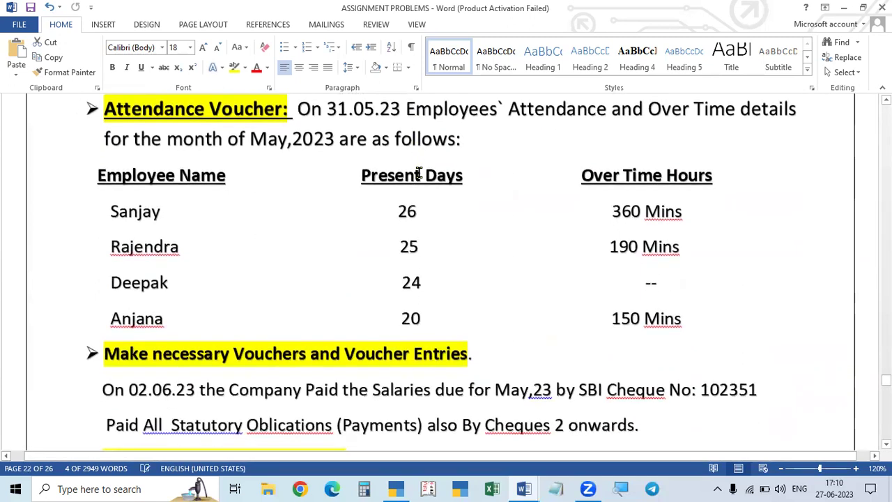
scroll(421, 177, up, 5)
scroll(420, 177, up, 10)
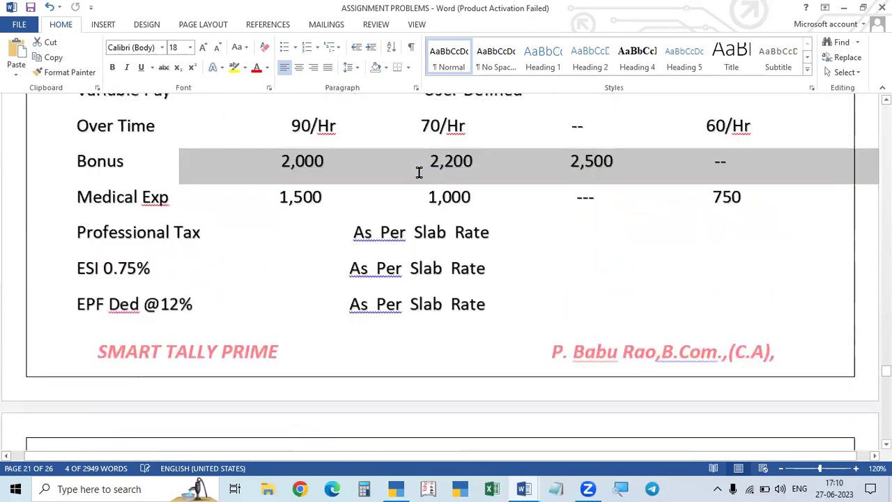
scroll(418, 172, down, 2)
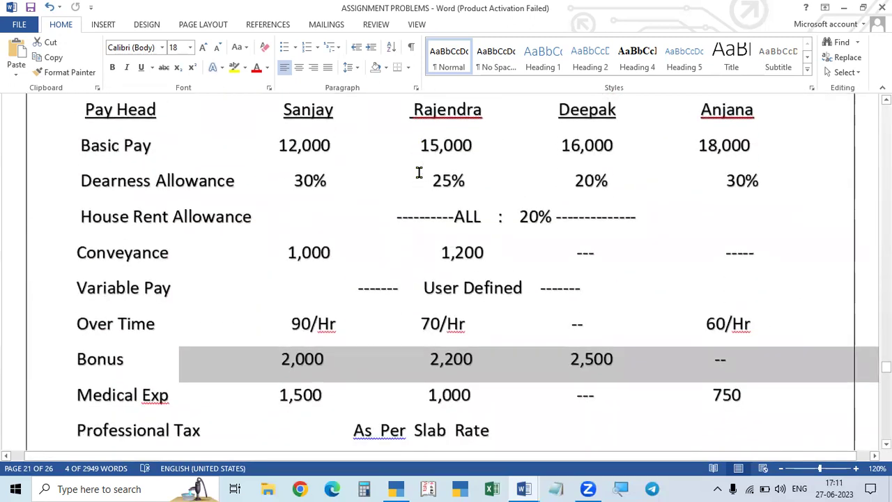